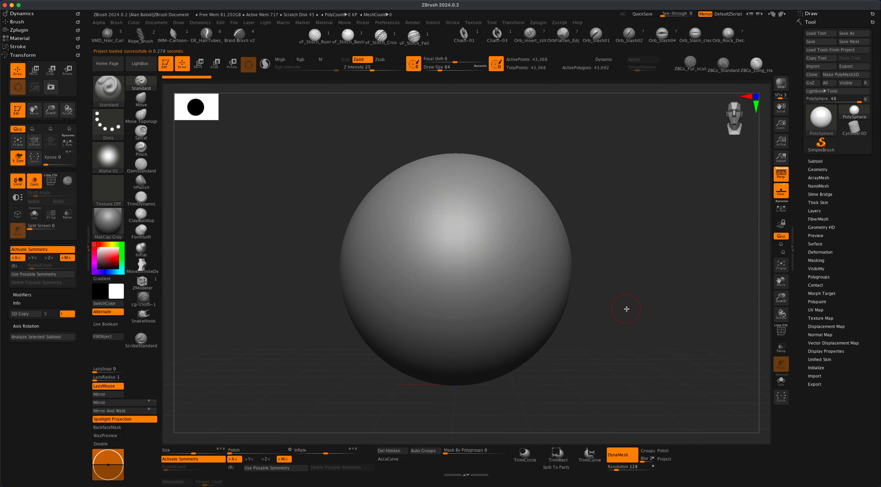
# Duplicate the sphere subtool and move the copy straight down along Y to sit below the original as the body.
pyautogui.keyDown('alt'); pyautogui.moveTo(625, 309); pyautogui.dragTo(605, 213); pyautogui.keyUp('alt')
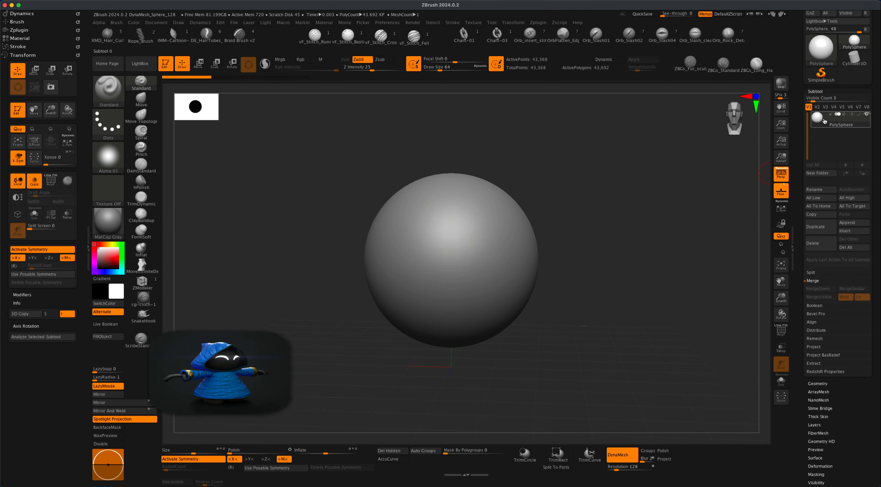
pyautogui.click(823, 230)
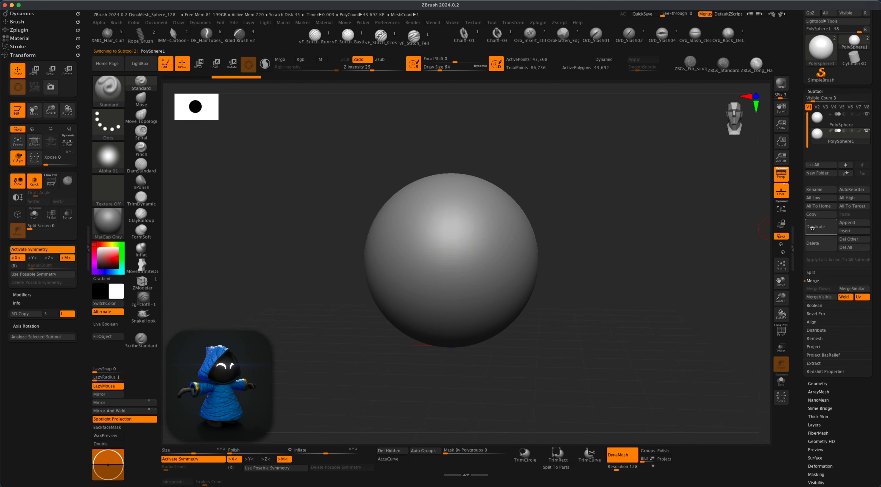
pyautogui.keyDown('alt'); pyautogui.moveTo(595, 279); pyautogui.dragTo(533, 229); pyautogui.keyUp('alt')
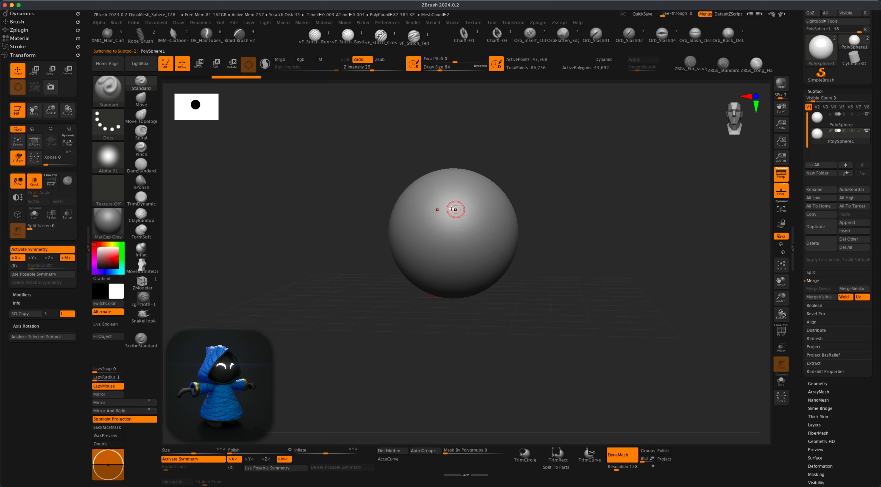
pyautogui.keyDown('alt'); pyautogui.moveTo(581, 241); pyautogui.dragTo(583, 243); pyautogui.keyUp('alt')
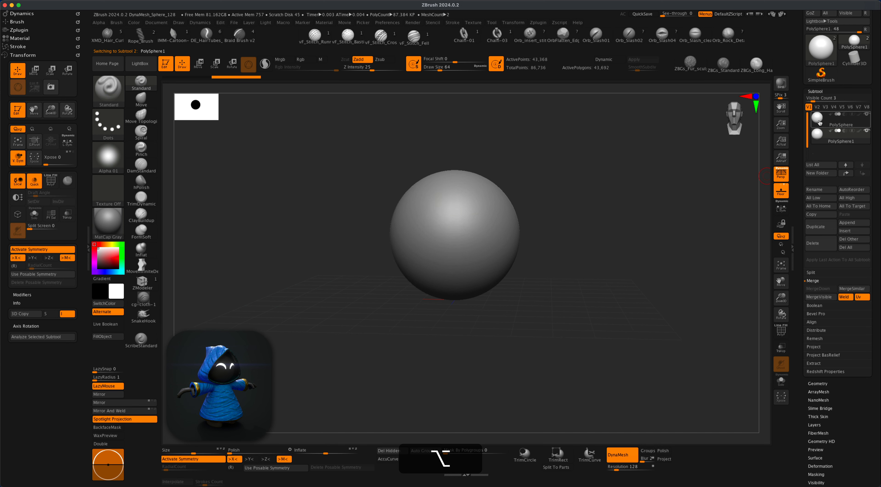
pyautogui.click(199, 63)
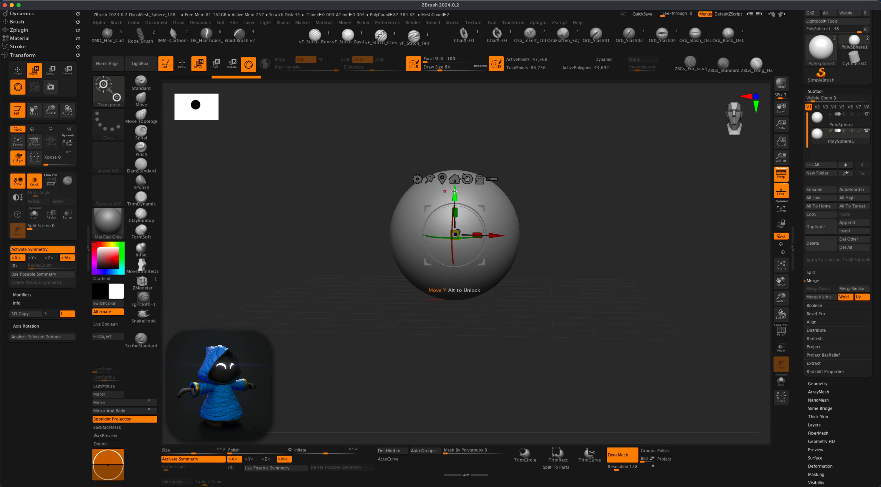
pyautogui.keyDown('super'); pyautogui.moveTo(454, 191); pyautogui.dragTo(459, 298); pyautogui.keyUp('super')
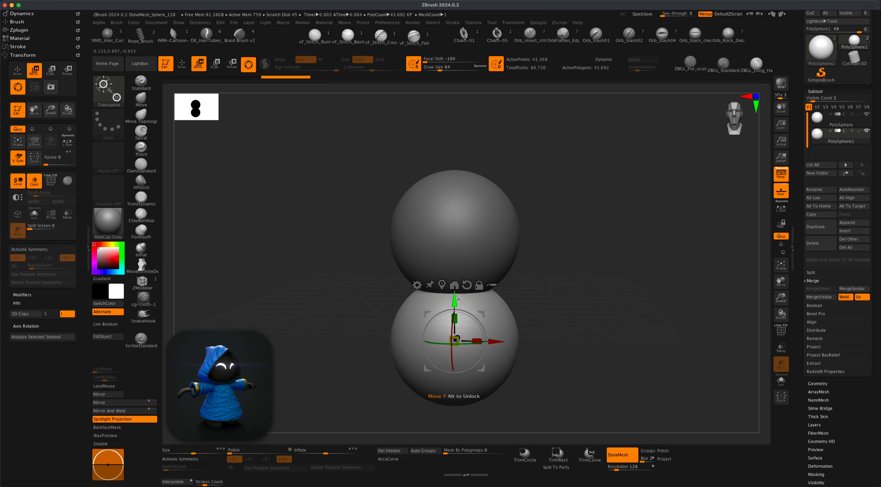
# Apply a positive Gravity deformation to the lower sphere so it becomes a body shape with a narrow top and broad base.
pyautogui.scroll(-8, 860, 398)
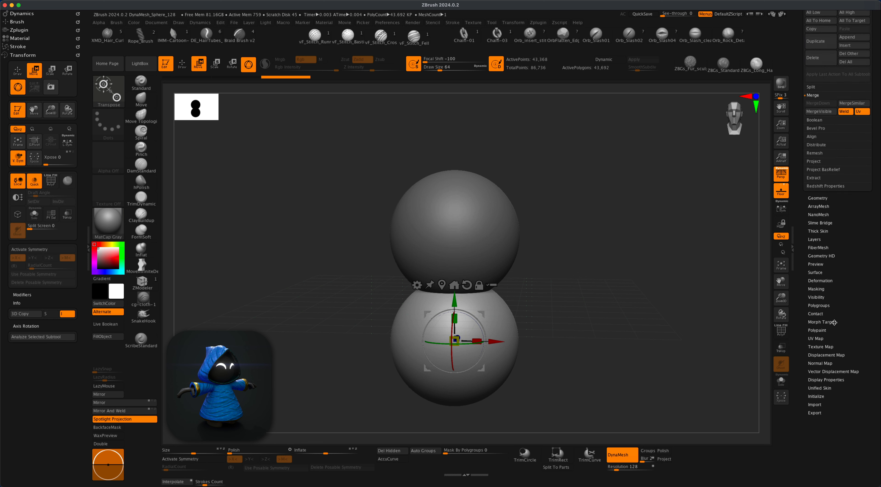
pyautogui.click(821, 280)
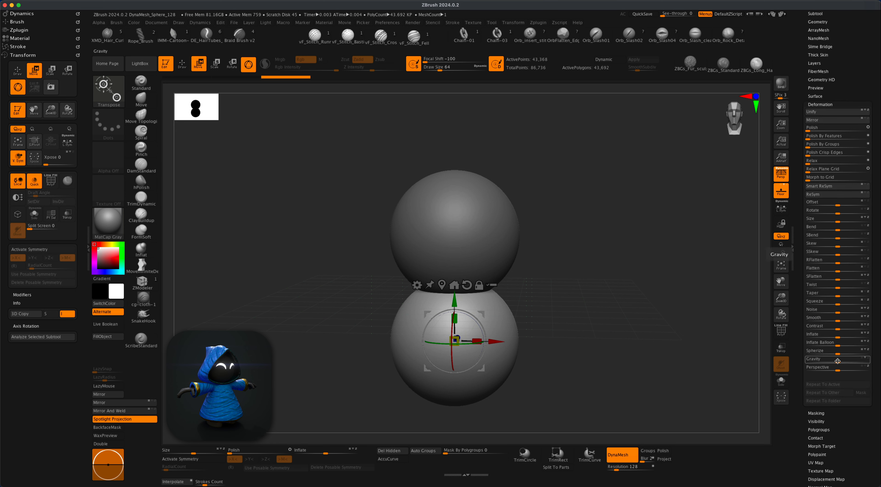
pyautogui.moveTo(837, 361); pyautogui.dragTo(874, 362)
pyautogui.keyDown('alt'); pyautogui.moveTo(694, 316); pyautogui.dragTo(471, 255); pyautogui.keyUp('alt')
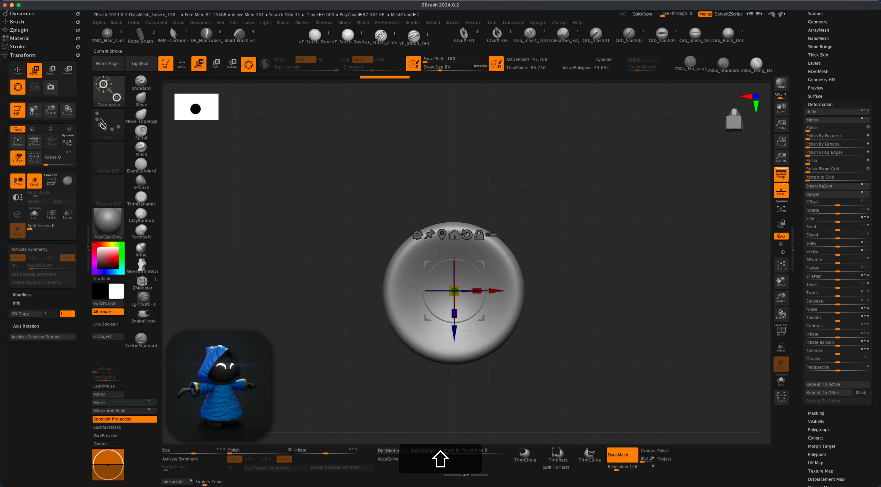
# Switch to the Move brush and enlarge its draw size to about 542.
pyautogui.click(140, 100)
pyautogui.press('s')
pyautogui.moveTo(331, 252); pyautogui.dragTo(351, 252)
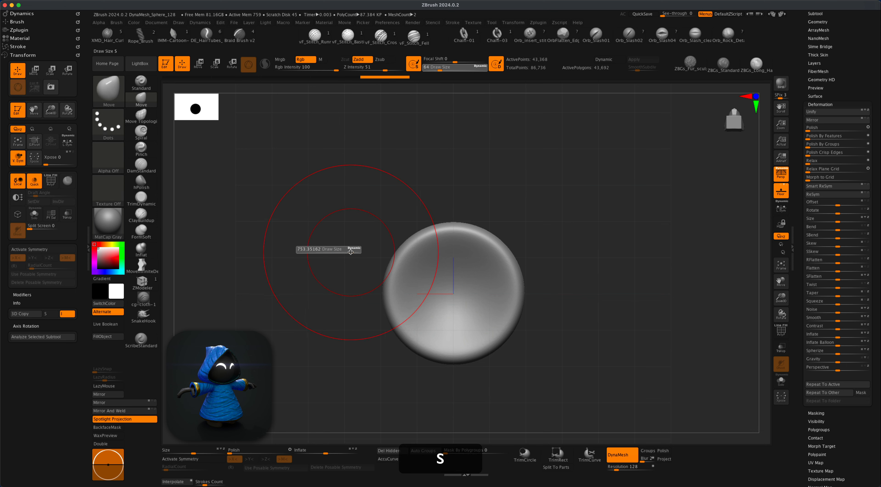
pyautogui.press('s')
pyautogui.moveTo(530, 243)
pyautogui.mouseDown()
pyautogui.moveTo(542, 242)
pyautogui.moveTo(555, 317)
pyautogui.moveTo(560, 302)
pyautogui.mouseUp()
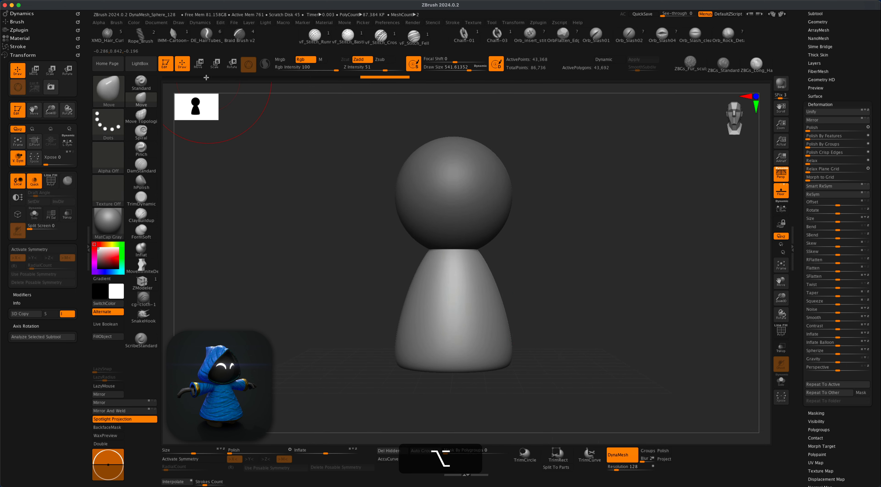
# Apply a Taper deformer to the body, widen its base into a cone, adjust the upper taper and accept the deformation.
pyautogui.click(198, 65)
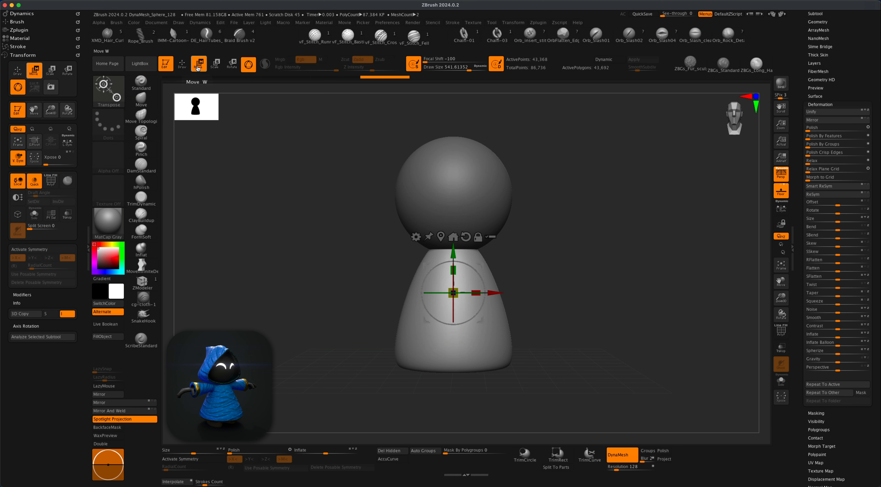
pyautogui.click(417, 236)
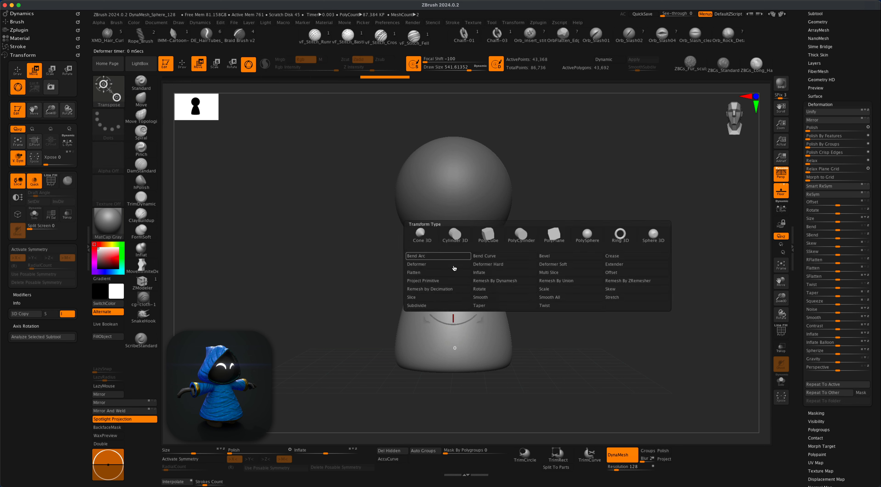
pyautogui.click(480, 305)
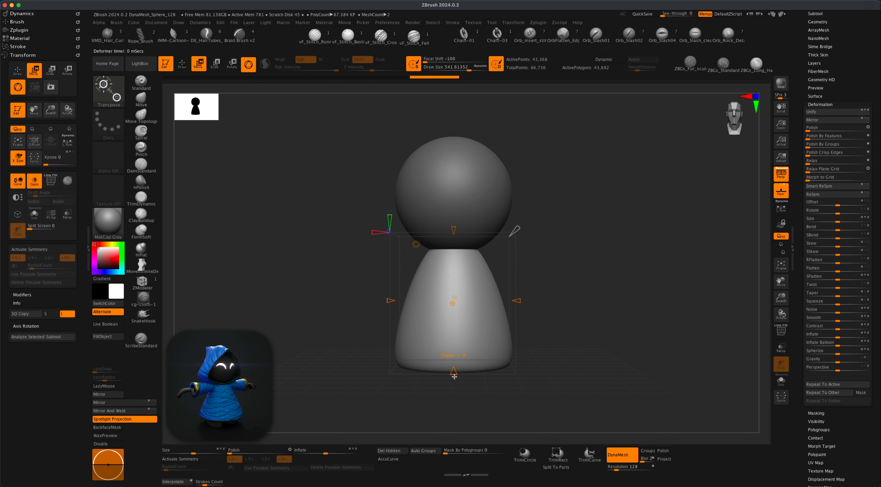
pyautogui.moveTo(454, 376); pyautogui.dragTo(457, 384)
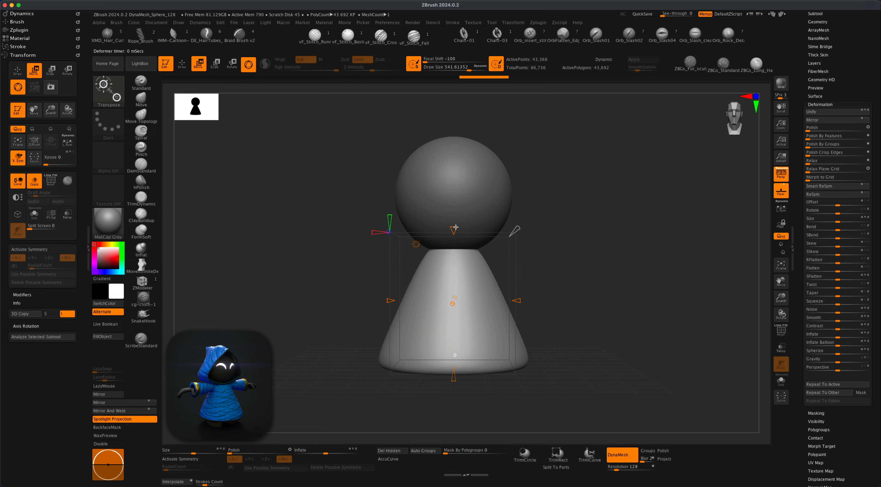
pyautogui.moveTo(455, 227); pyautogui.dragTo(450, 246)
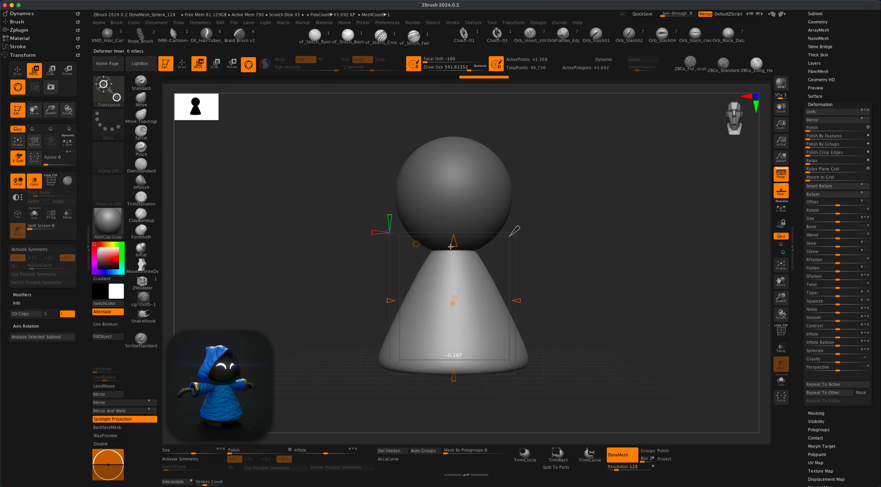
pyautogui.click(416, 245)
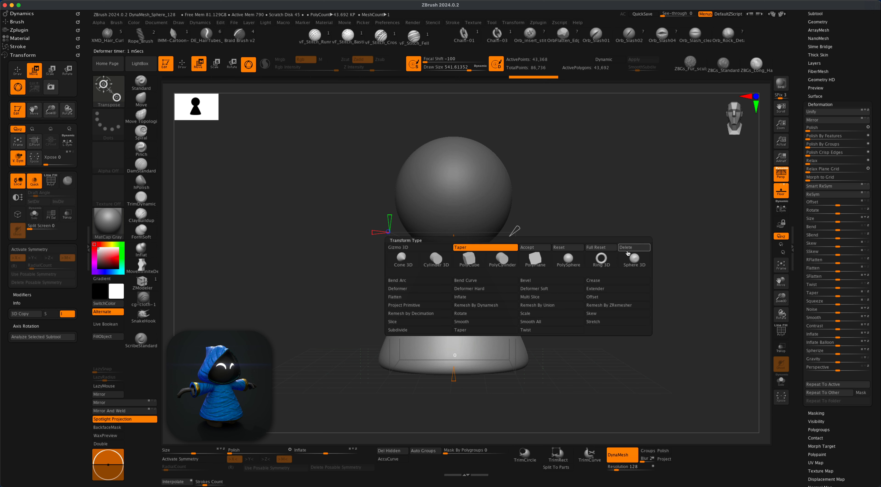
pyautogui.click(554, 247)
pyautogui.press('alt')
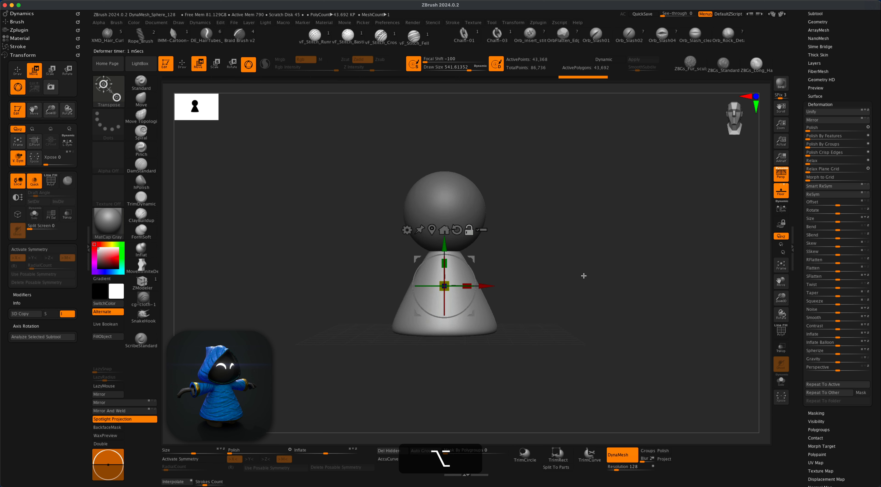
# Return to the Move brush, reduce its draw size to about 274 and make the head sphere the active subtool.
pyautogui.moveTo(574, 288)
pyautogui.mouseDown()
pyautogui.moveTo(578, 297)
pyautogui.moveTo(584, 289)
pyautogui.moveTo(573, 274)
pyautogui.mouseUp()
pyautogui.press('q')
pyautogui.press('s')
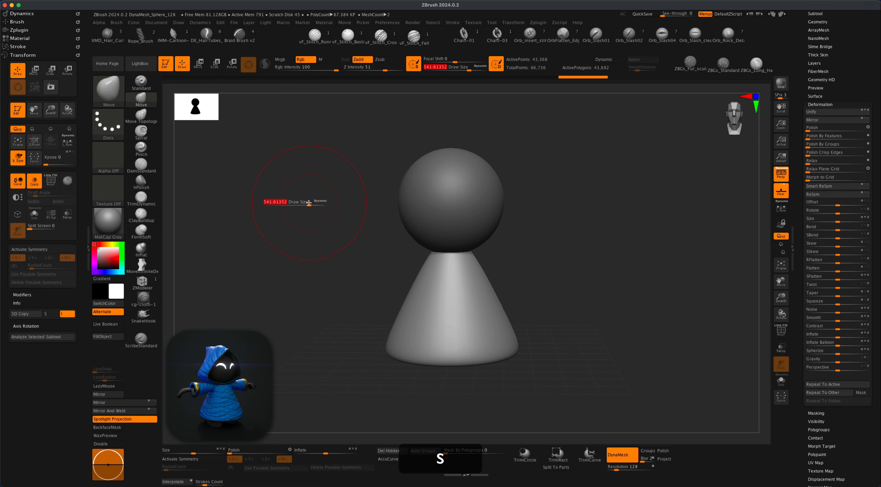
pyautogui.moveTo(308, 203); pyautogui.dragTo(295, 201)
pyautogui.keyDown('alt'); pyautogui.click(450, 199); pyautogui.keyUp('alt')
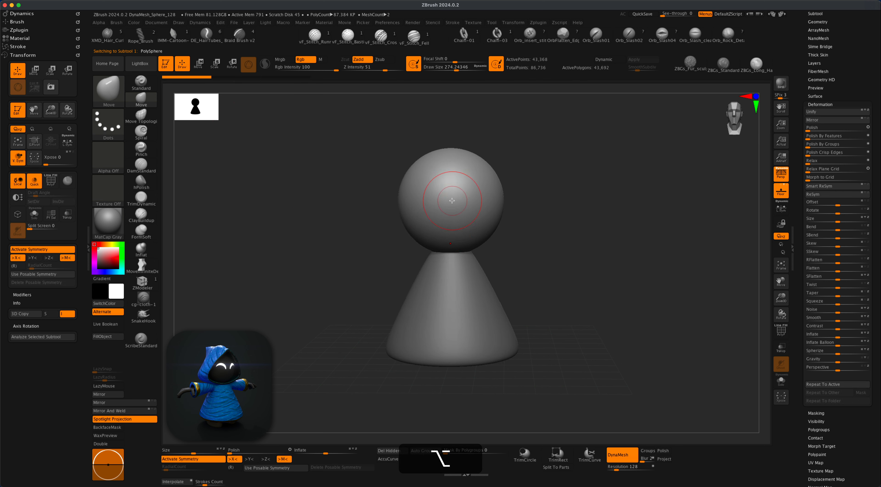
# Turn off symmetry, then scale the head sphere down uniformly and narrow its depth along Z.
pyautogui.keyDown('alt'); pyautogui.moveTo(552, 260); pyautogui.dragTo(551, 264); pyautogui.keyUp('alt')
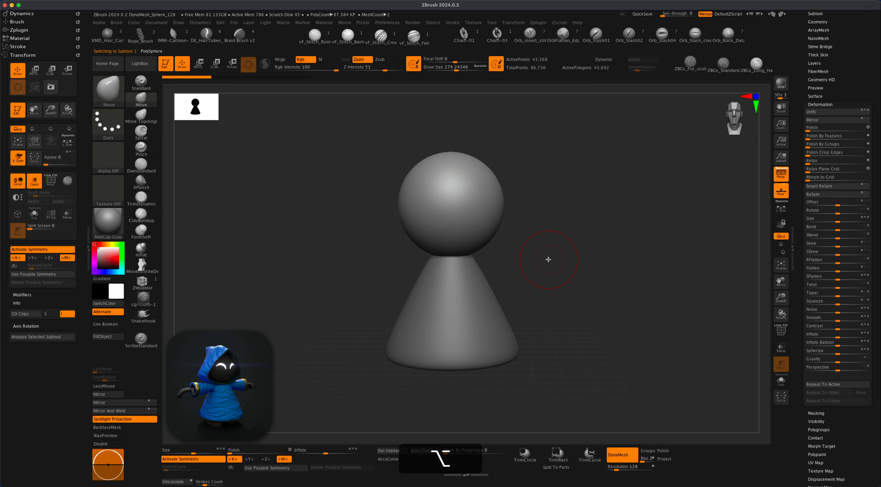
pyautogui.press('w')
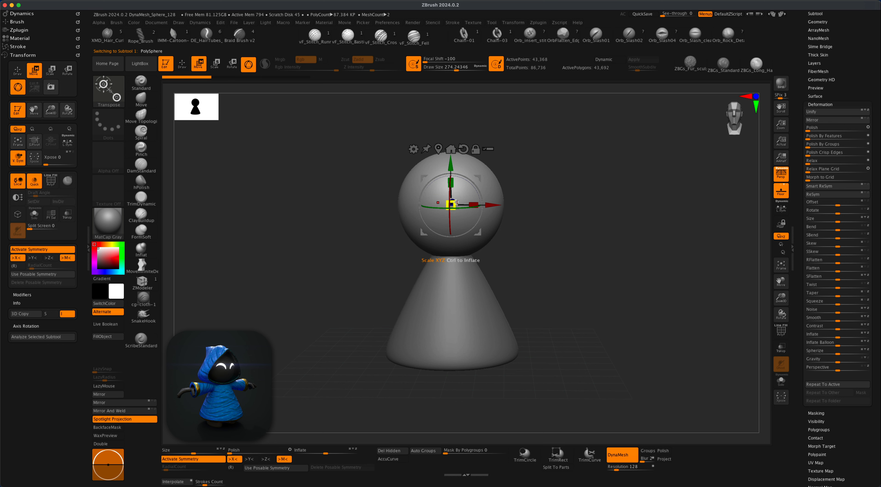
pyautogui.press('x')
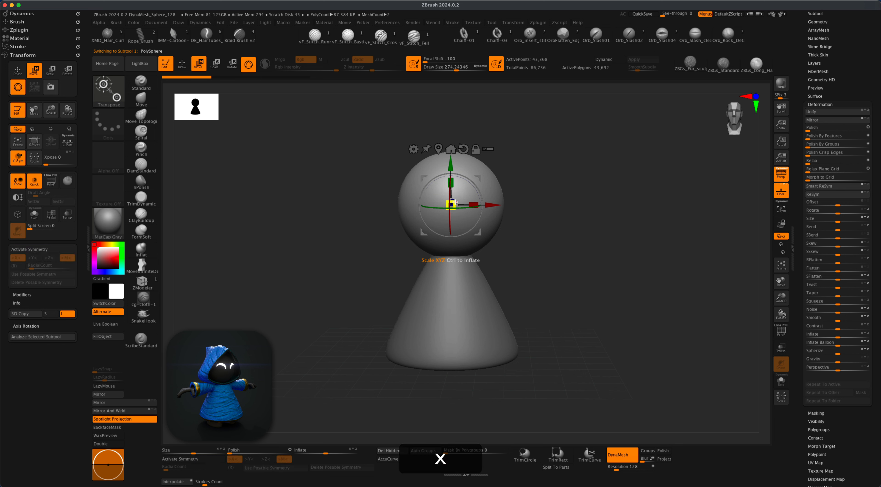
pyautogui.moveTo(454, 202); pyautogui.dragTo(447, 209)
pyautogui.moveTo(499, 196); pyautogui.dragTo(465, 201)
pyautogui.keyDown('shift'); pyautogui.moveTo(511, 223); pyautogui.dragTo(547, 225); pyautogui.keyUp('shift')
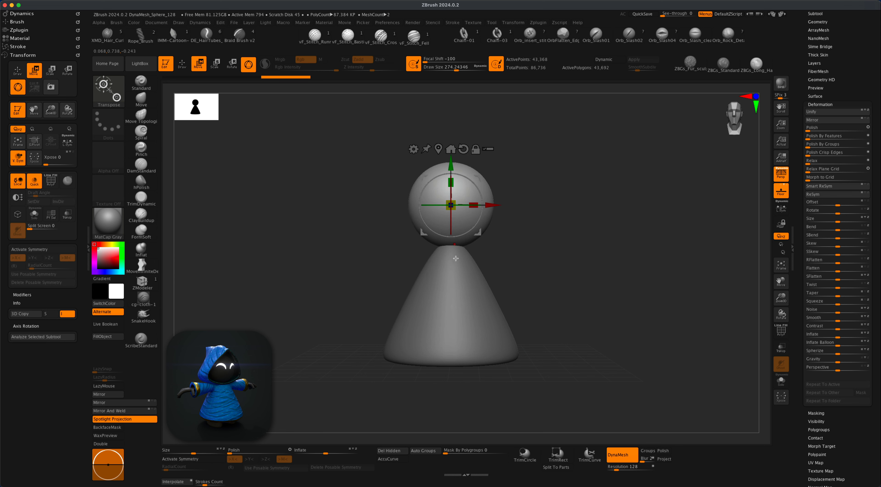
# Duplicate the head subtool and scale the copy up, first uniformly and then along Z, as an outer shell for the hood.
pyautogui.keyDown('alt'); pyautogui.moveTo(548, 259); pyautogui.dragTo(555, 262); pyautogui.keyUp('alt')
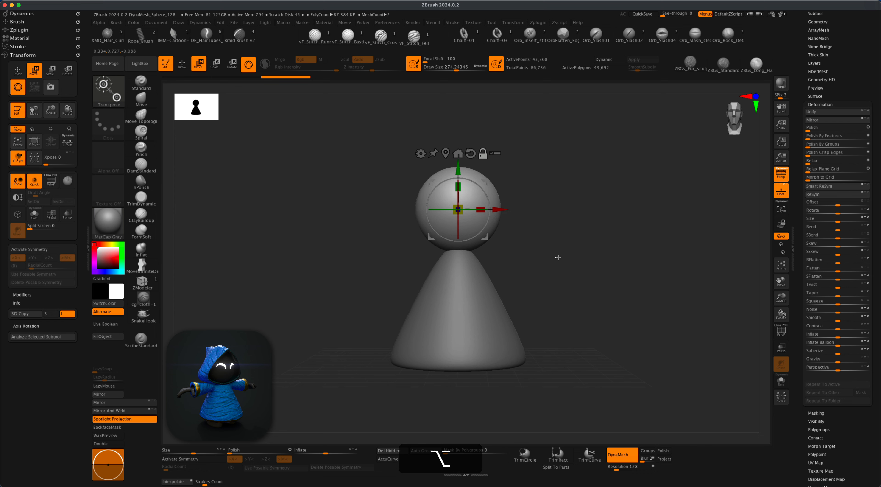
pyautogui.scroll(5, 811, 159)
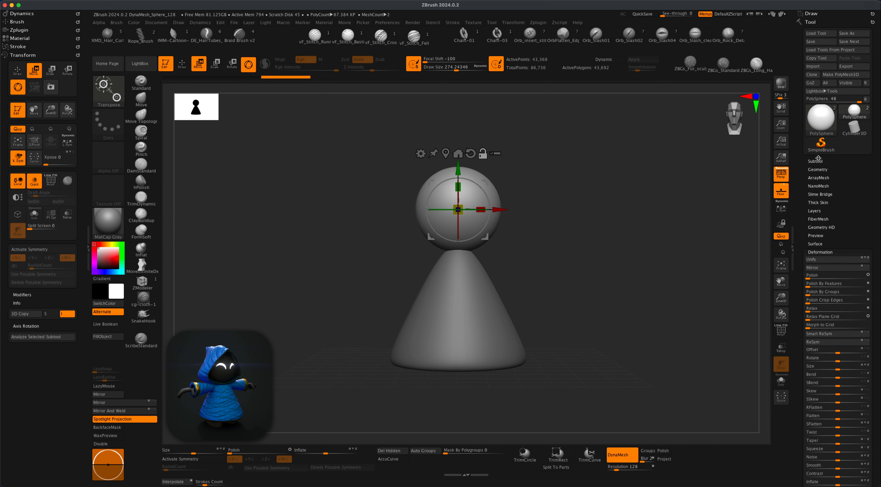
pyautogui.click(815, 161)
pyautogui.click(820, 231)
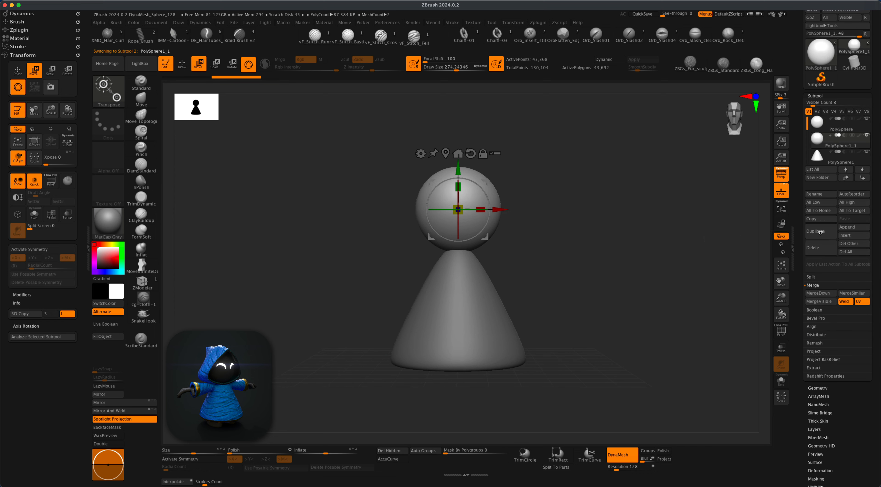
pyautogui.moveTo(458, 210); pyautogui.dragTo(471, 199)
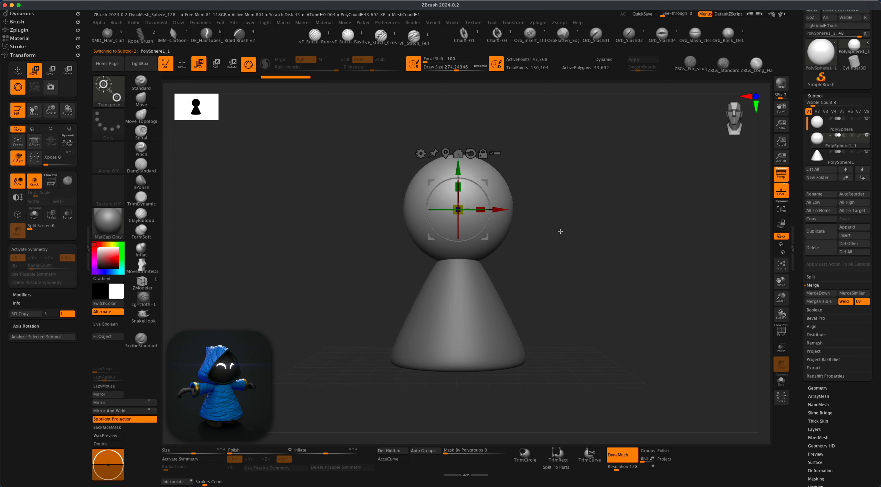
pyautogui.moveTo(560, 231); pyautogui.dragTo(601, 228)
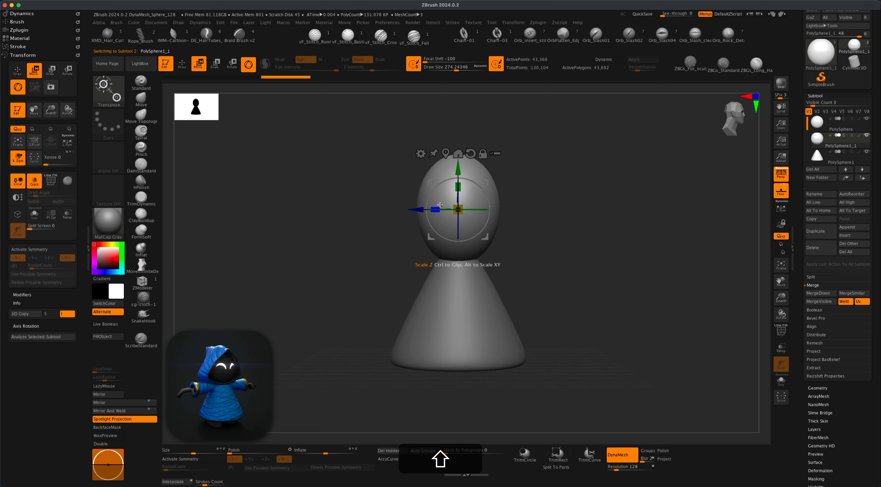
pyautogui.moveTo(440, 204); pyautogui.dragTo(430, 204)
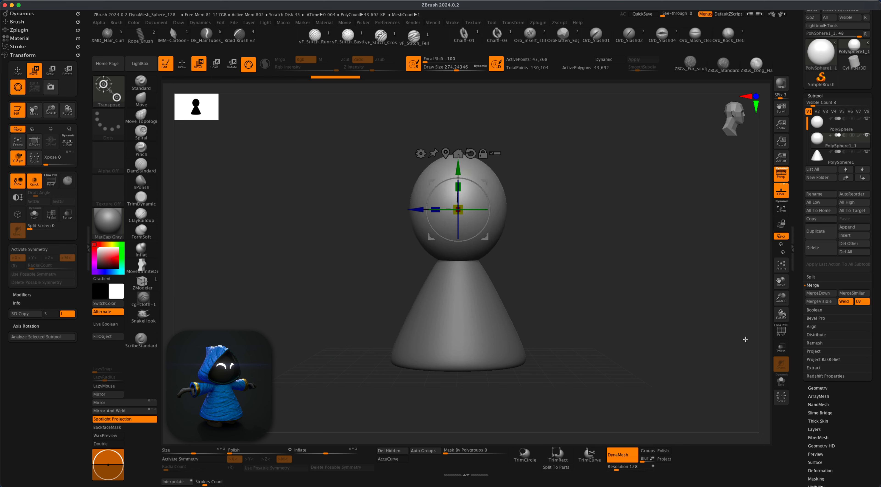
# Turn on transparency, return to Draw mode and select the inner head sphere to check it inside the larger shell.
pyautogui.click(779, 348)
pyautogui.press('alt')
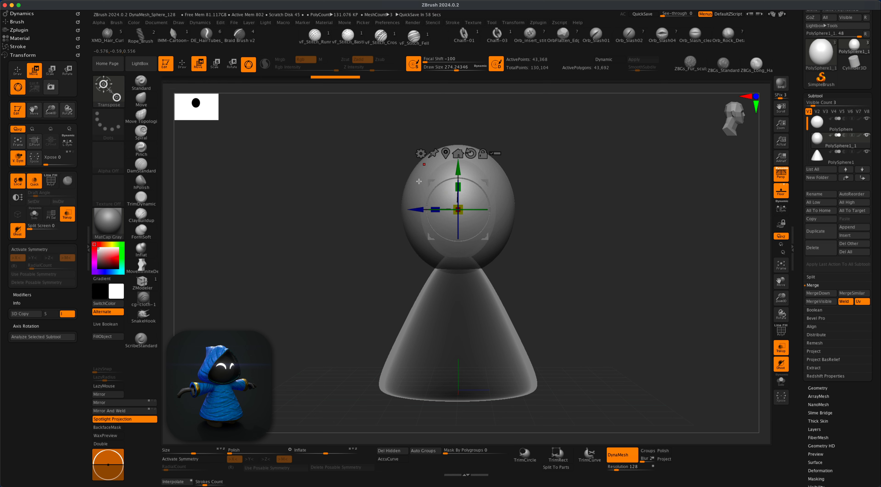
pyautogui.moveTo(562, 227); pyautogui.dragTo(528, 231)
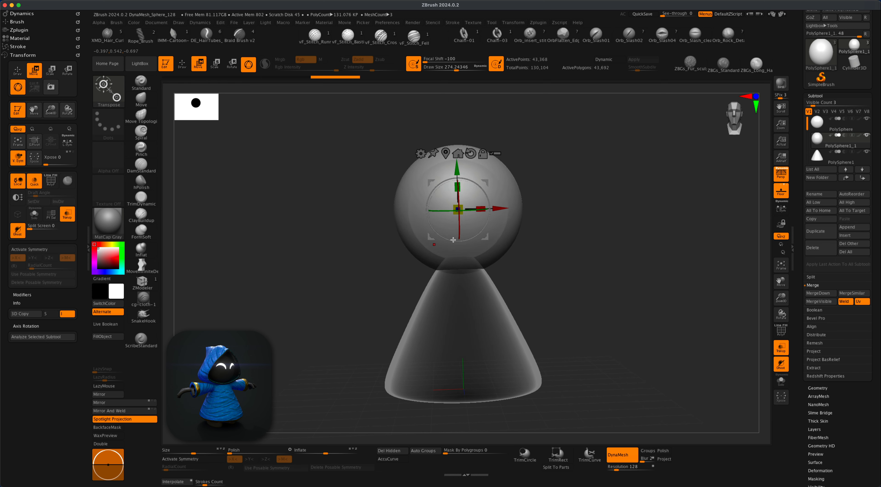
pyautogui.click(181, 64)
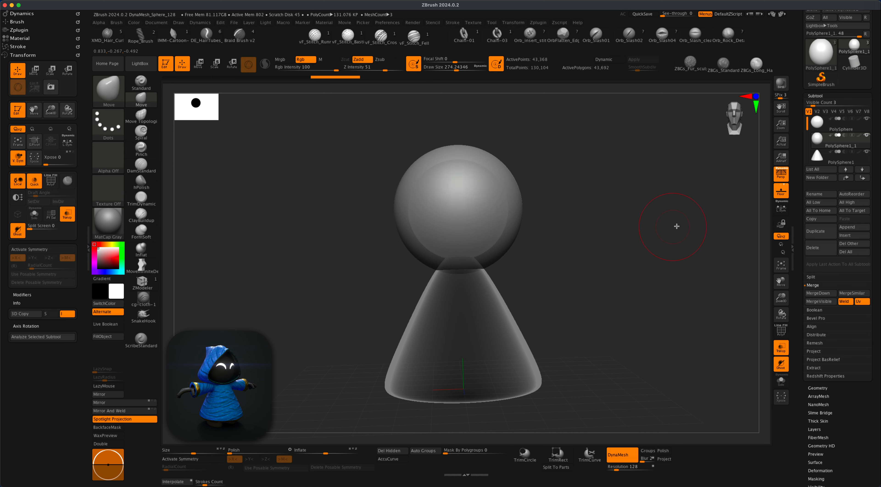
pyautogui.click(821, 126)
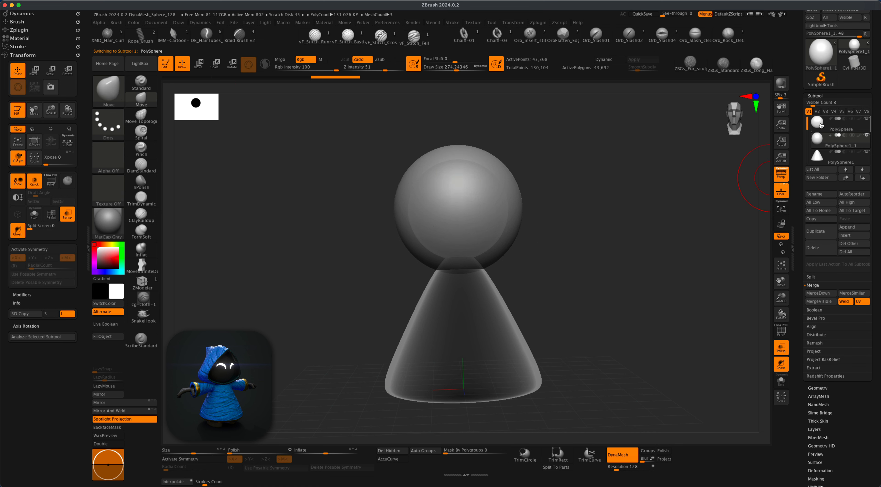
pyautogui.click(780, 362)
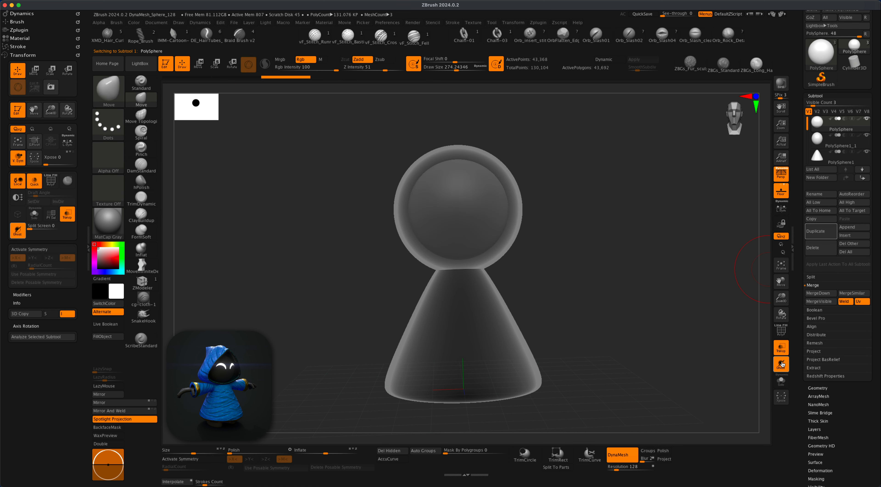
# Turn off transparency and rename the inner head sphere's subtool as "head".
pyautogui.click(781, 347)
pyautogui.keyDown('alt'); pyautogui.click(483, 176); pyautogui.keyUp('alt')
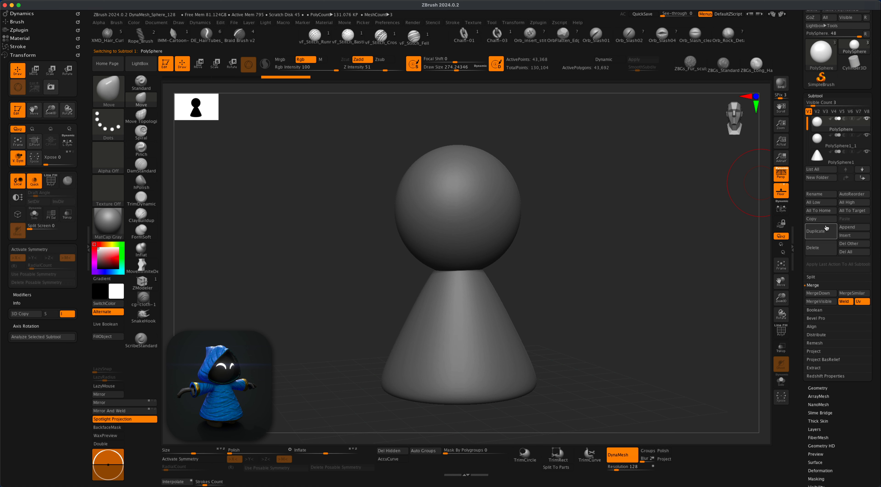
pyautogui.click(817, 198)
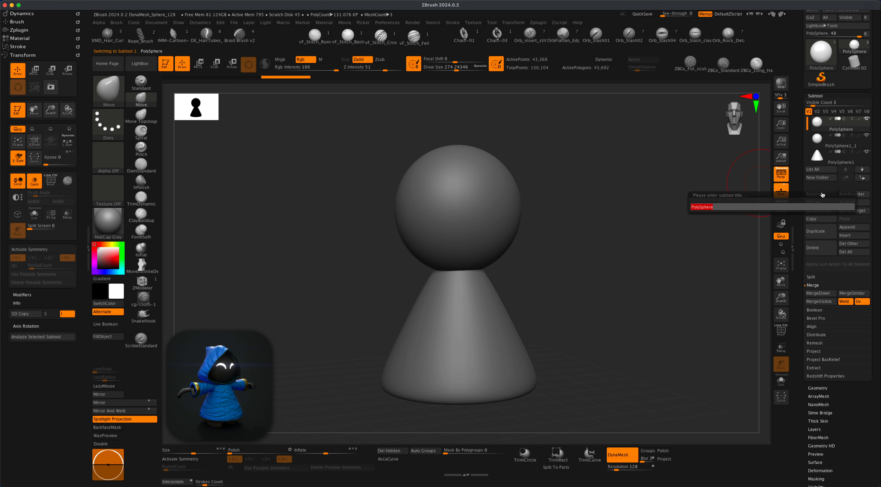
pyautogui.write('head')
pyautogui.press('Return')
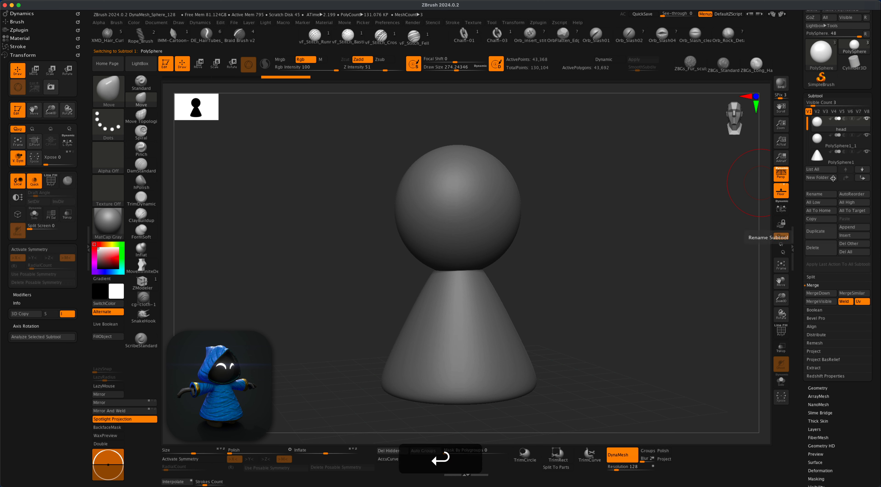
# Select the outer shell subtool and rename it "hoodie".
pyautogui.click(816, 138)
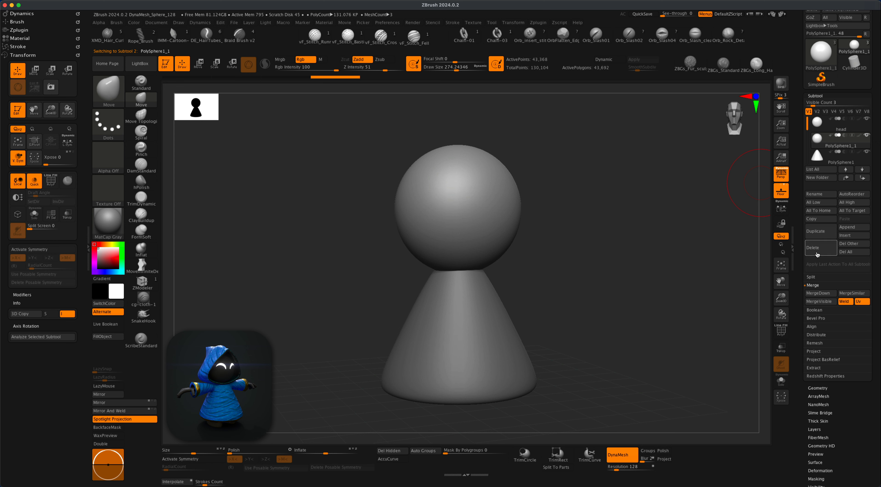
pyautogui.click(820, 195)
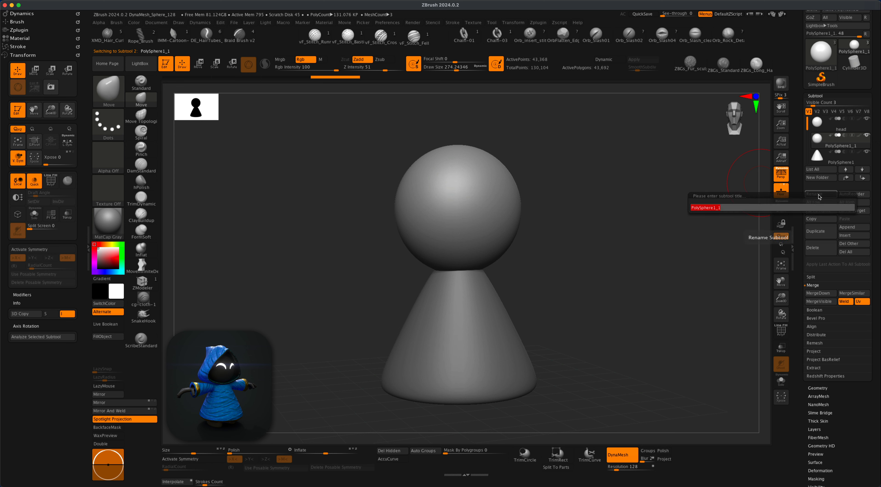
pyautogui.write('hoodie')
pyautogui.press('Return')
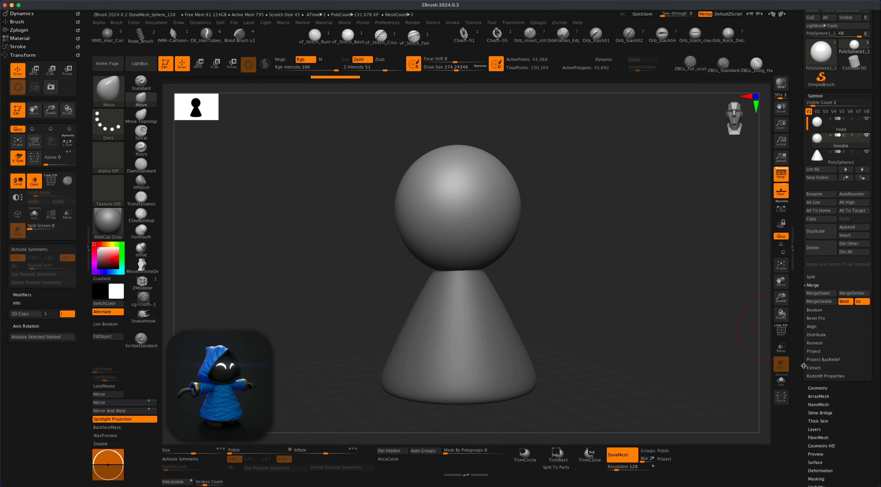
# Set ZRemesher's target polygon count to 1 and turn off Adapt for the hoodie subtool.
pyautogui.click(818, 387)
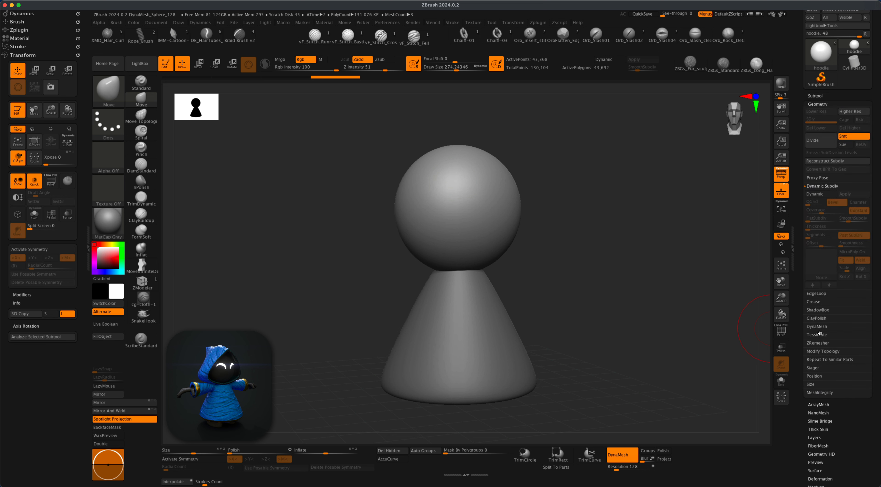
pyautogui.click(815, 343)
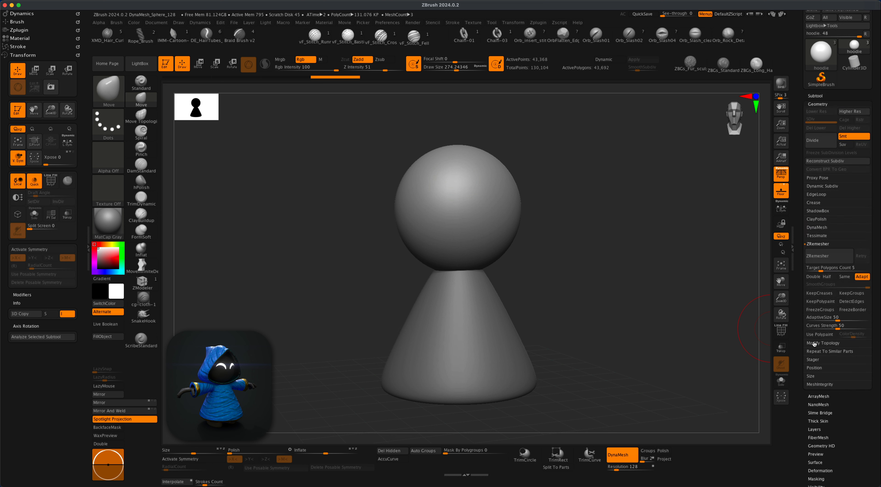
pyautogui.click(826, 269)
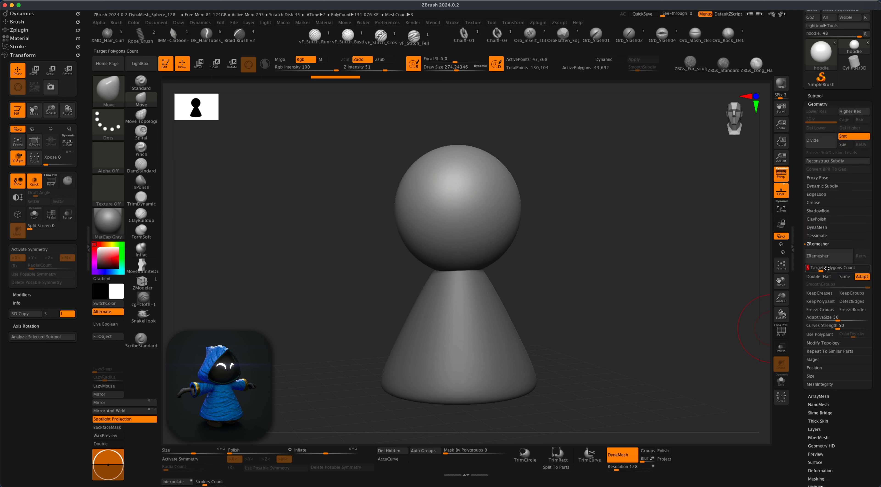
pyautogui.write('1')
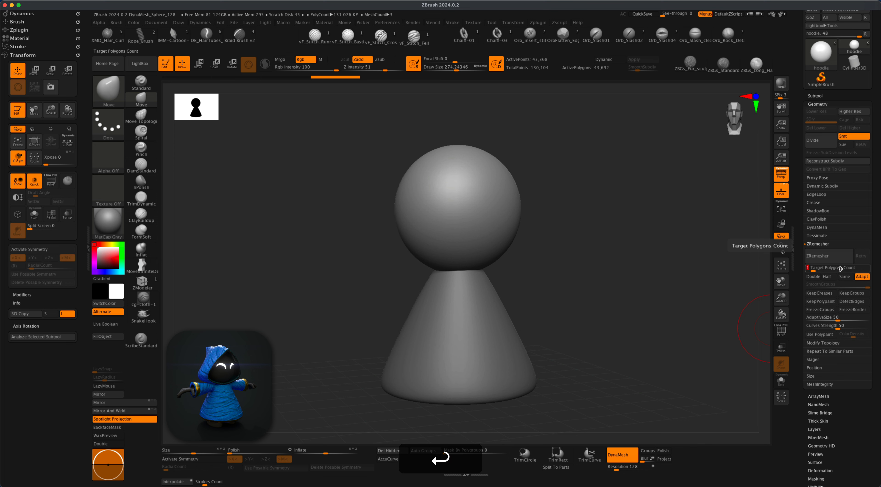
pyautogui.press('Return')
pyautogui.click(862, 279)
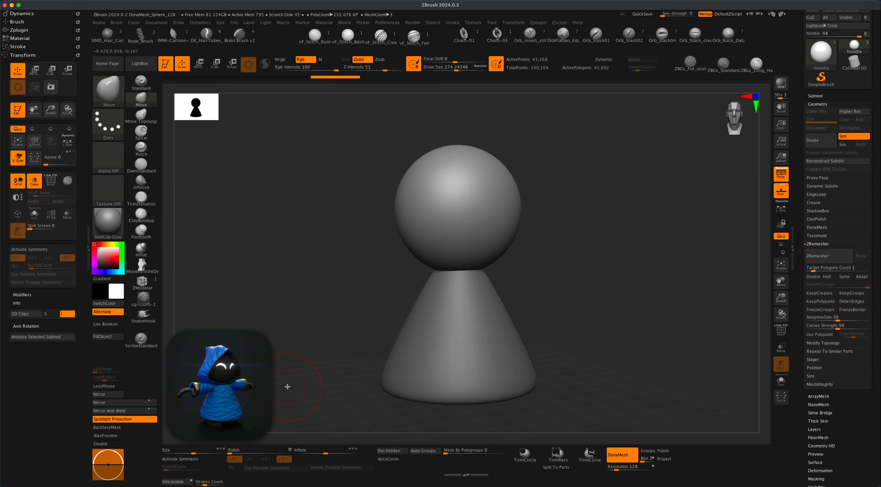
# Turn on X symmetry and polyframe display, remesh the hoodie with ZRemesher, then remesh it again with Half enabled.
pyautogui.press('x')
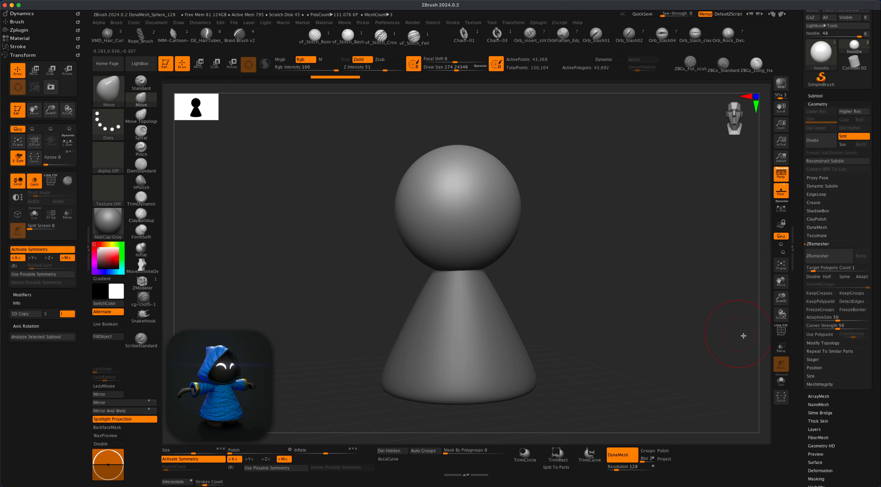
pyautogui.click(781, 331)
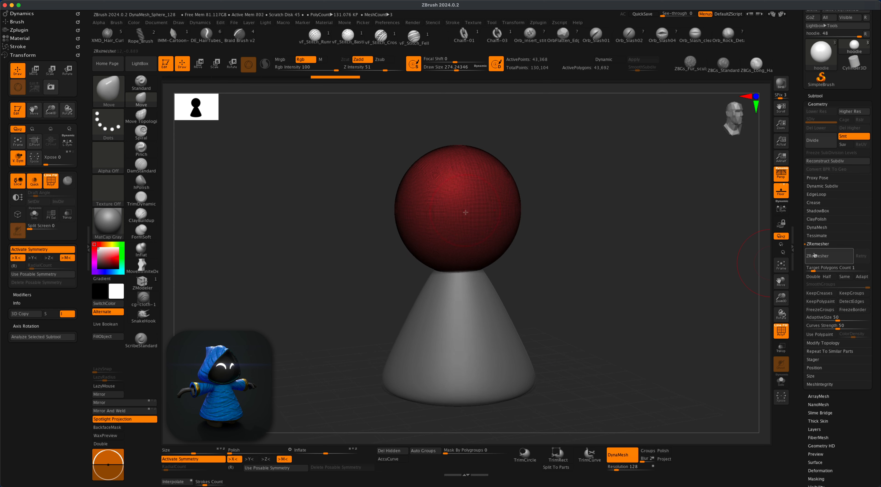
pyautogui.click(817, 256)
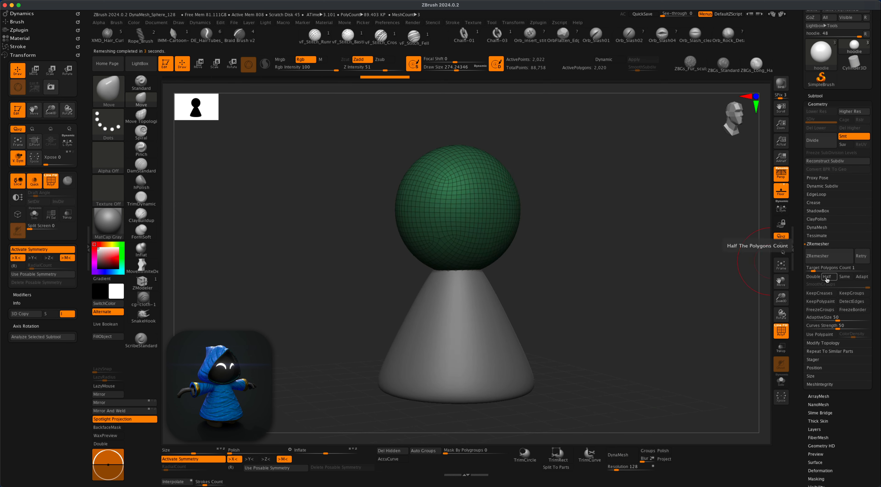
pyautogui.click(827, 277)
pyautogui.click(821, 257)
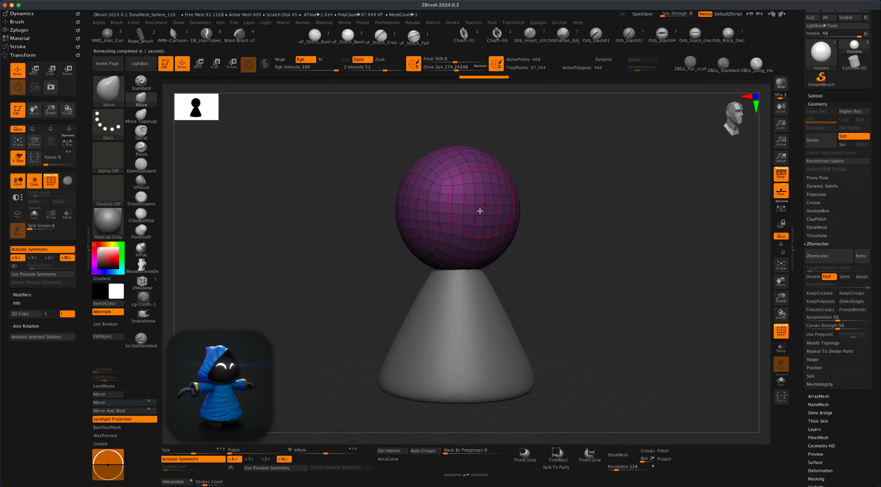
# Using the ZModeler brush's PolyGroup action on a Polyloop, give a vertical loop near the front of the hoodie its own polygroup.
pyautogui.keyDown('alt'); pyautogui.moveTo(555, 250); pyautogui.dragTo(581, 260); pyautogui.keyUp('alt')
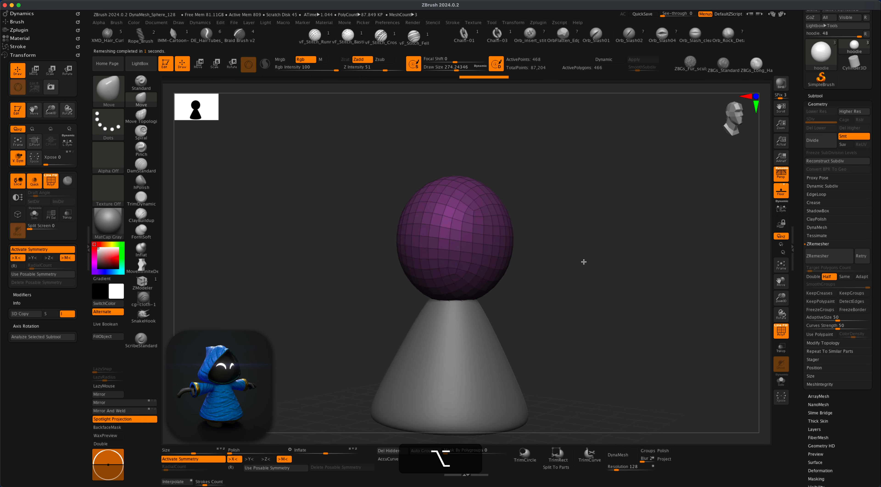
pyautogui.moveTo(534, 290)
pyautogui.mouseDown()
pyautogui.moveTo(574, 278)
pyautogui.moveTo(575, 298)
pyautogui.mouseUp()
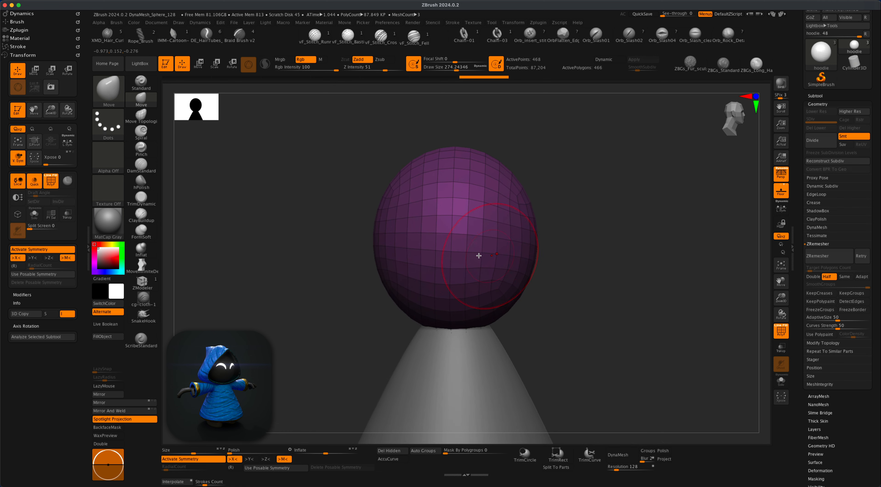
pyautogui.click(142, 282)
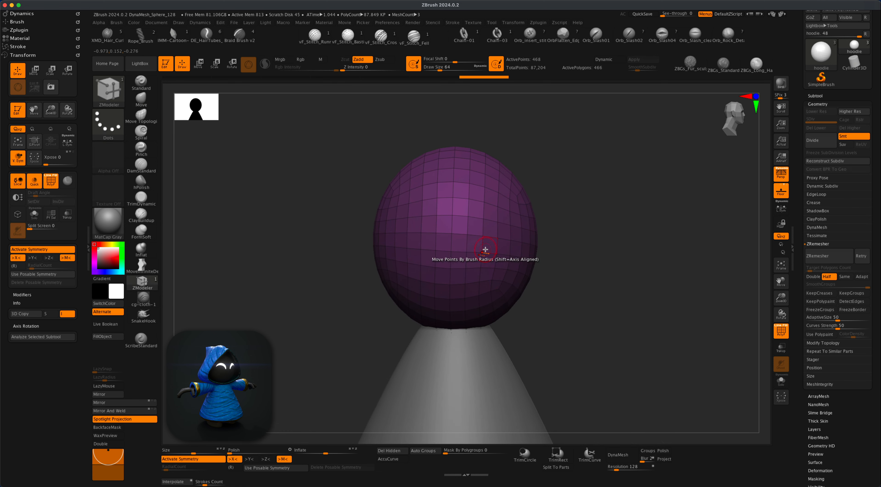
pyautogui.press('space')
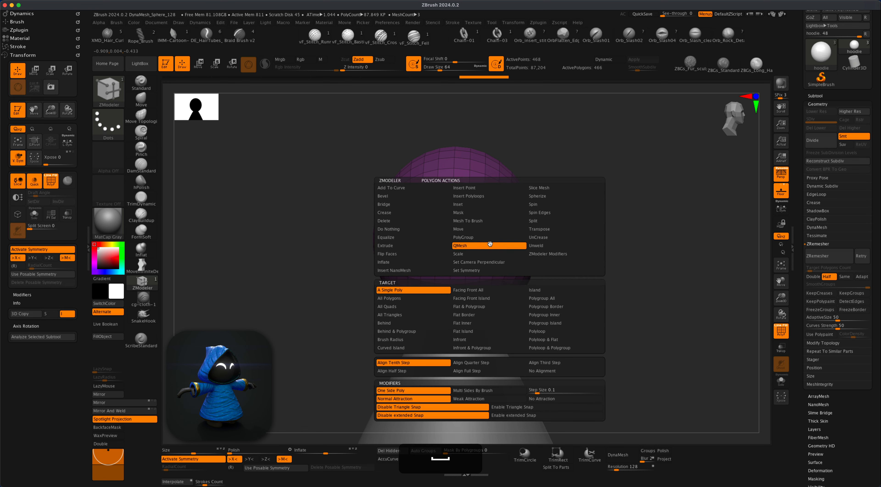
pyautogui.click(463, 238)
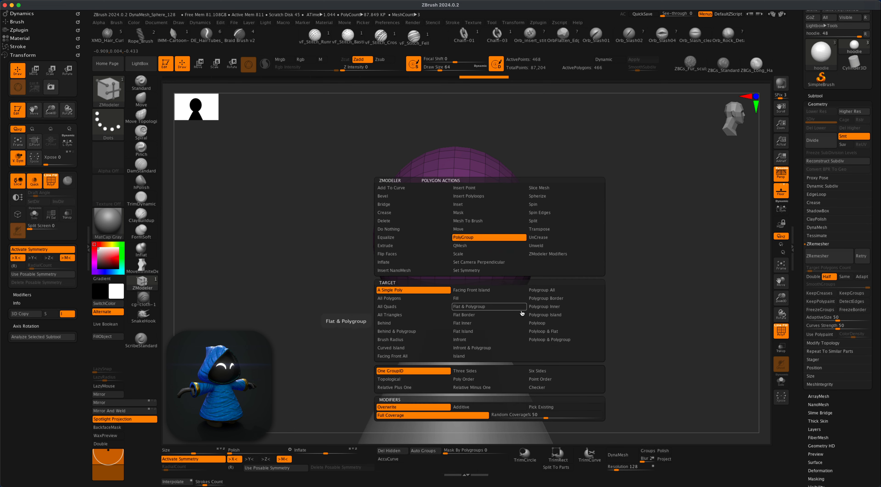
pyautogui.click(537, 324)
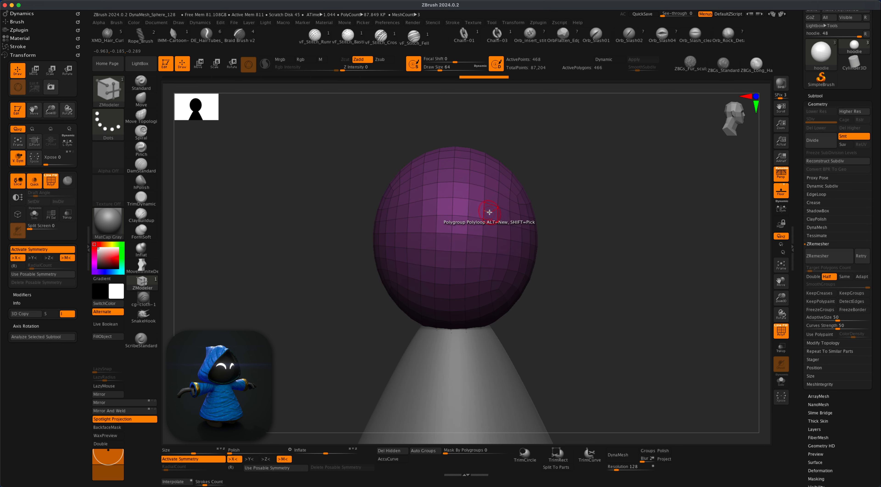
pyautogui.click(491, 208)
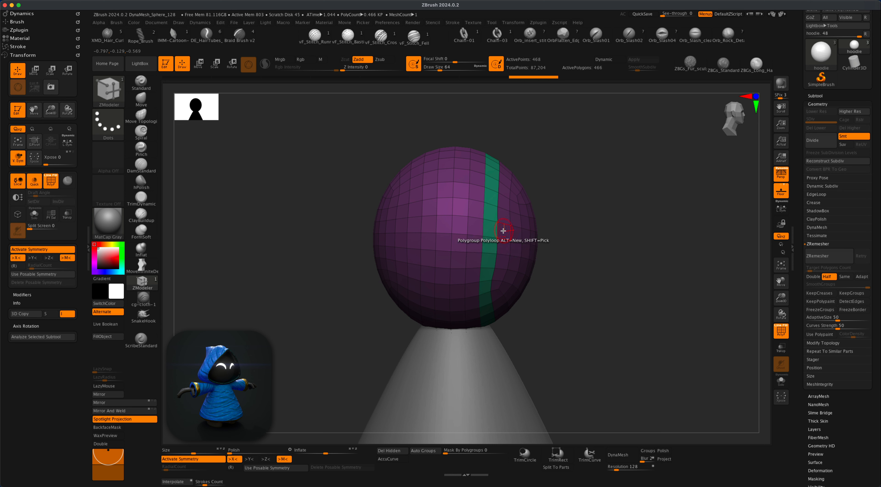
# Switch the PolyGroup target to Polygroup Island and assign the hoodie's whole front section to the loop's polygroup.
pyautogui.press('space')
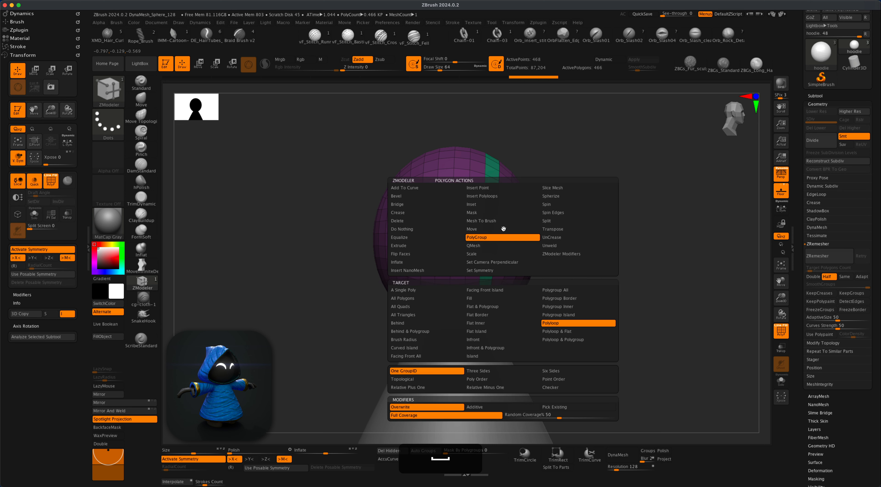
pyautogui.click(570, 316)
pyautogui.click(502, 218)
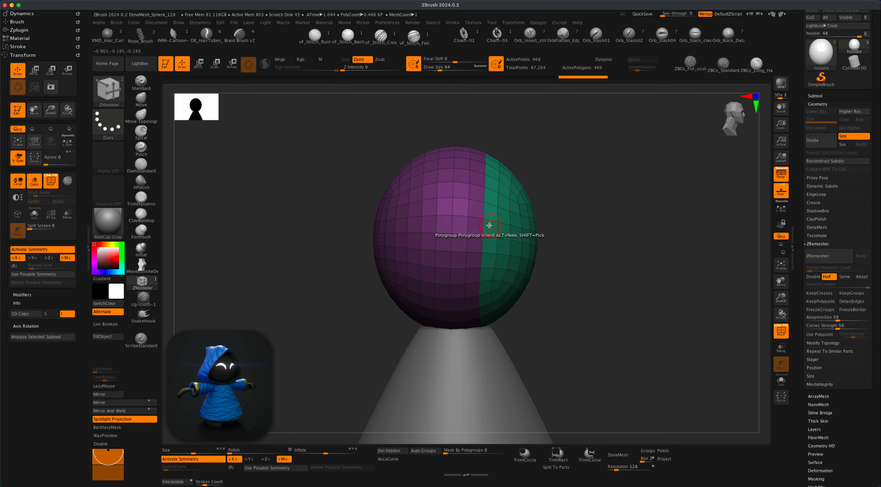
# Set ZModeler to Delete with the Polygroup Island target and remove the hoodie's front section to open up the face.
pyautogui.press('space')
pyautogui.click(394, 224)
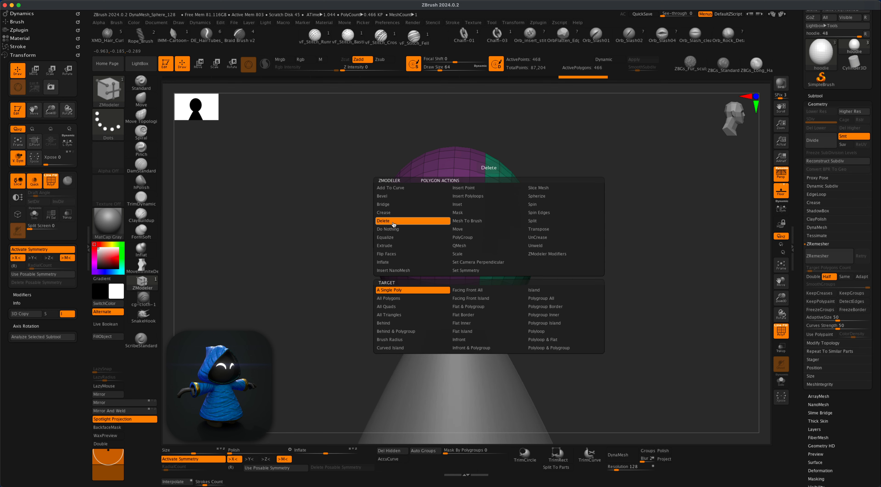
pyautogui.click(563, 289)
pyautogui.click(580, 325)
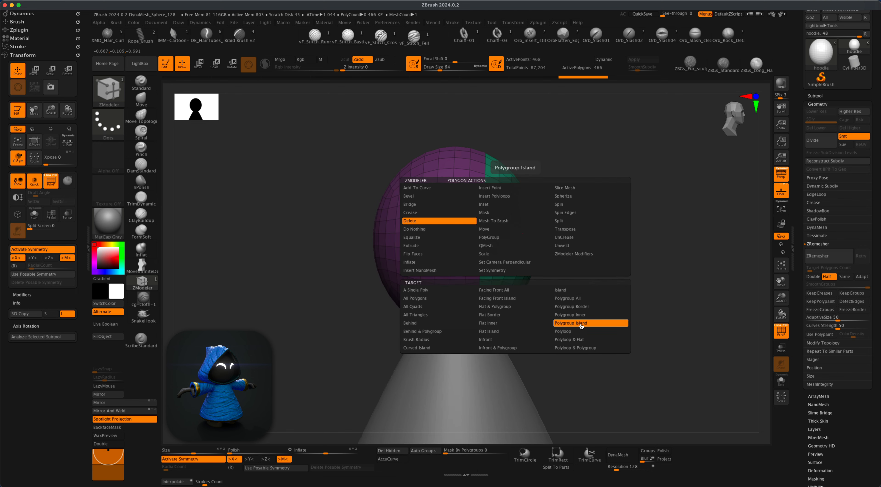
pyautogui.click(505, 217)
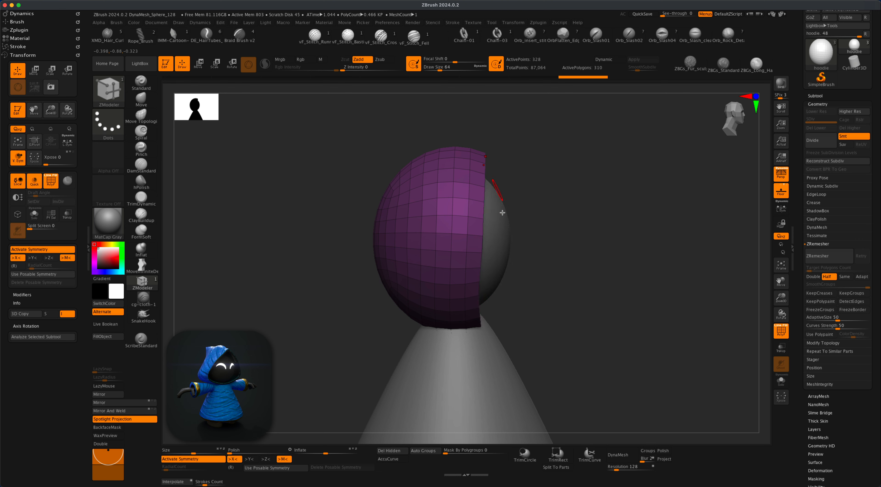
# Turn on double-sided display so the hoodie's inside shows, and switch back to the Move brush.
pyautogui.moveTo(584, 266); pyautogui.dragTo(280, 327)
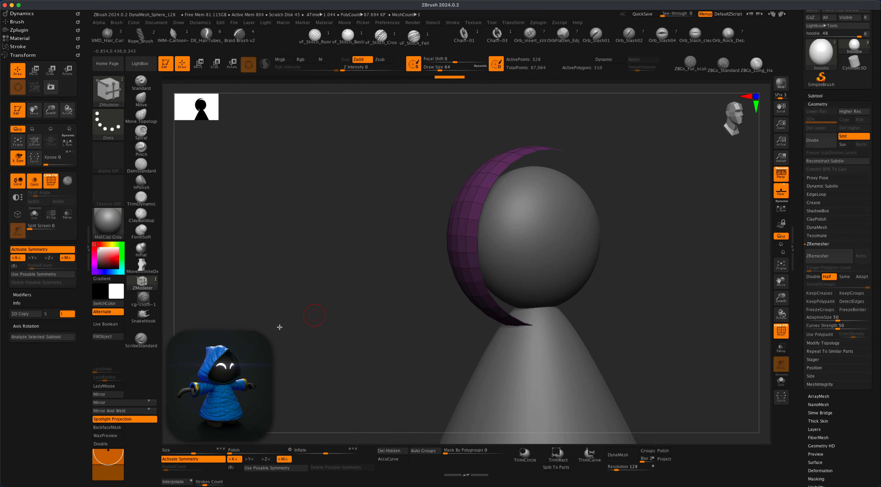
pyautogui.click(115, 443)
pyautogui.keyDown('alt'); pyautogui.moveTo(393, 352); pyautogui.dragTo(301, 354); pyautogui.keyUp('alt')
pyautogui.keyDown('alt'); pyautogui.moveTo(474, 344); pyautogui.dragTo(563, 263); pyautogui.keyUp('alt')
pyautogui.click(148, 97)
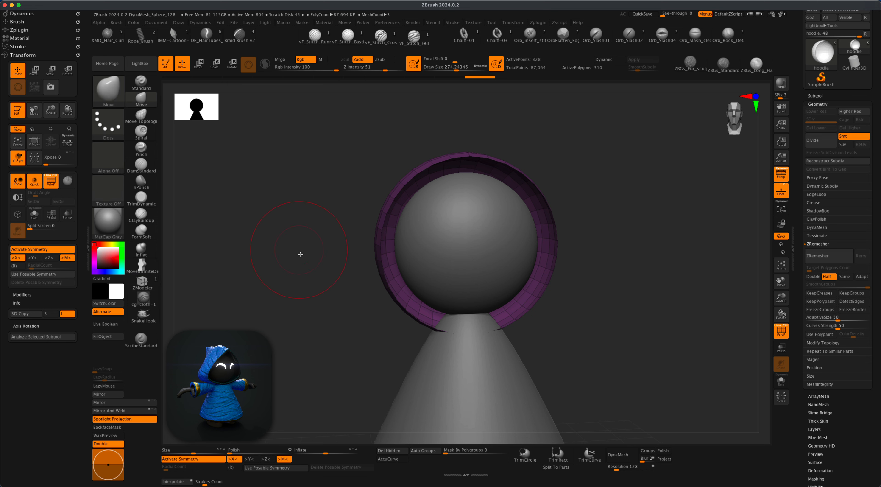
# Enlarge the draw size to about 508, pull the hoodie's lower sides outward and reshape its upper back.
pyautogui.press('s')
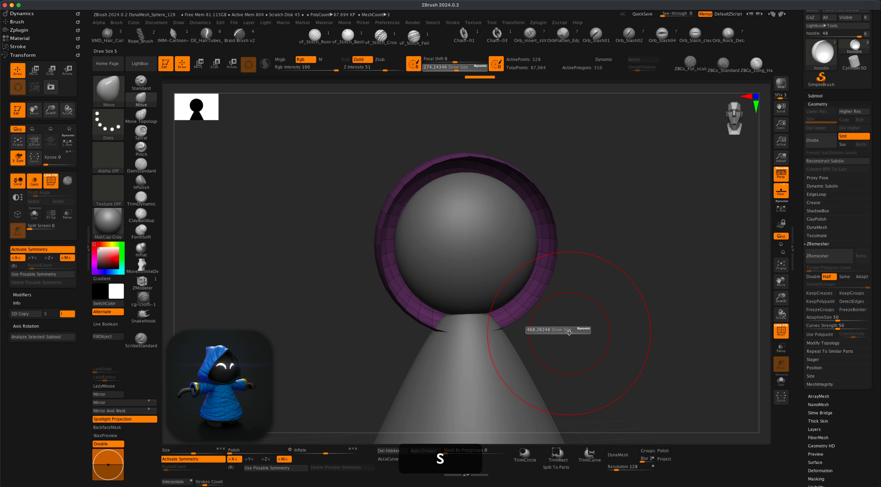
pyautogui.moveTo(569, 332); pyautogui.dragTo(577, 333)
pyautogui.moveTo(516, 309)
pyautogui.mouseDown()
pyautogui.moveTo(542, 301)
pyautogui.moveTo(556, 281)
pyautogui.mouseUp()
pyautogui.moveTo(511, 176); pyautogui.dragTo(590, 230, button='right')
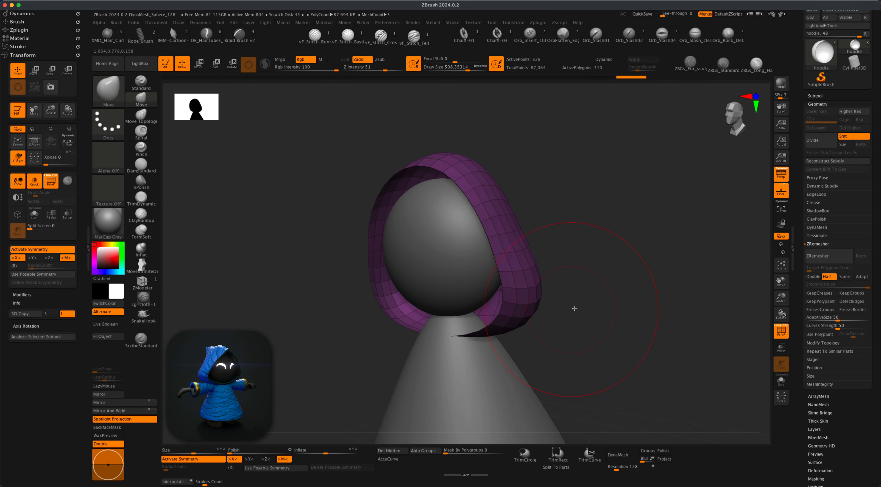
pyautogui.moveTo(574, 309); pyautogui.dragTo(570, 291, button='right')
pyautogui.moveTo(581, 291)
pyautogui.mouseDown()
pyautogui.moveTo(597, 292)
pyautogui.moveTo(587, 301)
pyautogui.mouseUp()
pyautogui.moveTo(588, 303); pyautogui.dragTo(609, 311, button='right')
pyautogui.moveTo(586, 194); pyautogui.dragTo(592, 189)
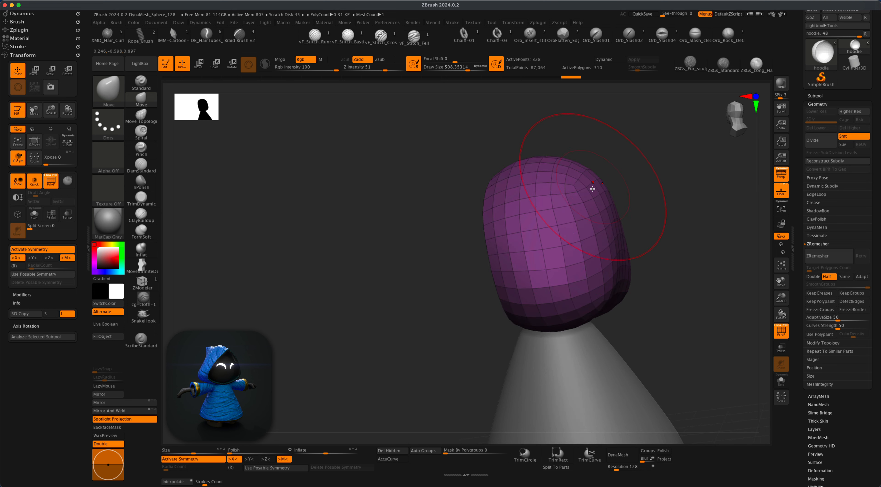
# Reduce the Move brush draw size to about 393 and pull the hood's upper front rim inward into a peak above the head.
pyautogui.moveTo(597, 206)
pyautogui.mouseDown(button='right')
pyautogui.moveTo(680, 196)
pyautogui.moveTo(595, 220)
pyautogui.moveTo(604, 223)
pyautogui.moveTo(602, 234)
pyautogui.mouseUp(button='right')
pyautogui.press('s')
pyautogui.moveTo(610, 214); pyautogui.dragTo(604, 212)
pyautogui.moveTo(599, 210); pyautogui.dragTo(605, 211, button='right')
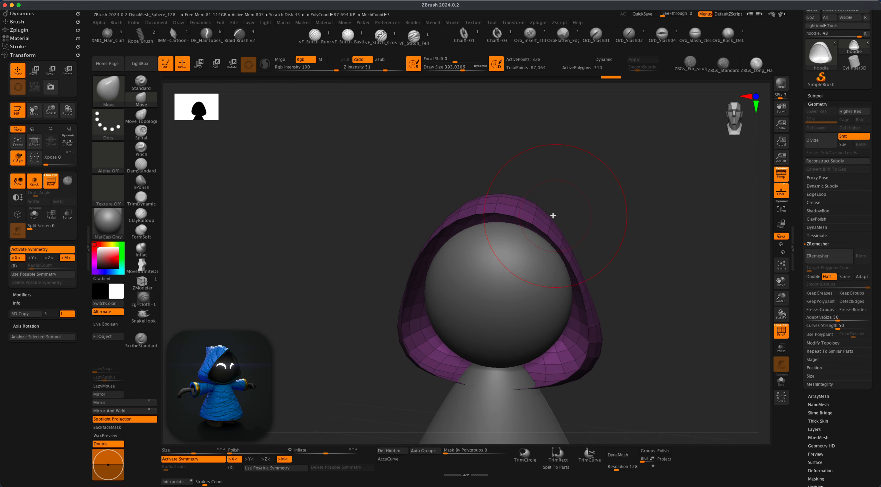
pyautogui.moveTo(541, 217); pyautogui.dragTo(530, 214)
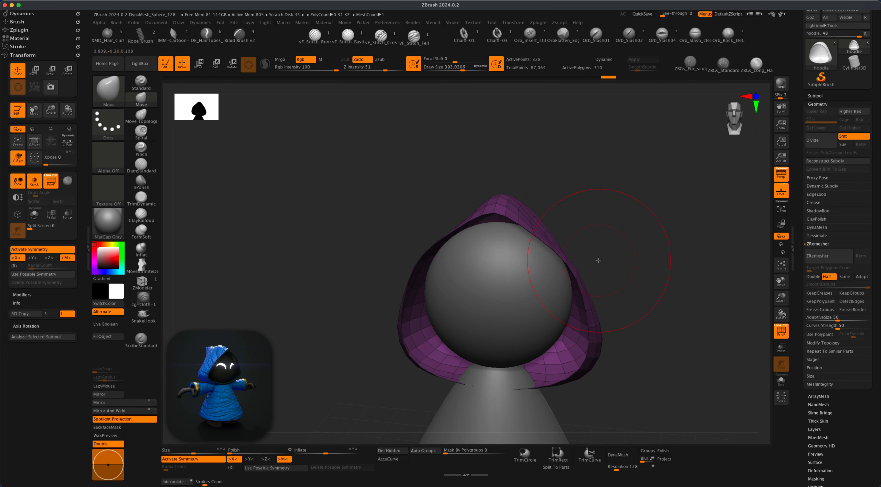
# From the side, pull the hood's front edge forward, refining its upper part with the draw size reduced to about 299.
pyautogui.moveTo(599, 261)
pyautogui.mouseDown(button='right')
pyautogui.moveTo(629, 254)
pyautogui.moveTo(589, 213)
pyautogui.moveTo(649, 235)
pyautogui.moveTo(625, 253)
pyautogui.mouseUp(button='right')
pyautogui.moveTo(601, 261); pyautogui.dragTo(607, 264)
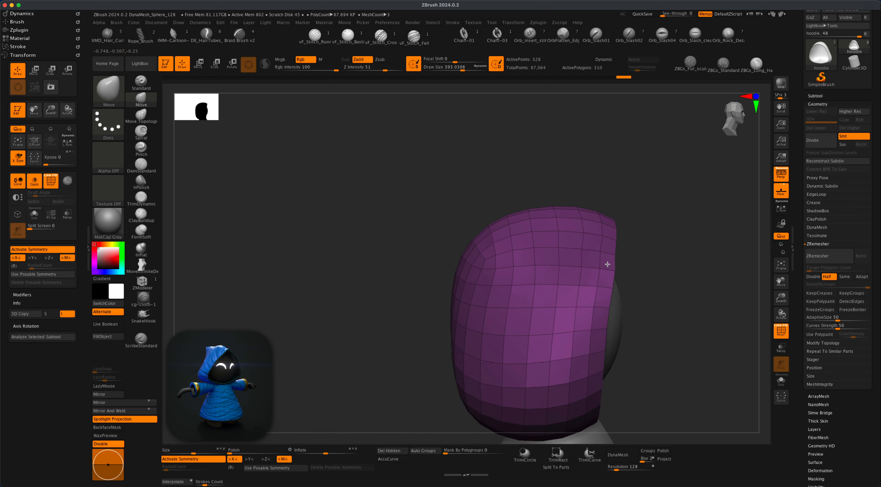
pyautogui.moveTo(588, 337); pyautogui.dragTo(597, 342)
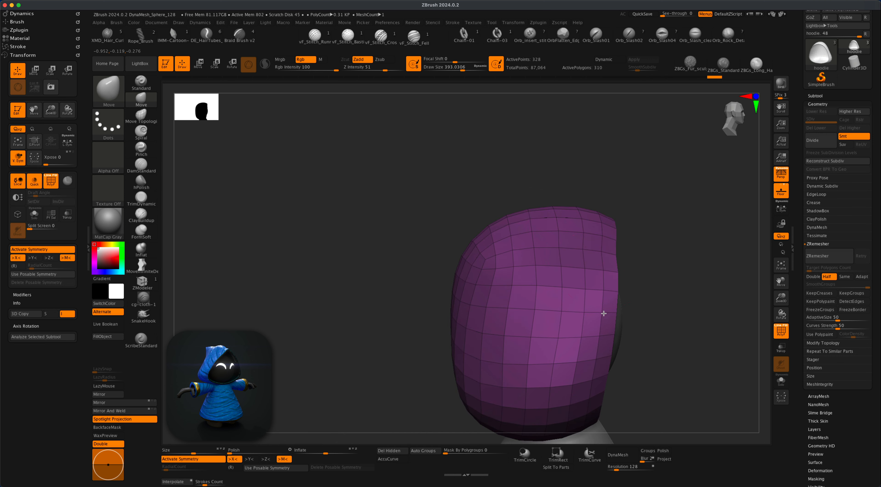
pyautogui.moveTo(602, 255); pyautogui.dragTo(609, 253)
pyautogui.press('s')
pyautogui.moveTo(679, 266); pyautogui.dragTo(674, 266)
pyautogui.moveTo(609, 253); pyautogui.dragTo(612, 256)
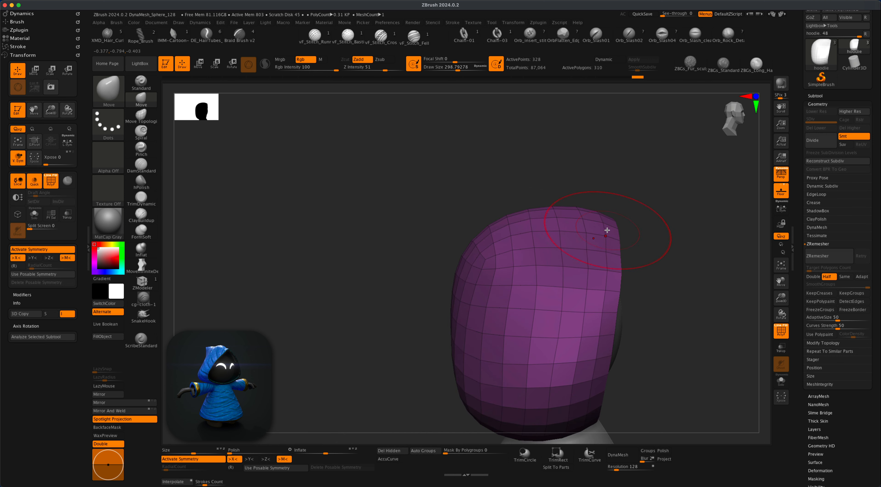
# Enlarge the draw size to about 484 and refine the hood's shape around the face opening.
pyautogui.keyDown('shift'); pyautogui.moveTo(671, 283); pyautogui.dragTo(667, 283, button='right'); pyautogui.keyUp('shift')
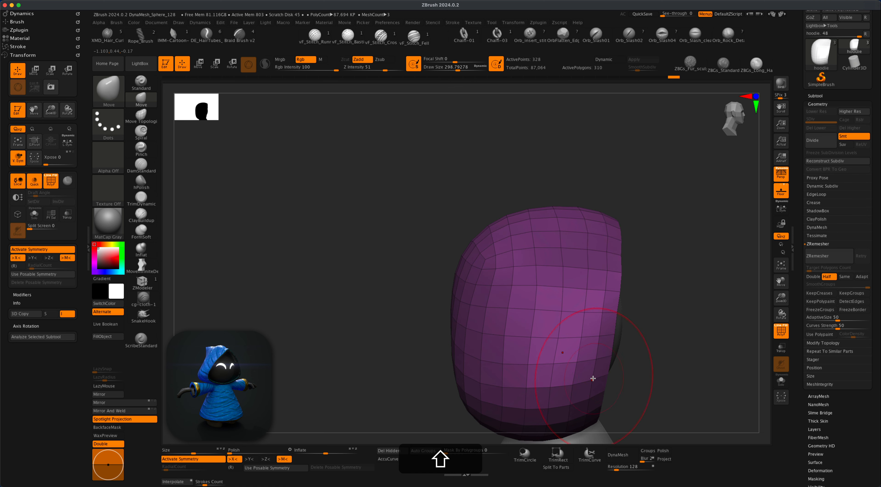
pyautogui.moveTo(593, 378)
pyautogui.keyDown('shift'); pyautogui.mouseDown(button='right')
pyautogui.moveTo(642, 390)
pyautogui.moveTo(273, 262)
pyautogui.moveTo(583, 274)
pyautogui.moveTo(611, 300)
pyautogui.moveTo(584, 325)
pyautogui.mouseUp(button='right'); pyautogui.keyUp('shift')
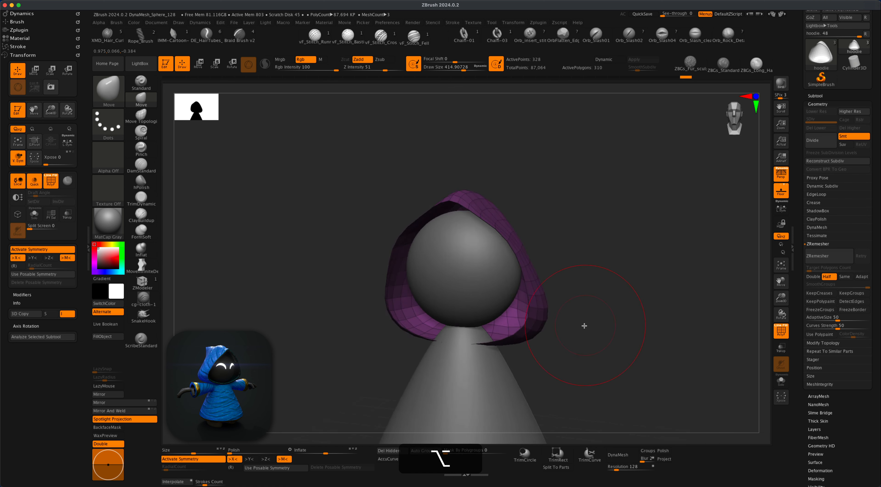
pyautogui.moveTo(584, 325); pyautogui.dragTo(475, 332)
pyautogui.moveTo(556, 366)
pyautogui.mouseDown()
pyautogui.moveTo(511, 343)
pyautogui.moveTo(539, 344)
pyautogui.moveTo(501, 313)
pyautogui.moveTo(496, 320)
pyautogui.moveTo(534, 340)
pyautogui.moveTo(526, 319)
pyautogui.moveTo(595, 338)
pyautogui.moveTo(573, 291)
pyautogui.moveTo(626, 314)
pyautogui.moveTo(606, 322)
pyautogui.moveTo(619, 324)
pyautogui.moveTo(485, 307)
pyautogui.mouseUp()
pyautogui.press('s')
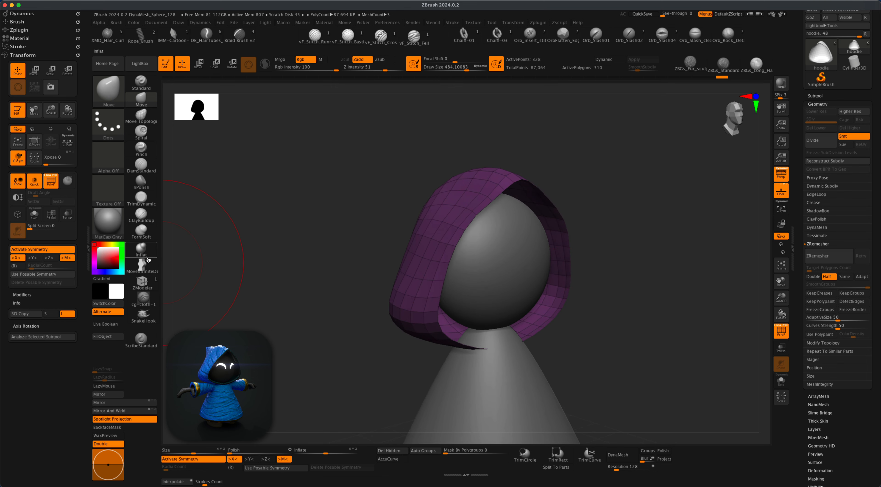
# Set ZModeler to Extrude with the Polygroup All target and extrude the hood outward to give it thickness.
pyautogui.click(142, 282)
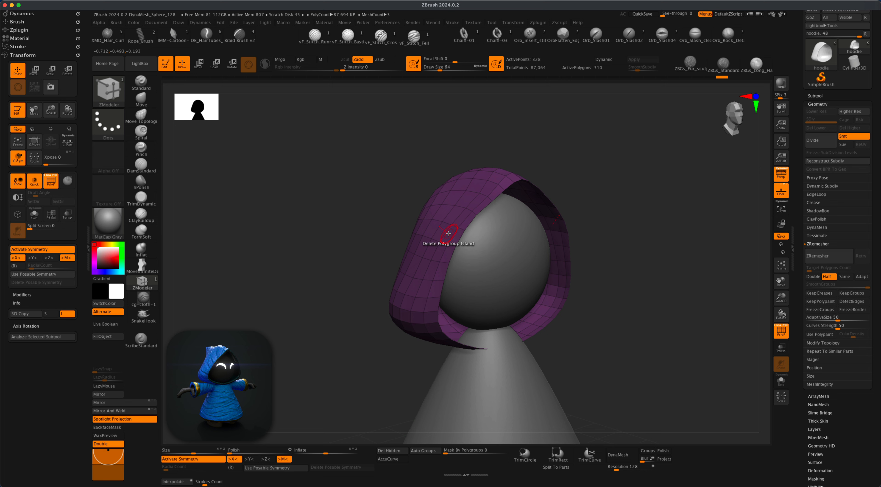
pyautogui.press('space')
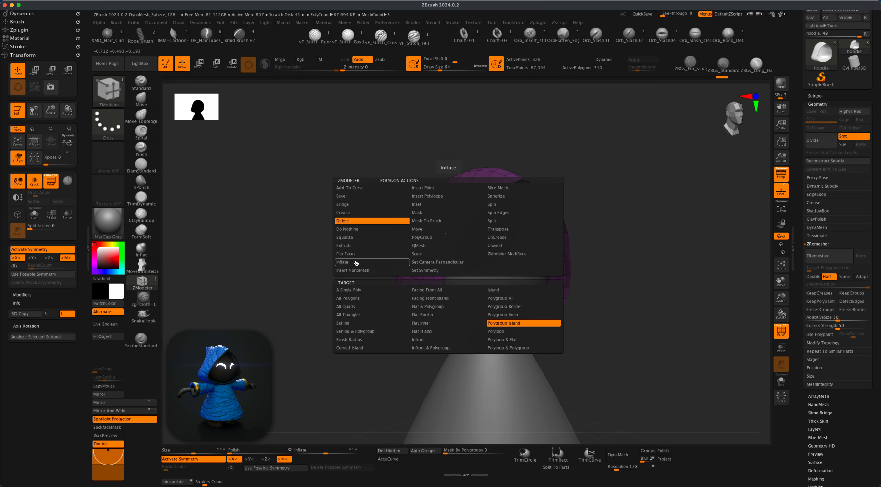
pyautogui.click(344, 245)
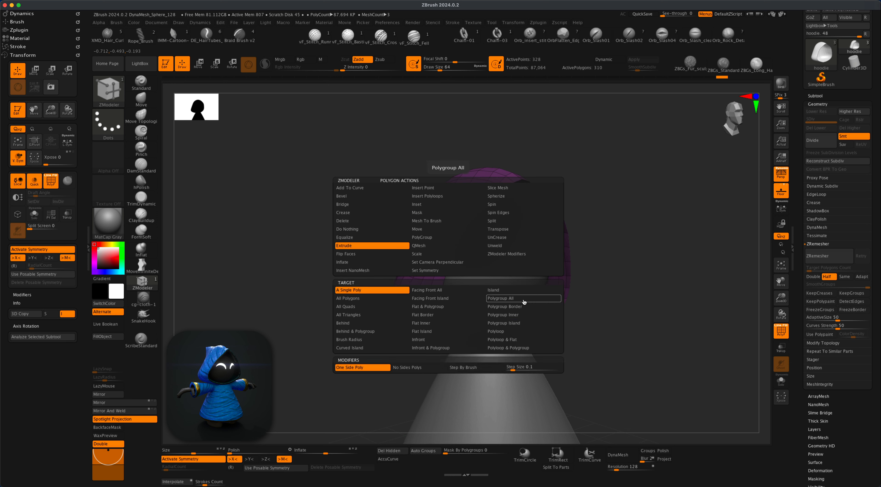
pyautogui.click(506, 298)
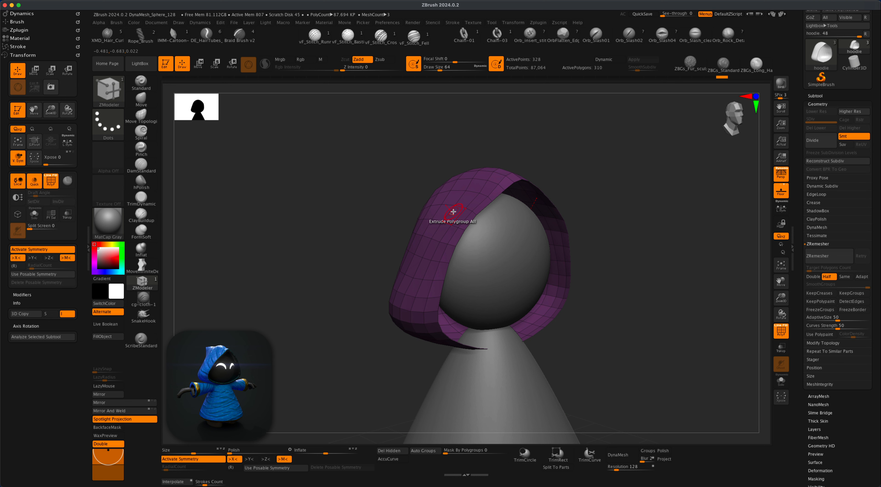
pyautogui.moveTo(468, 195); pyautogui.dragTo(462, 187)
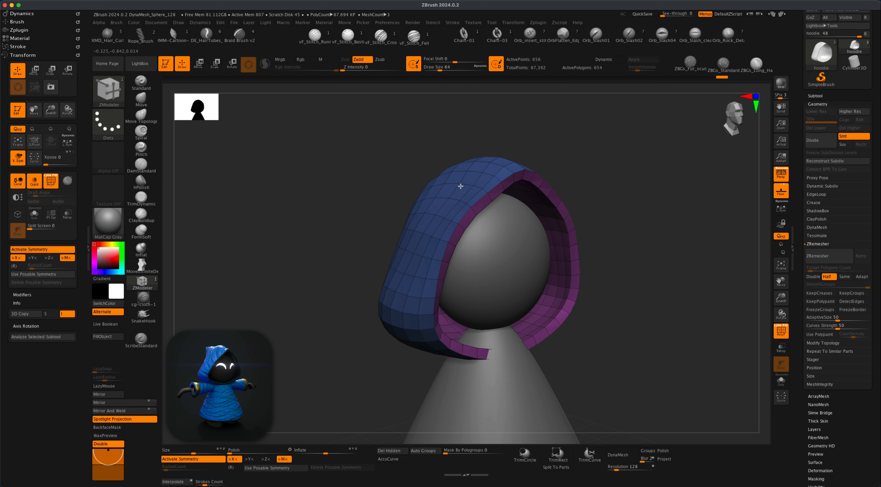
# With the Move brush, AccuCurve on and draw size about 305, pull the hood's upper back out into a sharp point.
pyautogui.moveTo(698, 275); pyautogui.dragTo(576, 250)
pyautogui.keyDown('alt'); pyautogui.moveTo(550, 196); pyautogui.dragTo(535, 210); pyautogui.keyUp('alt')
pyautogui.click(141, 99)
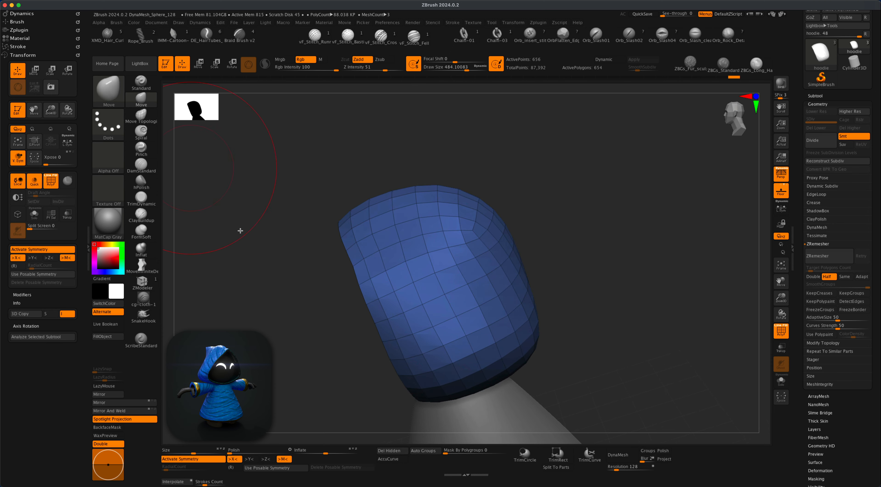
pyautogui.click(399, 461)
pyautogui.press('s')
pyautogui.click(302, 345)
pyautogui.moveTo(527, 238)
pyautogui.mouseDown()
pyautogui.moveTo(464, 238)
pyautogui.moveTo(509, 202)
pyautogui.mouseUp()
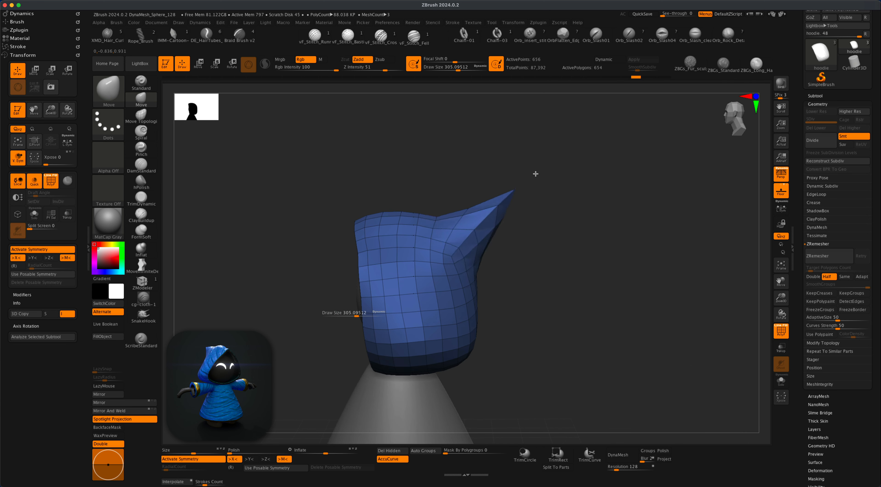
pyautogui.moveTo(535, 174)
pyautogui.mouseDown()
pyautogui.moveTo(551, 216)
pyautogui.moveTo(524, 192)
pyautogui.mouseUp()
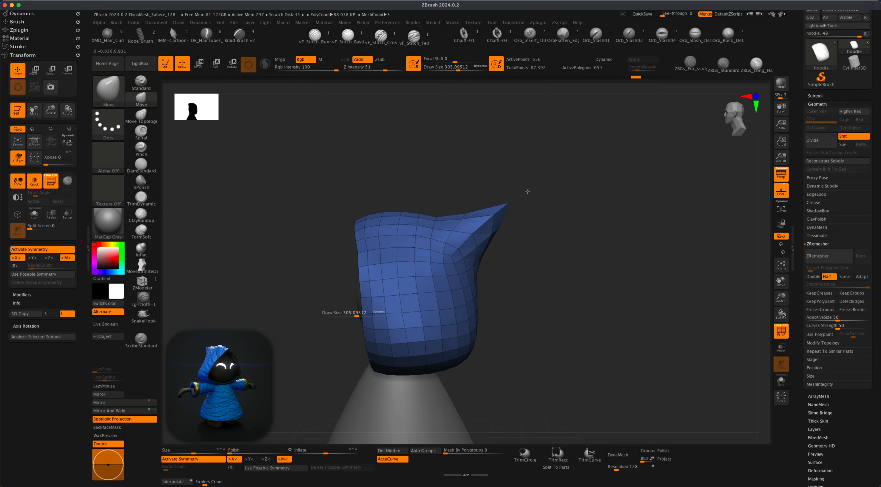
# Turn AccuCurve off, enlarge the draw size to about 453, and raise the hood's top and fill out its back below the point.
pyautogui.moveTo(543, 275)
pyautogui.mouseDown()
pyautogui.moveTo(515, 281)
pyautogui.moveTo(560, 281)
pyautogui.moveTo(551, 279)
pyautogui.mouseUp()
pyautogui.press('s')
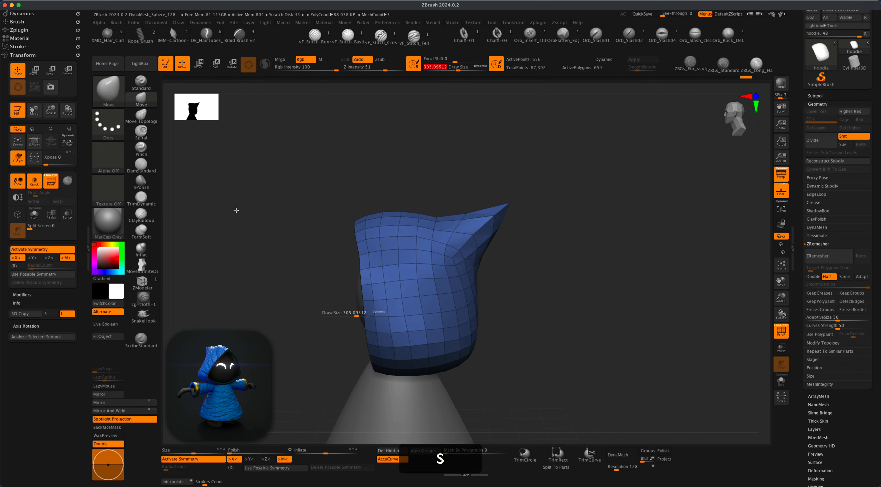
pyautogui.moveTo(357, 316); pyautogui.dragTo(363, 316)
pyautogui.moveTo(432, 225)
pyautogui.mouseDown()
pyautogui.moveTo(432, 216)
pyautogui.moveTo(448, 214)
pyautogui.moveTo(415, 222)
pyautogui.mouseUp()
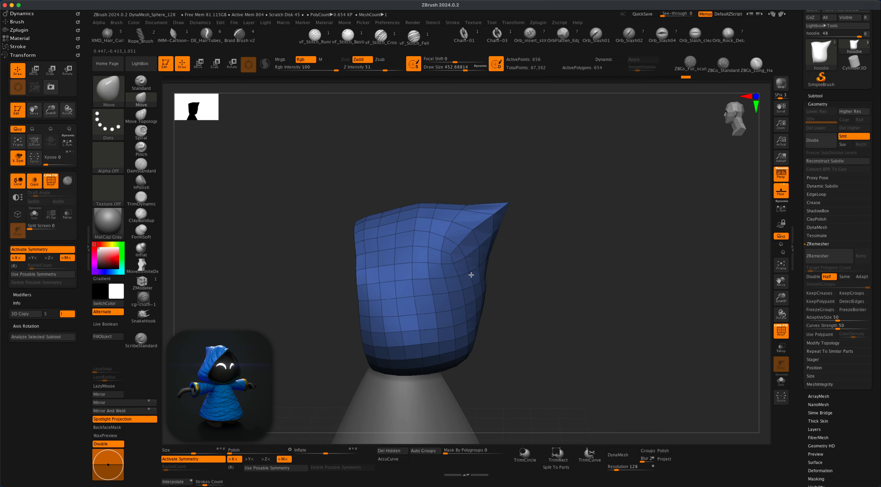
pyautogui.moveTo(502, 345); pyautogui.dragTo(555, 252)
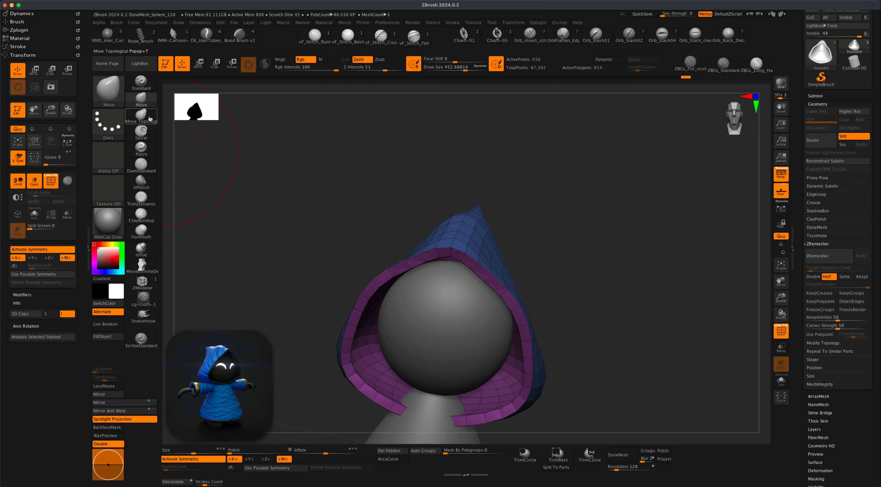
# Switch to the Move Topological brush at draw size about 167 and pull the hood's upper front rim into a peak.
pyautogui.click(141, 116)
pyautogui.press('s')
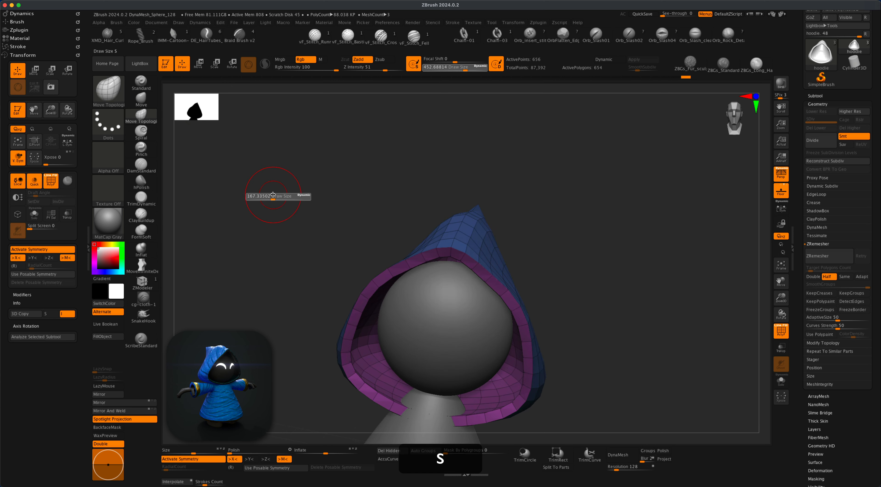
pyautogui.moveTo(450, 245); pyautogui.dragTo(451, 233)
pyautogui.moveTo(545, 244)
pyautogui.mouseDown()
pyautogui.moveTo(482, 239)
pyautogui.moveTo(503, 206)
pyautogui.moveTo(538, 209)
pyautogui.moveTo(545, 192)
pyautogui.moveTo(585, 190)
pyautogui.moveTo(556, 216)
pyautogui.mouseUp()
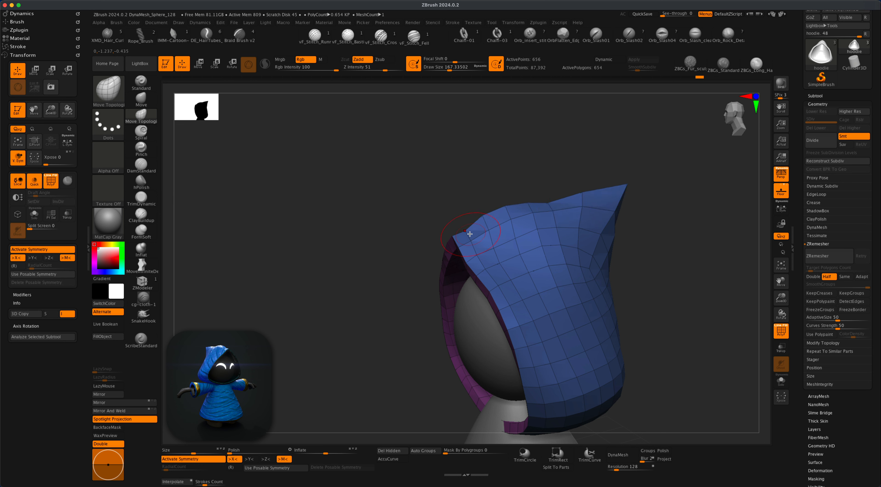
pyautogui.moveTo(405, 235); pyautogui.dragTo(571, 239)
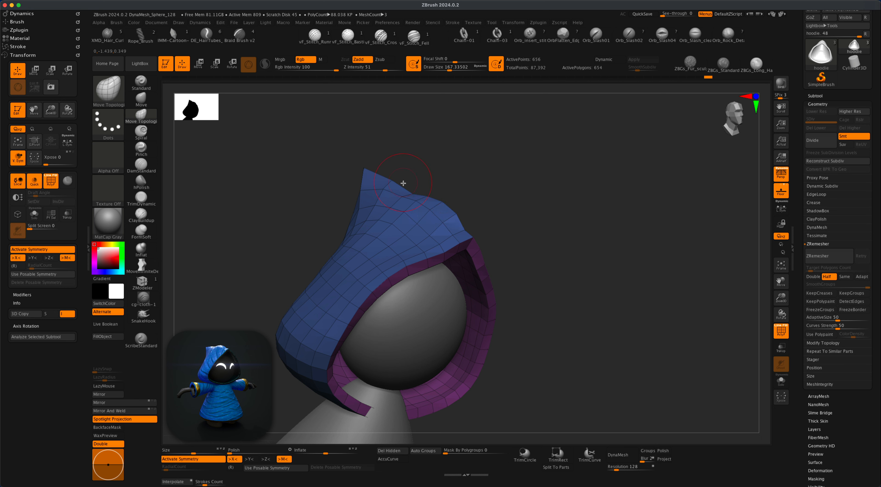
pyautogui.moveTo(403, 183); pyautogui.dragTo(565, 309)
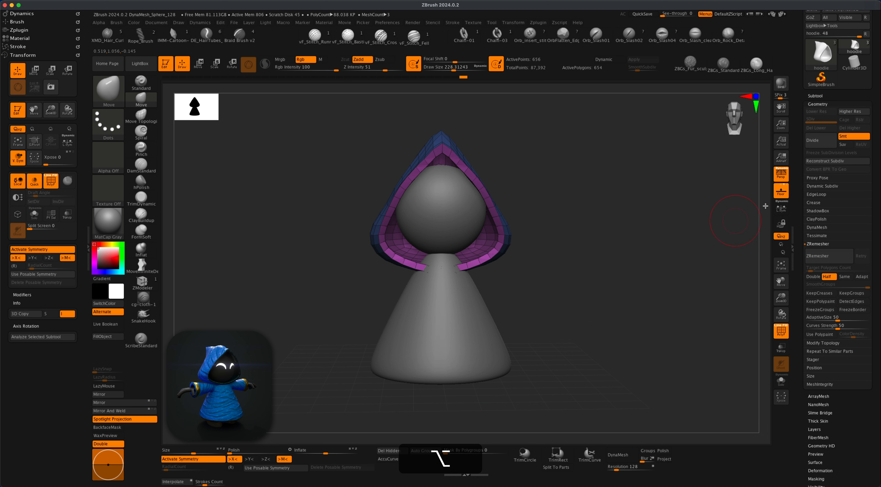
# Append a Cylinder3D subtool, then move and scale it into a slim upright cylinder beside the robe.
pyautogui.click(820, 95)
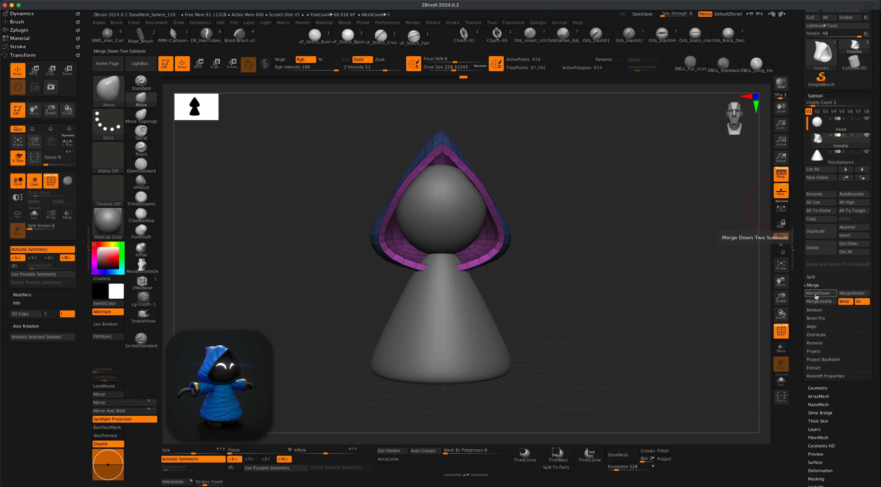
pyautogui.click(846, 228)
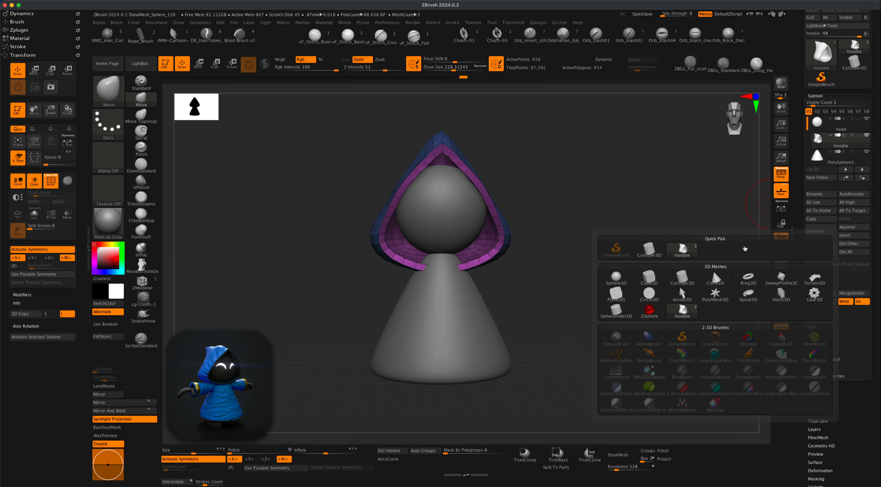
pyautogui.click(679, 281)
pyautogui.press('w')
pyautogui.moveTo(441, 210); pyautogui.dragTo(420, 224)
pyautogui.moveTo(467, 235); pyautogui.dragTo(557, 315)
pyautogui.moveTo(530, 266); pyautogui.dragTo(529, 227)
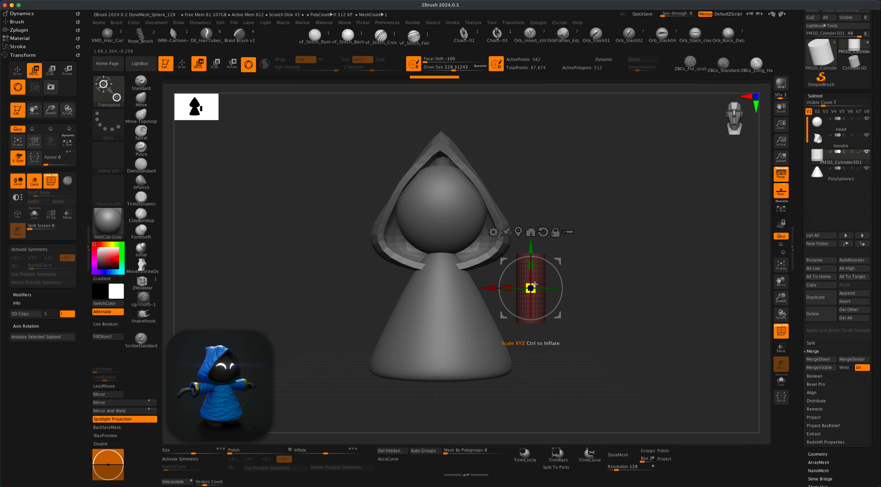
pyautogui.moveTo(532, 287); pyautogui.dragTo(527, 293)
pyautogui.keyDown('alt'); pyautogui.moveTo(608, 279); pyautogui.dragTo(609, 293); pyautogui.keyUp('alt')
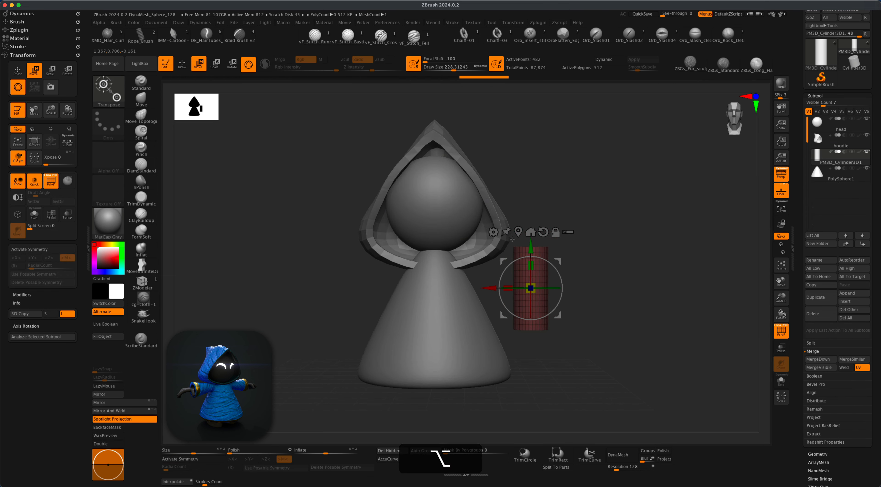
# Apply the Taper deformer to the cylinder, narrowing its upper end and widening its lower end, and accept the result.
pyautogui.click(493, 233)
pyautogui.click(557, 304)
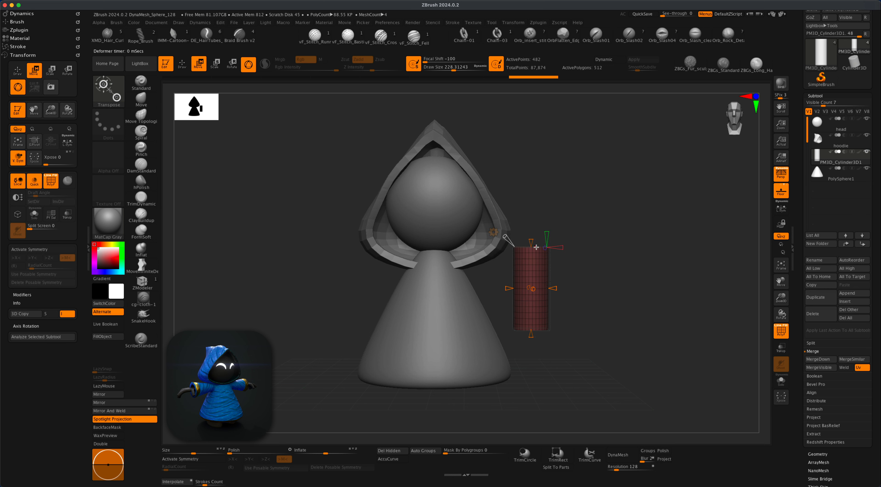
pyautogui.moveTo(531, 240); pyautogui.dragTo(530, 264)
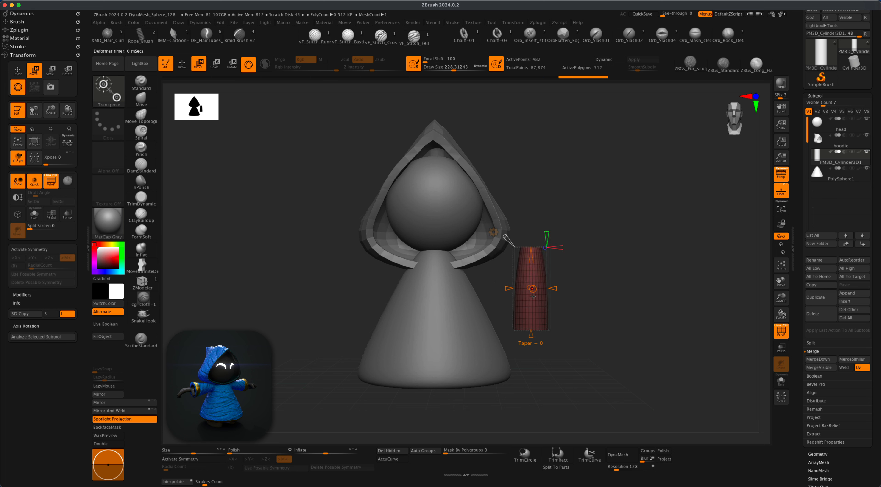
pyautogui.moveTo(532, 338); pyautogui.dragTo(533, 343)
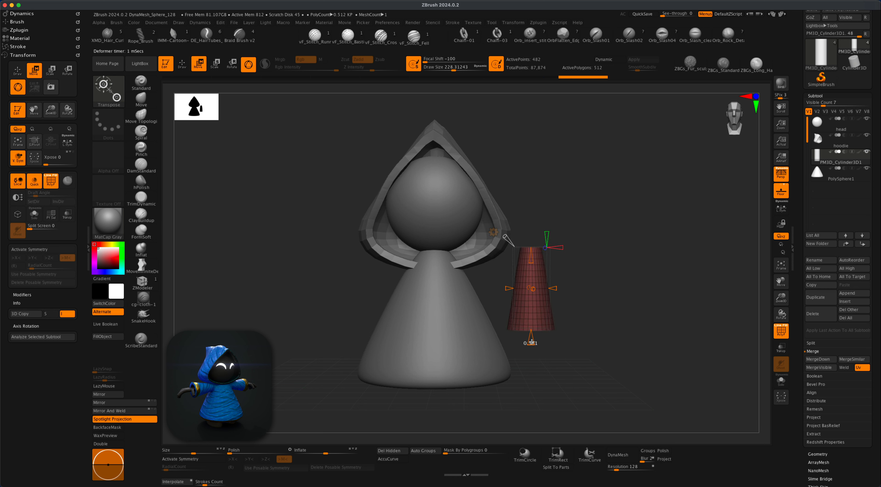
pyautogui.click(493, 233)
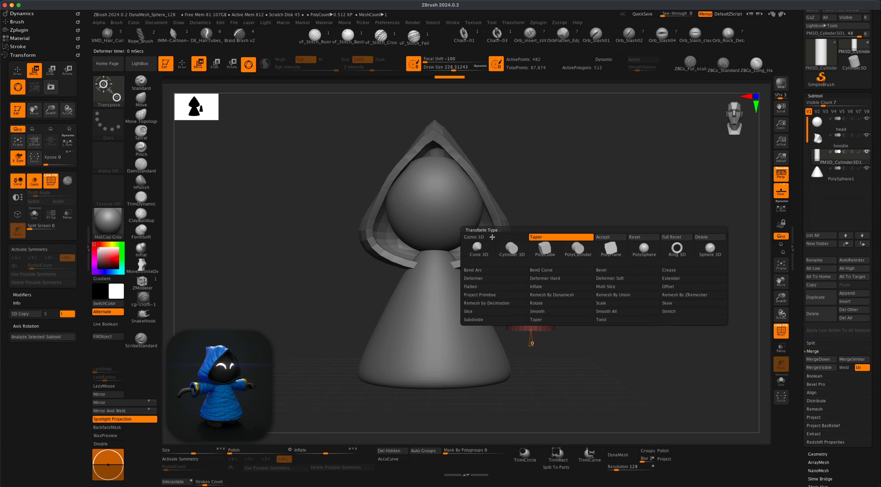
pyautogui.click(620, 240)
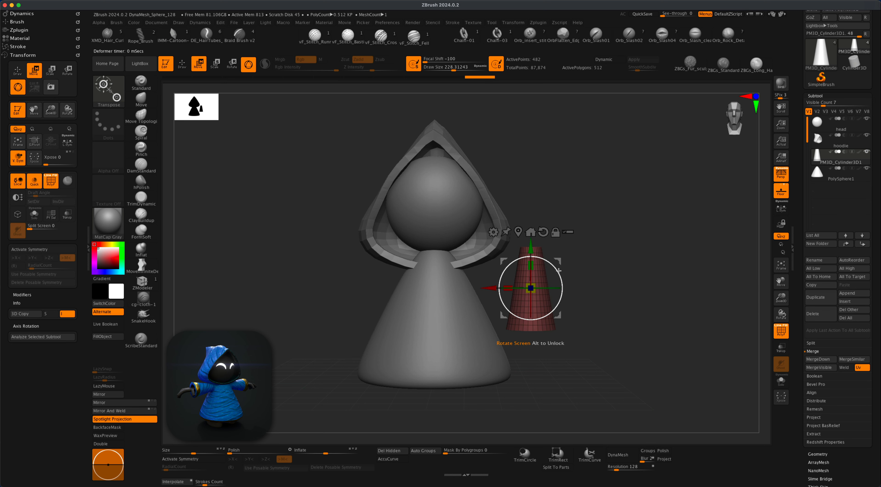
# Rotate the tapered cylinder sideways and place it under the hood as a sleeve, with its narrow end in the robe.
pyautogui.moveTo(559, 270); pyautogui.dragTo(529, 251)
pyautogui.keyDown('shift'); pyautogui.moveTo(613, 287); pyautogui.dragTo(625, 308); pyautogui.keyUp('shift')
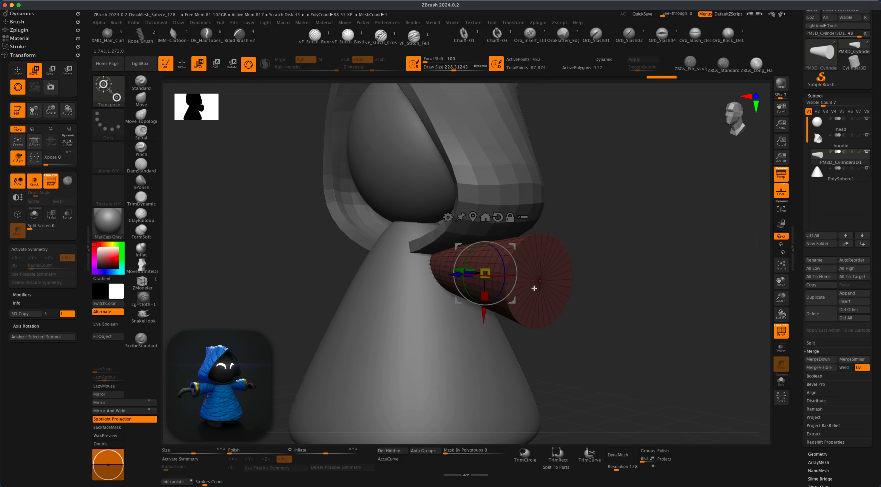
# Inset the cap at the sleeve's wide end with ZModeler, using Inset with the A Single Poly target, to form a ring-shaped rim.
pyautogui.click(142, 282)
pyautogui.press('alt+super+z')
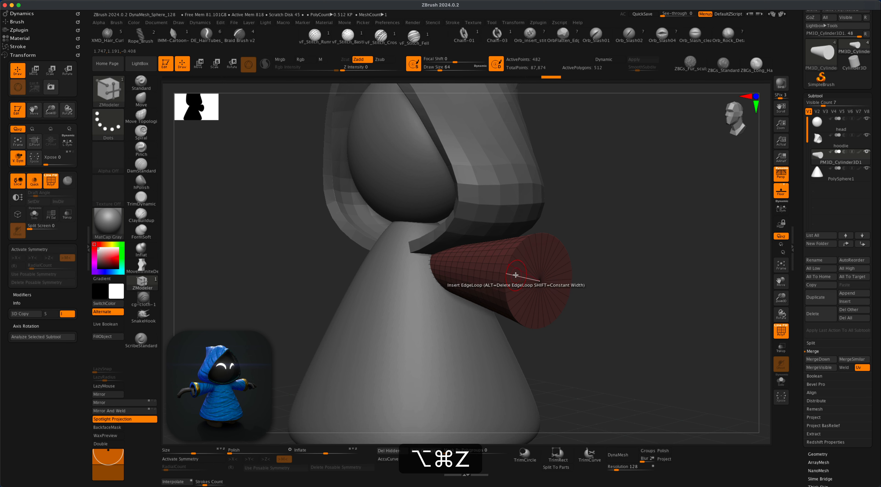
pyautogui.moveTo(515, 274)
pyautogui.keyDown('alt'); pyautogui.mouseDown()
pyautogui.moveTo(520, 303)
pyautogui.moveTo(566, 294)
pyautogui.moveTo(561, 254)
pyautogui.moveTo(535, 255)
pyautogui.mouseUp(); pyautogui.keyUp('alt')
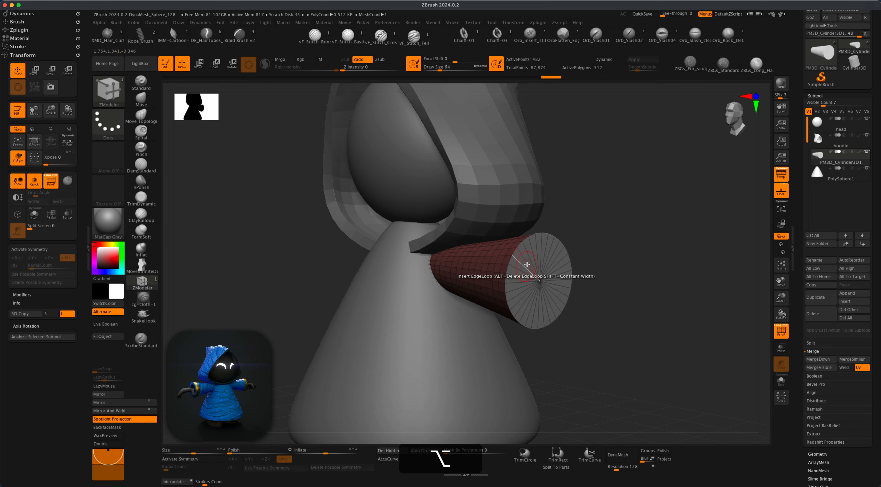
pyautogui.press('space')
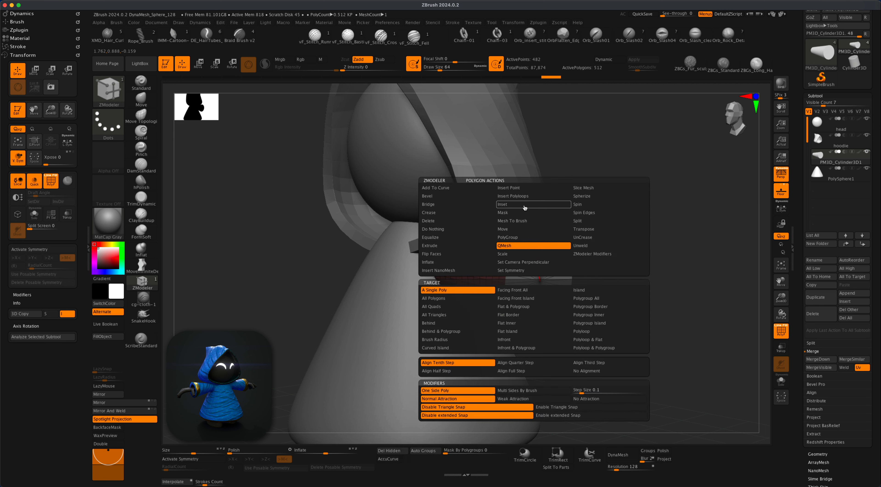
pyautogui.click(513, 204)
pyautogui.click(454, 294)
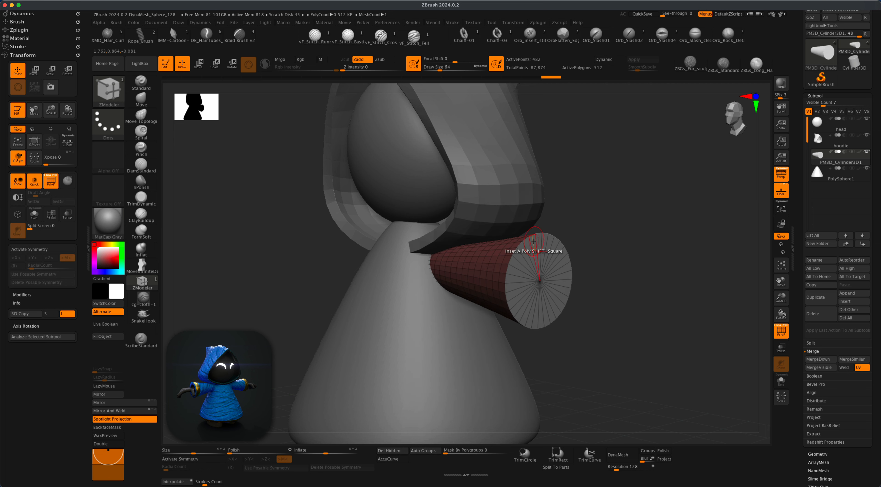
pyautogui.moveTo(532, 238); pyautogui.dragTo(535, 259)
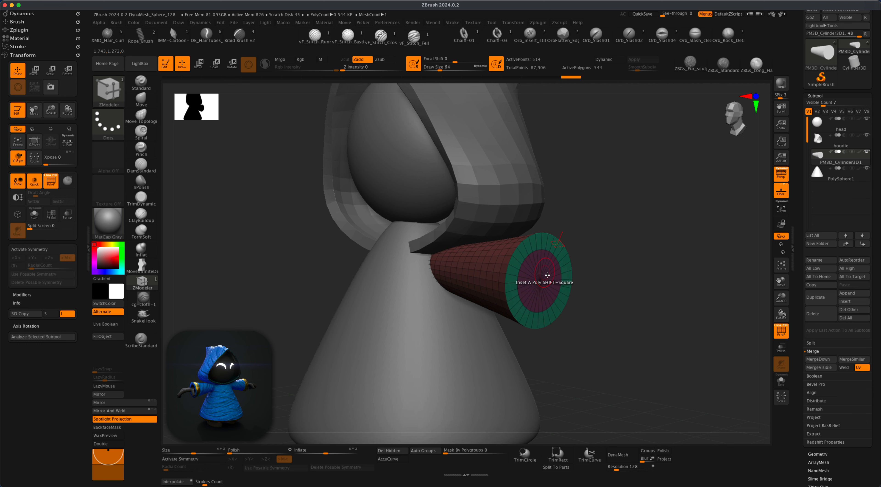
# Hollow out the sleeve by pushing the inner cap inward with ZModeler QMesh targeting Polygroup All.
pyautogui.press('space')
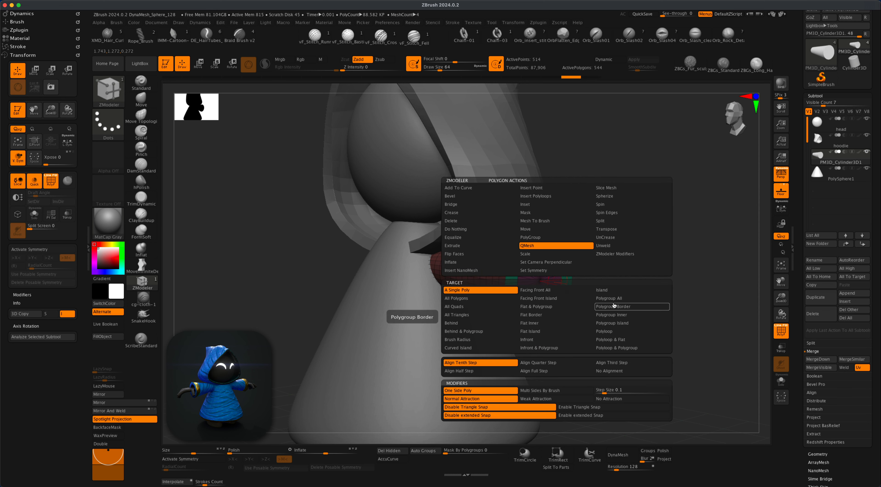
pyautogui.click(609, 298)
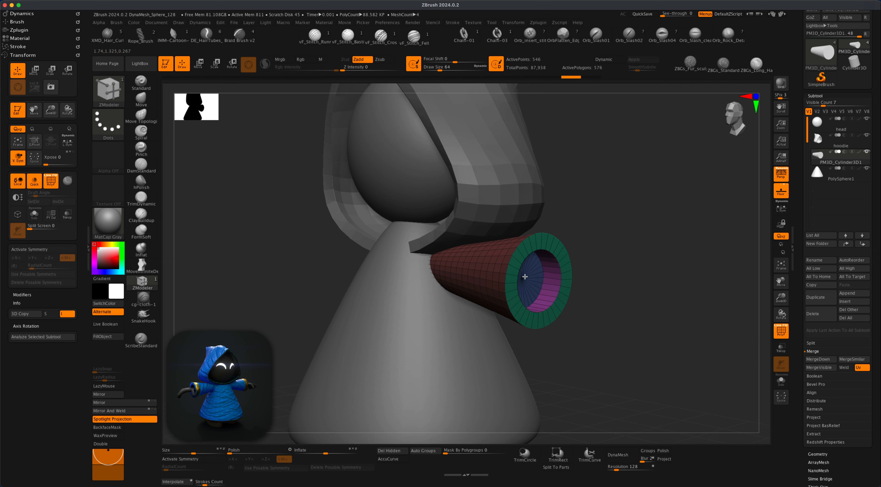
pyautogui.moveTo(608, 322)
pyautogui.keyDown('alt'); pyautogui.mouseDown()
pyautogui.moveTo(548, 322)
pyautogui.moveTo(595, 319)
pyautogui.mouseUp(); pyautogui.keyUp('alt')
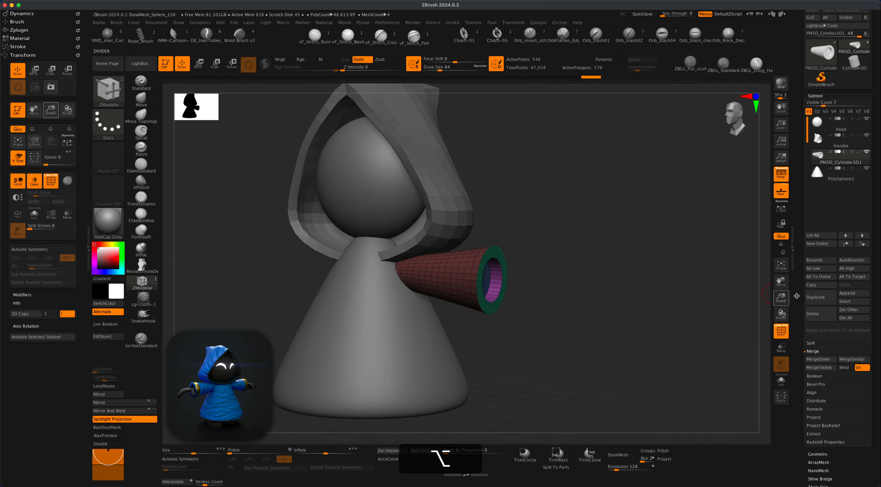
# Append a cube subtool and reinitialize it as a QCube with X, Y and Z resolution 1.
pyautogui.click(847, 301)
pyautogui.click(648, 342)
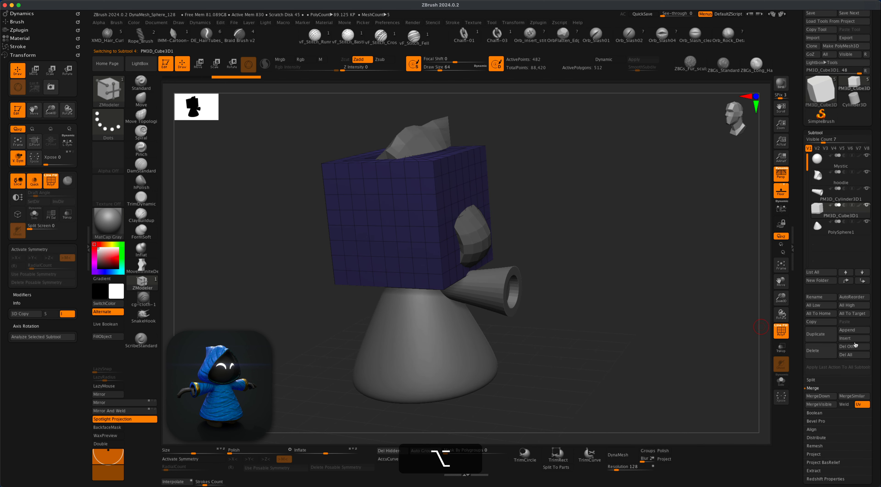
pyautogui.scroll(-10, 876, 346)
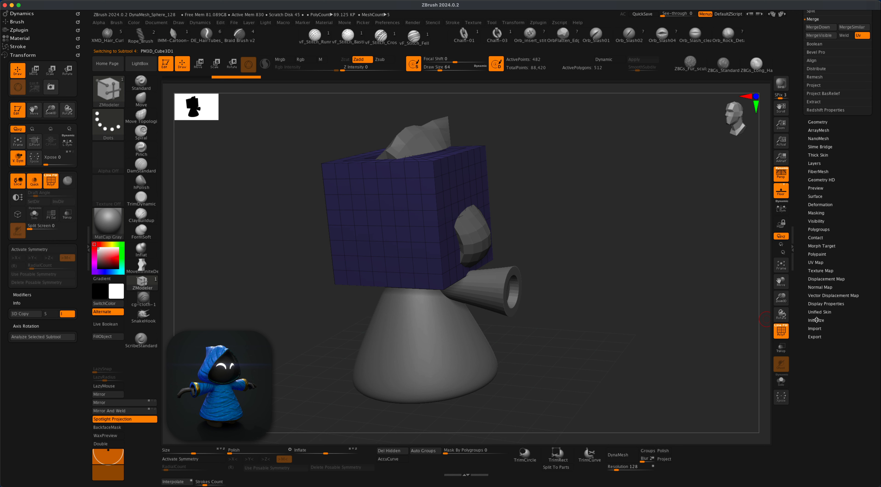
pyautogui.click(816, 320)
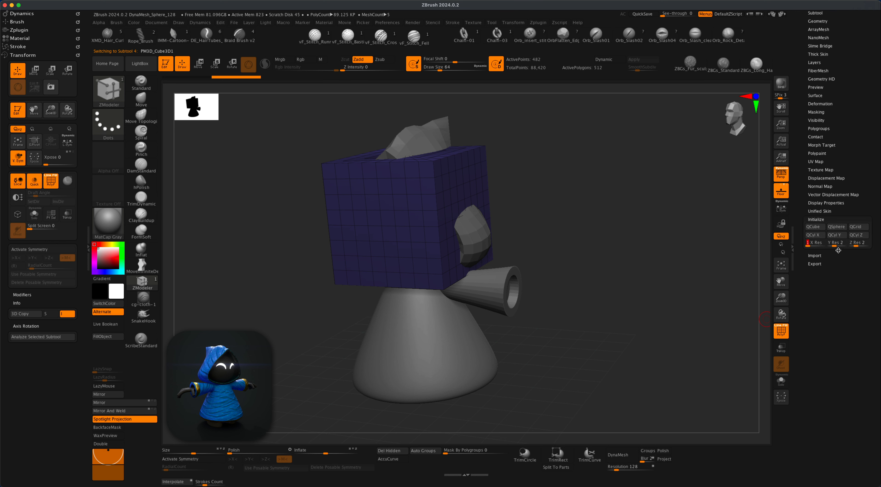
pyautogui.click(856, 244)
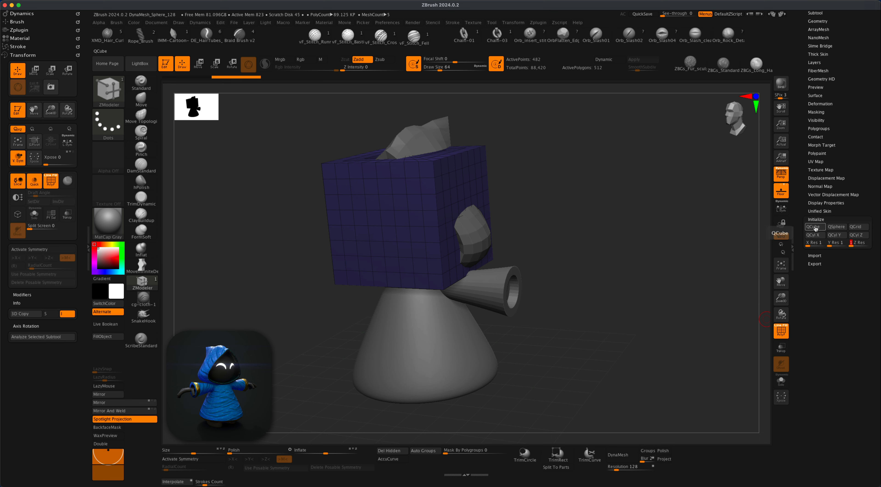
# Scale the cube down and place it as a small block just outside the sleeve's opening.
pyautogui.press('w')
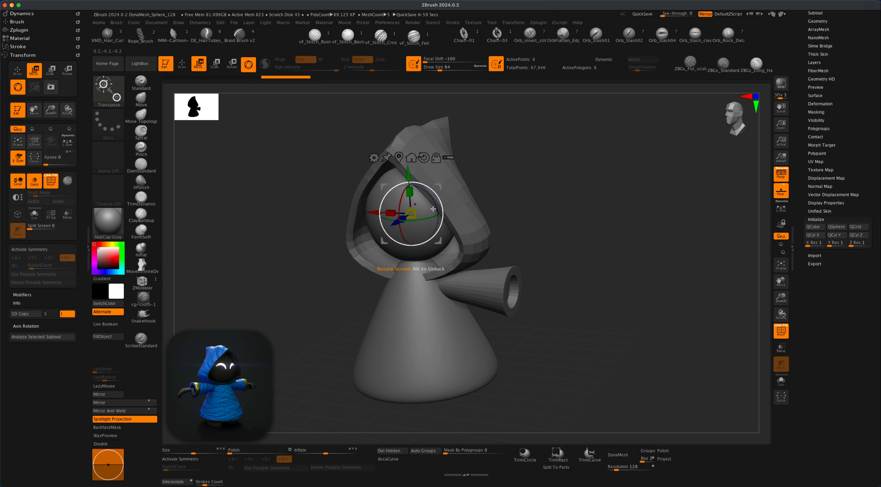
pyautogui.moveTo(377, 212); pyautogui.dragTo(570, 272)
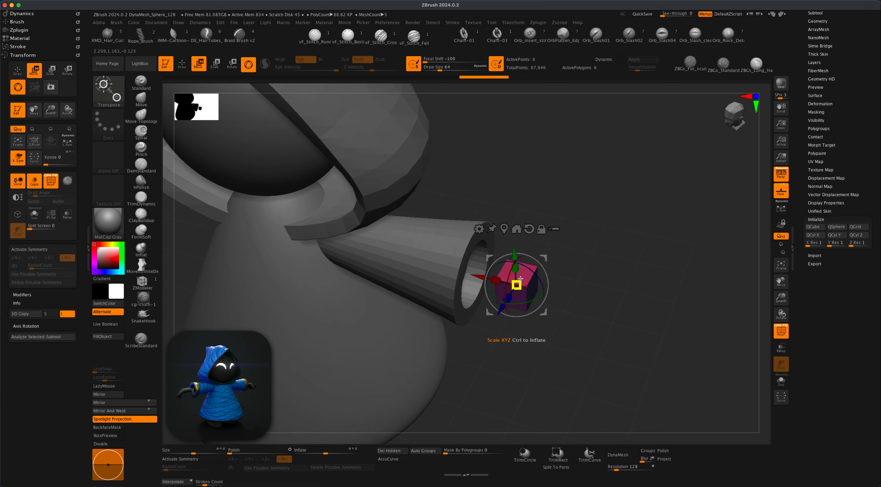
pyautogui.moveTo(518, 287); pyautogui.dragTo(513, 287)
pyautogui.moveTo(581, 288)
pyautogui.keyDown('alt'); pyautogui.mouseDown()
pyautogui.moveTo(584, 300)
pyautogui.moveTo(574, 294)
pyautogui.moveTo(576, 285)
pyautogui.moveTo(583, 284)
pyautogui.moveTo(580, 298)
pyautogui.moveTo(576, 289)
pyautogui.moveTo(583, 292)
pyautogui.mouseUp(); pyautogui.keyUp('alt')
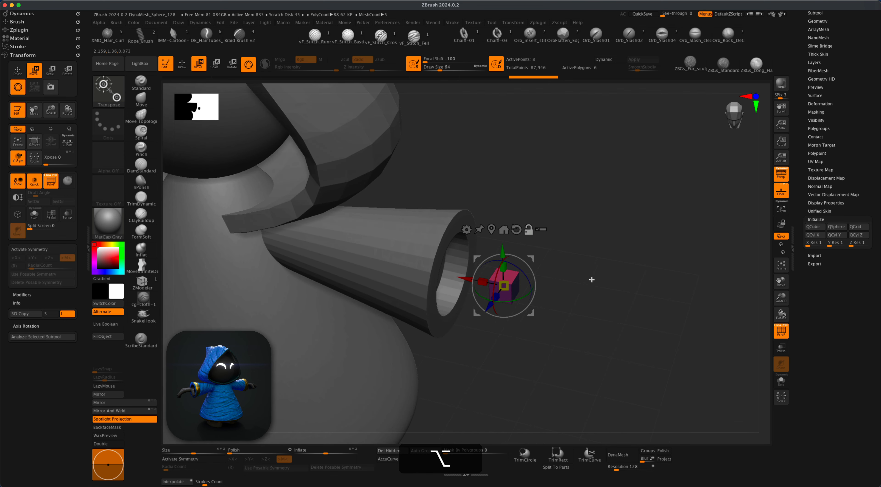
# Duplicate the small cube subtool and move the copy slightly outward from the sleeve.
pyautogui.moveTo(841, 55); pyautogui.dragTo(842, 203)
pyautogui.click(820, 161)
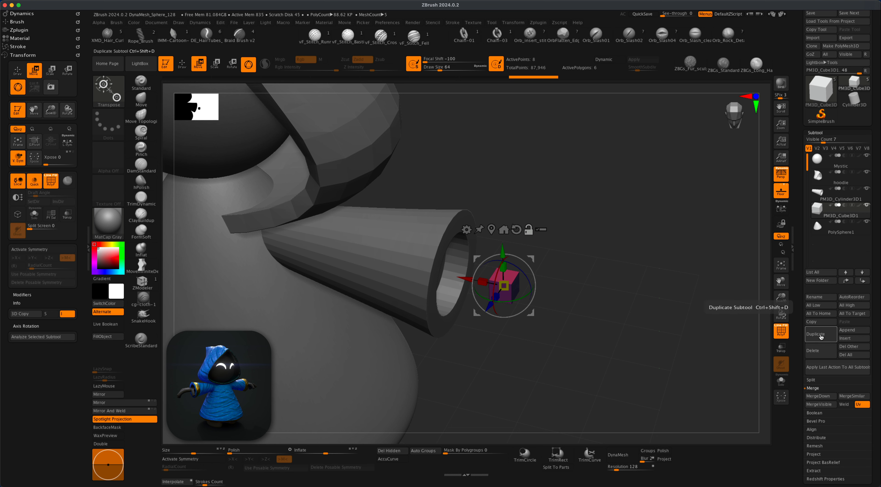
pyautogui.click(821, 336)
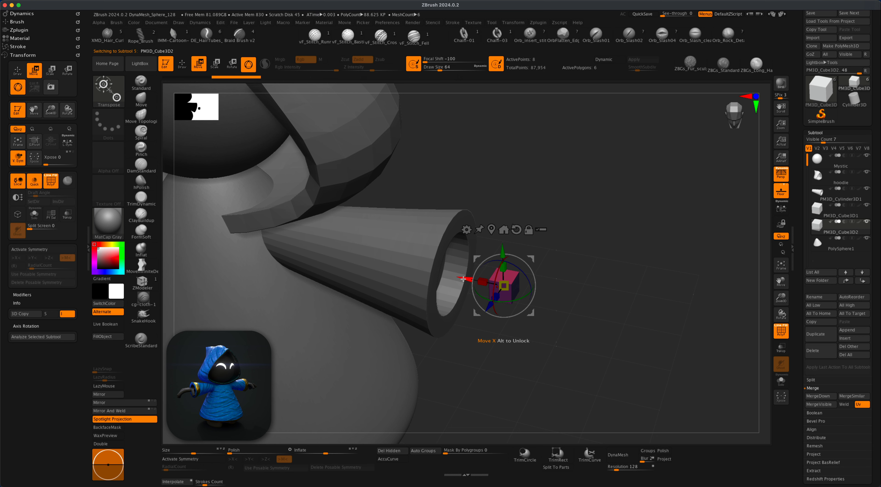
pyautogui.moveTo(463, 278); pyautogui.dragTo(488, 283)
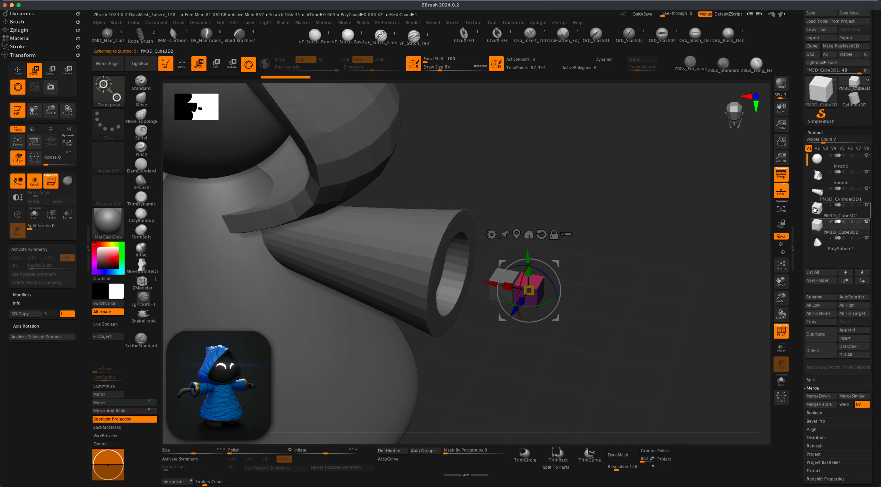
# Select the original cube, stretch it into a wide, flat palm block and move it partly into the sleeve opening.
pyautogui.click(814, 210)
pyautogui.moveTo(568, 309); pyautogui.dragTo(560, 318)
pyautogui.moveTo(493, 302); pyautogui.dragTo(473, 333)
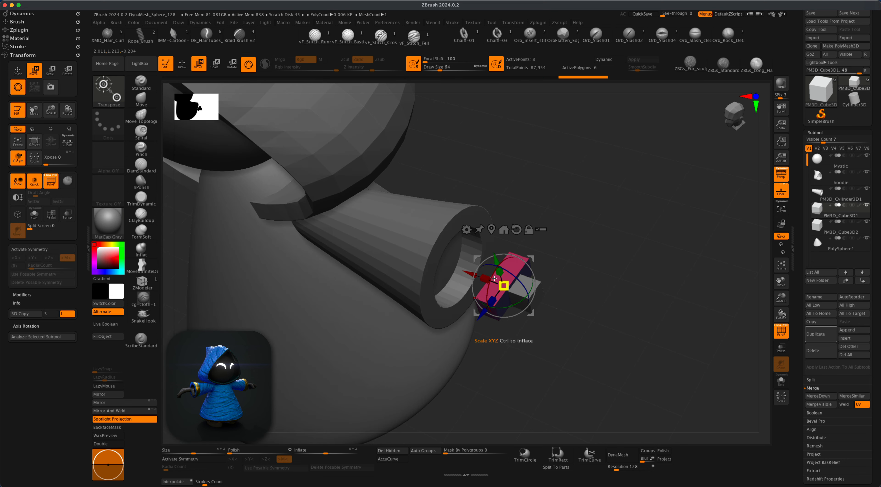
pyautogui.moveTo(487, 277); pyautogui.dragTo(450, 267)
pyautogui.moveTo(583, 283); pyautogui.dragTo(542, 279)
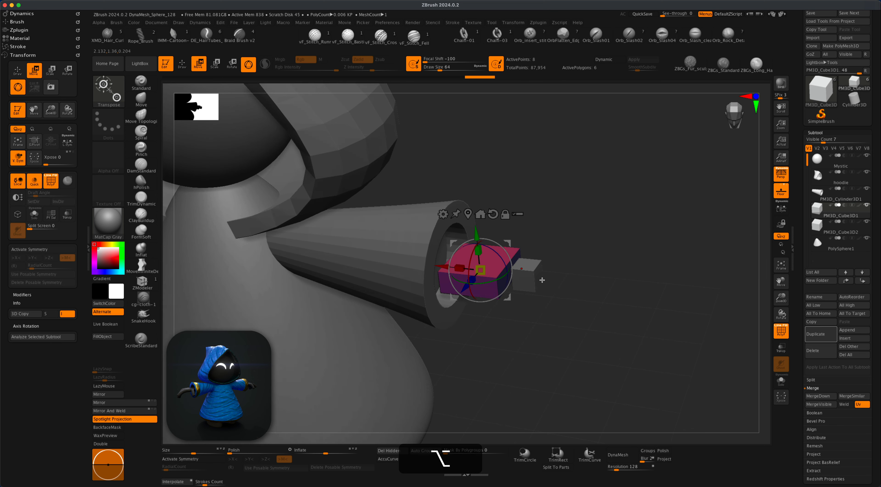
# Select the duplicate cube and extrude its outer face twice with ZModeler Extrude on A Single Poly, forming a three-segment finger.
pyautogui.click(816, 227)
pyautogui.moveTo(611, 285)
pyautogui.mouseDown()
pyautogui.moveTo(518, 324)
pyautogui.moveTo(488, 325)
pyautogui.moveTo(479, 304)
pyautogui.mouseUp()
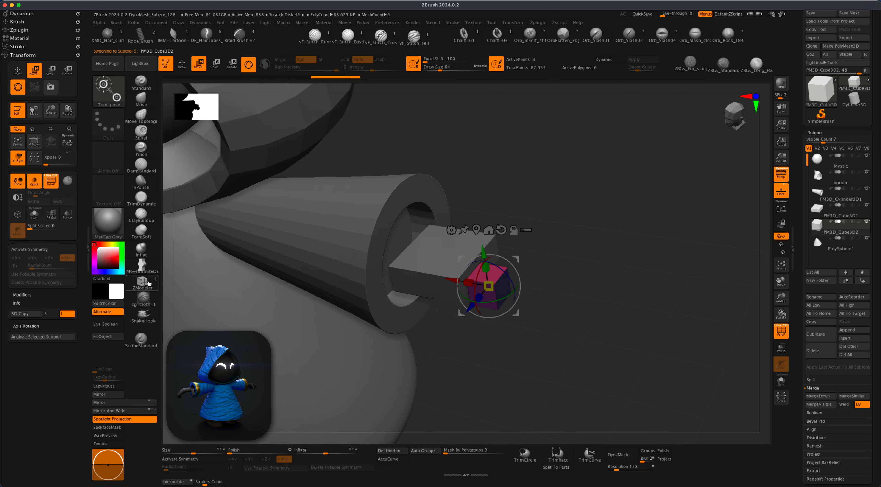
pyautogui.click(148, 284)
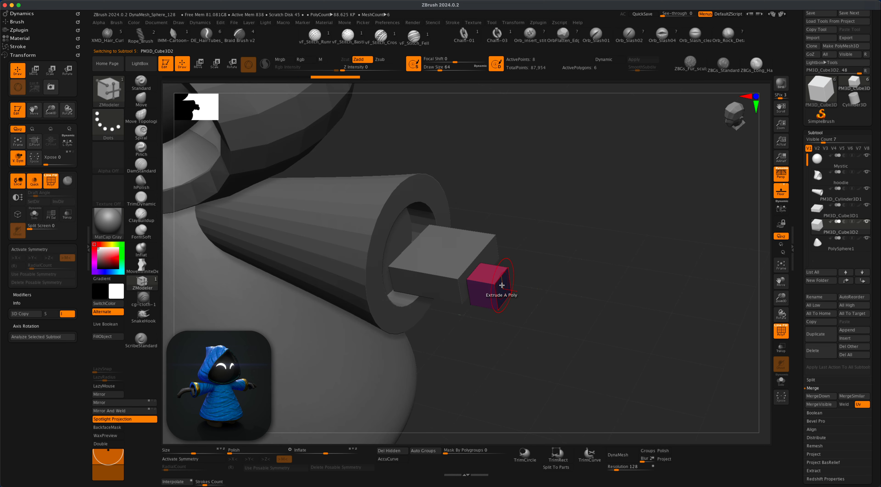
pyautogui.press('space')
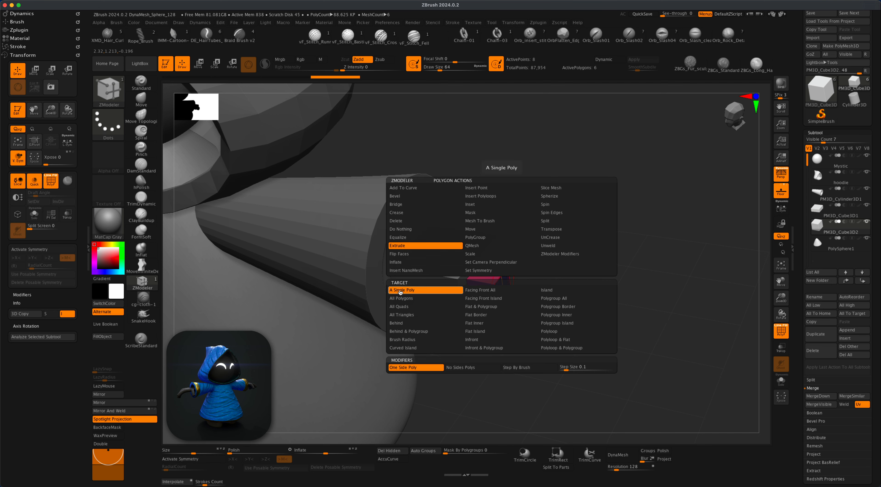
pyautogui.click(405, 290)
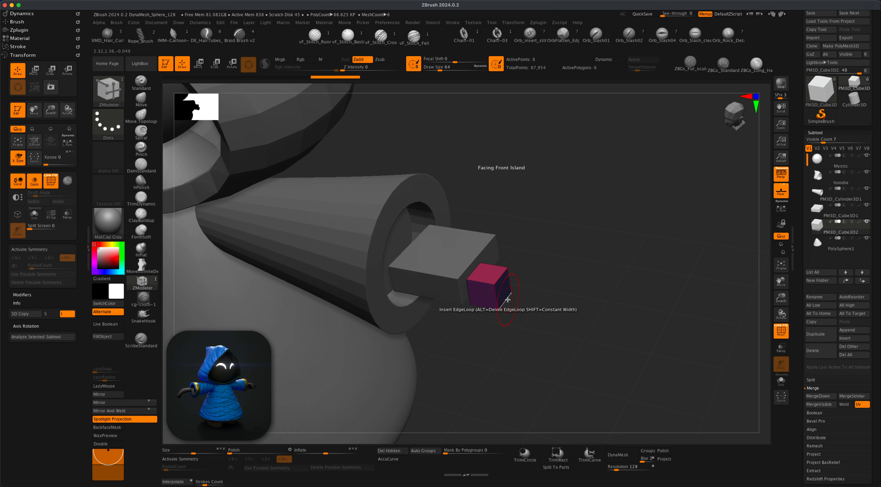
pyautogui.moveTo(492, 291); pyautogui.dragTo(566, 299)
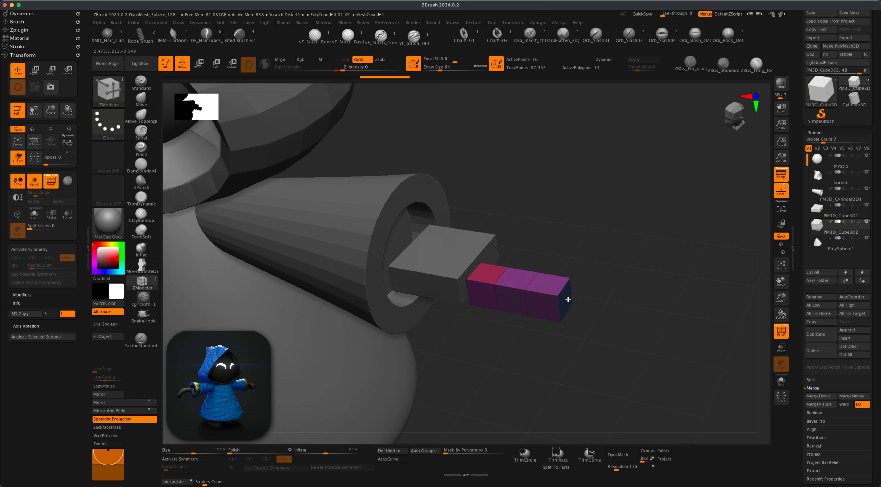
pyautogui.moveTo(615, 315); pyautogui.dragTo(620, 334)
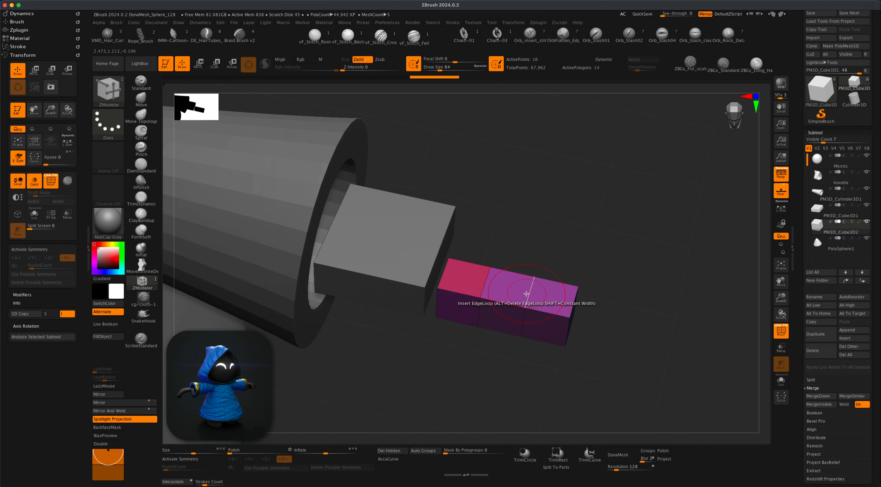
# Bevel the two edge loops between the finger's segments with the ZModeler Bevel edge action.
pyautogui.press('space')
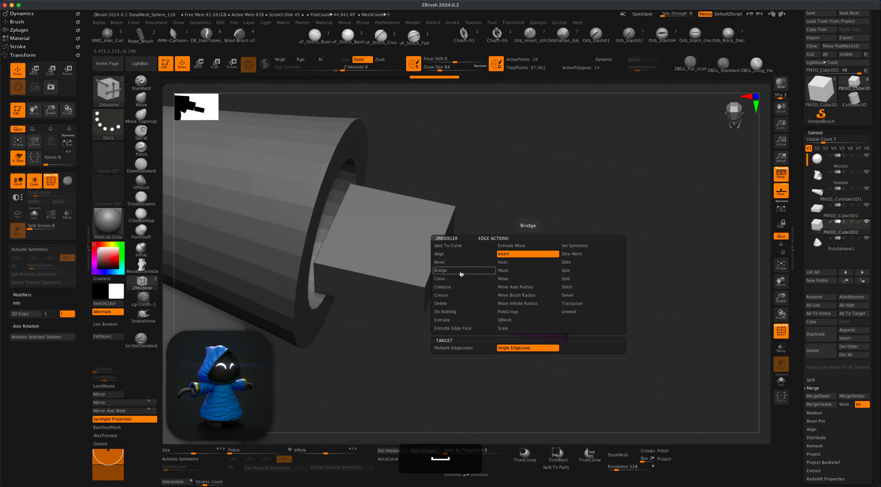
pyautogui.click(458, 266)
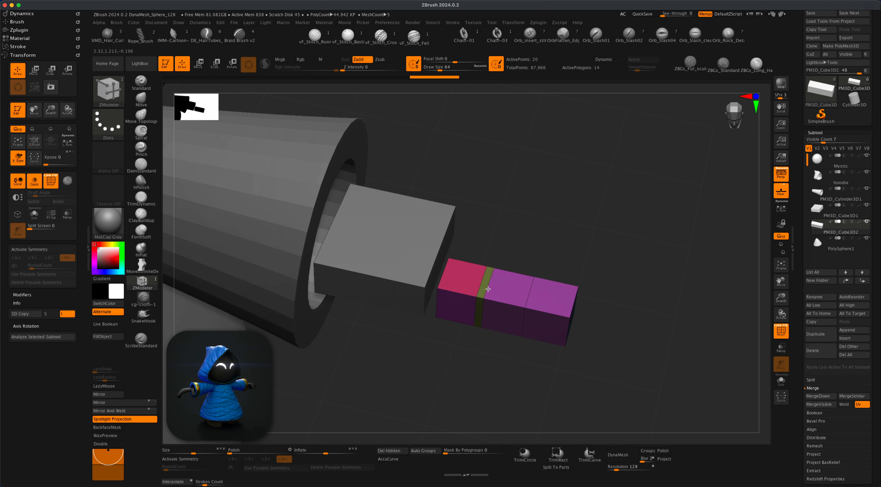
pyautogui.click(532, 291)
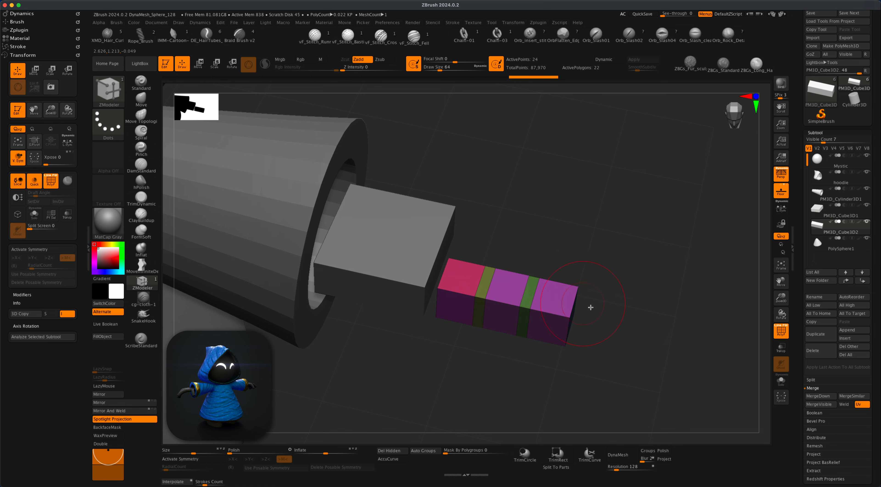
pyautogui.press('super+z')
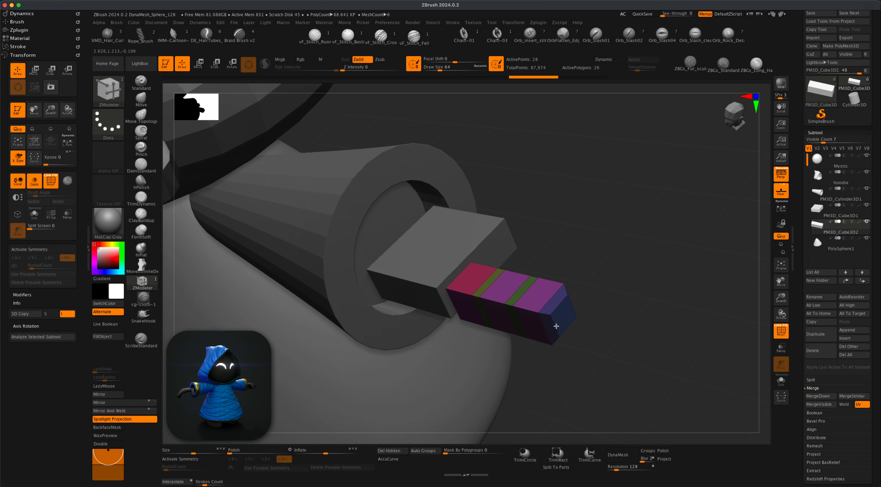
# Bend the three-segment finger downward into a curve with the Bend Curve deformer and accept the deformation.
pyautogui.moveTo(596, 331); pyautogui.dragTo(285, 122)
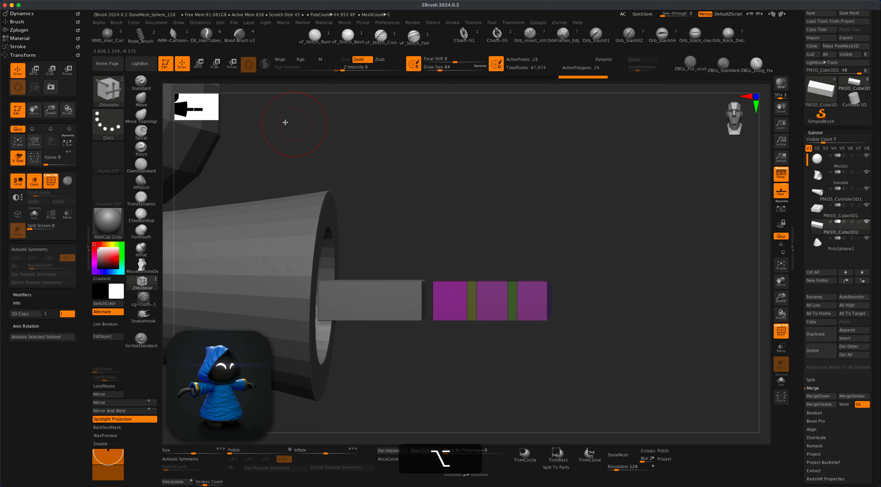
pyautogui.click(198, 64)
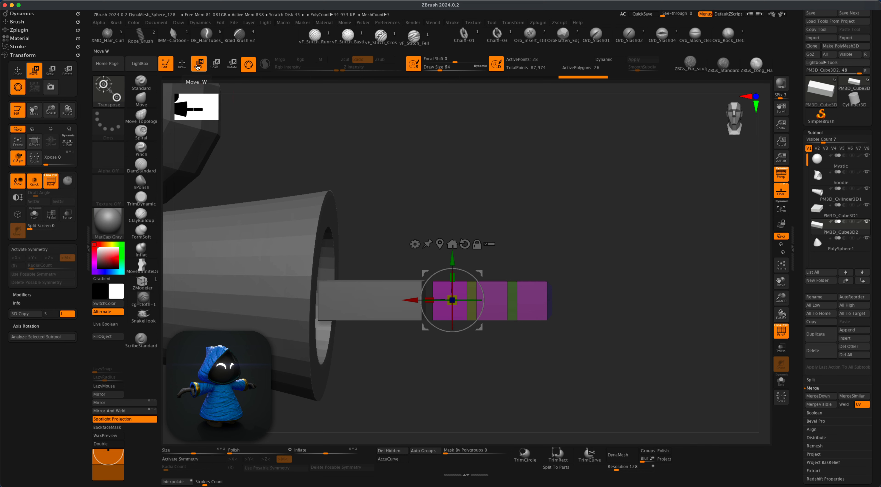
pyautogui.click(414, 244)
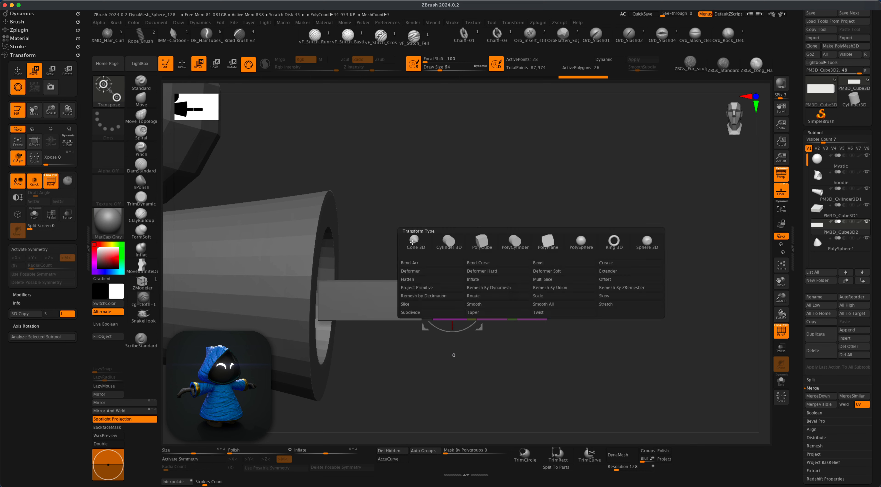
pyautogui.click(495, 262)
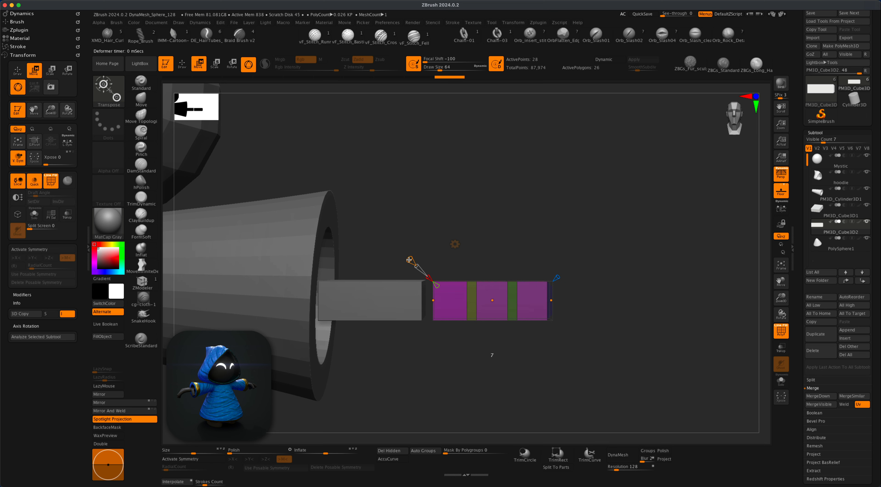
pyautogui.moveTo(554, 300); pyautogui.dragTo(555, 356)
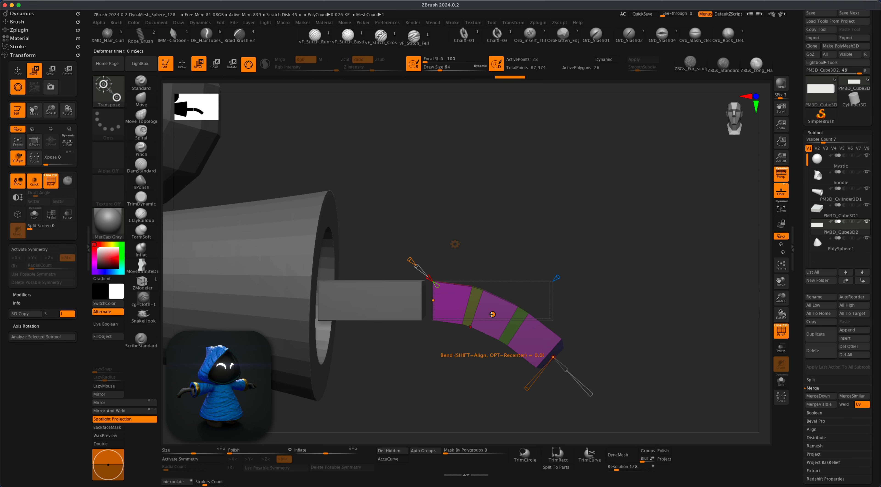
pyautogui.moveTo(491, 314); pyautogui.dragTo(498, 314)
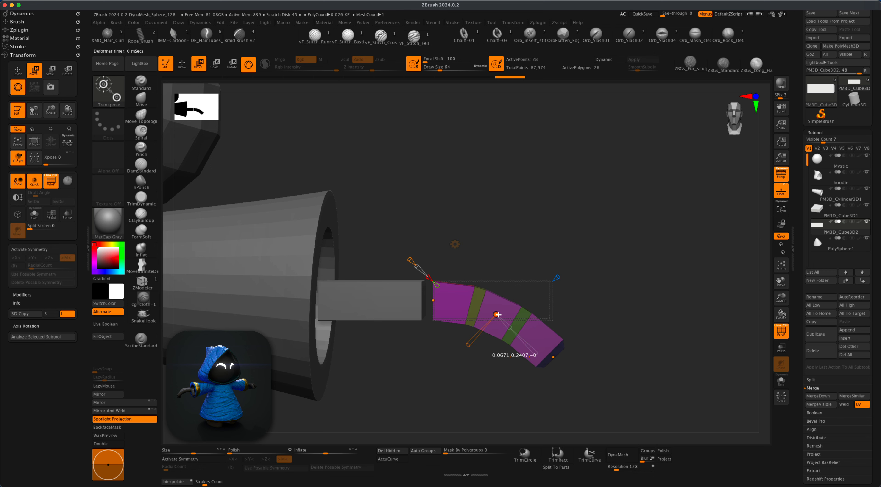
pyautogui.click(458, 244)
pyautogui.click(573, 244)
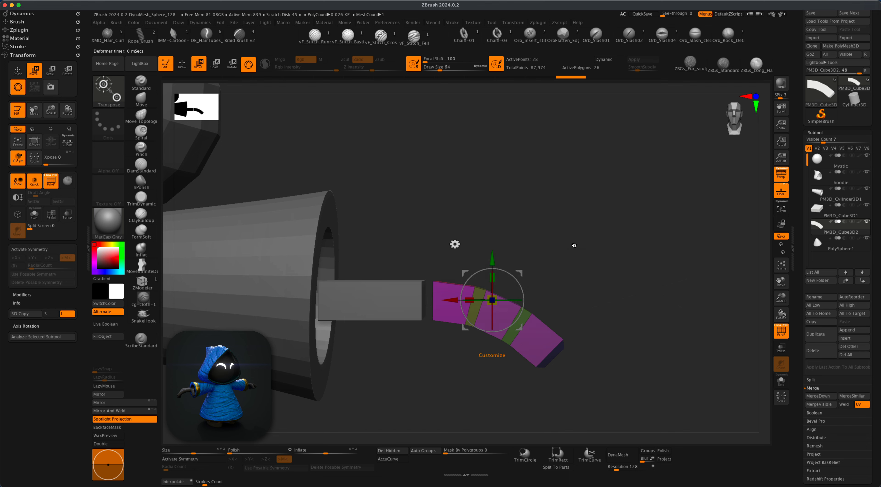
# Duplicate the bent finger sideways as a second finger, then adjust the copy's rotation and height.
pyautogui.moveTo(572, 245); pyautogui.dragTo(489, 277)
pyautogui.keyDown('super'); pyautogui.moveTo(421, 276); pyautogui.dragTo(466, 268); pyautogui.keyUp('super')
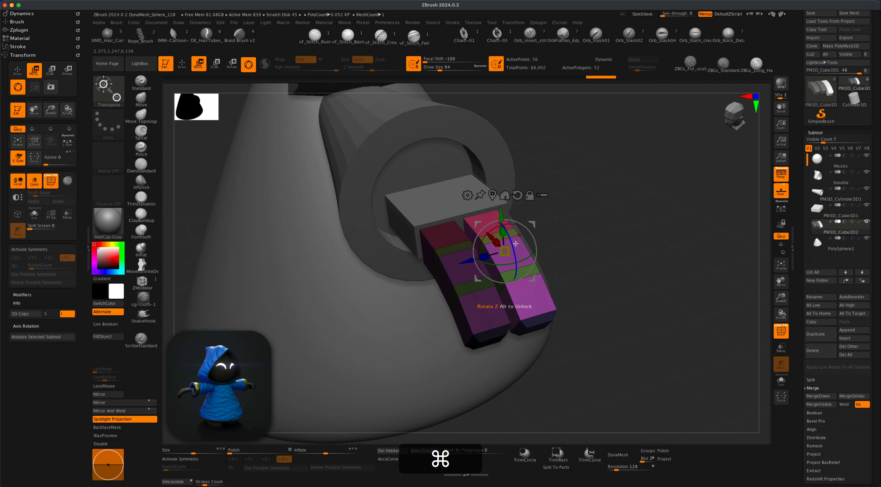
pyautogui.moveTo(512, 242); pyautogui.dragTo(516, 260)
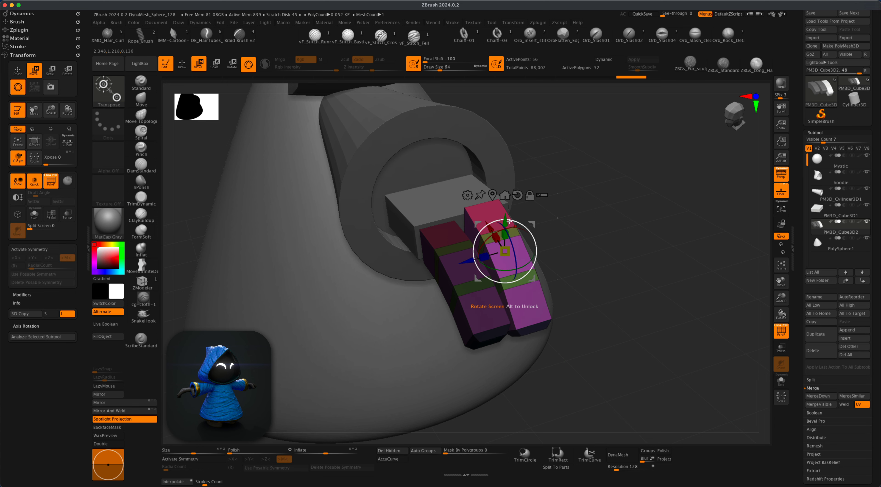
pyautogui.moveTo(508, 222); pyautogui.dragTo(508, 232)
# Duplicate the second finger sideways as a third finger and adjust its rotation and position beside the others.
pyautogui.moveTo(632, 254); pyautogui.dragTo(588, 256)
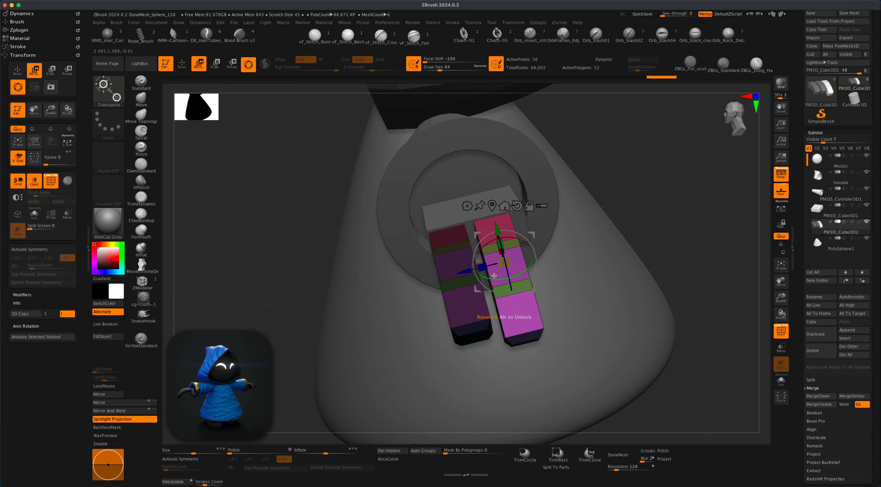
pyautogui.keyDown('super'); pyautogui.moveTo(460, 272); pyautogui.dragTo(509, 260); pyautogui.keyUp('super')
pyautogui.moveTo(640, 241); pyautogui.dragTo(653, 235)
pyautogui.moveTo(566, 246); pyautogui.dragTo(567, 254)
pyautogui.moveTo(558, 220); pyautogui.dragTo(556, 231)
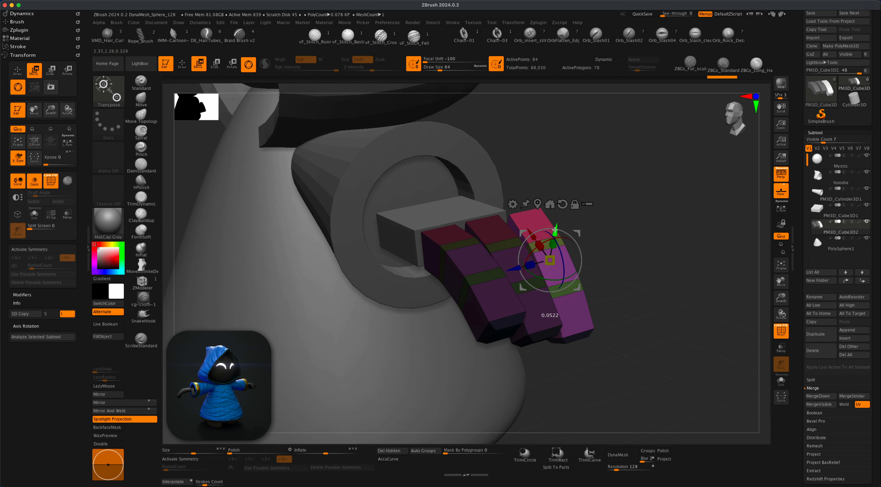
# Duplicate a finger to the opposite side of the hand as a thumb and angle it away from the fingers.
pyautogui.moveTo(610, 243); pyautogui.dragTo(615, 268)
pyautogui.keyDown('super'); pyautogui.moveTo(514, 275); pyautogui.dragTo(366, 317); pyautogui.keyUp('super')
pyautogui.moveTo(433, 337); pyautogui.dragTo(385, 294)
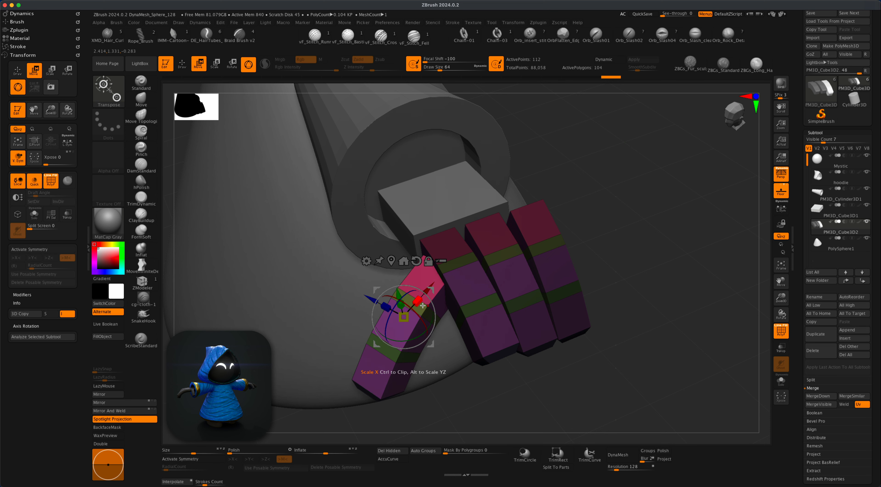
pyautogui.moveTo(431, 345); pyautogui.dragTo(383, 288)
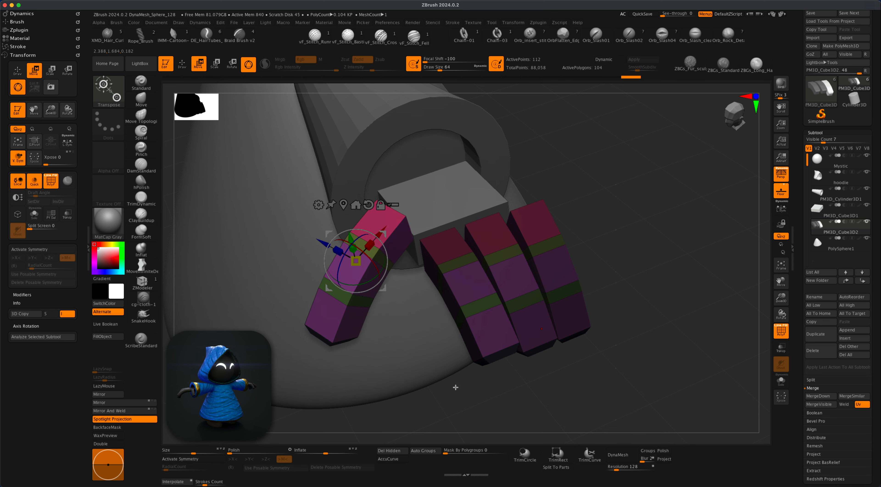
pyautogui.moveTo(499, 402); pyautogui.dragTo(424, 301)
pyautogui.moveTo(384, 236); pyautogui.dragTo(380, 273)
# Refine the thumb's rotation and move it in beside the palm near the sleeve opening.
pyautogui.moveTo(416, 309); pyautogui.dragTo(486, 400)
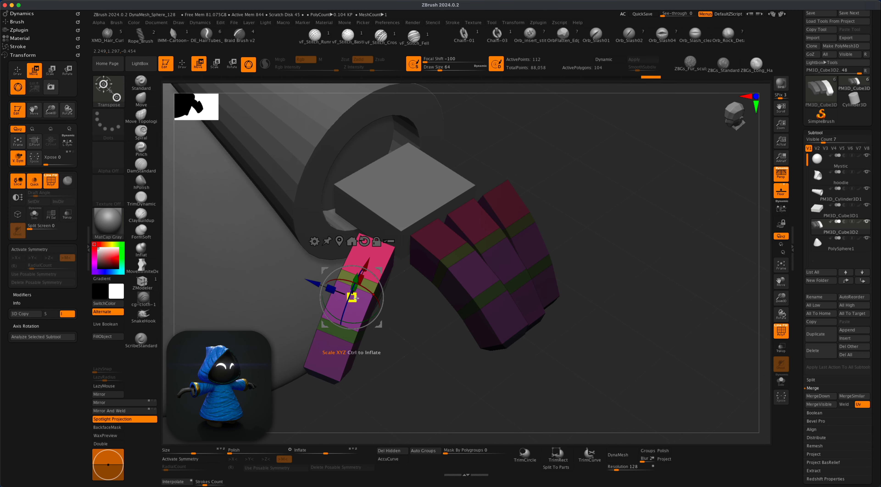
pyautogui.moveTo(416, 320); pyautogui.dragTo(400, 307)
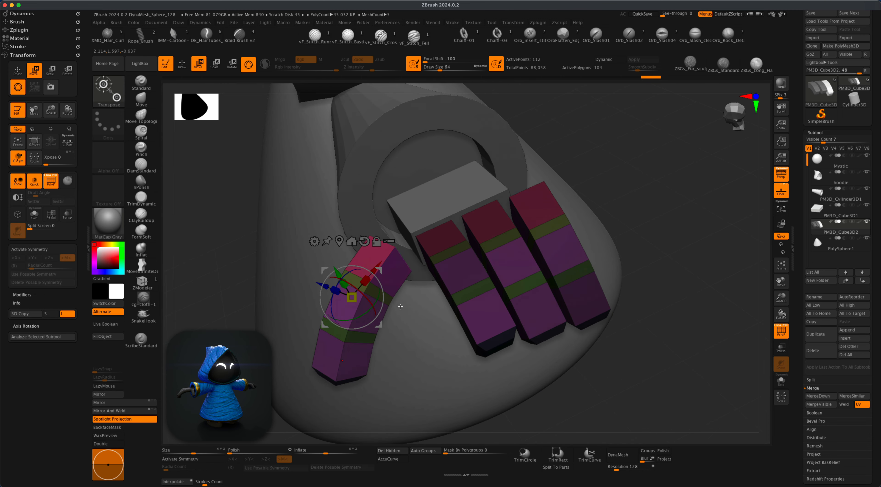
pyautogui.moveTo(366, 281); pyautogui.dragTo(361, 290)
pyautogui.moveTo(233, 260); pyautogui.dragTo(351, 298)
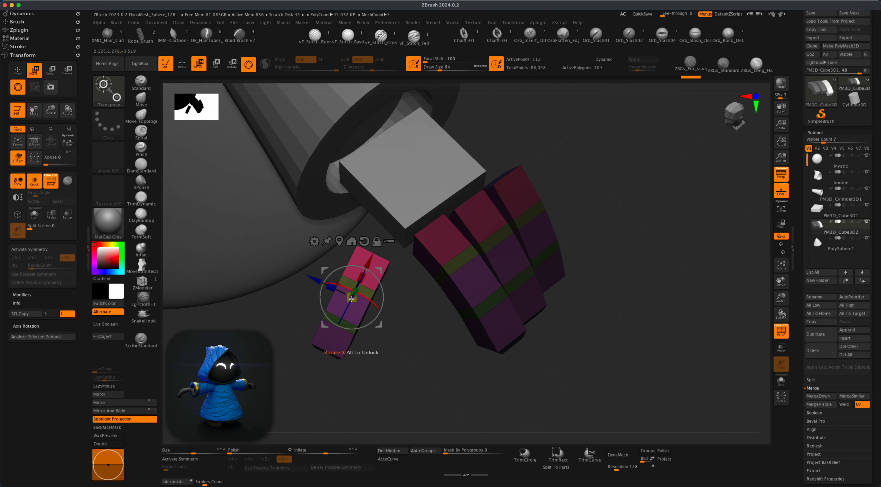
pyautogui.moveTo(382, 325); pyautogui.dragTo(355, 262)
pyautogui.moveTo(397, 311); pyautogui.dragTo(628, 286)
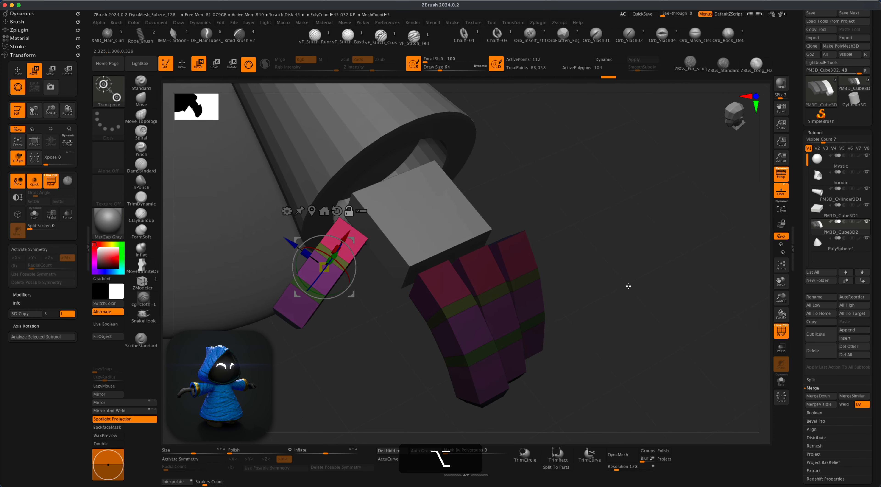
pyautogui.moveTo(367, 239); pyautogui.dragTo(445, 219)
# Select the palm block and widen it so that it spans all three fingers.
pyautogui.keyDown('alt'); pyautogui.moveTo(562, 241); pyautogui.dragTo(562, 254); pyautogui.keyUp('alt')
pyautogui.click(818, 214)
pyautogui.moveTo(562, 254); pyautogui.dragTo(527, 253)
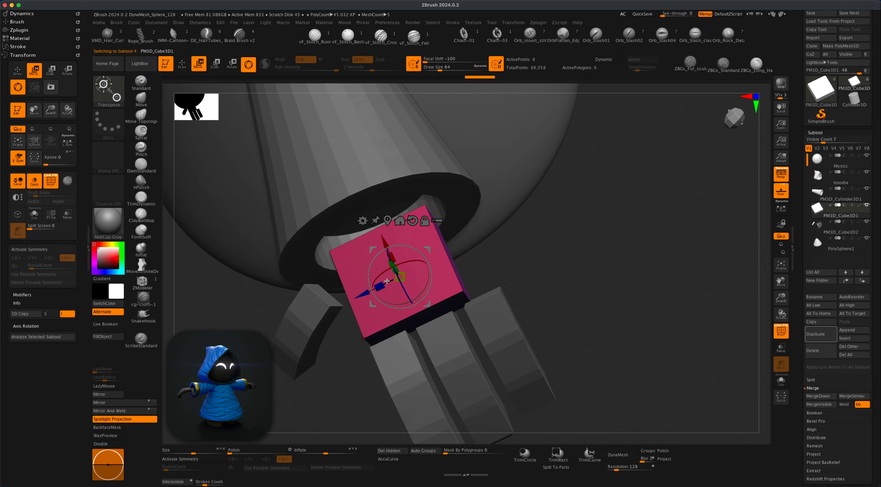
pyautogui.moveTo(384, 286)
pyautogui.mouseDown()
pyautogui.moveTo(367, 292)
pyautogui.moveTo(386, 286)
pyautogui.mouseUp()
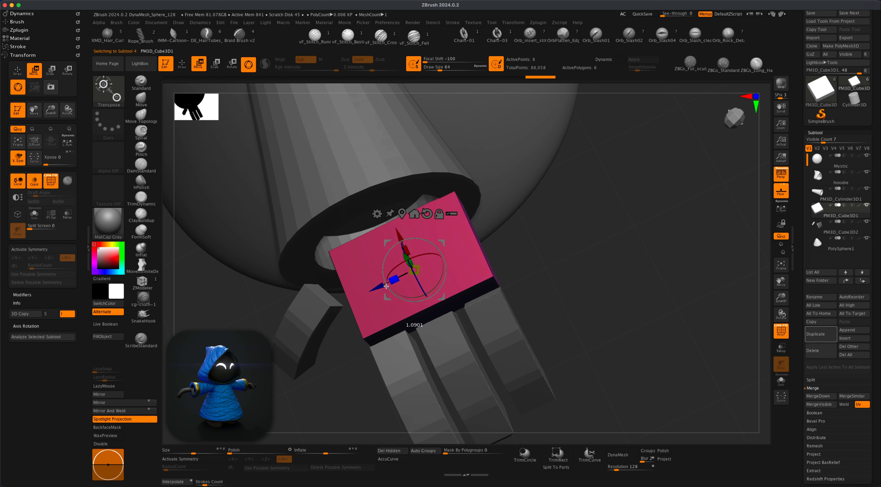
pyautogui.moveTo(537, 236); pyautogui.dragTo(576, 255)
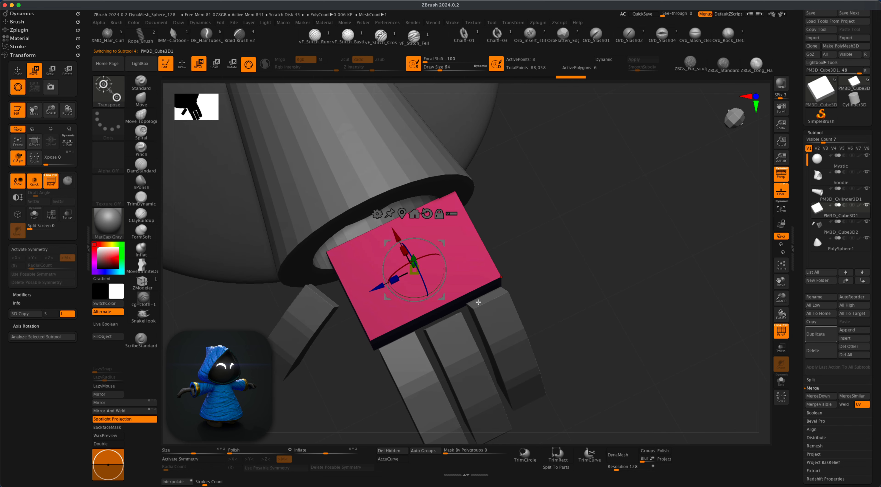
# Divide the palm into three lengthwise sections with the ZModeler Insert edge action set to Multiple EdgeLoops.
pyautogui.moveTo(478, 302)
pyautogui.mouseDown()
pyautogui.moveTo(553, 300)
pyautogui.moveTo(216, 264)
pyautogui.mouseUp()
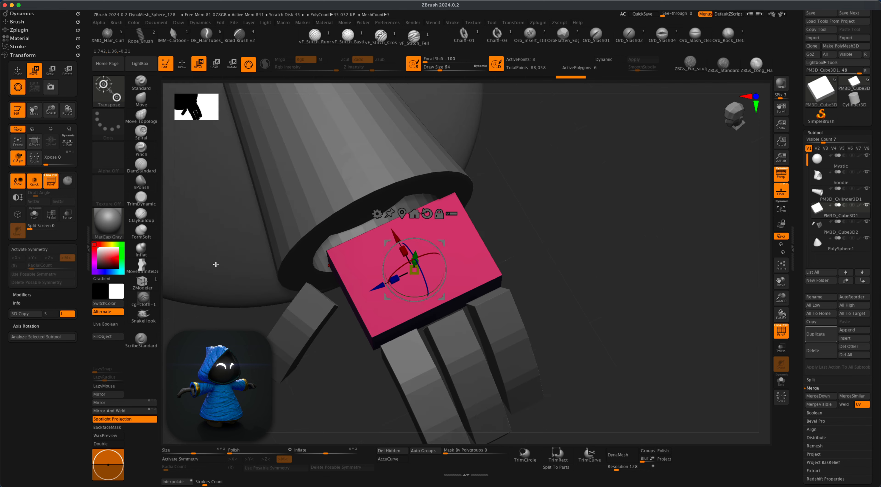
pyautogui.click(142, 281)
pyautogui.press('space')
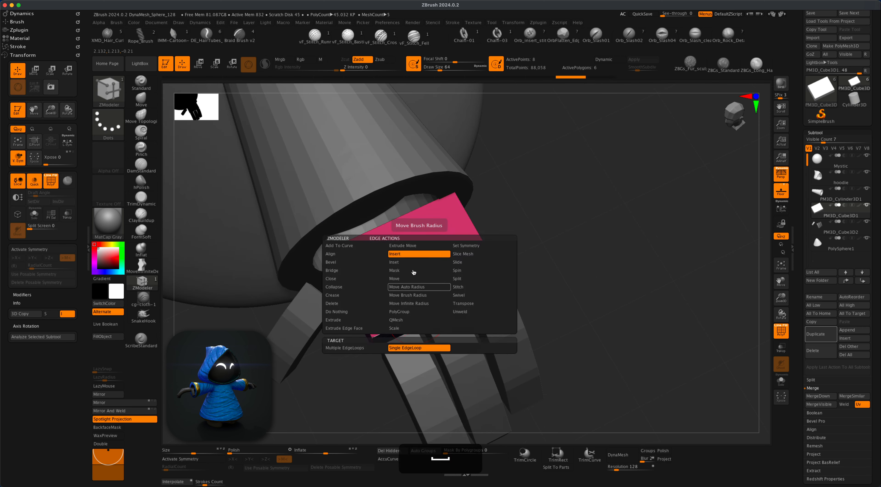
pyautogui.click(360, 348)
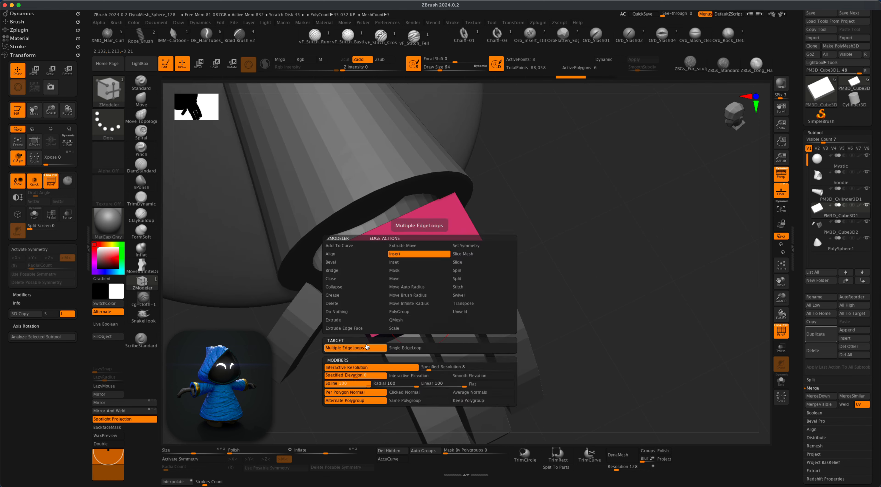
pyautogui.moveTo(427, 311); pyautogui.dragTo(463, 301)
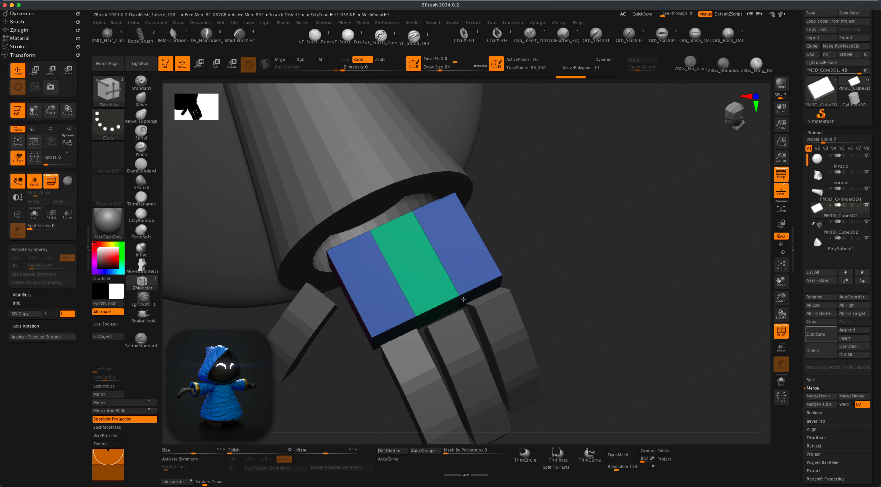
# Bevel the palm's two lengthwise edge loops into narrow strips with the ZModeler Bevel edge action.
pyautogui.moveTo(576, 299); pyautogui.dragTo(569, 275)
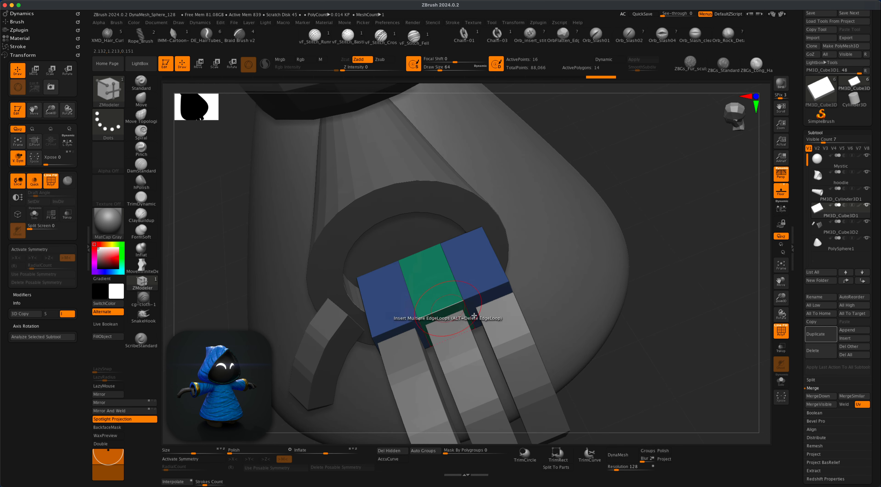
pyautogui.moveTo(668, 348); pyautogui.dragTo(570, 317)
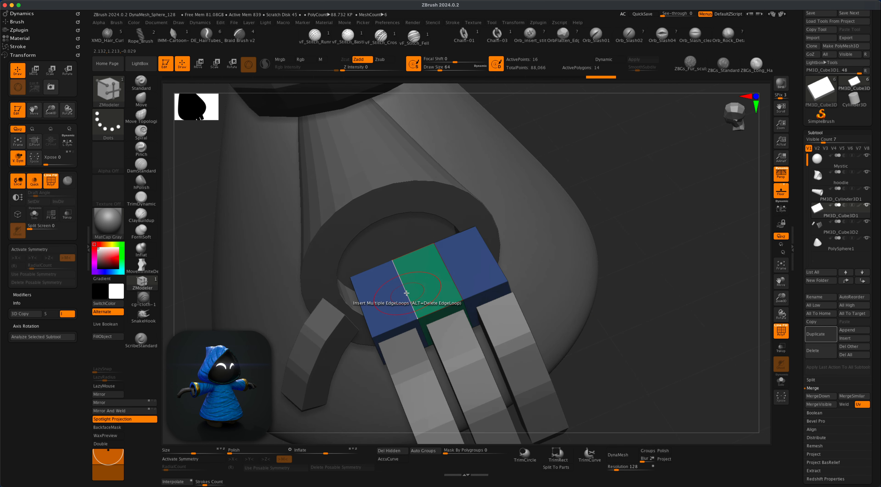
pyautogui.press('space')
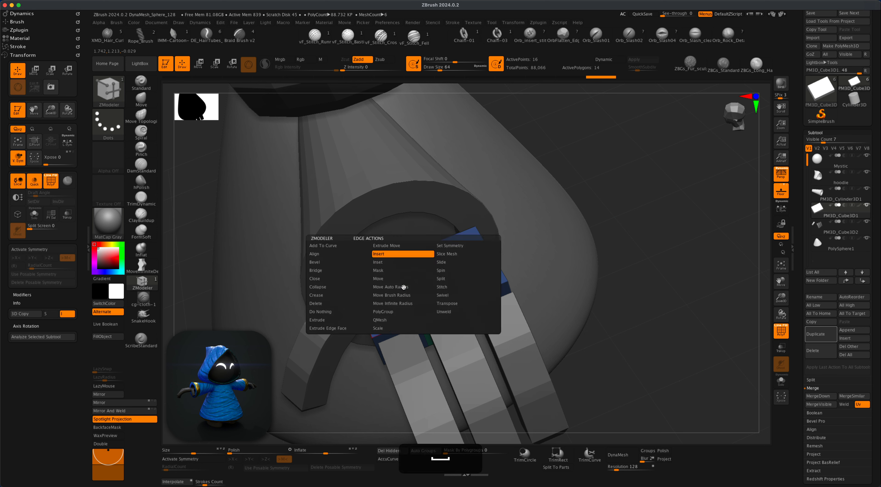
pyautogui.click(343, 263)
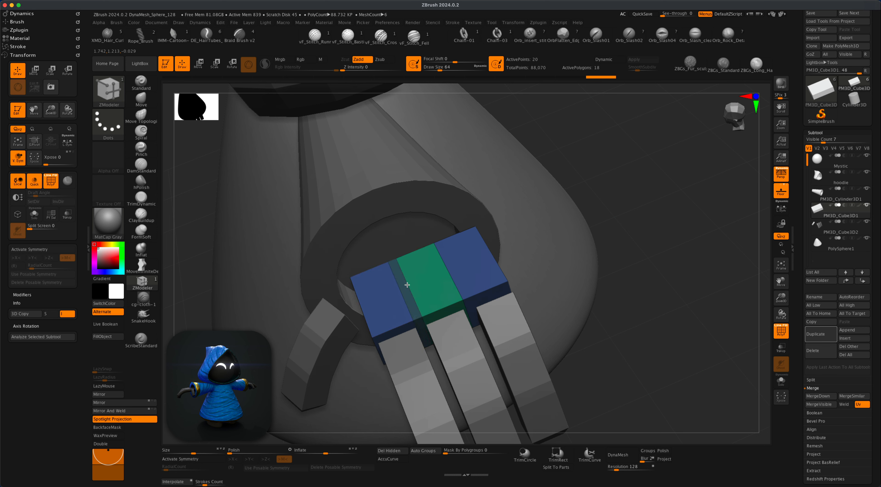
pyautogui.click(452, 281)
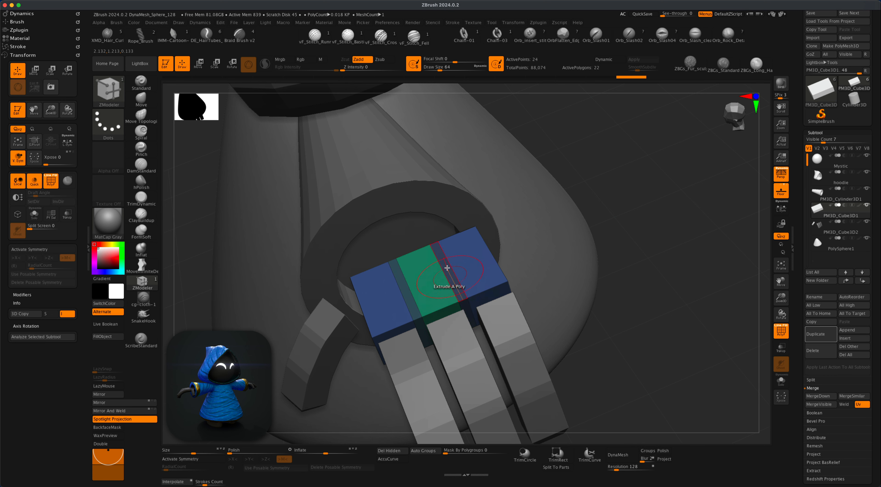
# Insert a single edge loop across the middle of the palm with the ZModeler Insert edge action.
pyautogui.moveTo(629, 354); pyautogui.dragTo(658, 362)
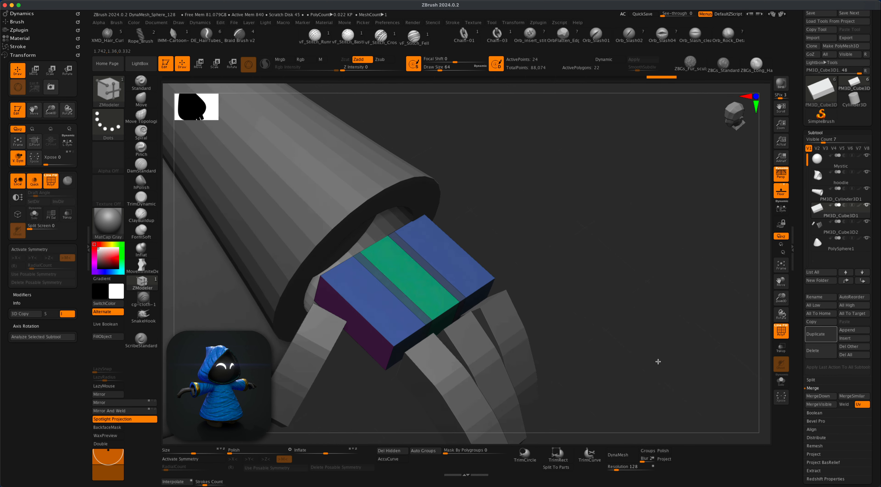
pyautogui.press('space')
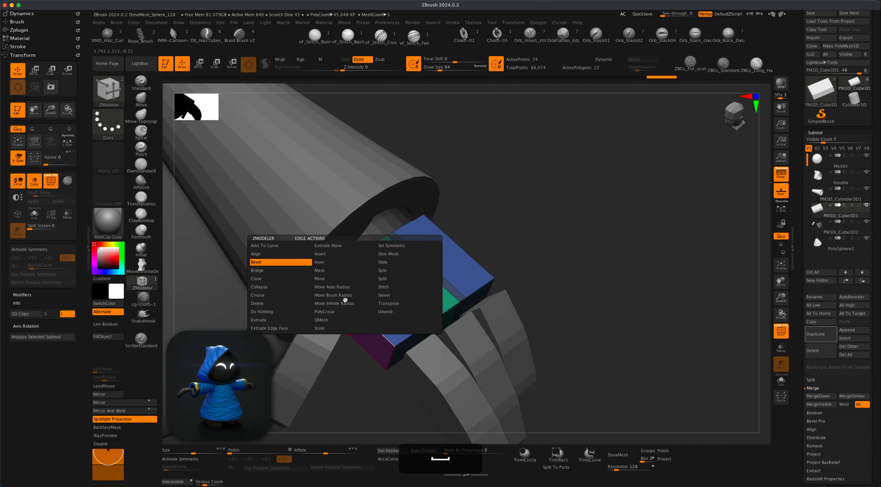
pyautogui.click(273, 262)
pyautogui.click(342, 255)
pyautogui.press('space')
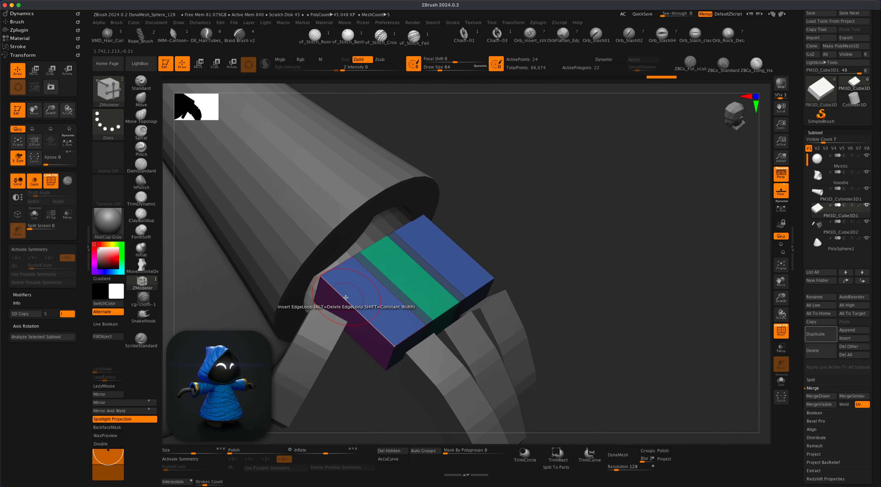
pyautogui.click(354, 305)
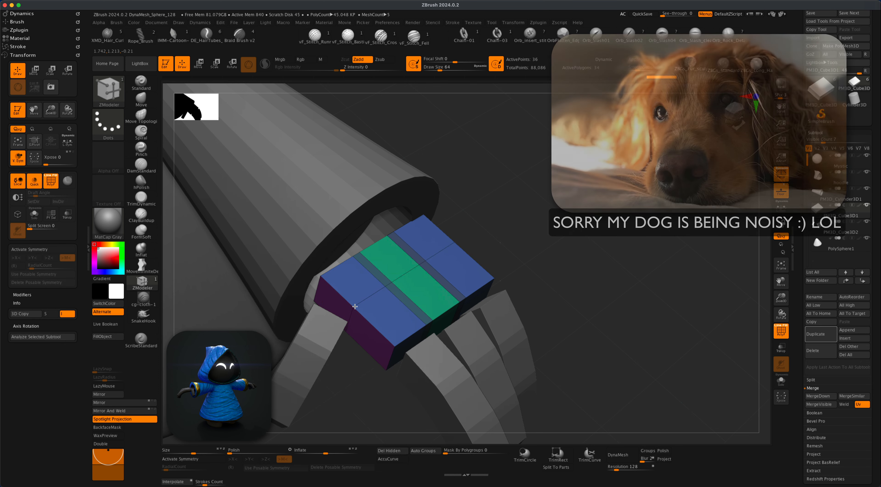
# Select the palm subtool and merge it down with the fingers and thumb, accepting the non-undoable operation.
pyautogui.moveTo(533, 287); pyautogui.dragTo(561, 281)
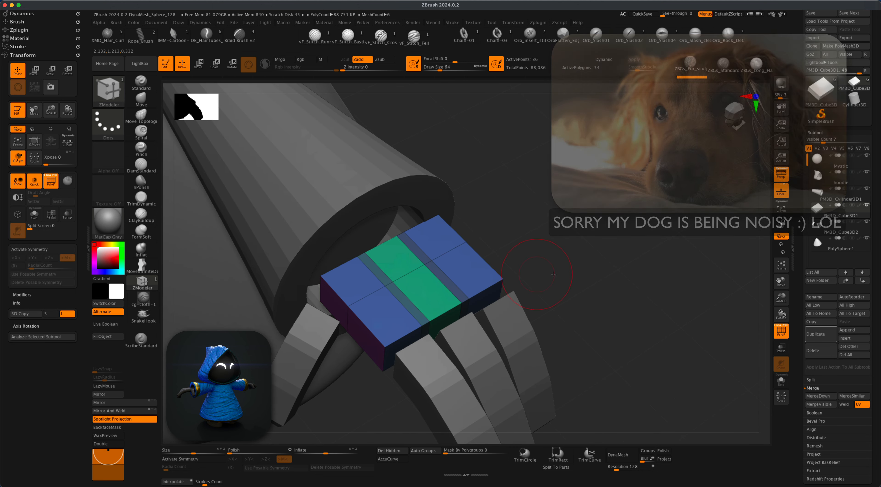
pyautogui.click(817, 213)
pyautogui.click(822, 395)
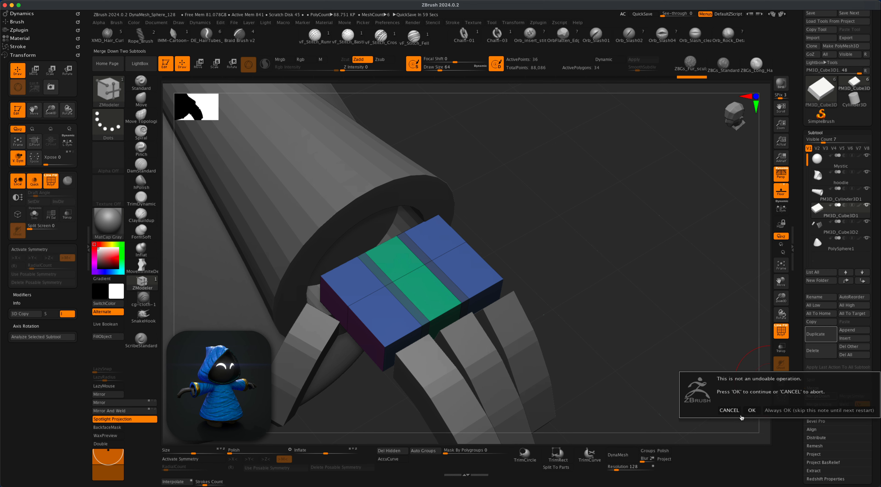
pyautogui.click(751, 410)
pyautogui.moveTo(666, 382); pyautogui.dragTo(655, 289)
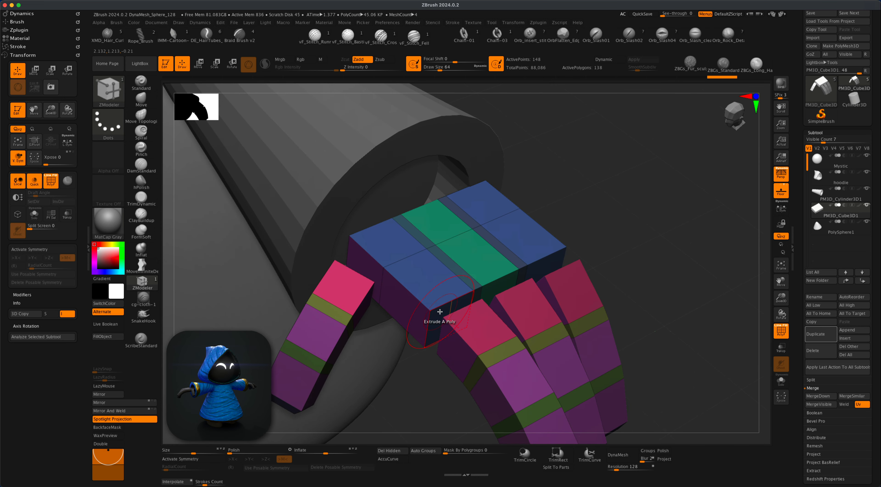
# Bridge the palm's front face to the nearest finger with the ZModeler Bridge polygon action set to Two Polys.
pyautogui.press('space')
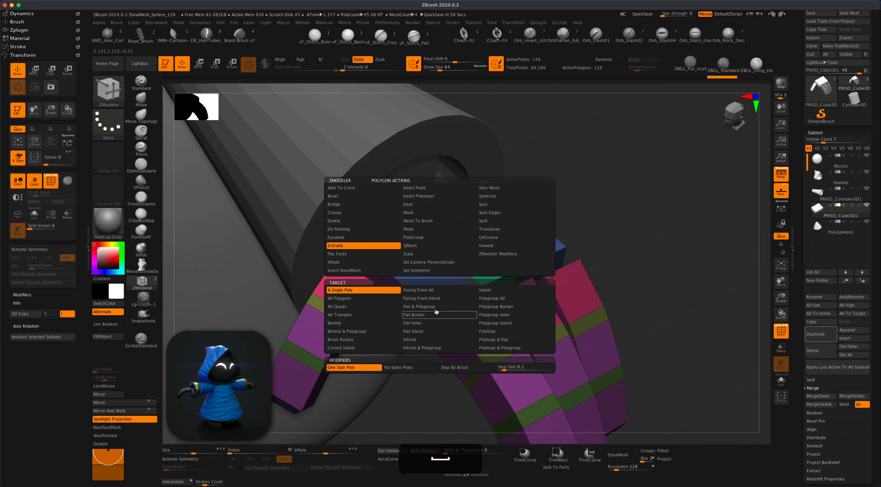
pyautogui.click(350, 205)
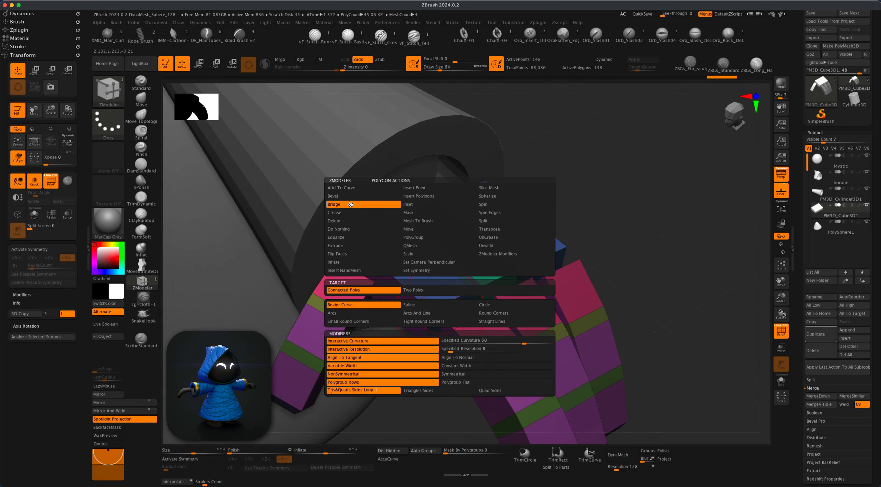
pyautogui.click(414, 290)
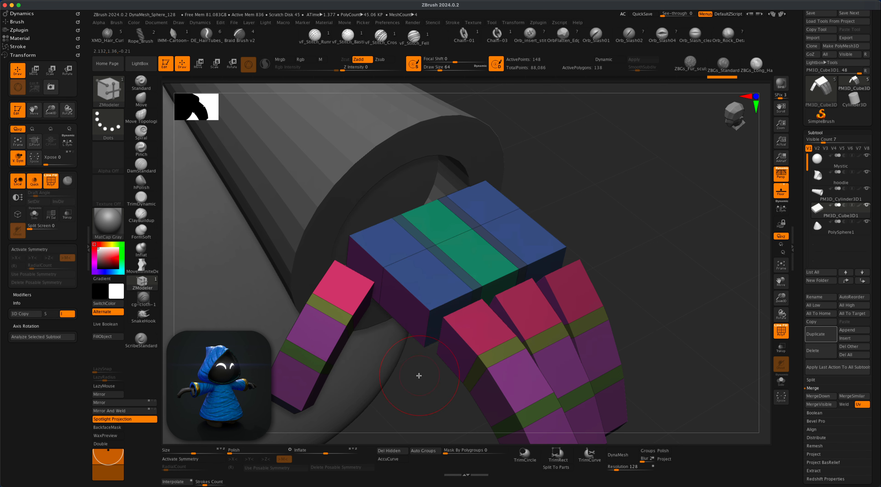
pyautogui.moveTo(418, 376); pyautogui.dragTo(437, 320)
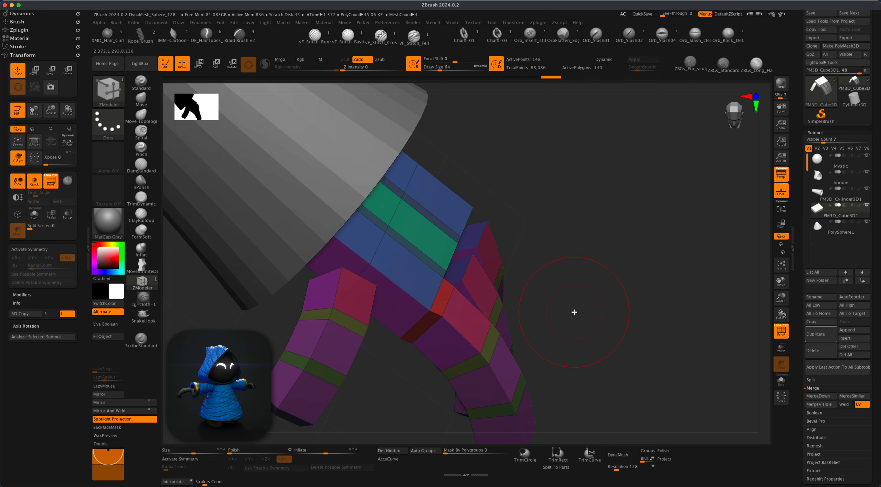
pyautogui.moveTo(574, 311); pyautogui.dragTo(504, 266)
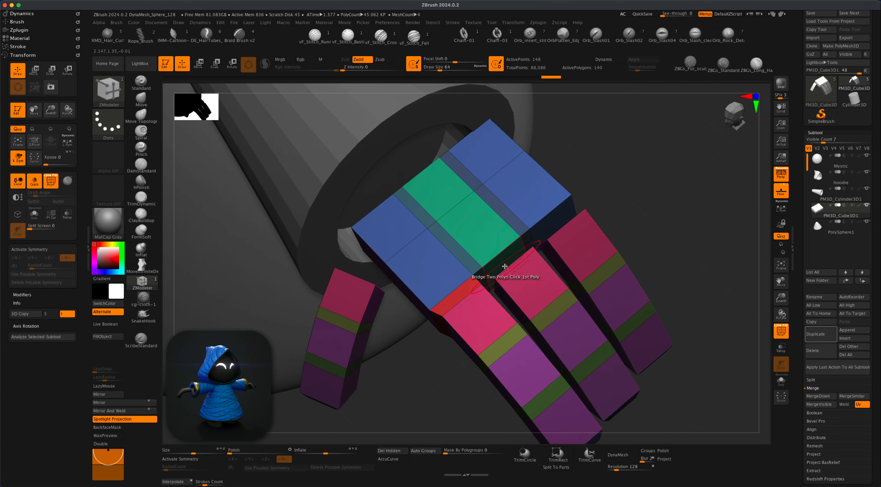
# Bridge the palm to the remaining two fingers and the thumb with the same Two Polys action.
pyautogui.moveTo(655, 215); pyautogui.dragTo(655, 253)
pyautogui.click(499, 259)
pyautogui.click(511, 255)
pyautogui.moveTo(598, 244); pyautogui.dragTo(558, 215)
pyautogui.moveTo(652, 213); pyautogui.dragTo(373, 228)
pyautogui.click(560, 210)
pyautogui.click(568, 209)
pyautogui.moveTo(406, 320); pyautogui.dragTo(383, 240)
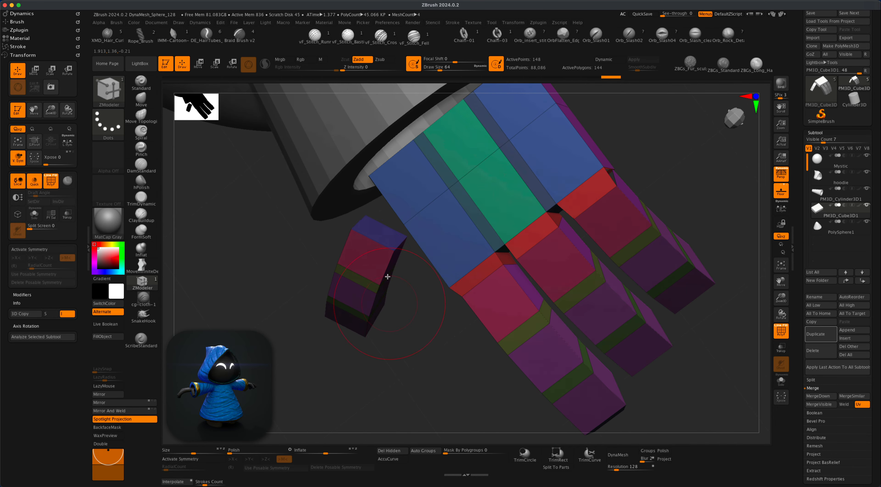
pyautogui.moveTo(413, 315)
pyautogui.mouseDown()
pyautogui.moveTo(420, 294)
pyautogui.moveTo(420, 345)
pyautogui.moveTo(411, 335)
pyautogui.moveTo(415, 234)
pyautogui.moveTo(438, 334)
pyautogui.moveTo(413, 349)
pyautogui.moveTo(423, 351)
pyautogui.moveTo(417, 333)
pyautogui.mouseUp()
# Reshape the thumb base, knuckles and palm with the Move brush at a draw size of about 48.
pyautogui.click(140, 102)
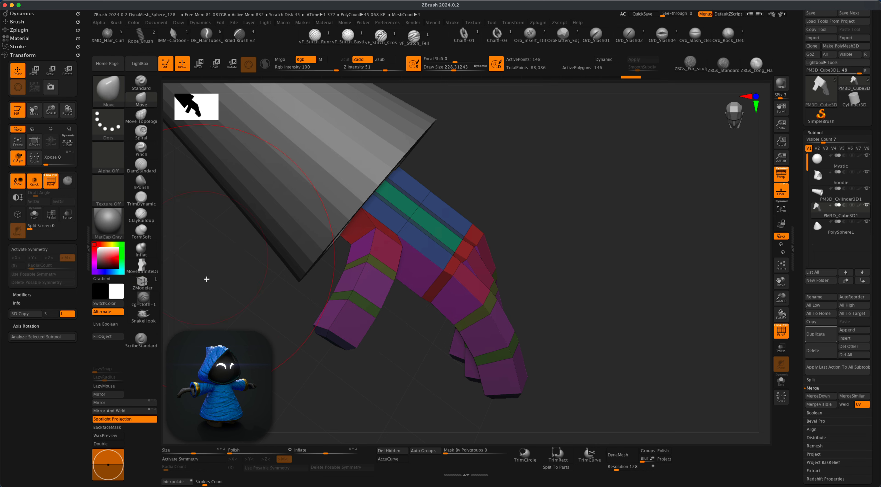
pyautogui.press('s')
pyautogui.click(207, 298)
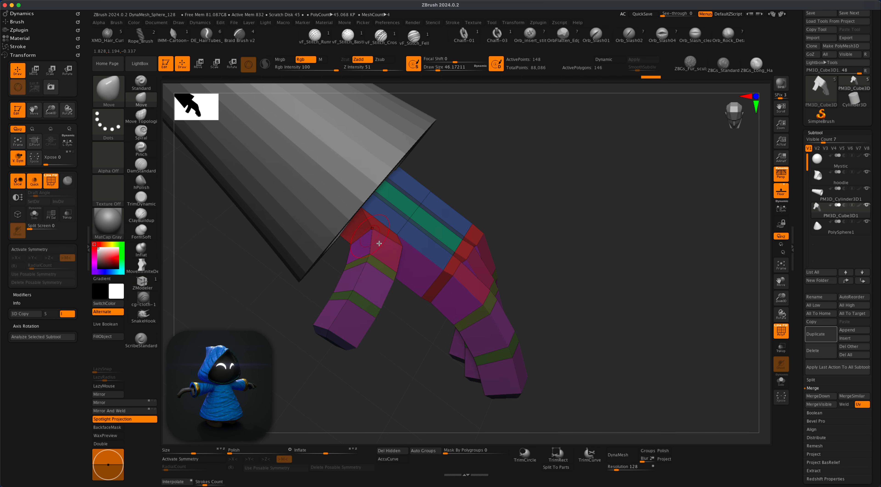
pyautogui.moveTo(297, 318); pyautogui.dragTo(398, 372)
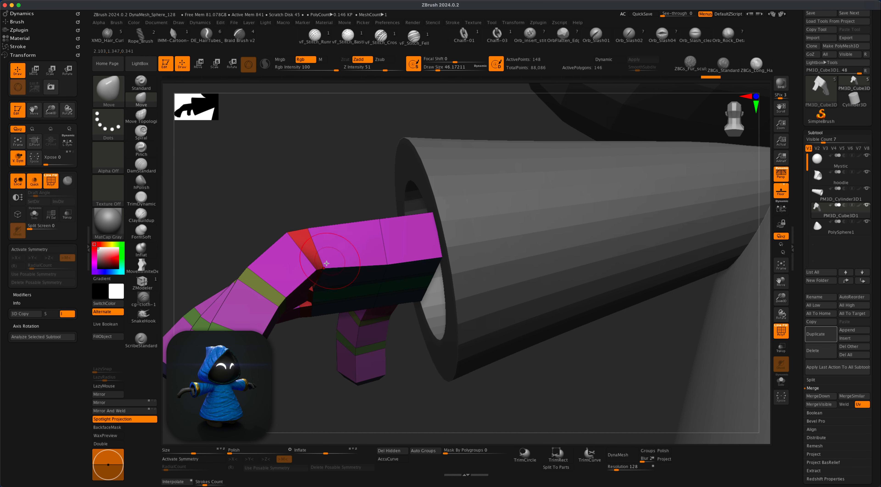
pyautogui.moveTo(302, 363); pyautogui.dragTo(307, 314)
pyautogui.keyDown('alt'); pyautogui.moveTo(335, 419); pyautogui.dragTo(355, 293); pyautogui.keyUp('alt')
pyautogui.moveTo(338, 225); pyautogui.dragTo(523, 383)
pyautogui.keyDown('alt'); pyautogui.moveTo(523, 383); pyautogui.dragTo(578, 348); pyautogui.keyUp('alt')
pyautogui.moveTo(577, 348); pyautogui.dragTo(602, 367)
pyautogui.moveTo(429, 342); pyautogui.dragTo(423, 351)
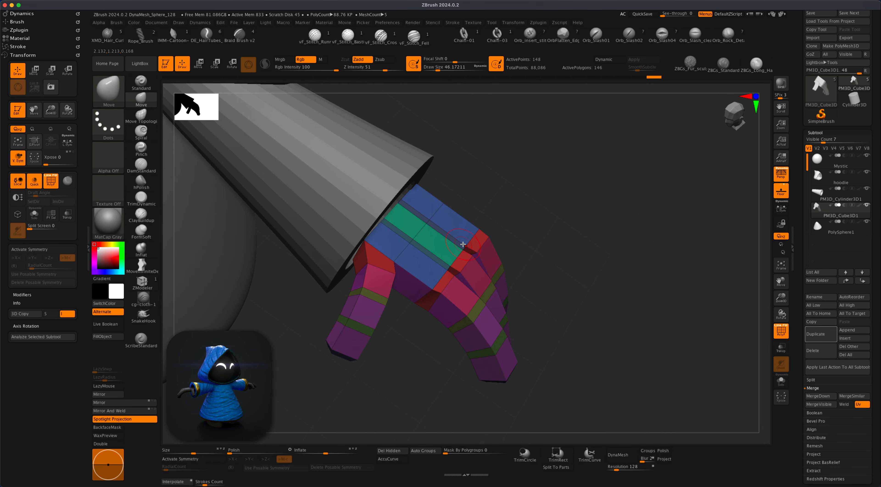
pyautogui.keyDown('alt'); pyautogui.moveTo(567, 272); pyautogui.dragTo(571, 286); pyautogui.keyUp('alt')
pyautogui.keyDown('alt'); pyautogui.moveTo(568, 238); pyautogui.dragTo(472, 260); pyautogui.keyUp('alt')
# Isolate the hand and extrude a wrist block from the middle of the palm's back with the ZModeler Extrude polygon action.
pyautogui.click(781, 387)
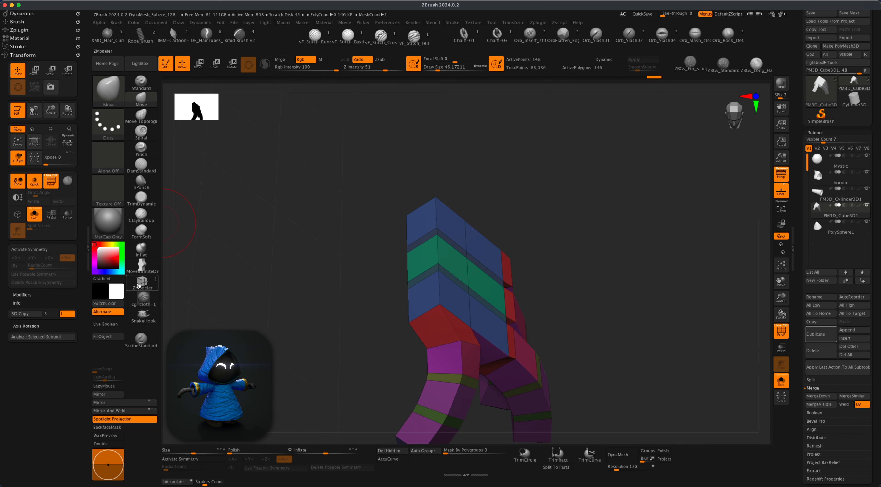
pyautogui.click(142, 283)
pyautogui.press('space')
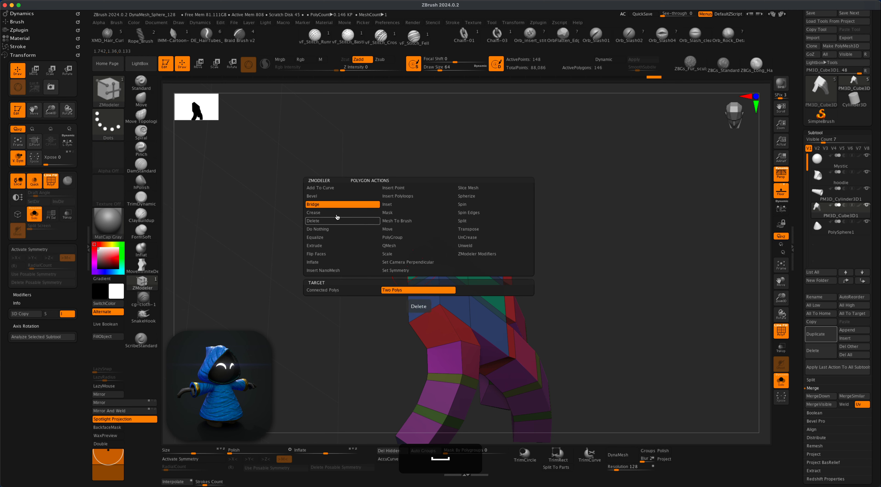
pyautogui.click(326, 245)
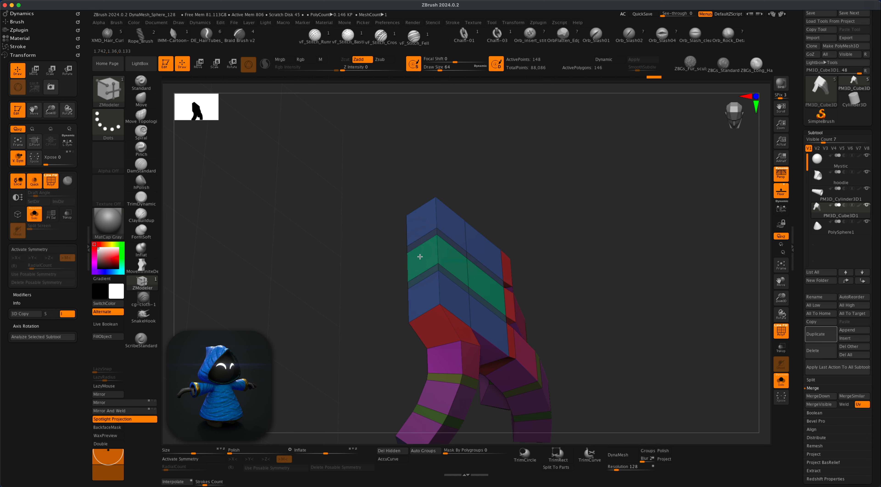
pyautogui.moveTo(420, 256); pyautogui.dragTo(336, 315)
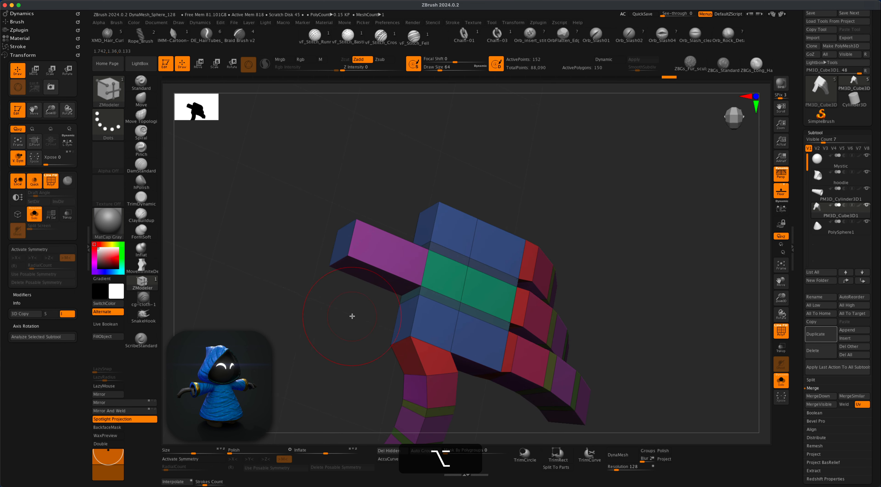
# Widen the base of the wrist block where it meets the palm, using the Move brush at a draw size of about 33.
pyautogui.click(141, 115)
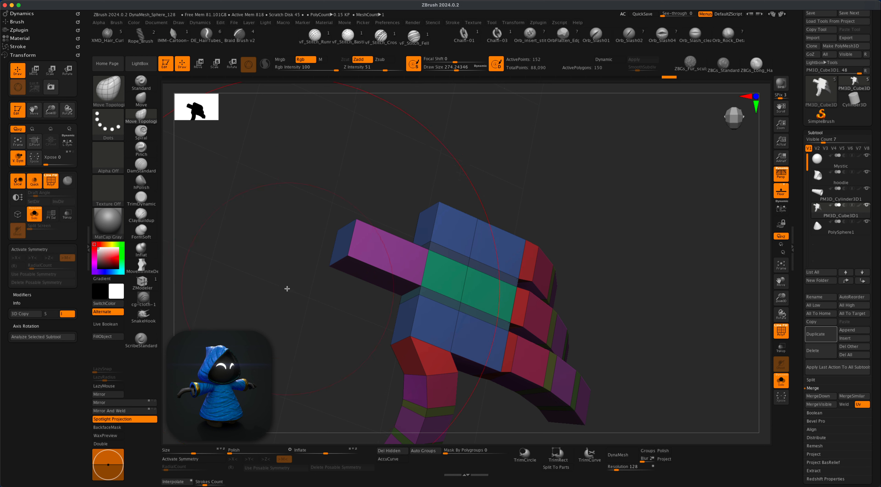
pyautogui.click(141, 100)
pyautogui.press('s')
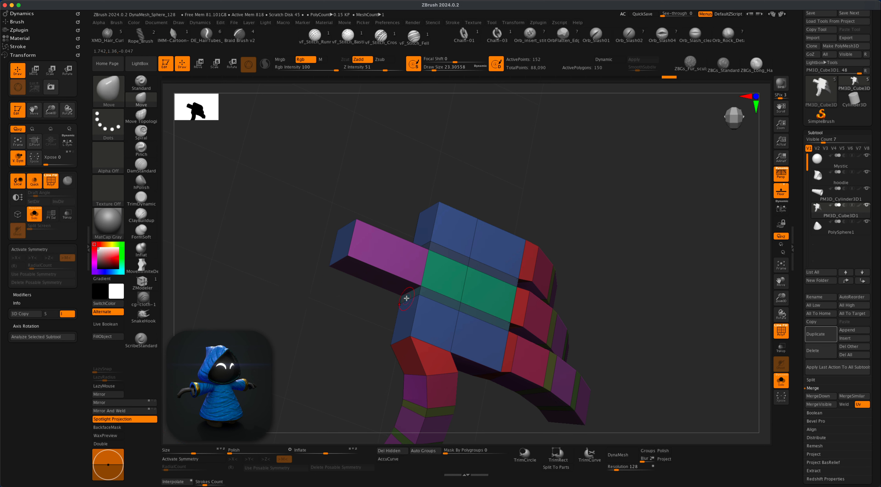
pyautogui.moveTo(355, 313)
pyautogui.mouseDown()
pyautogui.moveTo(567, 298)
pyautogui.moveTo(426, 223)
pyautogui.mouseUp()
pyautogui.press('s')
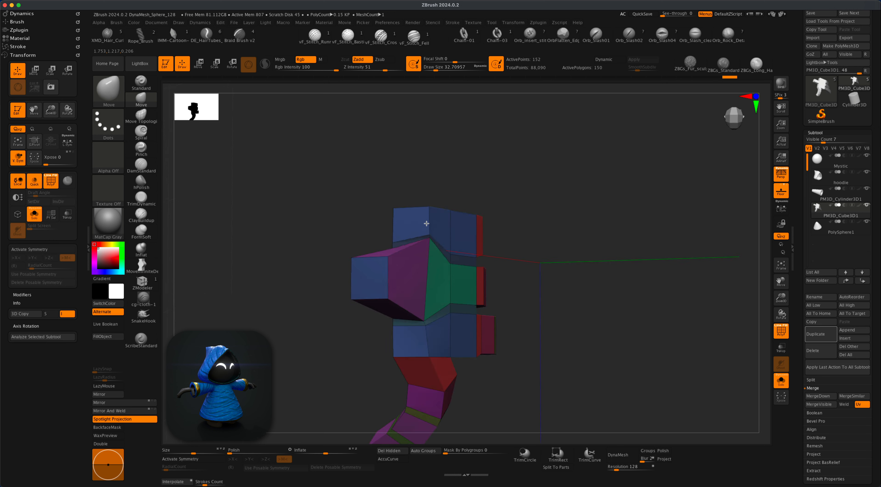
pyautogui.moveTo(426, 330); pyautogui.dragTo(627, 309)
# Show the whole character again, reposition the hand at the sleeve opening with the Move gizmo, and turn off the polyframe.
pyautogui.click(782, 383)
pyautogui.moveTo(687, 376); pyautogui.dragTo(645, 372)
pyautogui.press('w')
pyautogui.moveTo(391, 245); pyautogui.dragTo(454, 263)
pyautogui.moveTo(633, 285); pyautogui.dragTo(627, 265)
pyautogui.moveTo(452, 238)
pyautogui.mouseDown()
pyautogui.moveTo(450, 260)
pyautogui.moveTo(452, 251)
pyautogui.mouseUp()
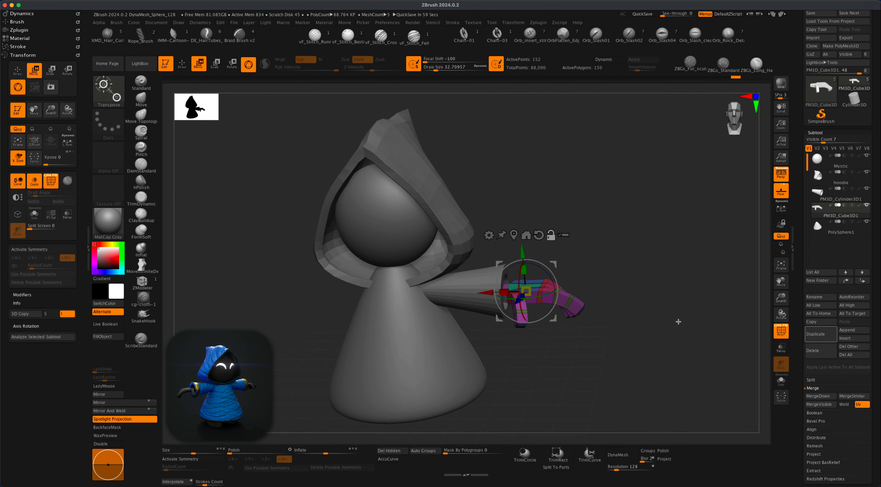
pyautogui.click(781, 331)
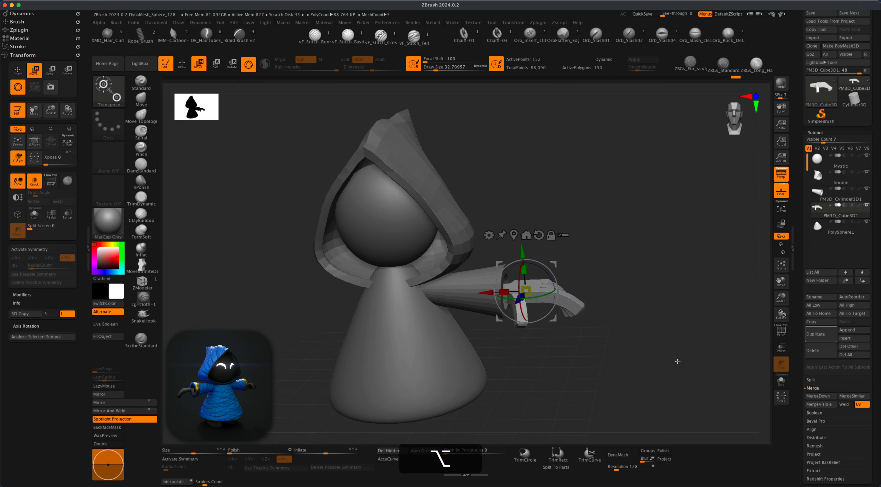
# Merge the sleeve down with the hand and duplicate the arm onto the opposite side with Mirror and Mirror And Weld.
pyautogui.click(181, 70)
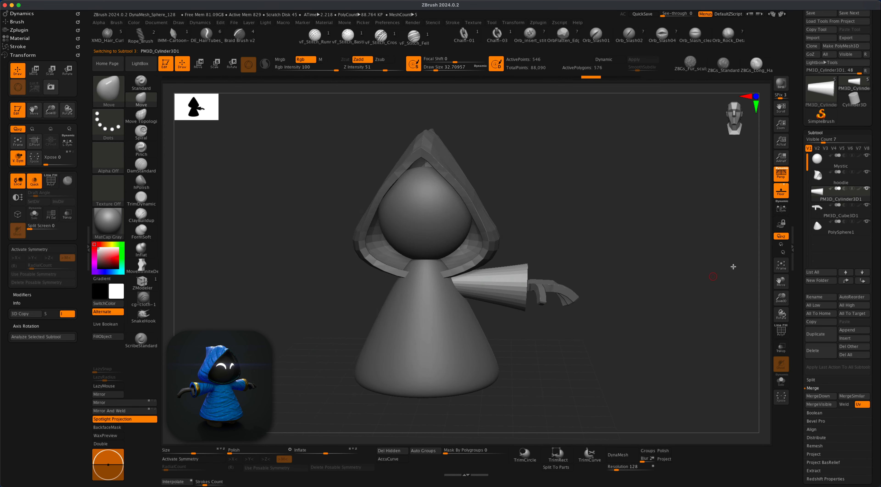
pyautogui.click(817, 396)
pyautogui.click(750, 409)
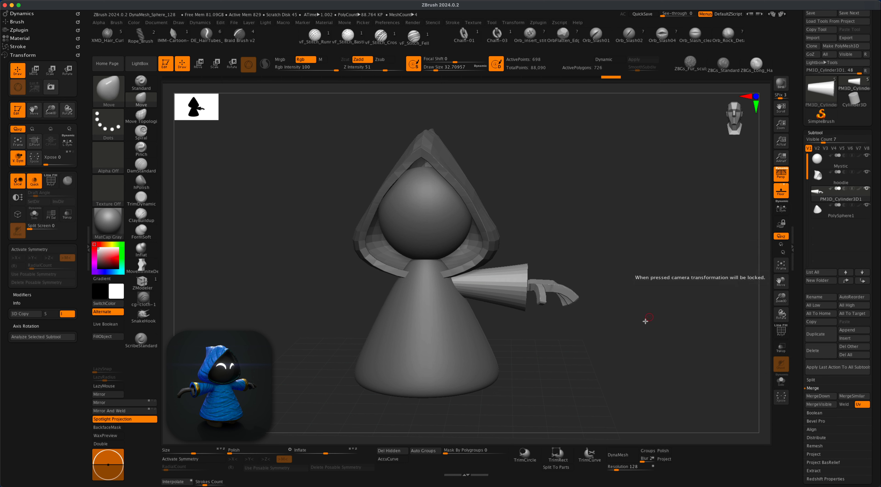
pyautogui.click(121, 404)
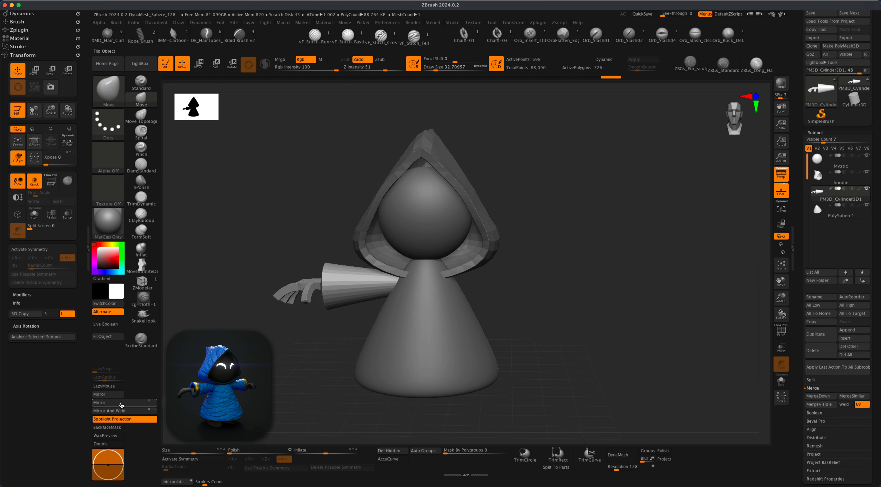
pyautogui.click(122, 409)
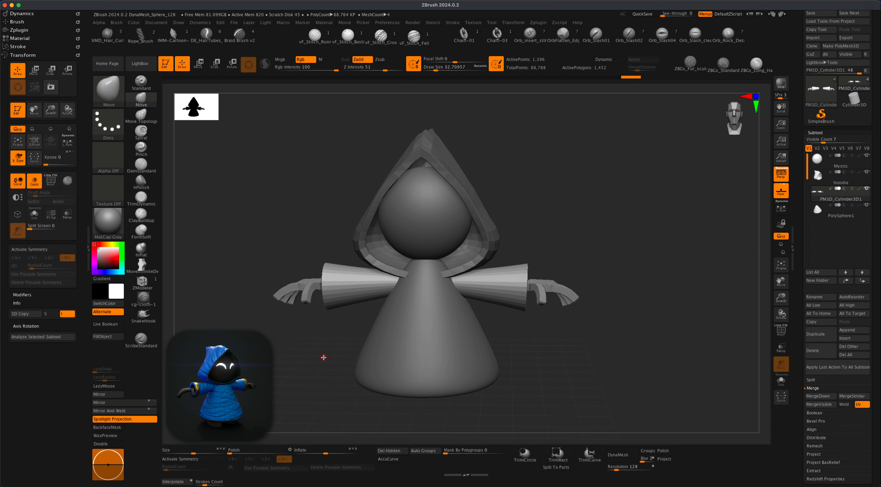
# ZRemesh the head sphere with Target Polygons Count 0.5, Adapt off and X symmetry active.
pyautogui.moveTo(301, 357)
pyautogui.mouseDown()
pyautogui.moveTo(255, 363)
pyautogui.moveTo(299, 356)
pyautogui.mouseUp()
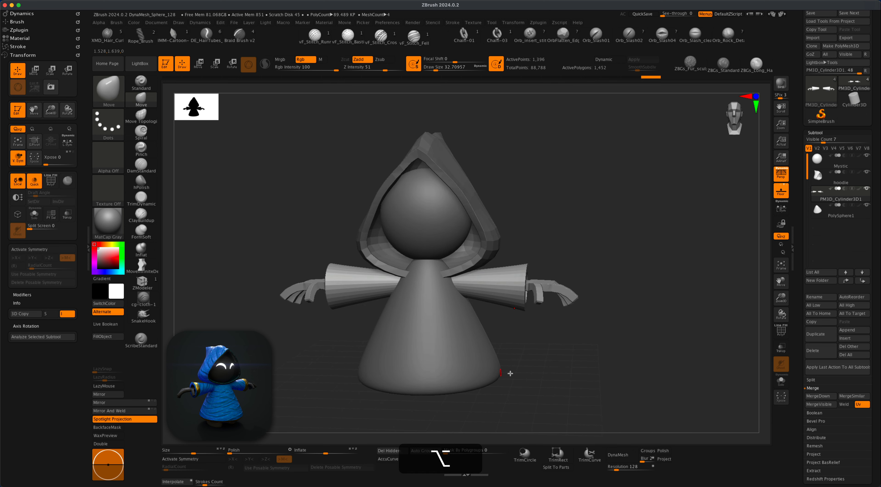
pyautogui.keyDown('alt'); pyautogui.moveTo(542, 373); pyautogui.dragTo(559, 364); pyautogui.keyUp('alt')
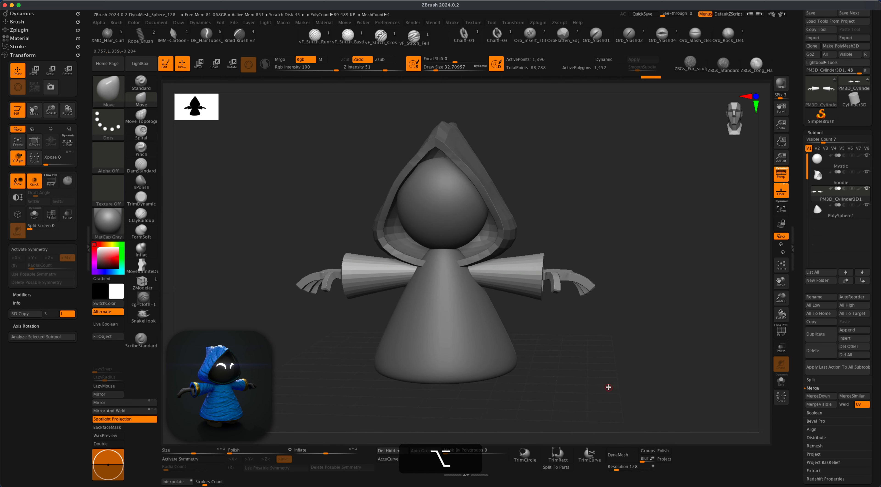
pyautogui.keyDown('alt'); pyautogui.moveTo(607, 388); pyautogui.dragTo(616, 391); pyautogui.keyUp('alt')
pyautogui.keyDown('alt'); pyautogui.moveTo(629, 338); pyautogui.dragTo(630, 345); pyautogui.keyUp('alt')
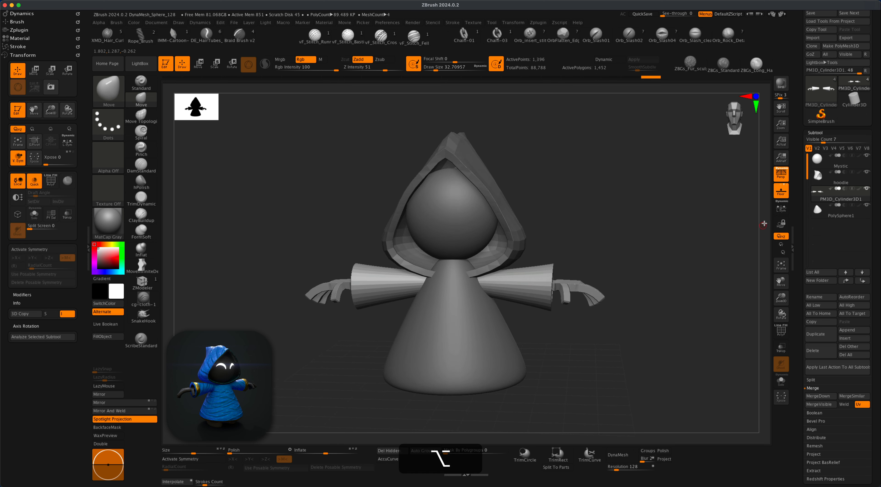
pyautogui.click(823, 157)
pyautogui.keyDown('alt'); pyautogui.moveTo(634, 303); pyautogui.dragTo(673, 334); pyautogui.keyUp('alt')
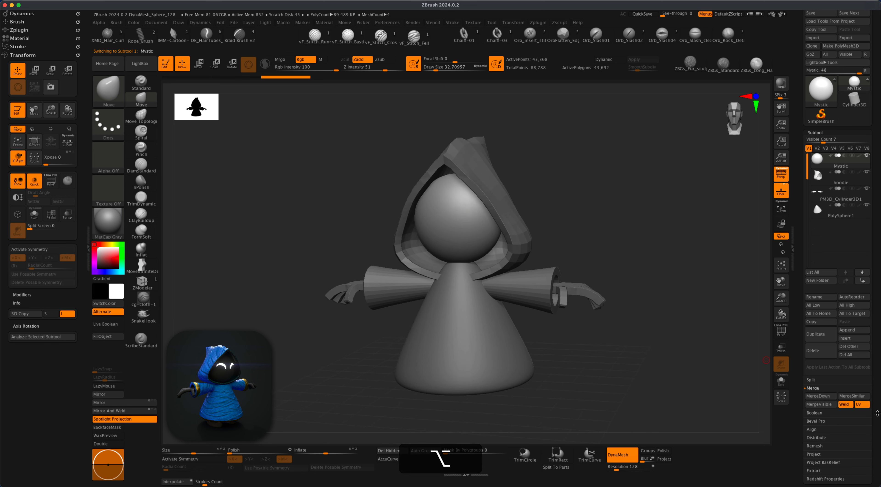
pyautogui.scroll(-3, 877, 413)
pyautogui.click(819, 422)
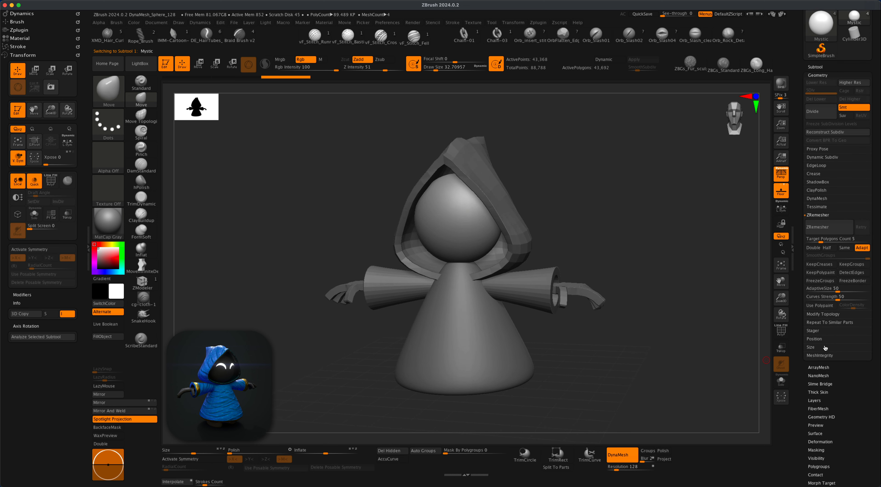
pyautogui.click(821, 240)
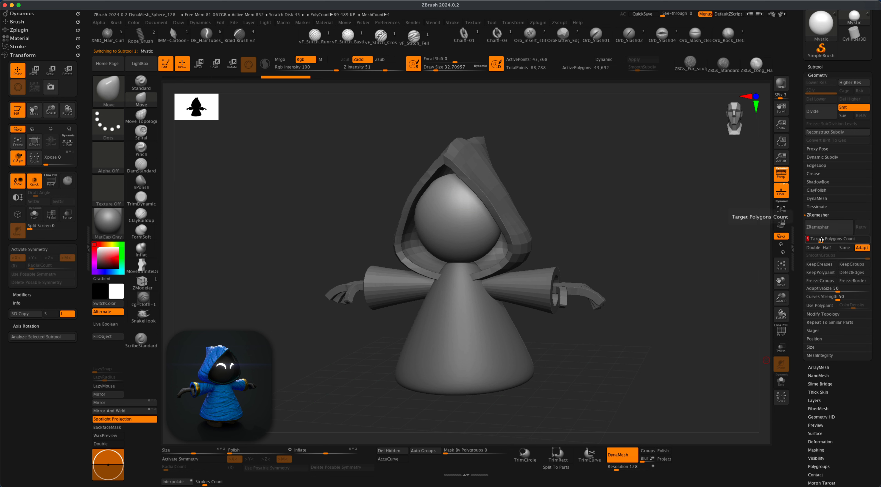
pyautogui.write('.')
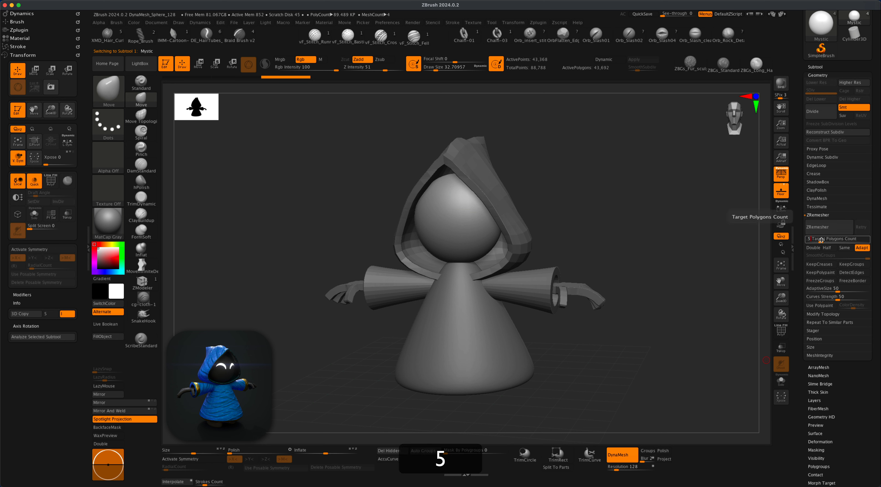
pyautogui.write('5')
pyautogui.press('Return')
pyautogui.click(862, 248)
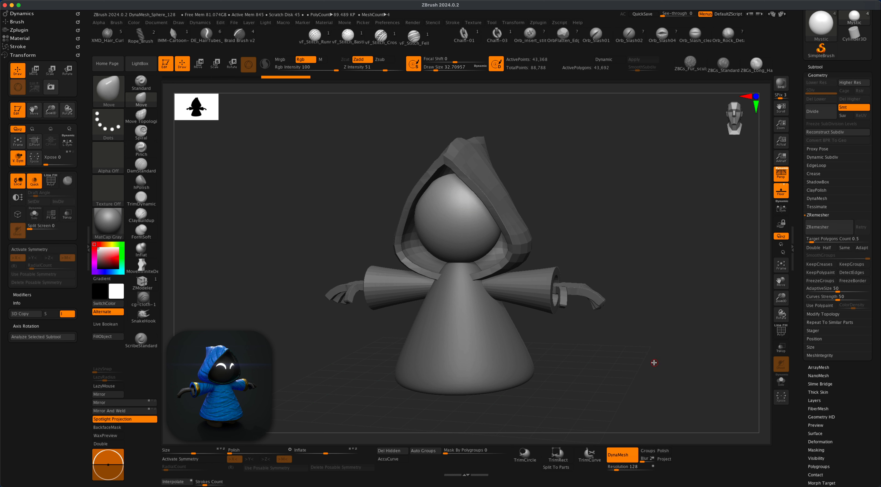
pyautogui.press('x')
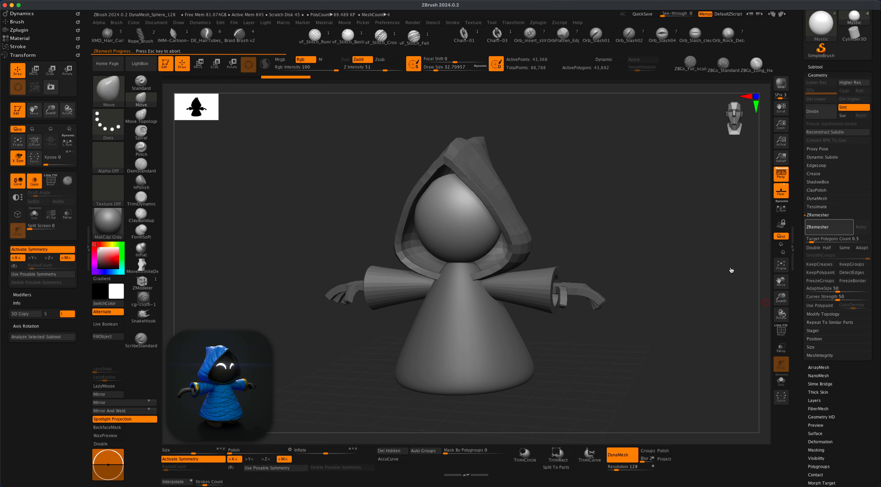
# Turn on the polyframe and ZRemesh the head sphere twice more with Half the polygon count.
pyautogui.hotkey('shift', 'f')
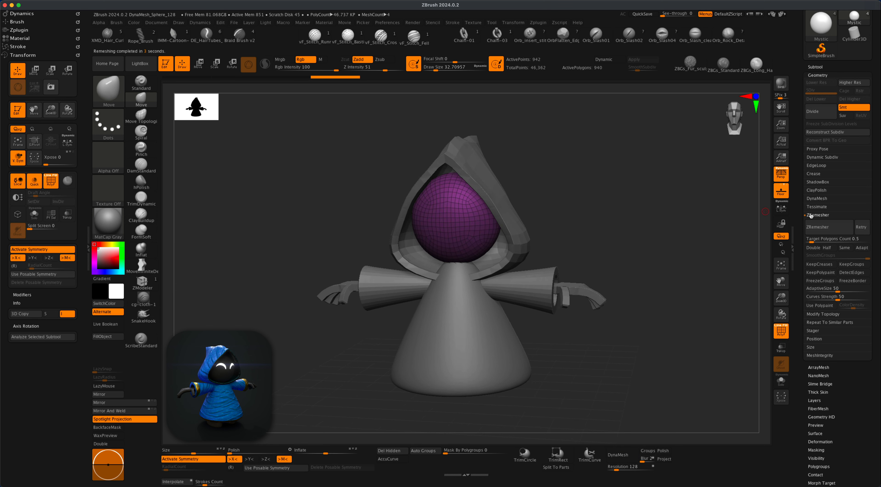
pyautogui.click(827, 248)
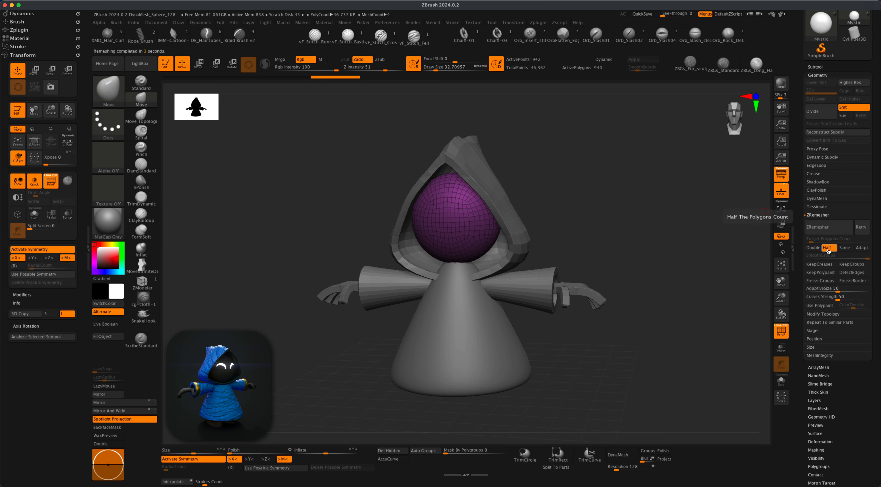
pyautogui.click(824, 227)
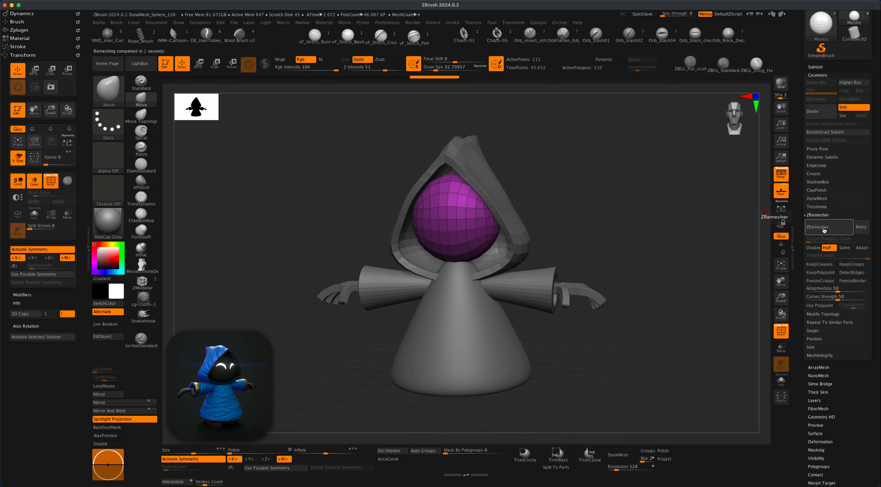
pyautogui.click(824, 229)
pyautogui.moveTo(641, 314)
pyautogui.mouseDown()
pyautogui.moveTo(647, 301)
pyautogui.moveTo(652, 310)
pyautogui.moveTo(637, 308)
pyautogui.mouseUp()
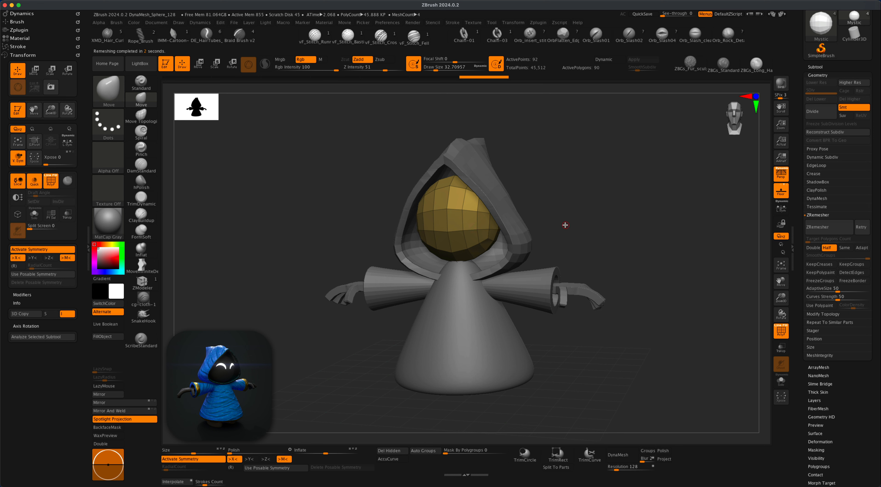
# Examine the remeshed head from several angles and compare its polygon density with the hood's wireframe.
pyautogui.moveTo(565, 224); pyautogui.dragTo(444, 231)
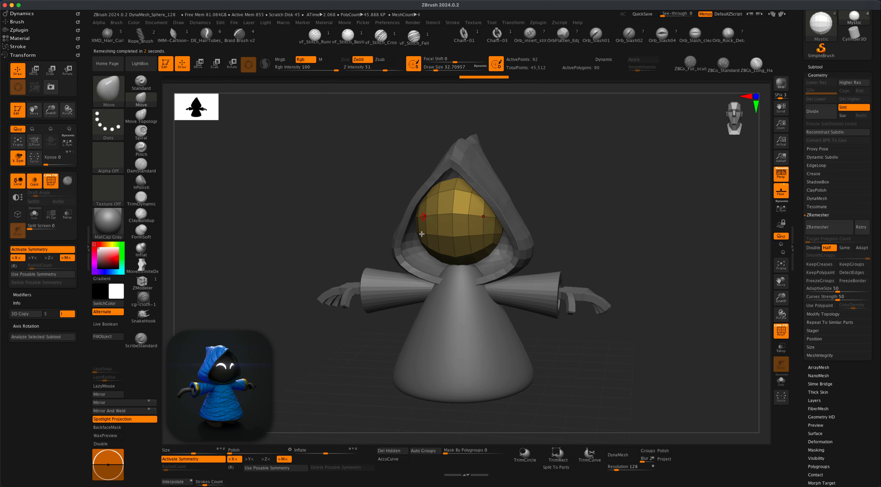
pyautogui.moveTo(651, 274); pyautogui.dragTo(635, 288)
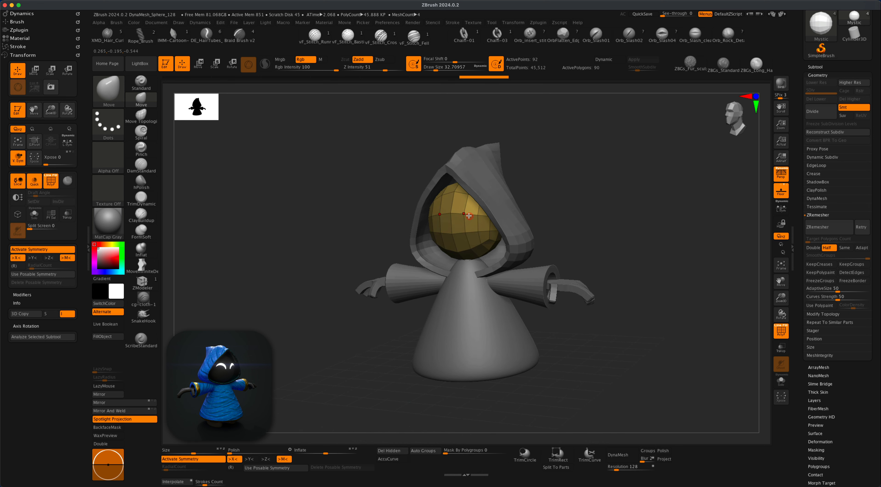
pyautogui.moveTo(556, 220); pyautogui.dragTo(519, 207)
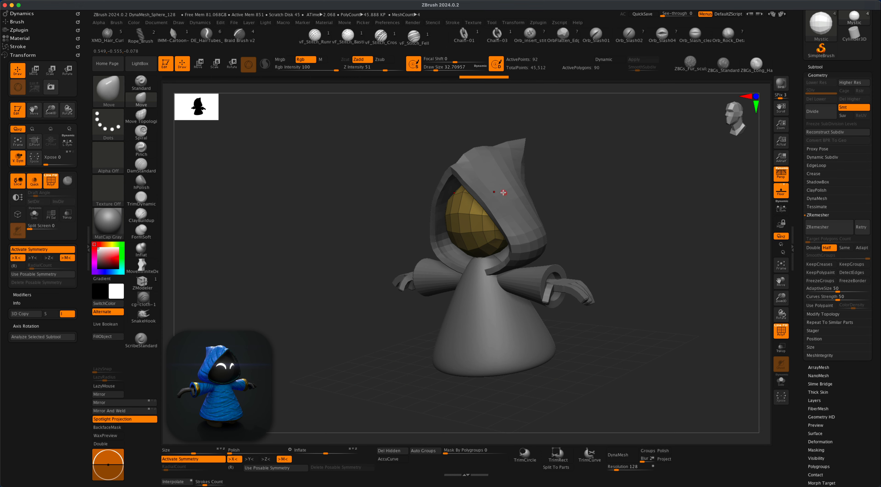
pyautogui.keyDown('alt'); pyautogui.click(538, 204); pyautogui.keyUp('alt')
pyautogui.moveTo(584, 204); pyautogui.dragTo(576, 197)
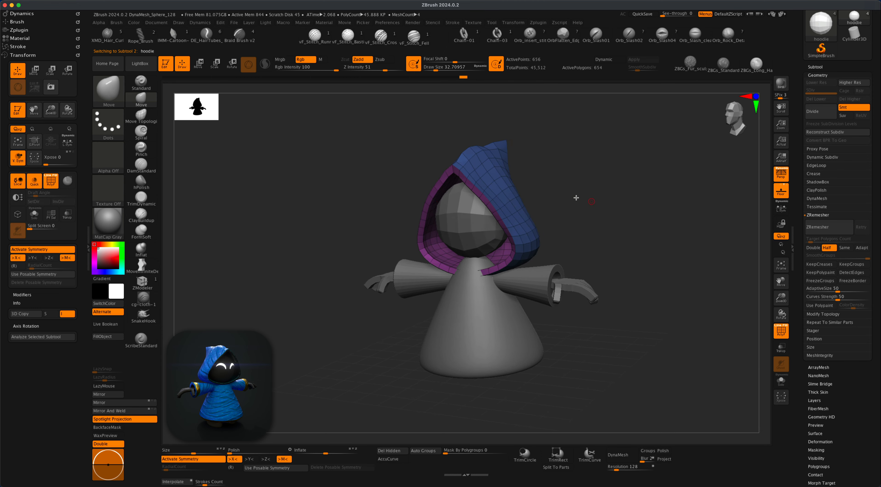
pyautogui.keyDown('alt'); pyautogui.click(473, 219); pyautogui.keyUp('alt')
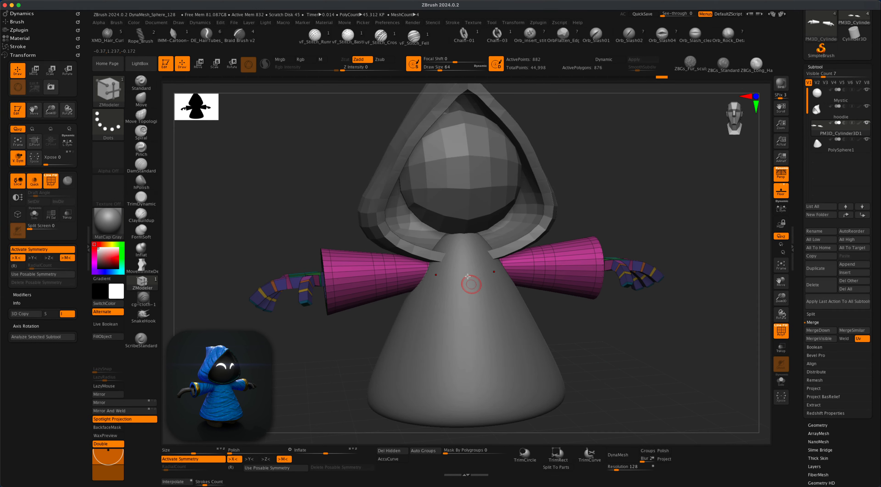
# ZRemesh the robe body with Target Polygons Count 1, Adapt off and X symmetry active.
pyautogui.click(509, 348)
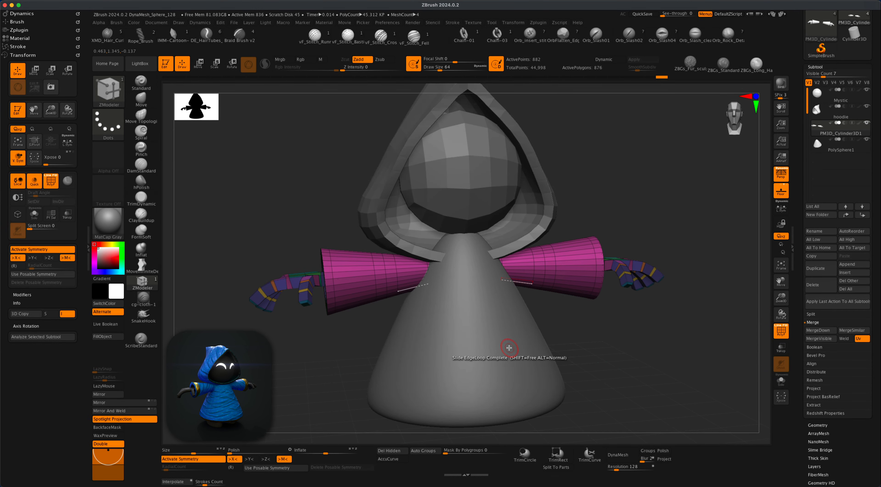
pyautogui.keyDown('alt'); pyautogui.click(508, 340); pyautogui.keyUp('alt')
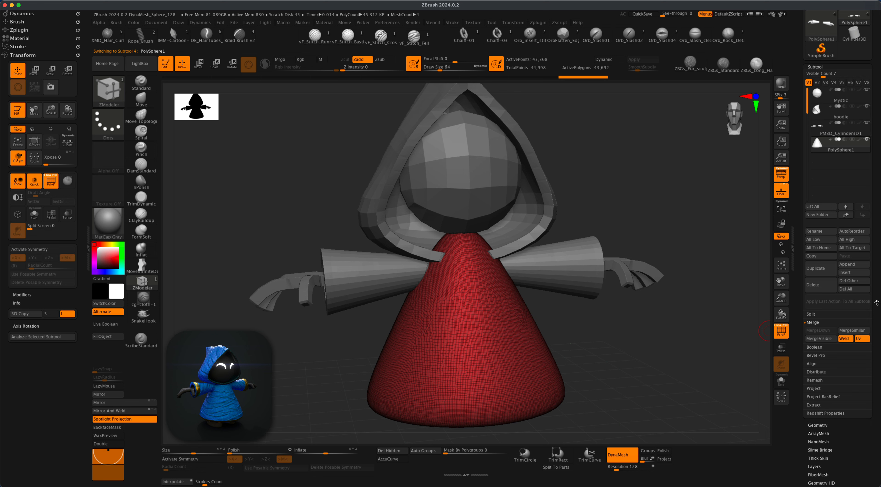
pyautogui.scroll(-3, 827, 369)
pyautogui.click(817, 397)
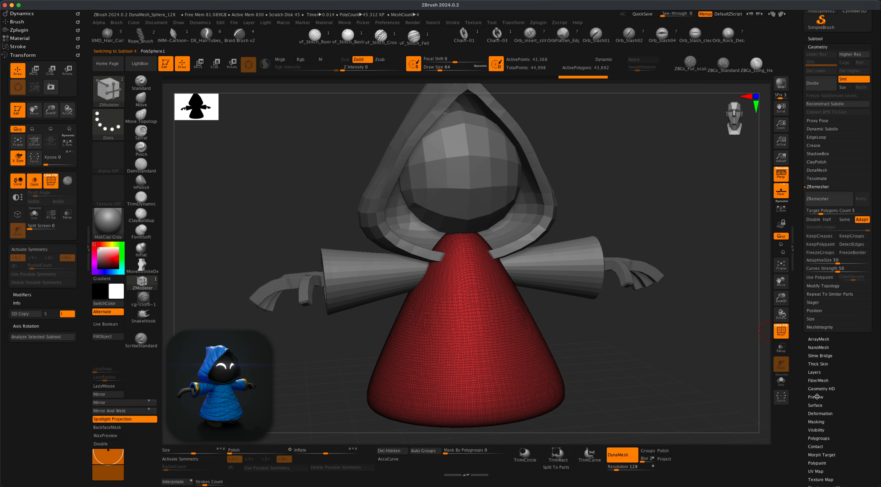
pyautogui.click(851, 212)
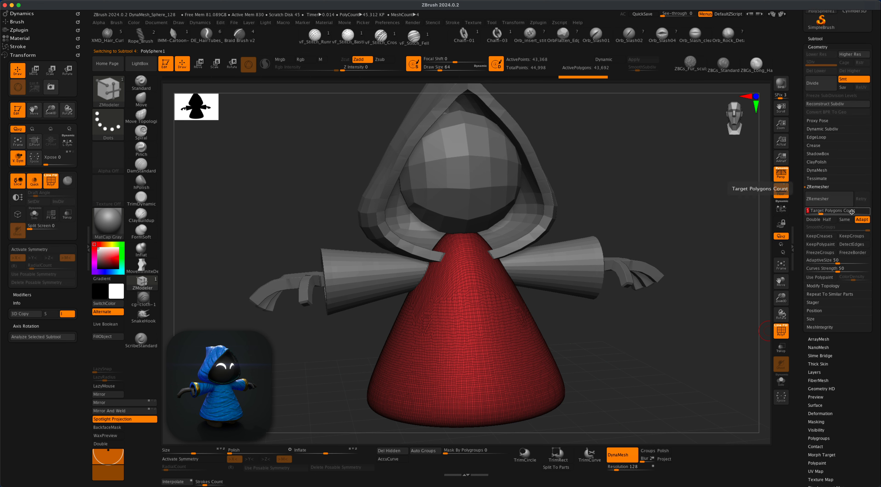
pyautogui.write('1')
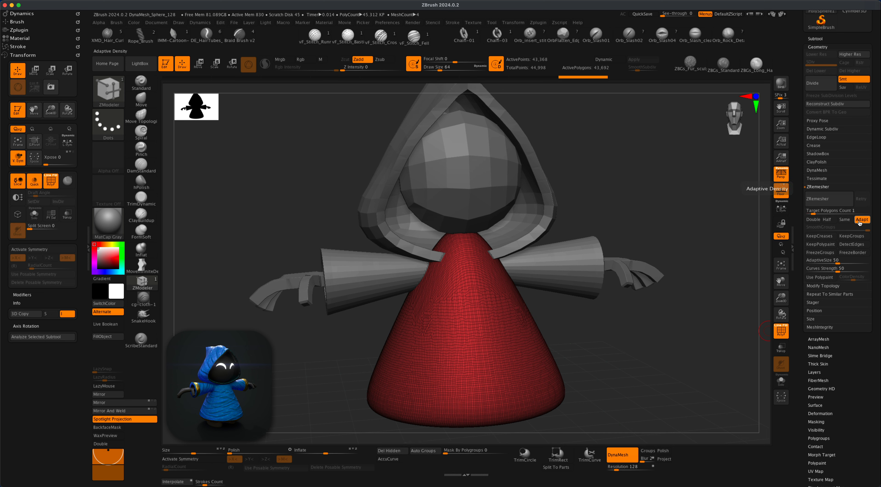
pyautogui.write('x')
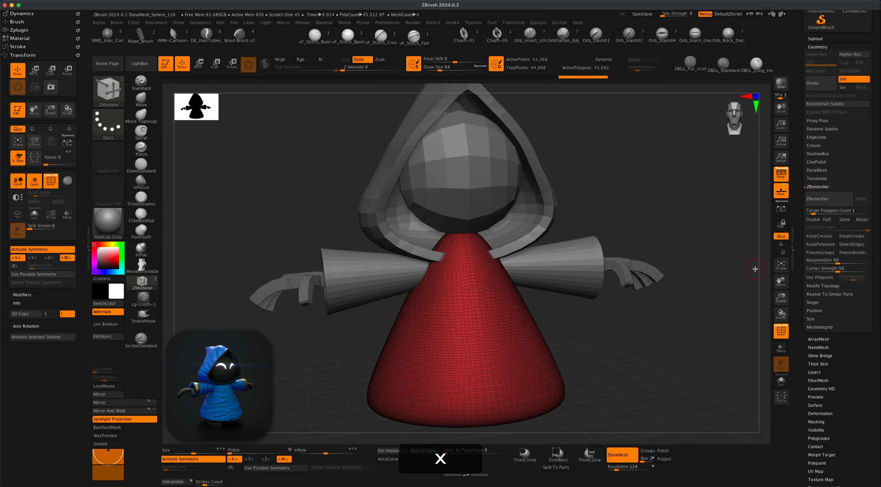
pyautogui.click(817, 200)
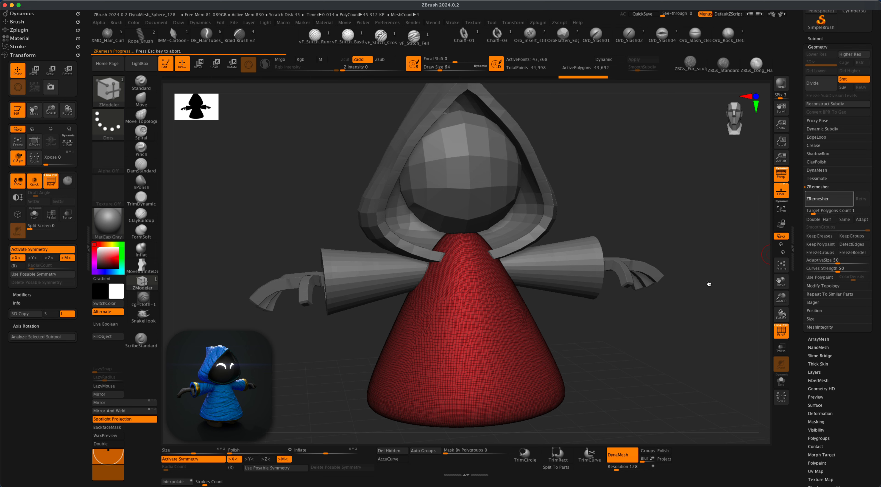
# Reduce the robe body further by running ZRemesher twice with Half enabled.
pyautogui.click(829, 221)
pyautogui.click(828, 199)
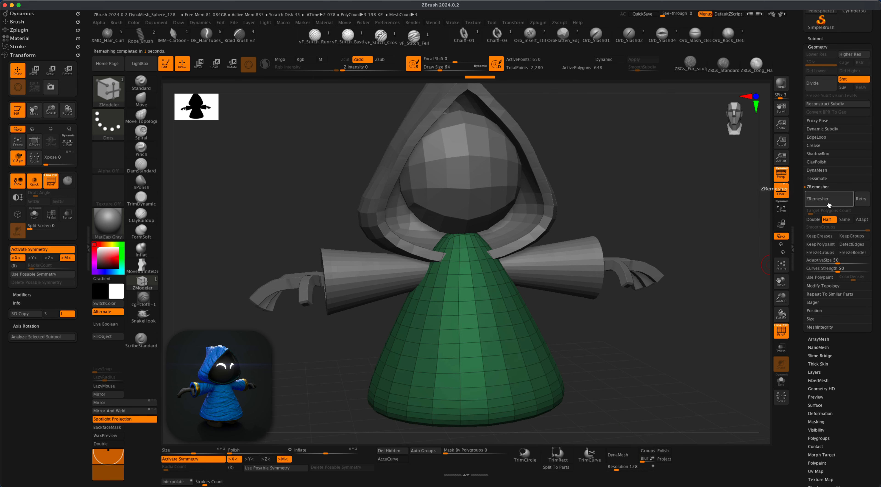
pyautogui.click(828, 205)
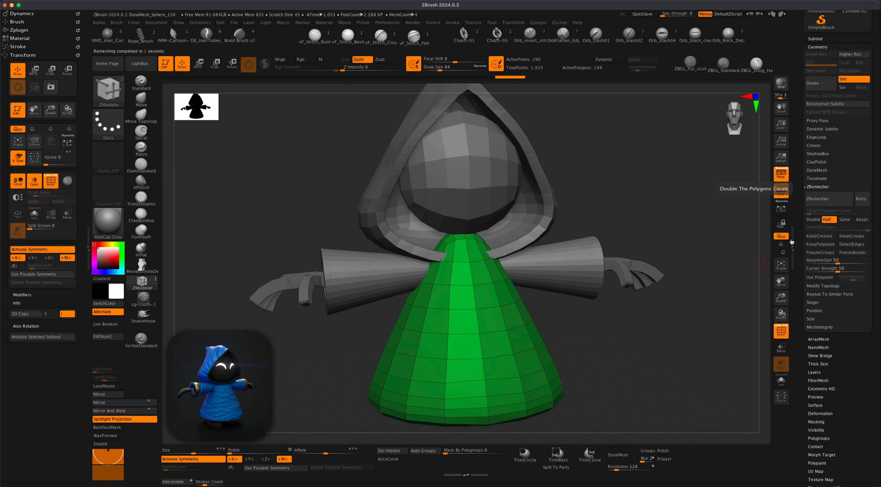
pyautogui.keyDown('alt'); pyautogui.moveTo(672, 344); pyautogui.dragTo(622, 368); pyautogui.keyUp('alt')
pyautogui.moveTo(619, 366); pyautogui.dragTo(649, 354)
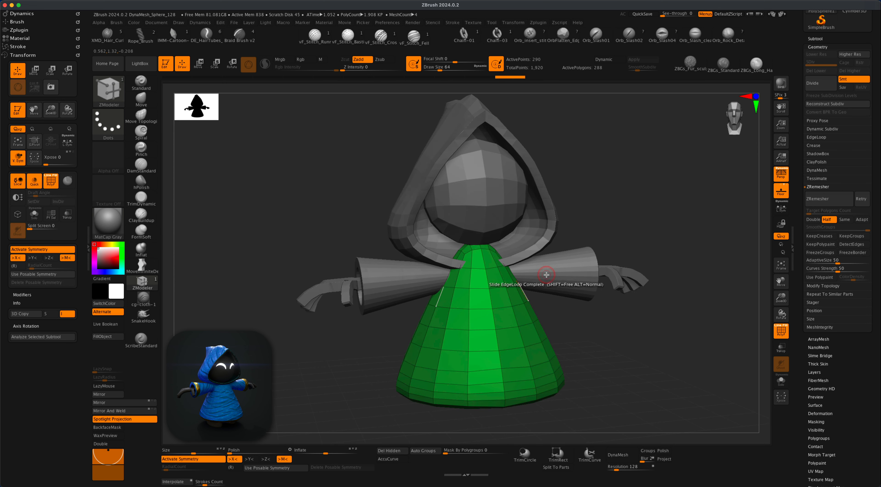
pyautogui.moveTo(580, 330)
pyautogui.mouseDown()
pyautogui.moveTo(568, 324)
pyautogui.moveTo(578, 327)
pyautogui.mouseUp()
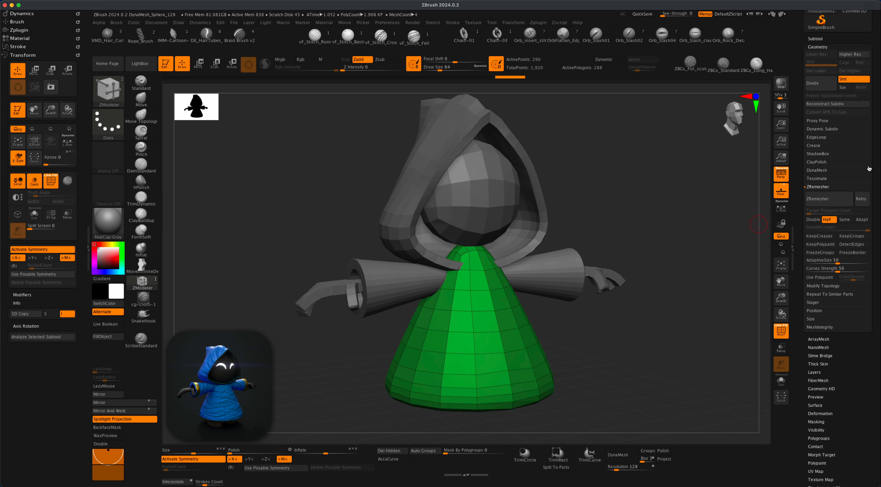
# Select the arms subtool and merge it down with the robe body, accepting the non-undoable operation.
pyautogui.scroll(3, 837, 137)
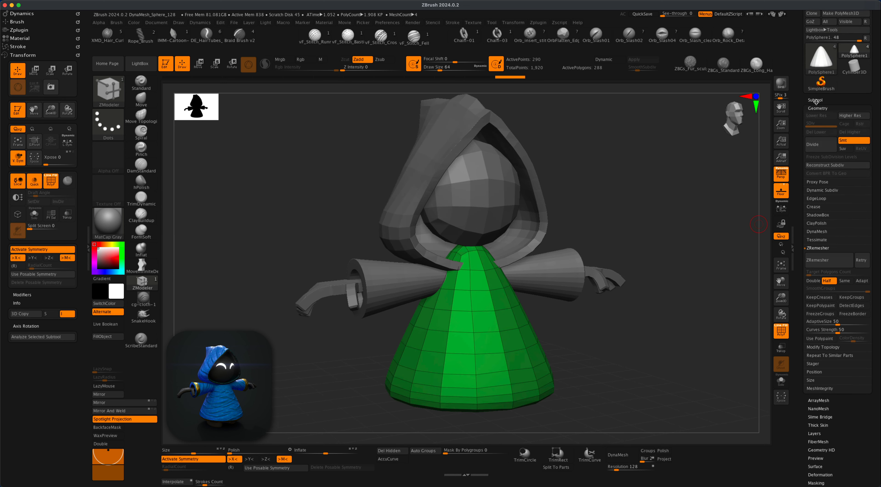
pyautogui.click(816, 99)
pyautogui.click(834, 162)
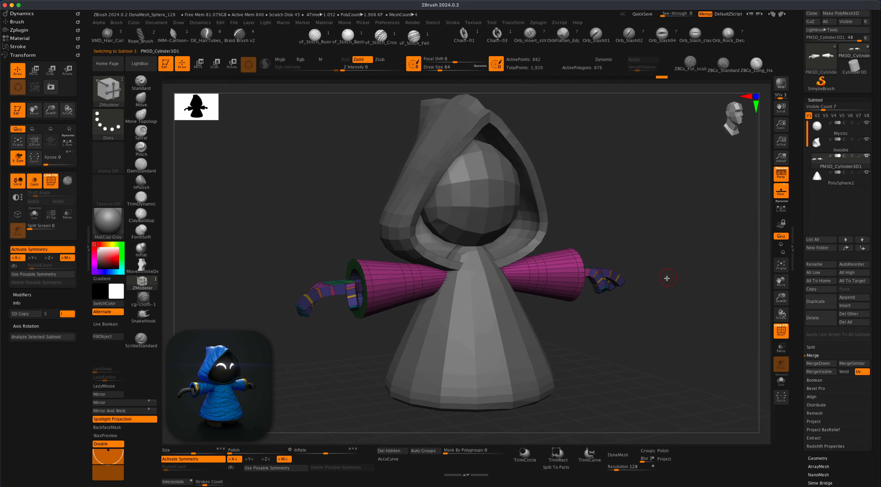
pyautogui.moveTo(663, 288); pyautogui.dragTo(669, 291)
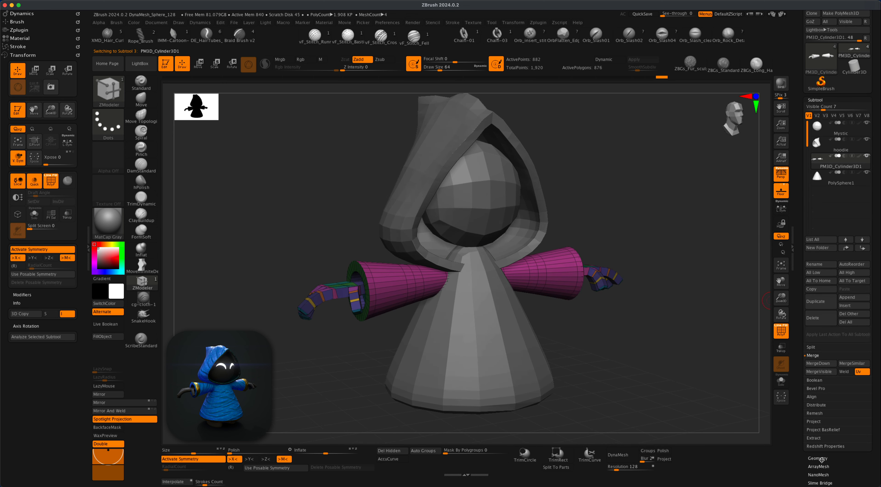
pyautogui.click(817, 364)
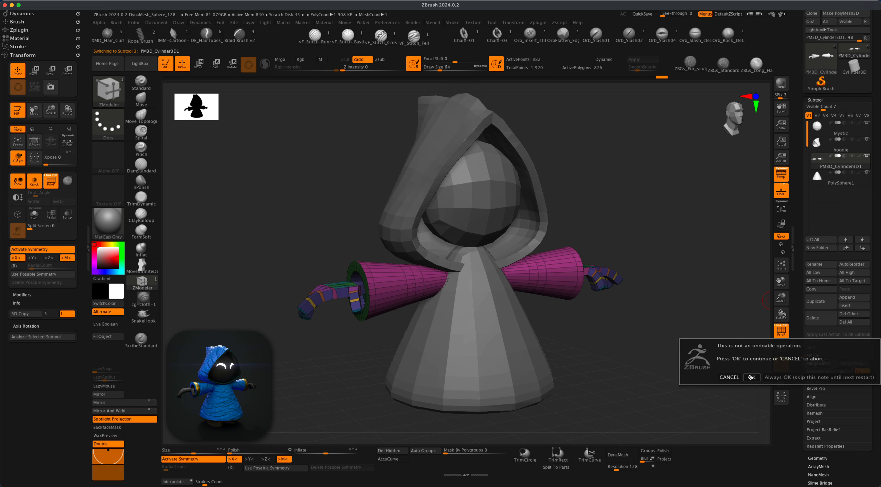
pyautogui.click(723, 363)
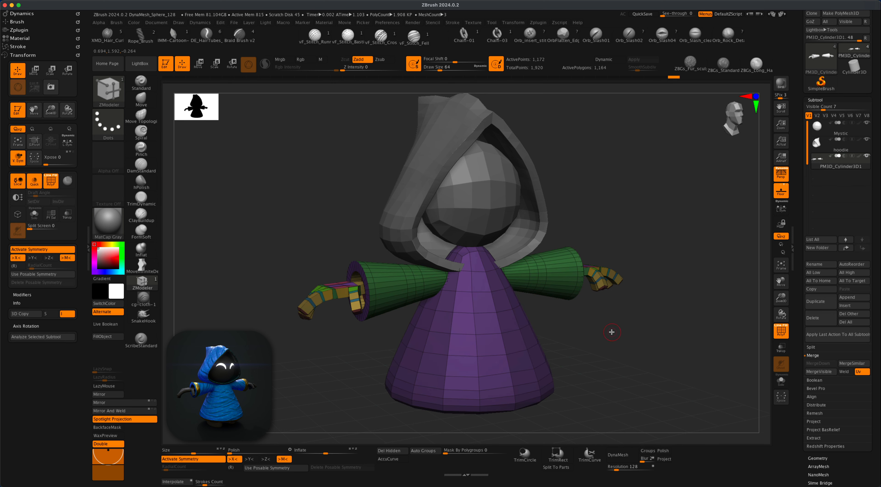
# Show the polyframe on the merged robe and arms, and regroup their separate pieces with Auto Groups.
pyautogui.moveTo(612, 330)
pyautogui.mouseDown()
pyautogui.moveTo(576, 333)
pyautogui.moveTo(602, 334)
pyautogui.mouseUp()
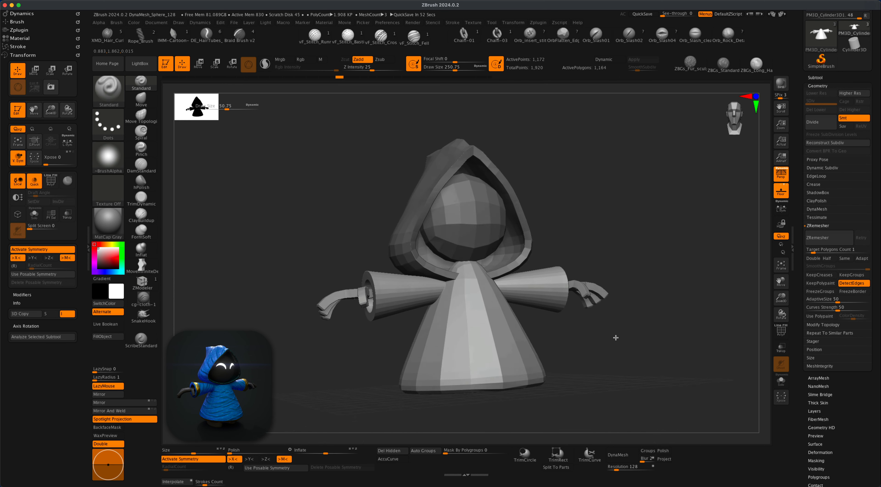
pyautogui.moveTo(615, 337); pyautogui.dragTo(612, 345)
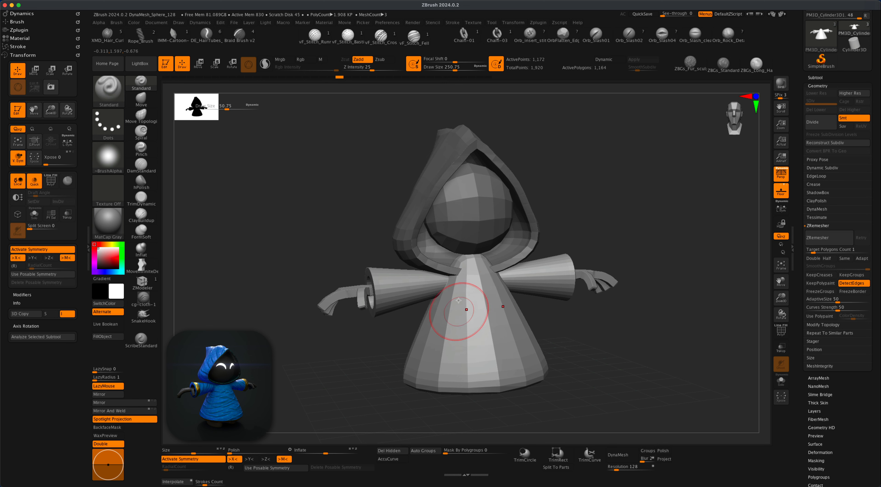
pyautogui.keyDown('alt'); pyautogui.moveTo(593, 338); pyautogui.dragTo(593, 339); pyautogui.keyUp('alt')
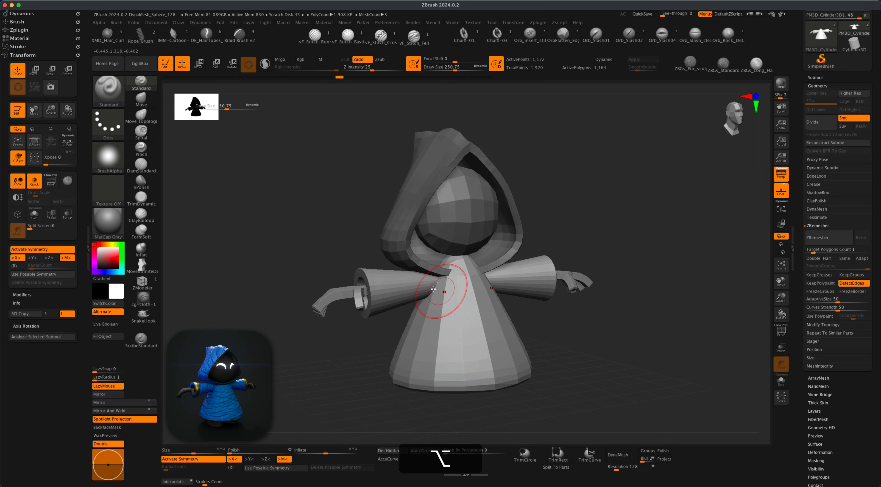
pyautogui.moveTo(373, 346); pyautogui.dragTo(370, 346)
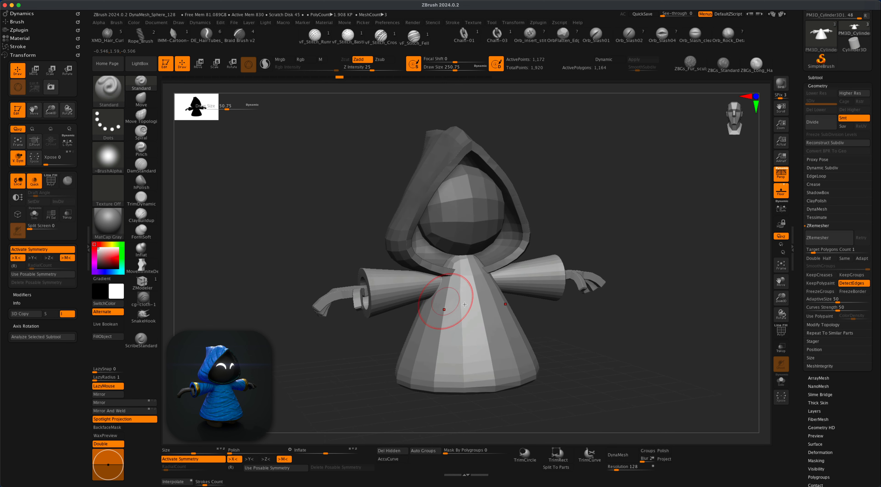
pyautogui.keyDown('alt'); pyautogui.moveTo(570, 338); pyautogui.dragTo(592, 342); pyautogui.keyUp('alt')
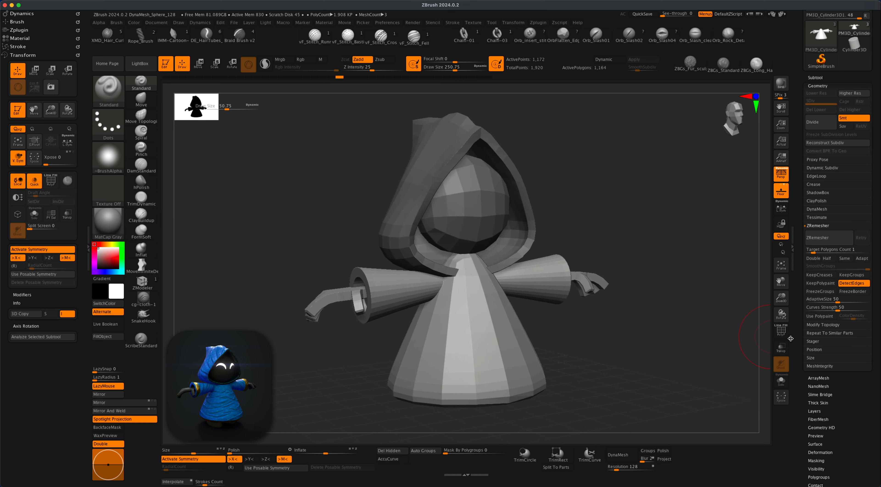
pyautogui.click(781, 331)
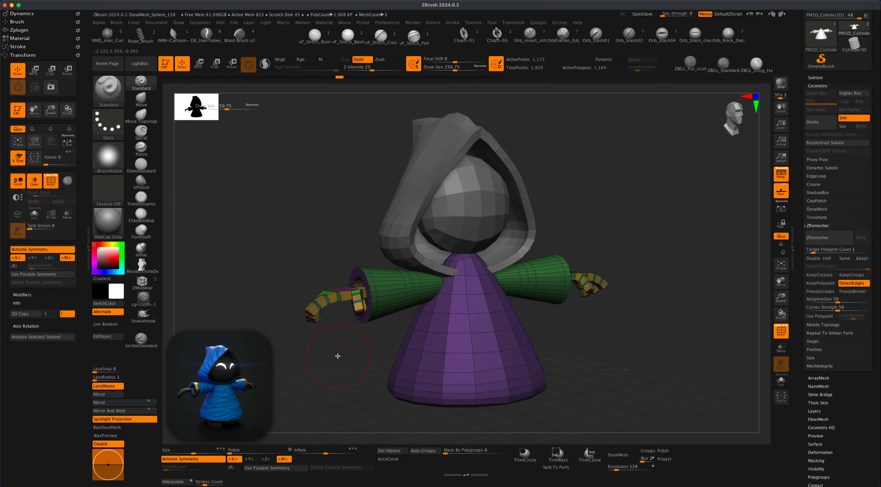
pyautogui.moveTo(337, 356)
pyautogui.mouseDown()
pyautogui.moveTo(338, 382)
pyautogui.moveTo(366, 359)
pyautogui.moveTo(331, 350)
pyautogui.moveTo(345, 367)
pyautogui.mouseUp()
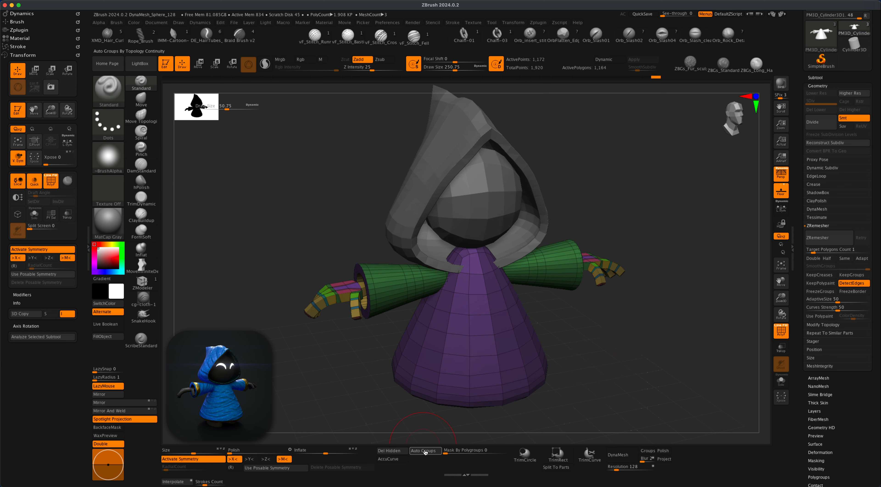
pyautogui.click(423, 451)
pyautogui.moveTo(339, 386)
pyautogui.mouseDown()
pyautogui.moveTo(346, 379)
pyautogui.moveTo(337, 381)
pyautogui.mouseUp()
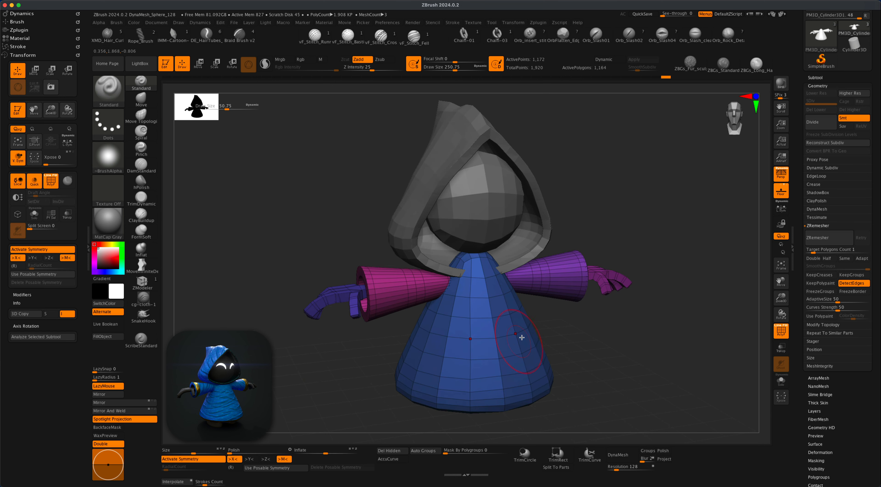
# Hide the robe body and both sleeve polygroups so that only the two hands stay visible.
pyautogui.keyDown('shift'); pyautogui.keyDown('super'); pyautogui.click(493, 338); pyautogui.keyUp('super'); pyautogui.keyUp('shift')
pyautogui.keyDown('shift'); pyautogui.keyDown('super'); pyautogui.click(487, 330); pyautogui.keyUp('super'); pyautogui.keyUp('shift')
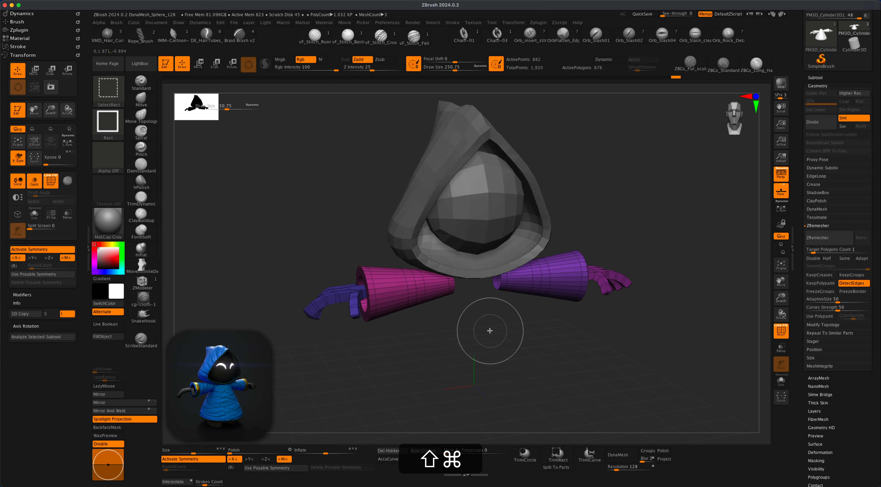
pyautogui.keyDown('shift'); pyautogui.keyDown('super'); pyautogui.click(416, 292); pyautogui.keyUp('super'); pyautogui.keyUp('shift')
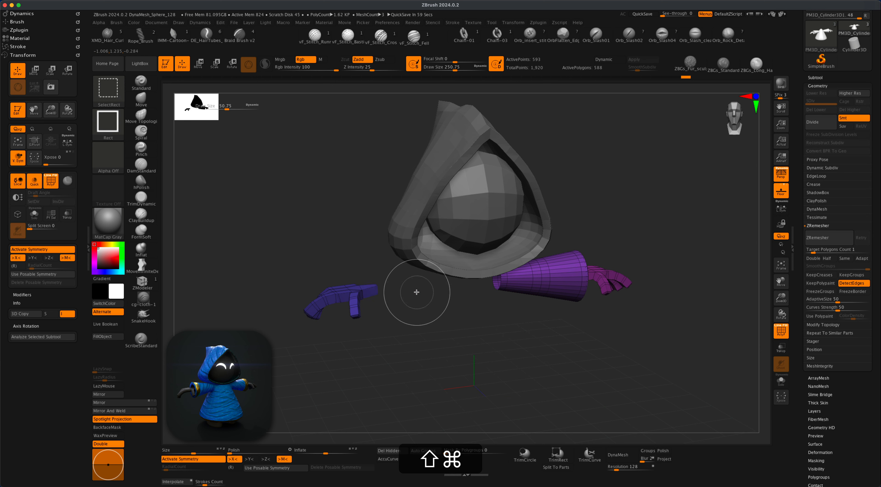
pyautogui.keyDown('shift'); pyautogui.keyDown('super'); pyautogui.click(536, 285); pyautogui.keyUp('super'); pyautogui.keyUp('shift')
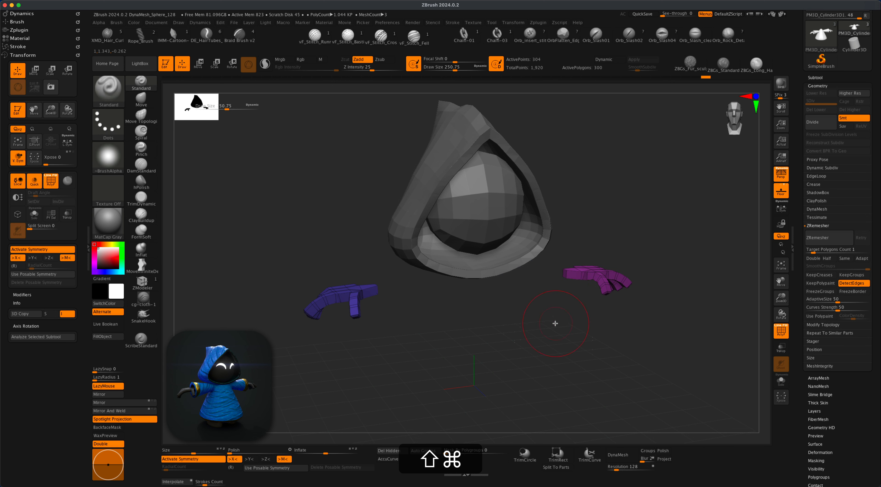
# Split the hidden robe and sleeves into their own subtool with Split Hidden, and select that subtool.
pyautogui.click(818, 77)
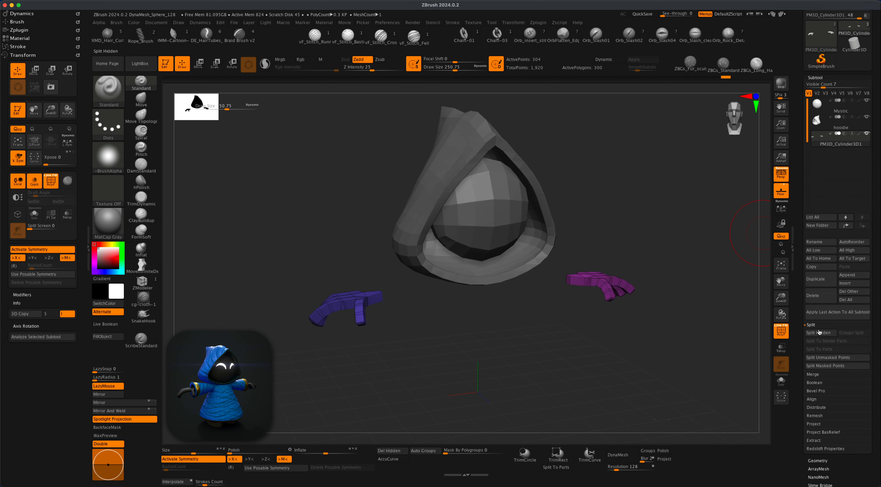
pyautogui.click(819, 333)
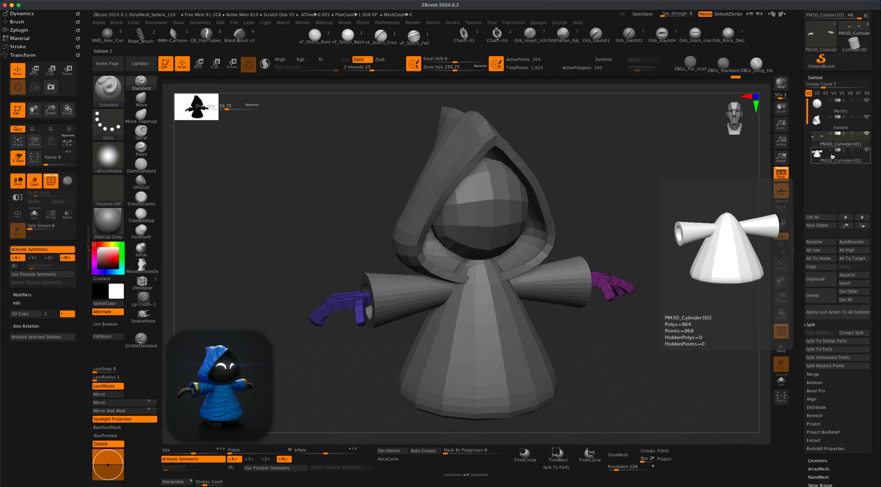
pyautogui.click(829, 158)
pyautogui.moveTo(665, 305); pyautogui.dragTo(629, 333)
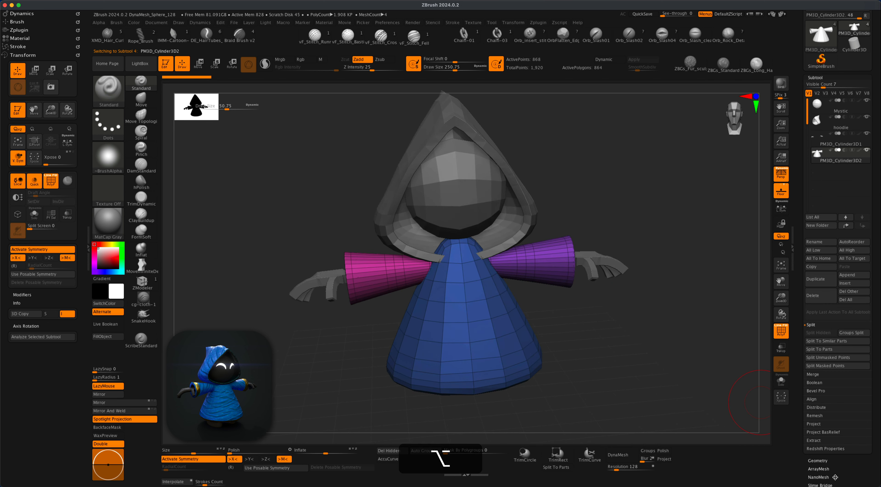
# Try ZRemesher on the robe and sleeves subtool with Target Polygons Count 1, and undo the remesh.
pyautogui.click(821, 460)
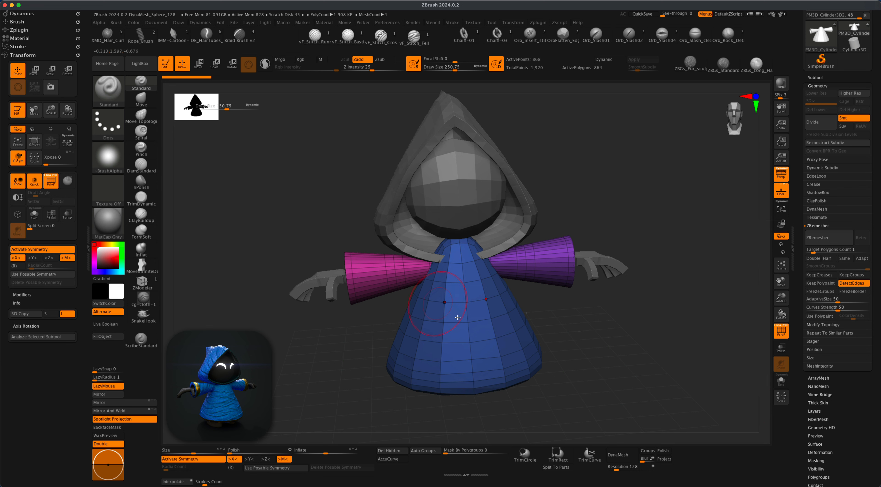
pyautogui.moveTo(591, 338); pyautogui.dragTo(598, 335)
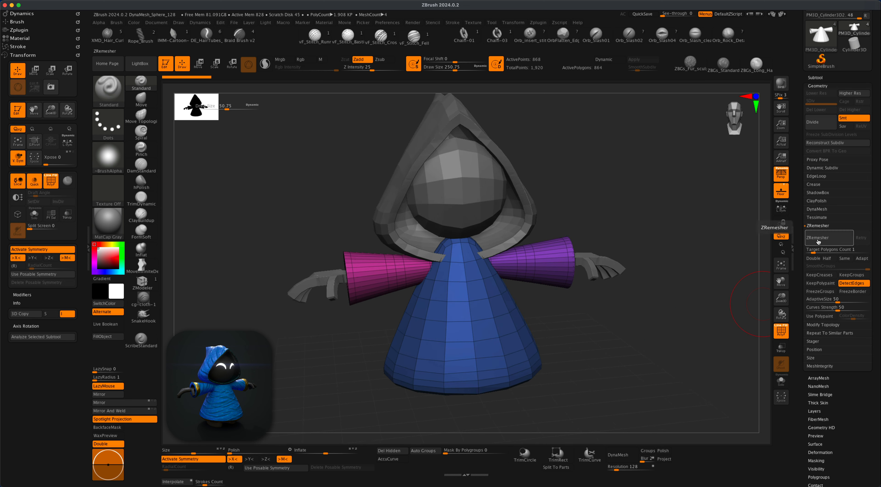
pyautogui.click(818, 239)
pyautogui.moveTo(680, 309)
pyautogui.mouseDown()
pyautogui.moveTo(692, 315)
pyautogui.moveTo(681, 309)
pyautogui.mouseUp()
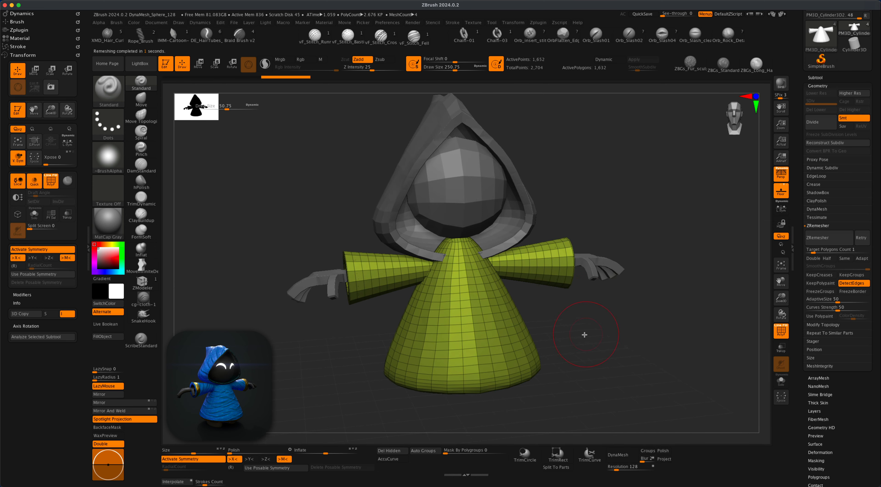
pyautogui.moveTo(583, 334)
pyautogui.mouseDown()
pyautogui.moveTo(568, 335)
pyautogui.moveTo(623, 318)
pyautogui.moveTo(608, 329)
pyautogui.mouseUp()
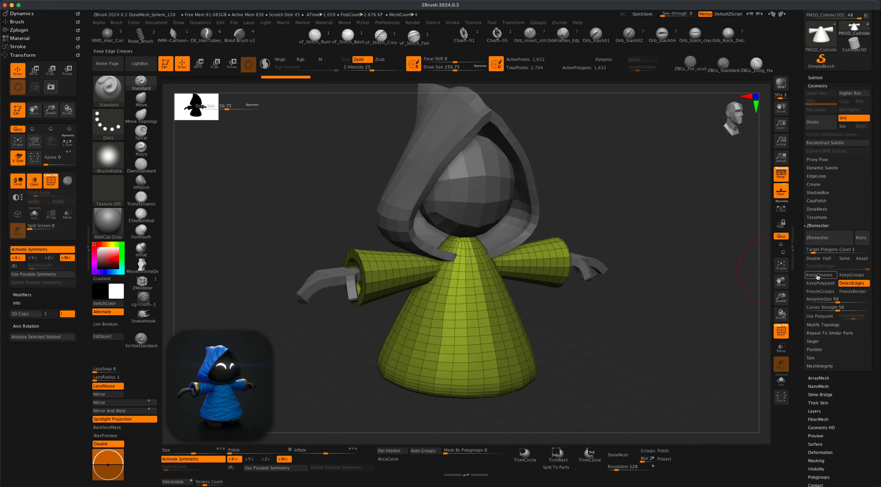
pyautogui.moveTo(548, 318); pyautogui.dragTo(554, 324)
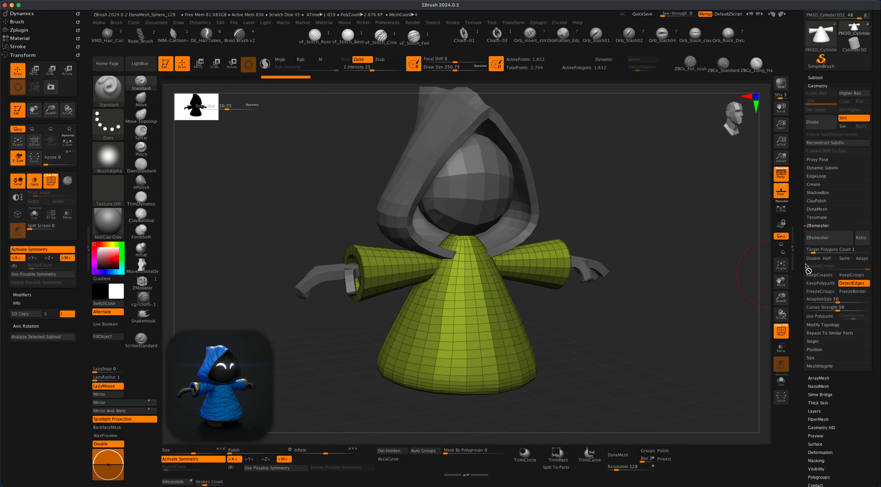
pyautogui.press('super+z')
pyautogui.press('super+z')
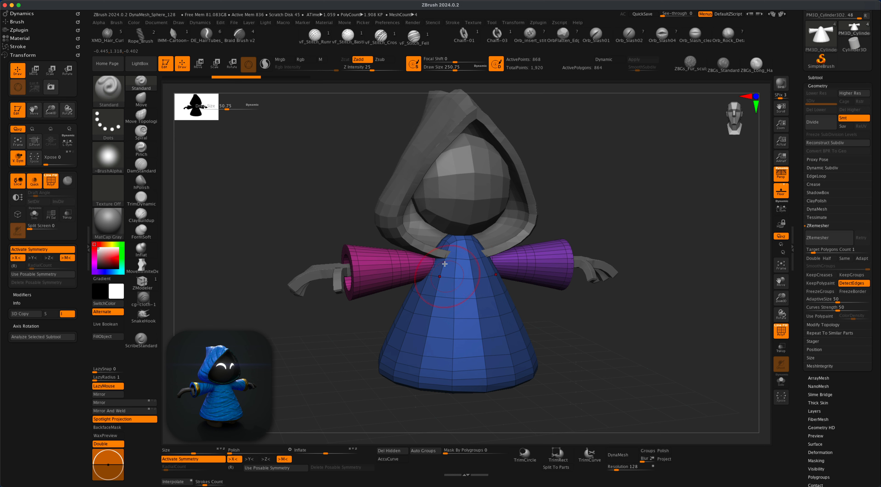
# Turn off symmetry and fuse the robe body and sleeves with the Remesh By Union deformer.
pyautogui.keyDown('alt'); pyautogui.moveTo(579, 329); pyautogui.dragTo(590, 340); pyautogui.keyUp('alt')
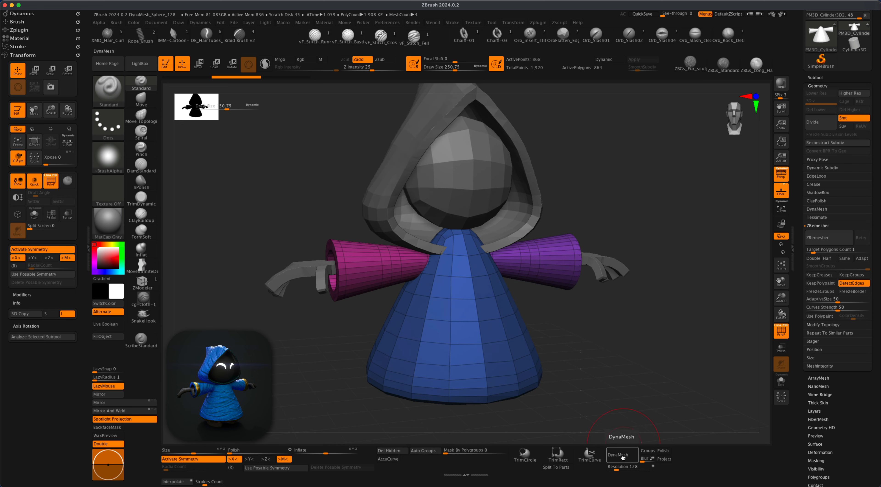
pyautogui.keyDown('alt'); pyautogui.moveTo(604, 379); pyautogui.dragTo(584, 364); pyautogui.keyUp('alt')
pyautogui.keyDown('alt'); pyautogui.moveTo(565, 324); pyautogui.dragTo(565, 325); pyautogui.keyUp('alt')
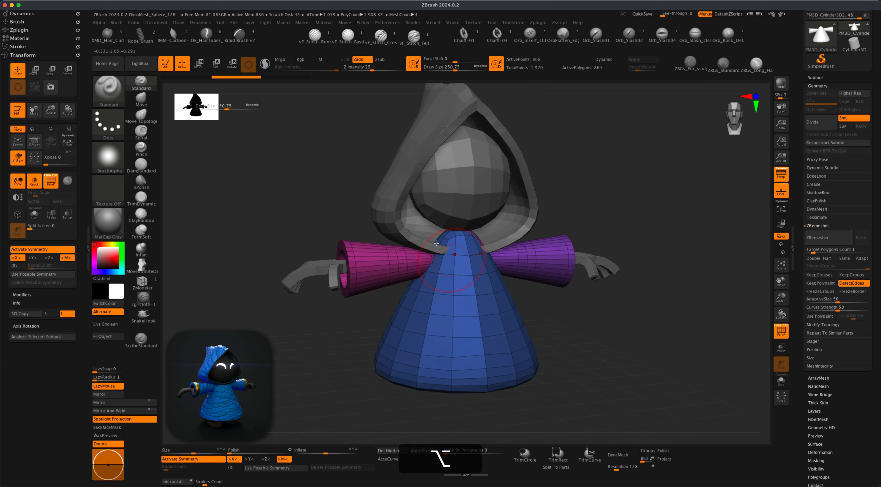
pyautogui.press('w')
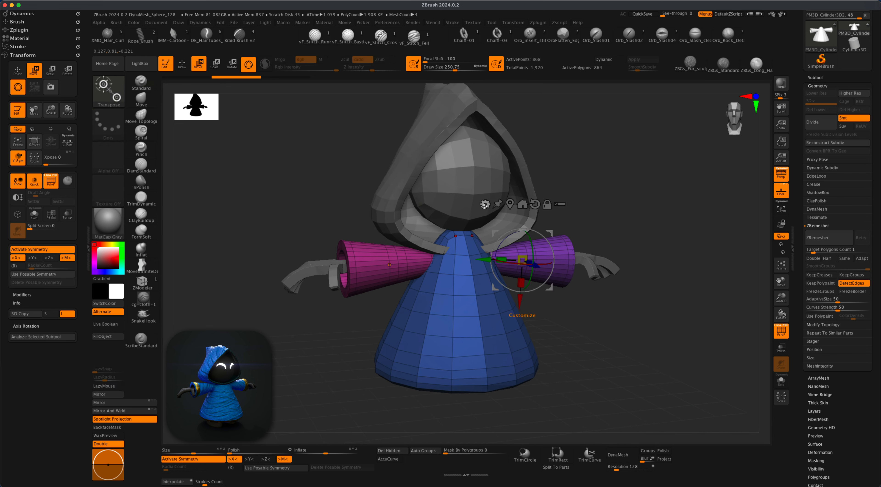
pyautogui.click(484, 204)
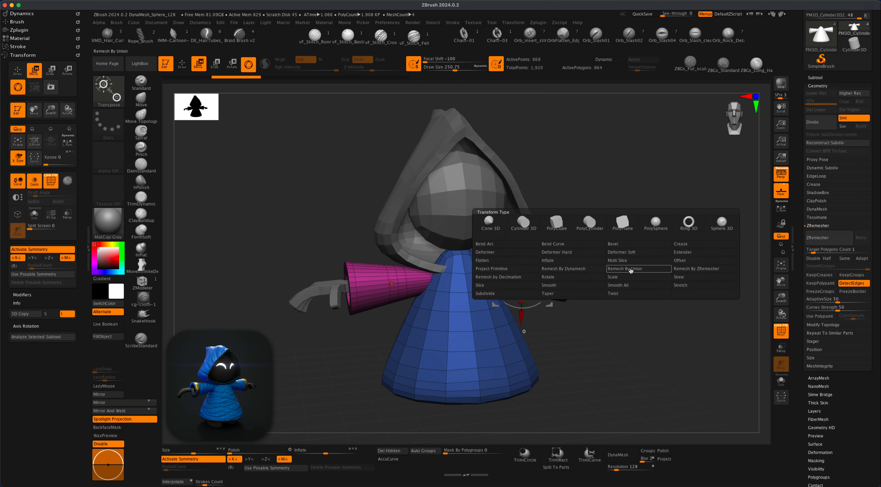
pyautogui.click(638, 270)
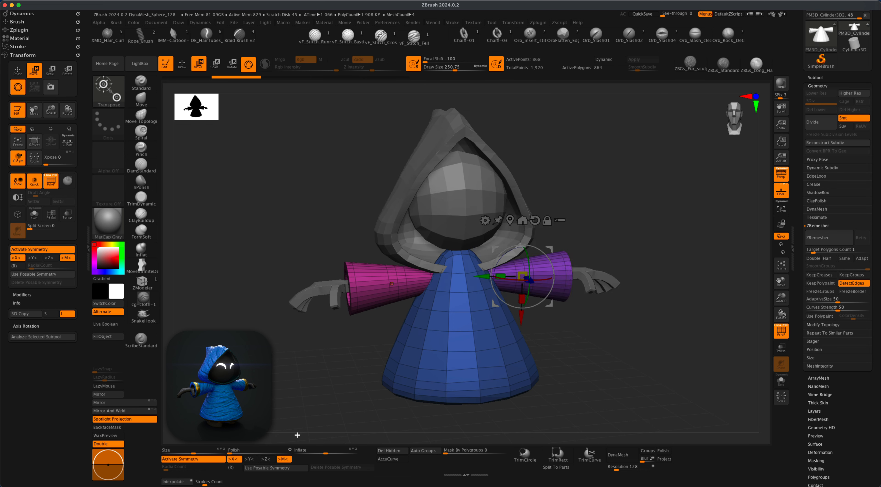
pyautogui.click(193, 460)
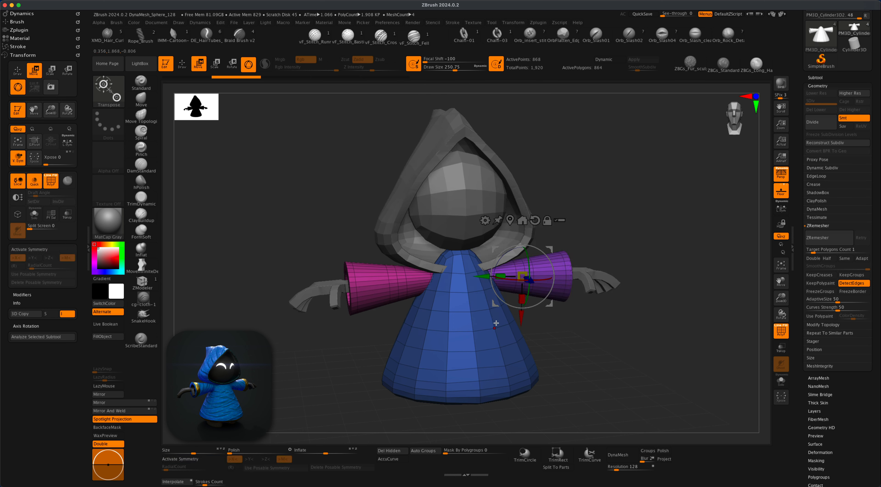
pyautogui.click(486, 221)
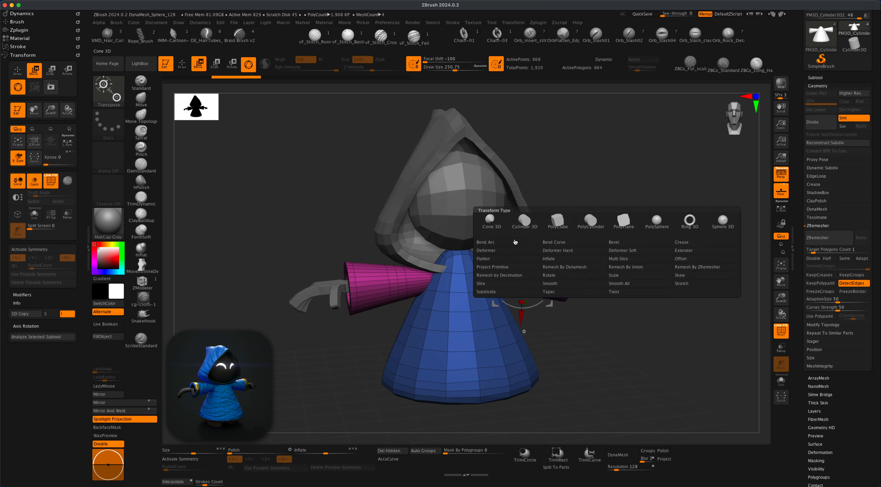
pyautogui.click(641, 269)
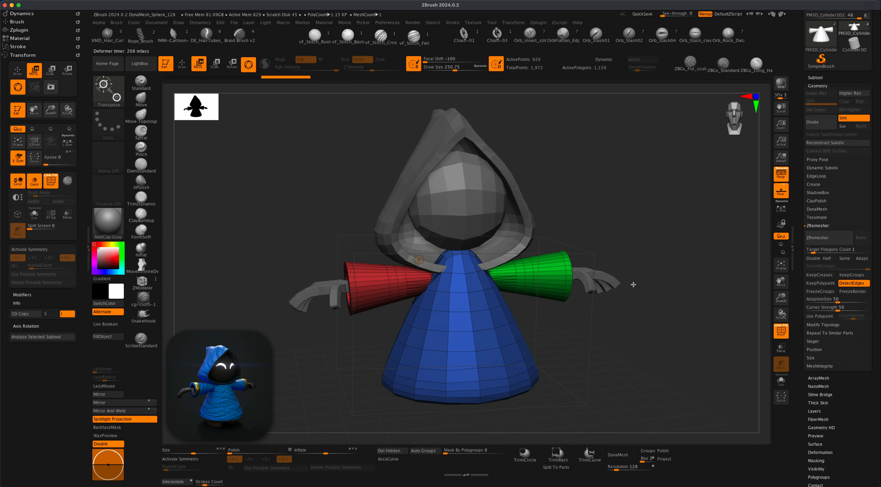
# Regroup the fused robe and sleeves with Auto Groups, and close the Remesh By Union deformer keeping its result.
pyautogui.moveTo(633, 284); pyautogui.dragTo(642, 274)
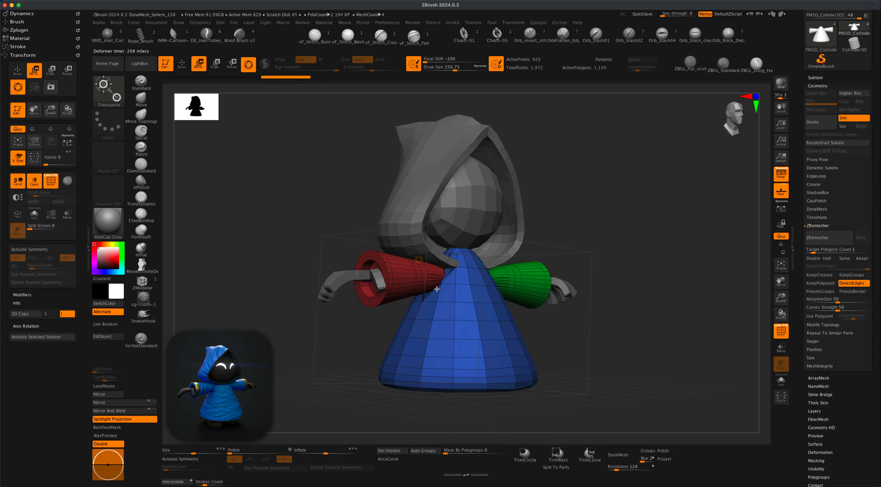
pyautogui.moveTo(361, 346)
pyautogui.mouseDown()
pyautogui.moveTo(334, 347)
pyautogui.moveTo(371, 348)
pyautogui.moveTo(305, 352)
pyautogui.moveTo(355, 340)
pyautogui.mouseUp()
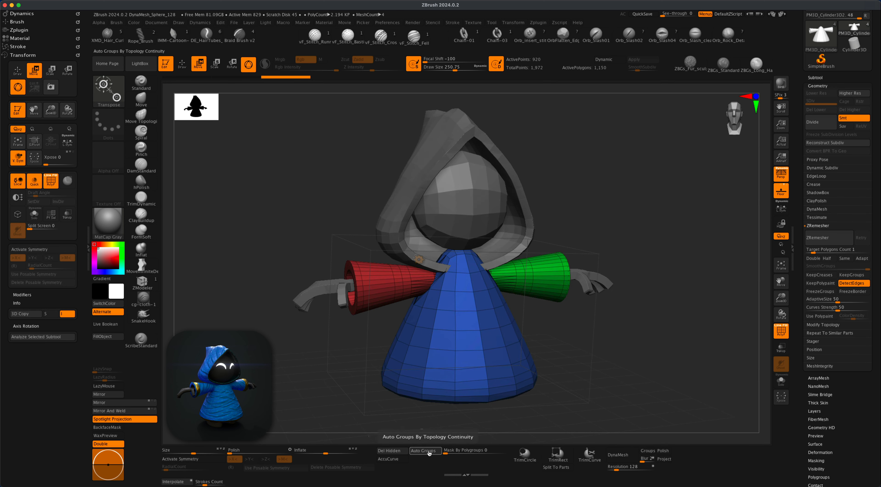
pyautogui.click(424, 451)
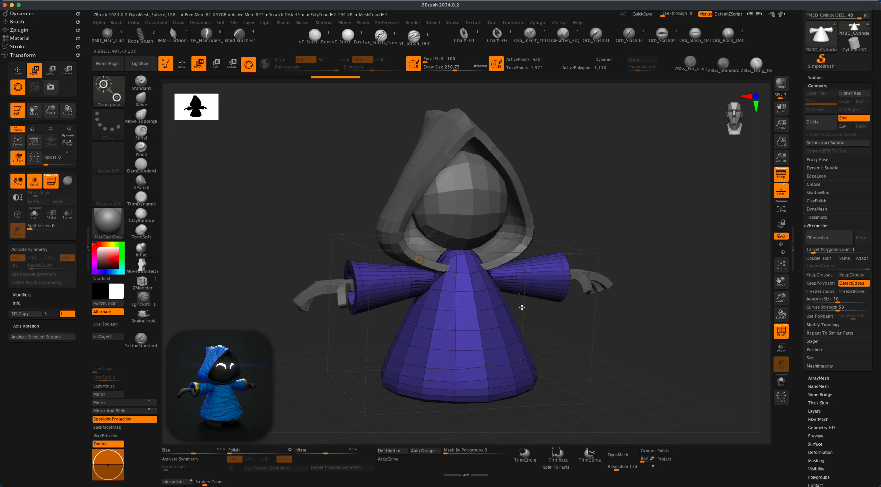
pyautogui.click(418, 261)
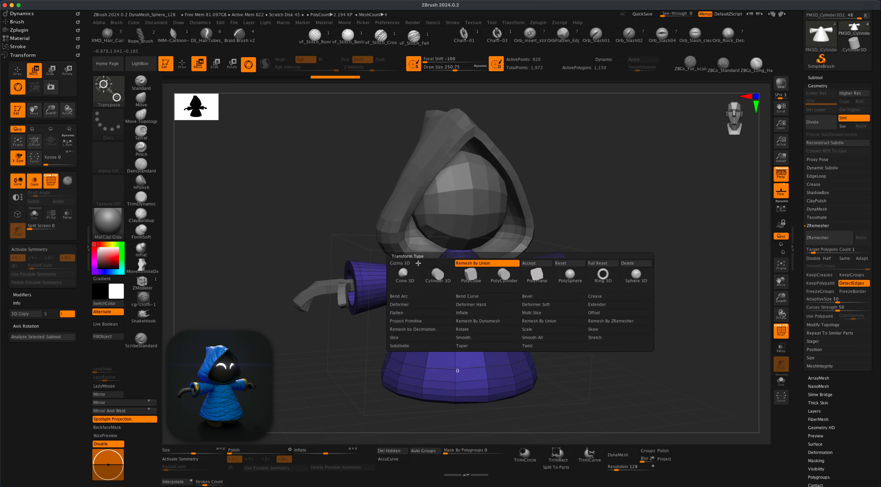
pyautogui.click(457, 275)
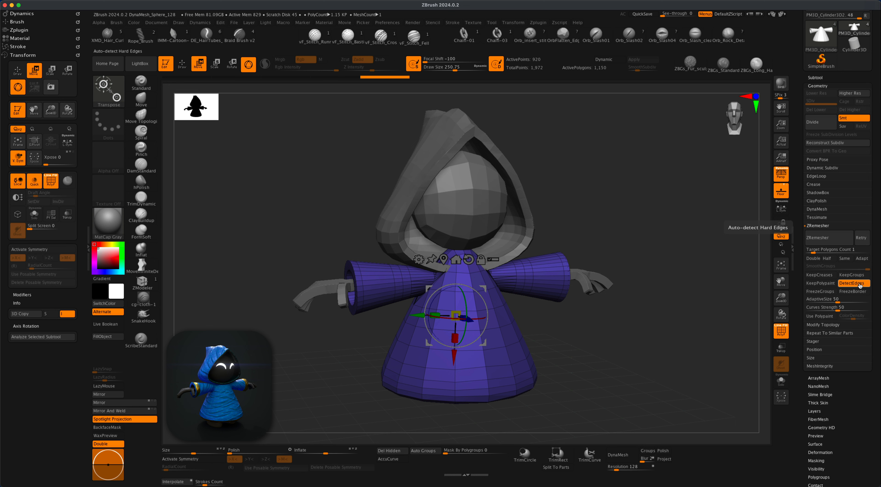
# Reactivate X symmetry and ZRemesh the fused robe and sleeves with Target Polygons Count 1.
pyautogui.click(178, 459)
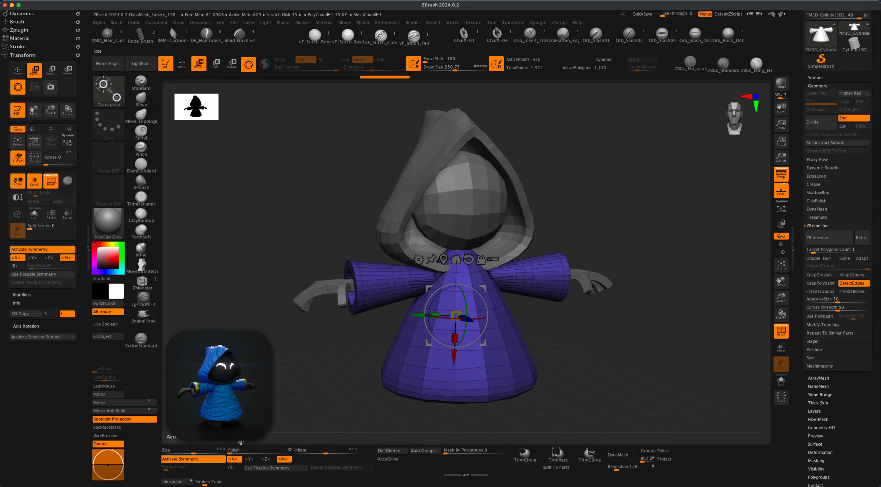
pyautogui.click(837, 249)
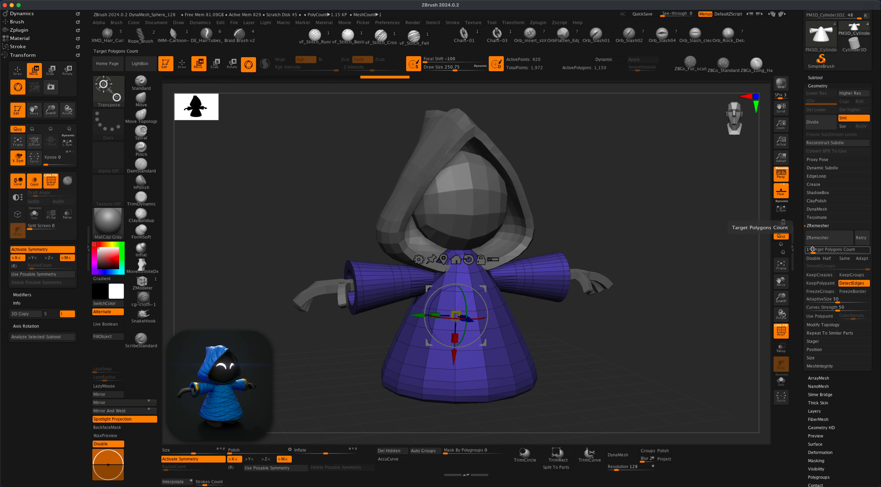
pyautogui.press('Return')
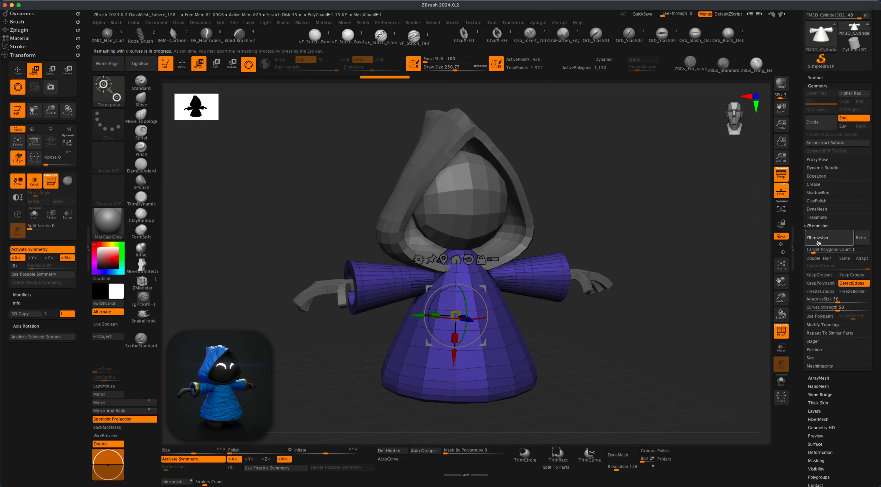
pyautogui.moveTo(591, 335); pyautogui.dragTo(495, 266)
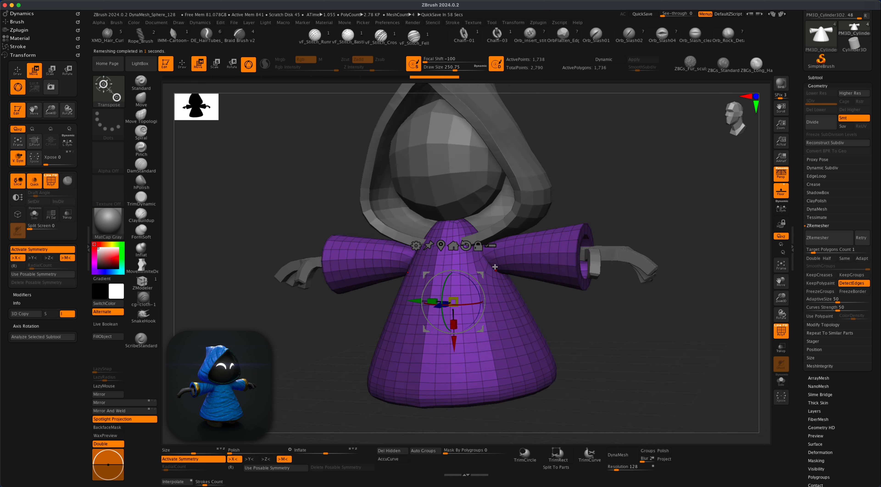
pyautogui.moveTo(568, 339); pyautogui.dragTo(581, 339)
# Reduce the fused robe and sleeves further by running ZRemesher with Half enabled.
pyautogui.click(827, 258)
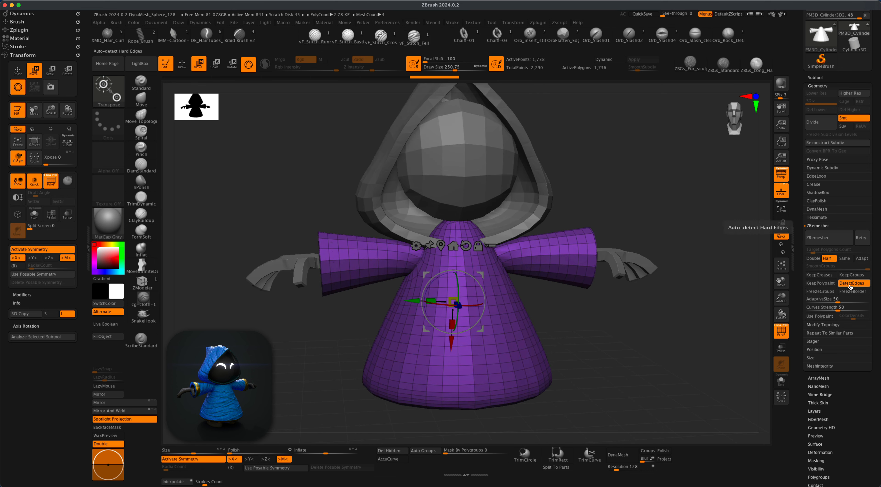
pyautogui.click(827, 242)
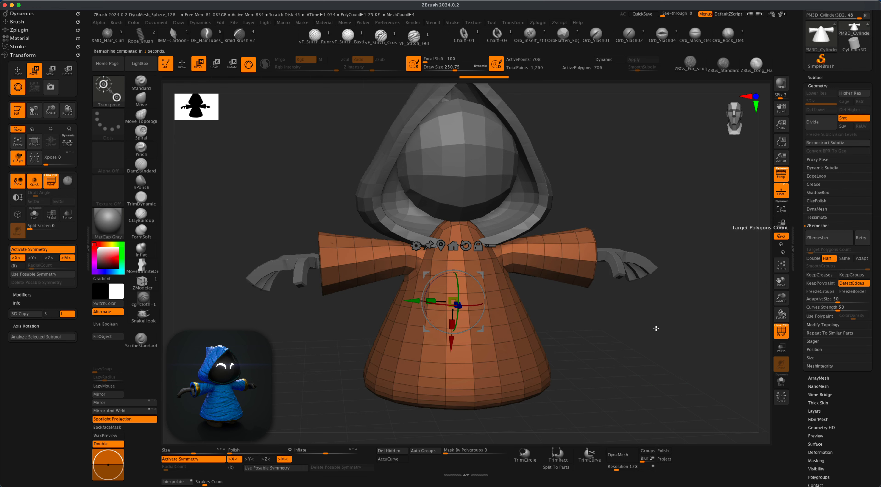
pyautogui.moveTo(656, 329); pyautogui.dragTo(613, 351)
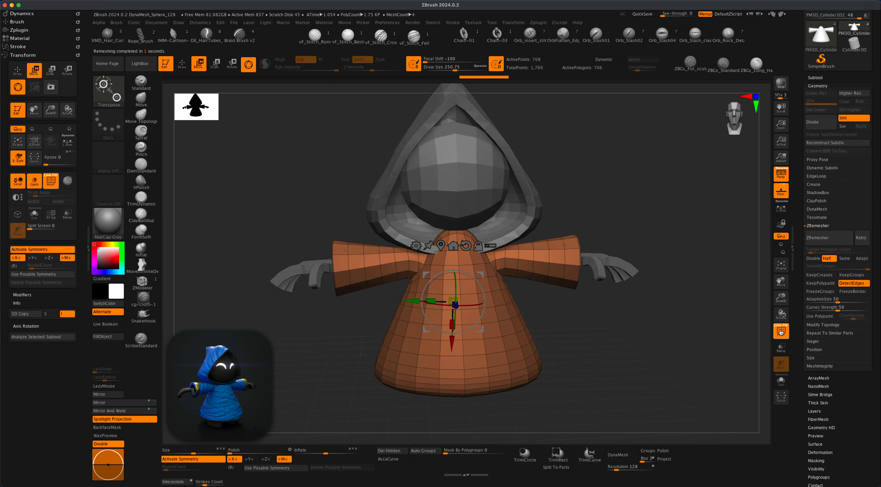
# Turn off the polyframe display on the remeshed robe and switch to the Move brush.
pyautogui.click(780, 331)
pyautogui.keyDown('alt'); pyautogui.moveTo(621, 340); pyautogui.dragTo(622, 343); pyautogui.keyUp('alt')
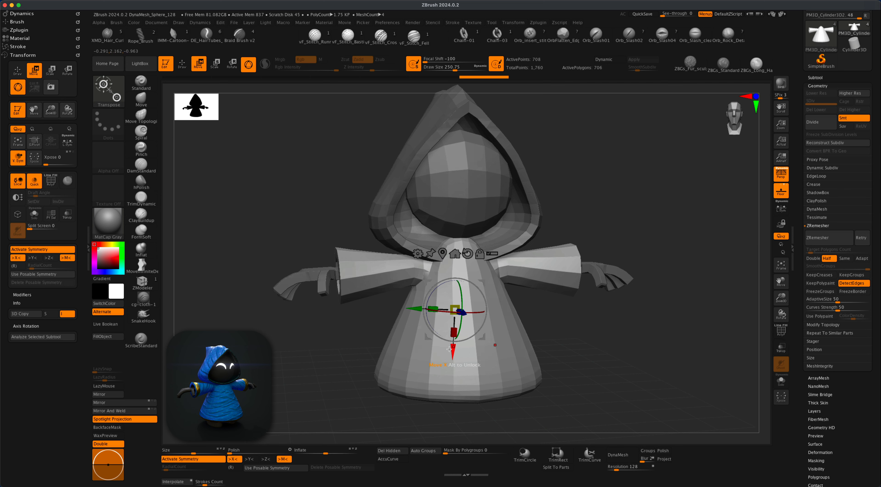
pyautogui.keyDown('alt'); pyautogui.moveTo(591, 346); pyautogui.dragTo(590, 351); pyautogui.keyUp('alt')
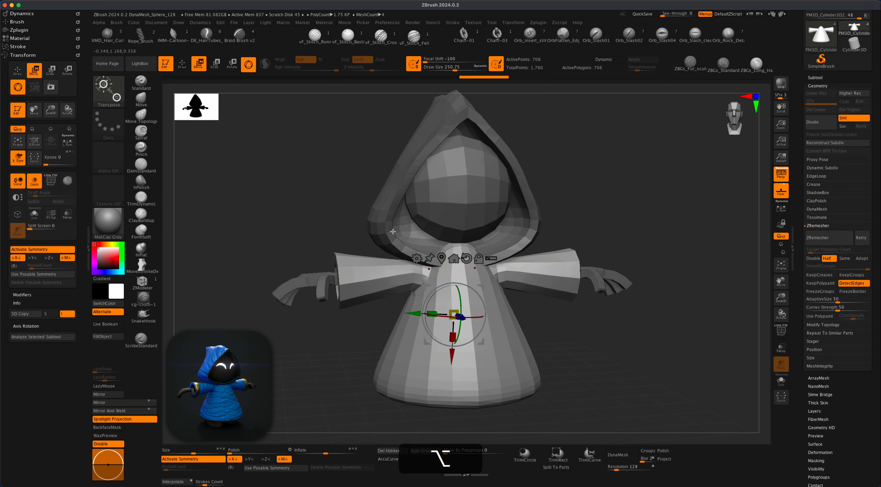
pyautogui.click(141, 98)
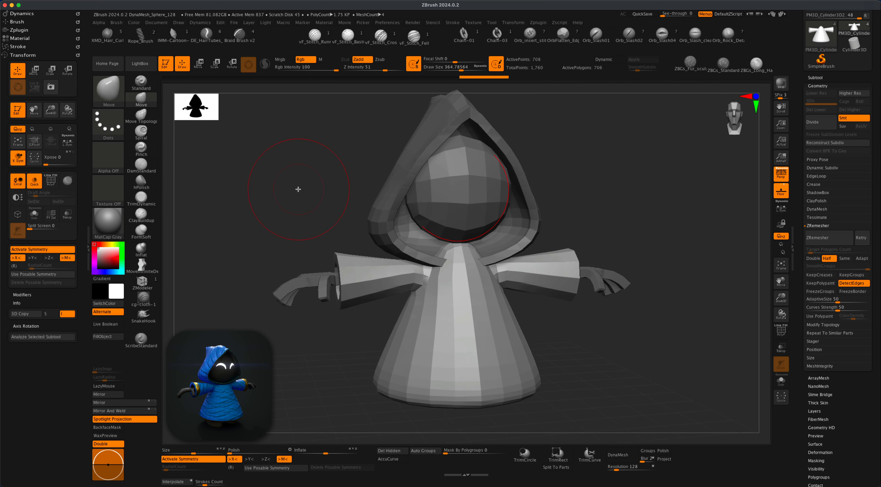
# Push the top of the robe down below the hood with the Move brush at a draw size of about 293.
pyautogui.press('s')
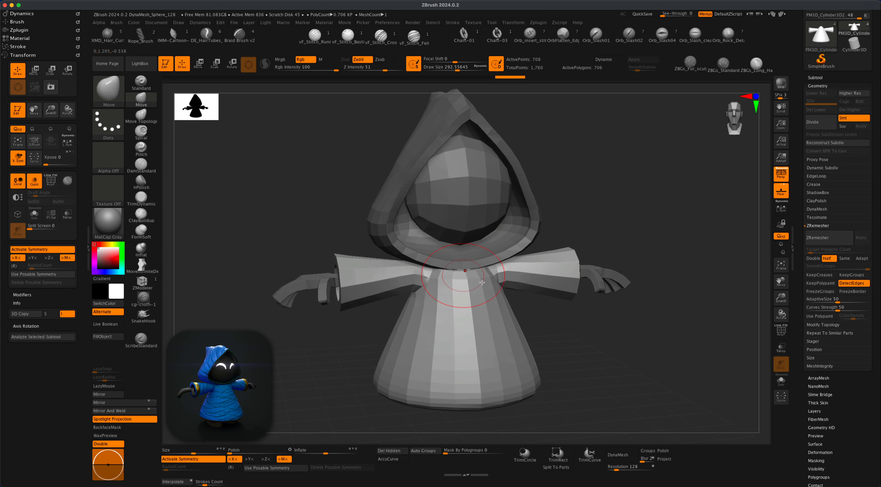
pyautogui.moveTo(593, 330)
pyautogui.mouseDown()
pyautogui.moveTo(536, 321)
pyautogui.moveTo(596, 310)
pyautogui.mouseUp()
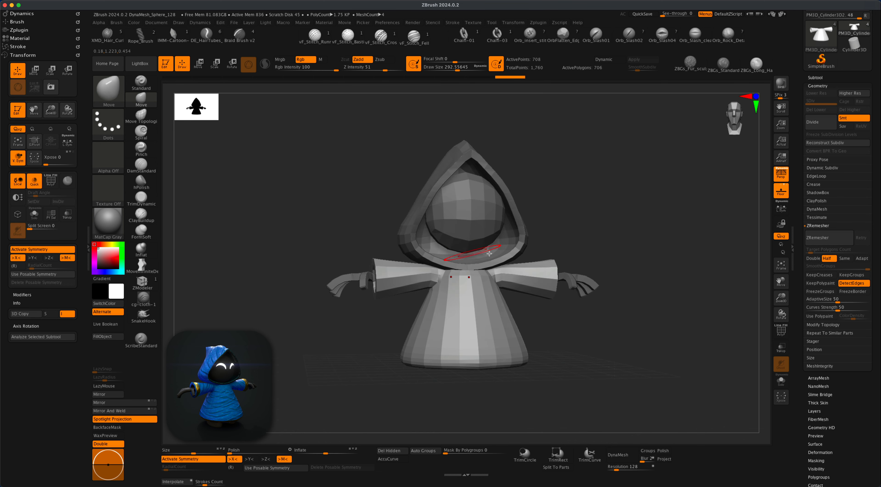
pyautogui.moveTo(554, 239); pyautogui.dragTo(607, 247)
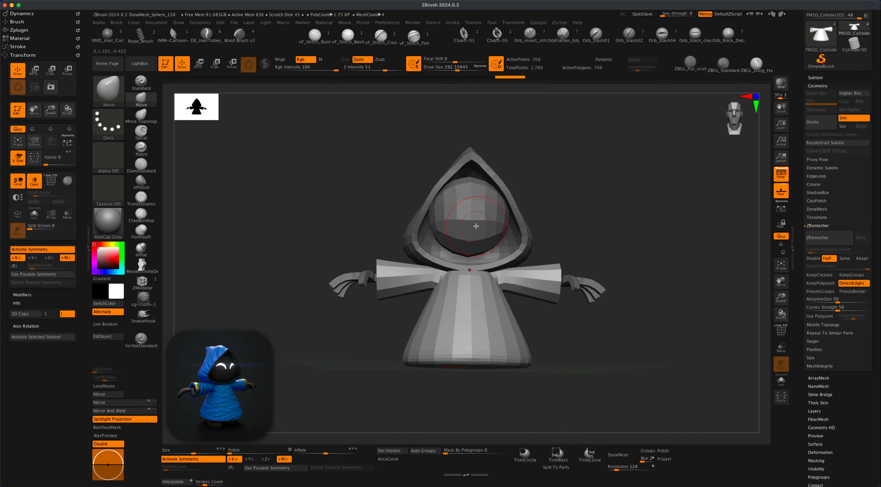
# Scale the head sphere uniformly to about 0.94 and adjust its height inside the hood.
pyautogui.keyDown('alt'); pyautogui.click(475, 220); pyautogui.keyUp('alt')
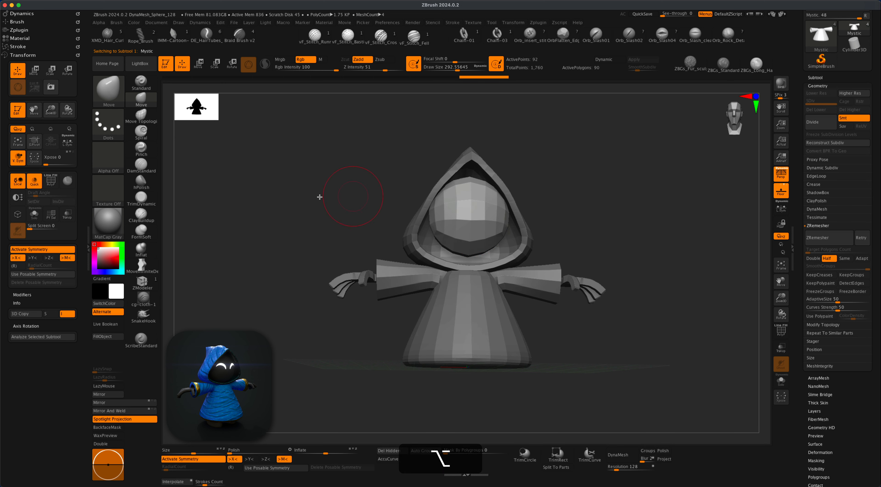
pyautogui.press('w')
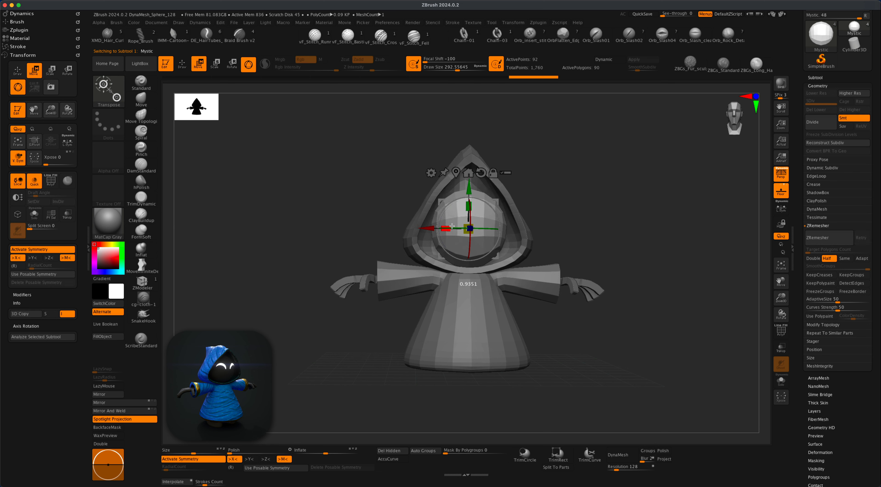
pyautogui.moveTo(649, 244)
pyautogui.mouseDown()
pyautogui.moveTo(633, 253)
pyautogui.moveTo(644, 251)
pyautogui.mouseUp()
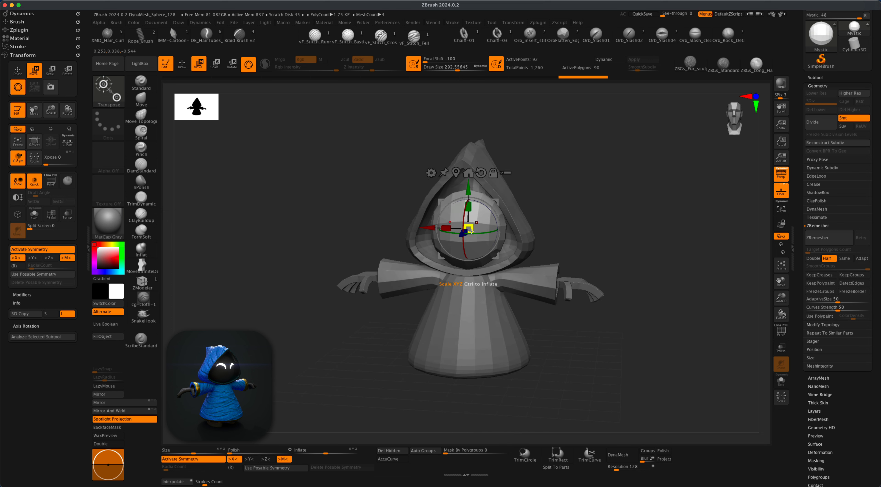
pyautogui.moveTo(470, 192); pyautogui.dragTo(469, 192)
pyautogui.moveTo(581, 197); pyautogui.dragTo(569, 197)
# Squash the hood vertically to about 0.85 from a pivot at its lower rim, working with perspective off and restoring it.
pyautogui.keyDown('alt'); pyautogui.click(509, 198); pyautogui.keyUp('alt')
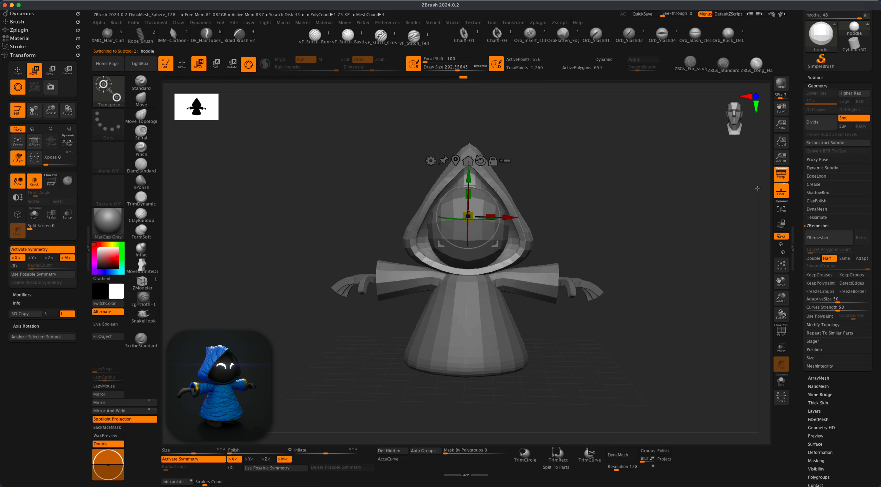
pyautogui.click(780, 176)
pyautogui.press('shift')
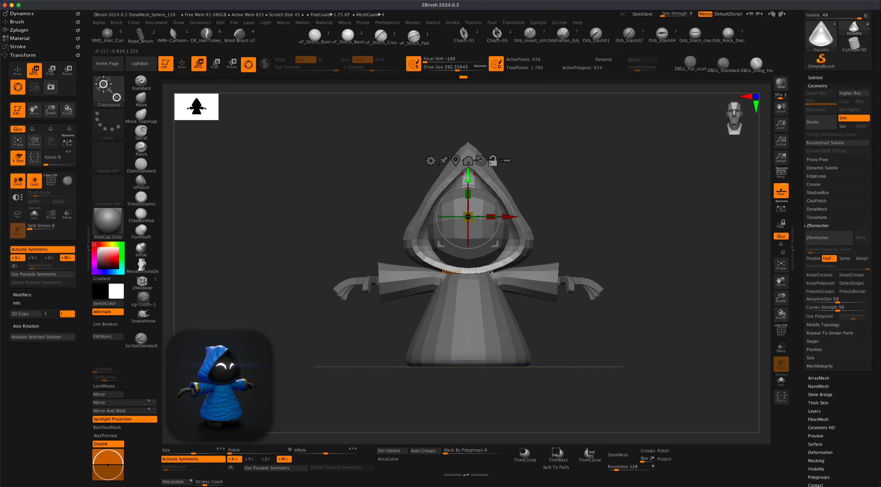
pyautogui.keyDown('alt'); pyautogui.moveTo(466, 177); pyautogui.dragTo(469, 253); pyautogui.keyUp('alt')
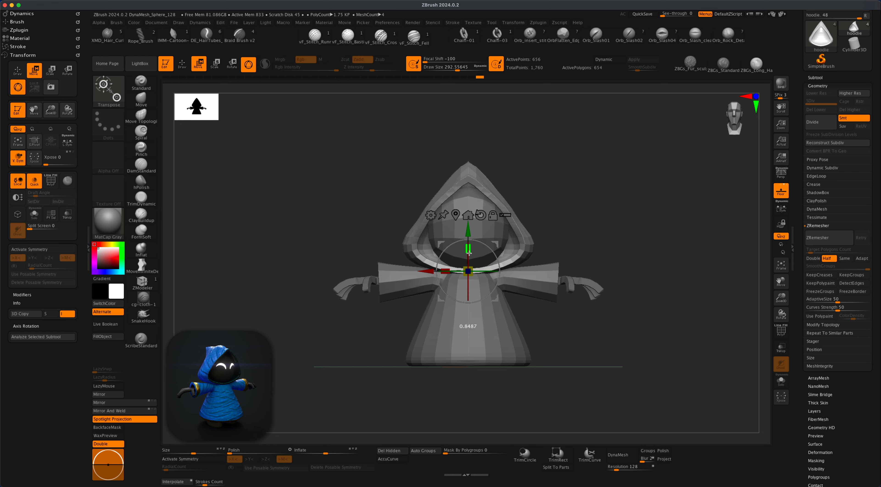
pyautogui.moveTo(560, 210); pyautogui.dragTo(545, 230)
pyautogui.click(780, 173)
pyautogui.keyDown('alt'); pyautogui.moveTo(609, 261); pyautogui.dragTo(611, 306); pyautogui.keyUp('alt')
# Leave the transform gizmo for the Move brush and save the character tool.
pyautogui.press('q')
pyautogui.moveTo(328, 263)
pyautogui.keyDown('alt'); pyautogui.mouseDown()
pyautogui.moveTo(294, 304)
pyautogui.moveTo(321, 314)
pyautogui.moveTo(307, 314)
pyautogui.moveTo(327, 341)
pyautogui.moveTo(549, 382)
pyautogui.mouseUp(); pyautogui.keyUp('alt')
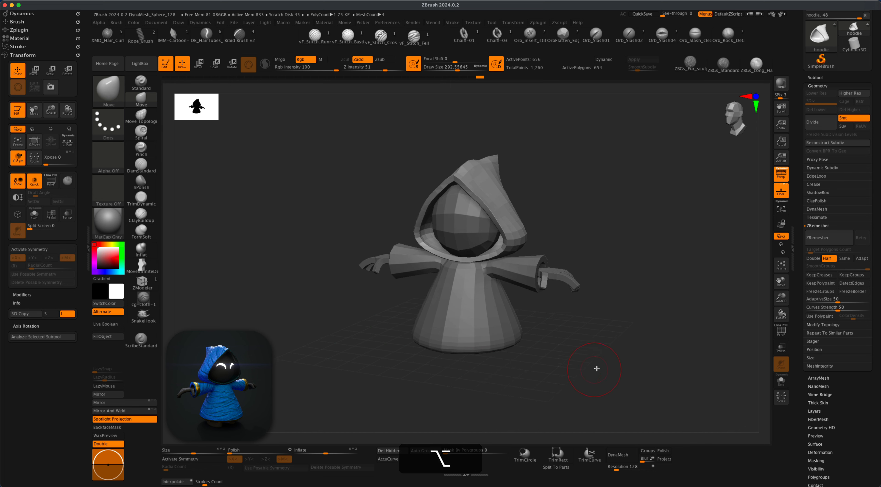
pyautogui.keyDown('alt'); pyautogui.moveTo(597, 368); pyautogui.dragTo(655, 325); pyautogui.keyUp('alt')
pyautogui.scroll(5, 867, 383)
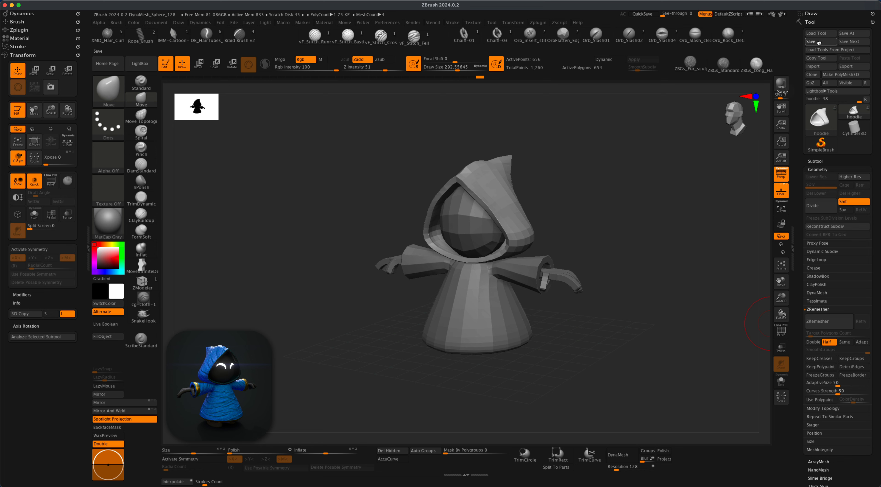
# Insert a Sphere3D as a new subtool after the hood and make it active.
pyautogui.click(815, 161)
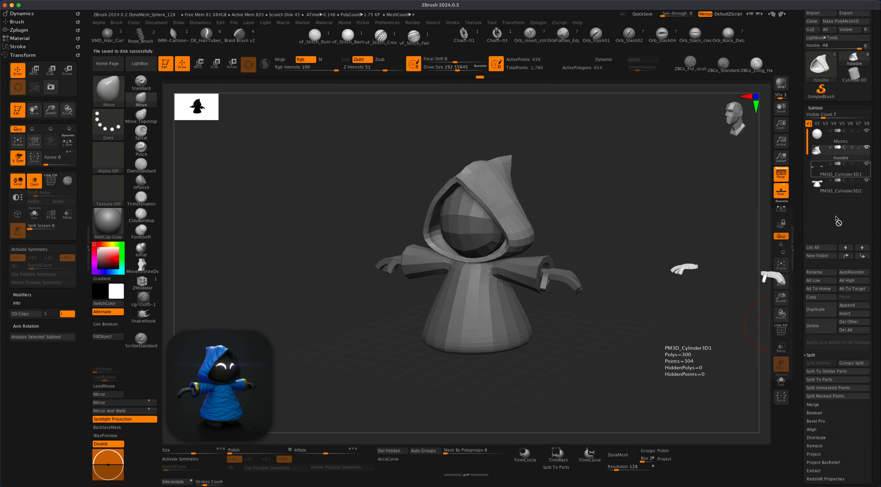
pyautogui.click(850, 314)
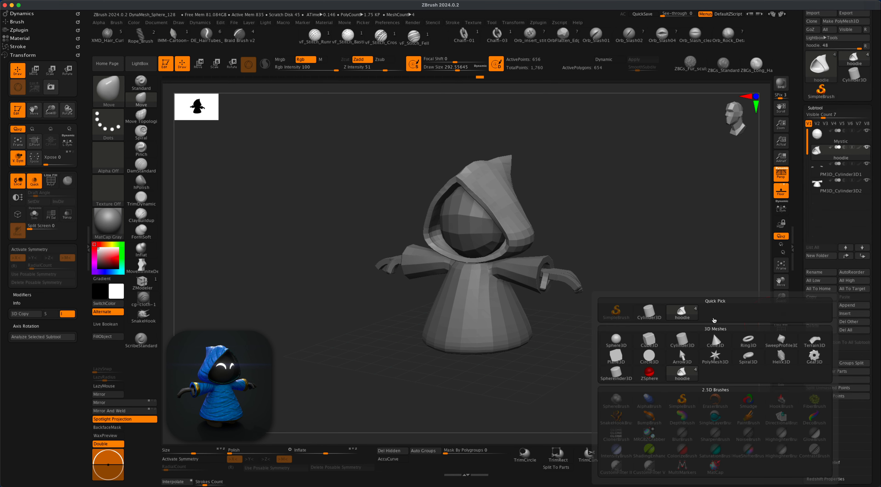
pyautogui.click(607, 345)
pyautogui.moveTo(578, 244); pyautogui.dragTo(631, 268)
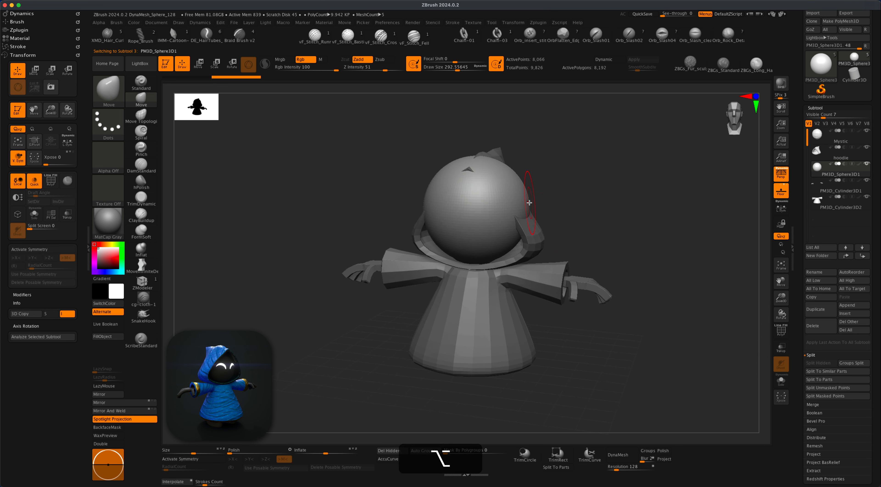
pyautogui.moveTo(529, 202); pyautogui.dragTo(611, 230)
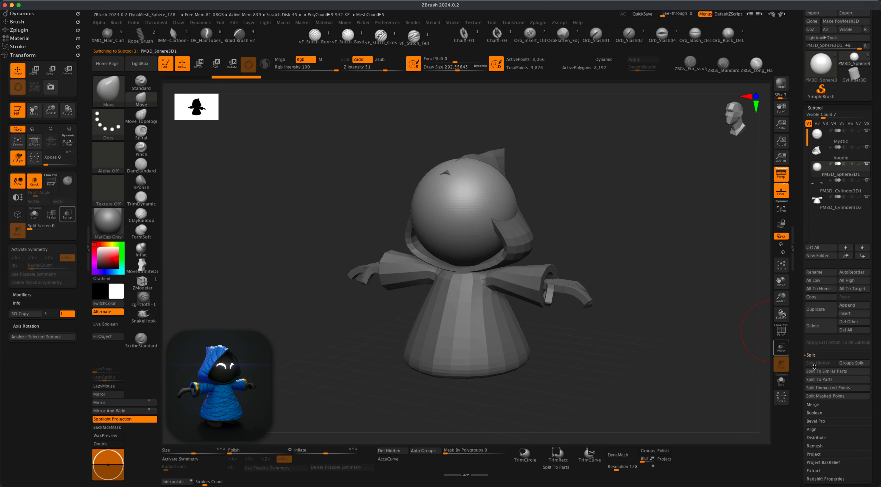
# ZRemesh the new sphere with X symmetry on, Adapt off and Target Polygons Count 0.5.
pyautogui.moveTo(876, 405); pyautogui.dragTo(877, 367)
pyautogui.click(816, 424)
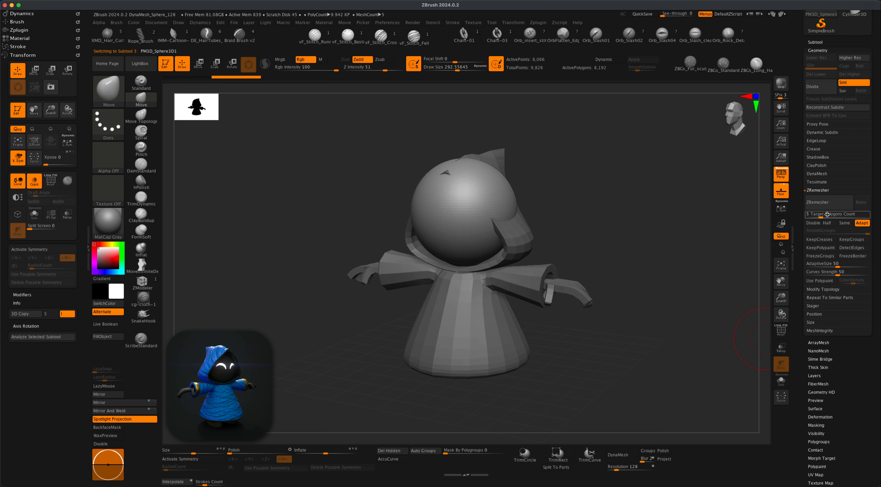
pyautogui.click(827, 214)
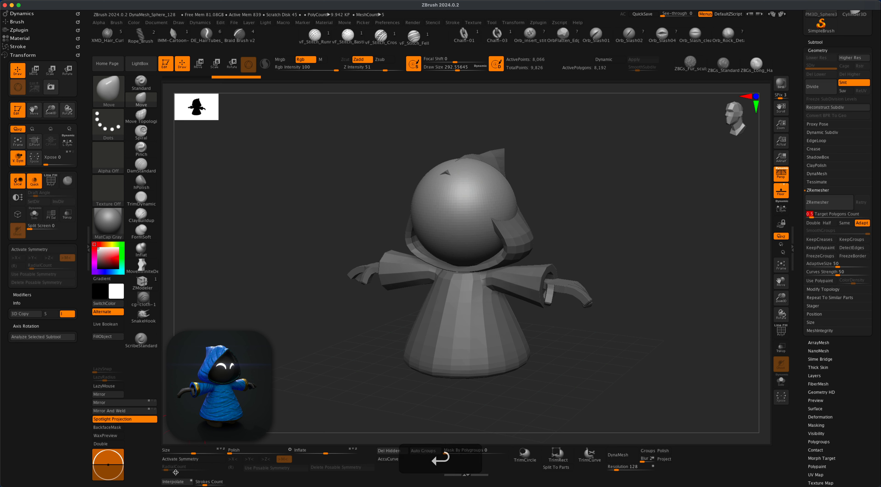
pyautogui.press('x')
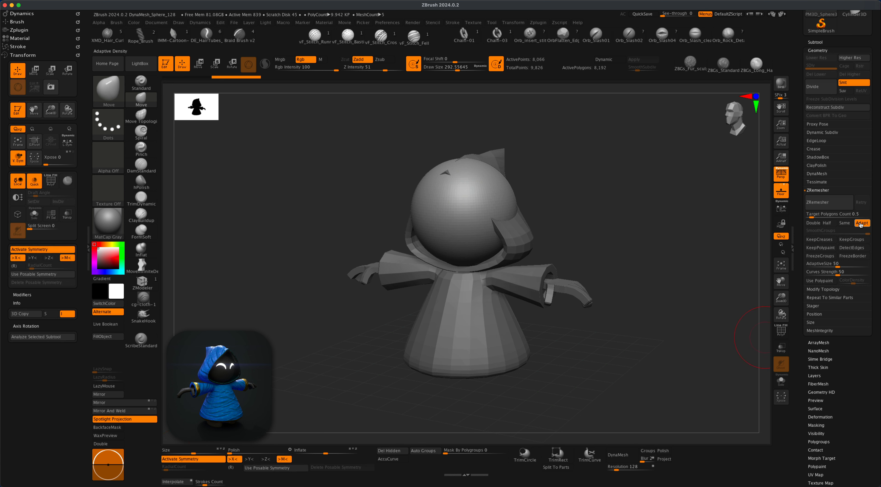
pyautogui.click(829, 202)
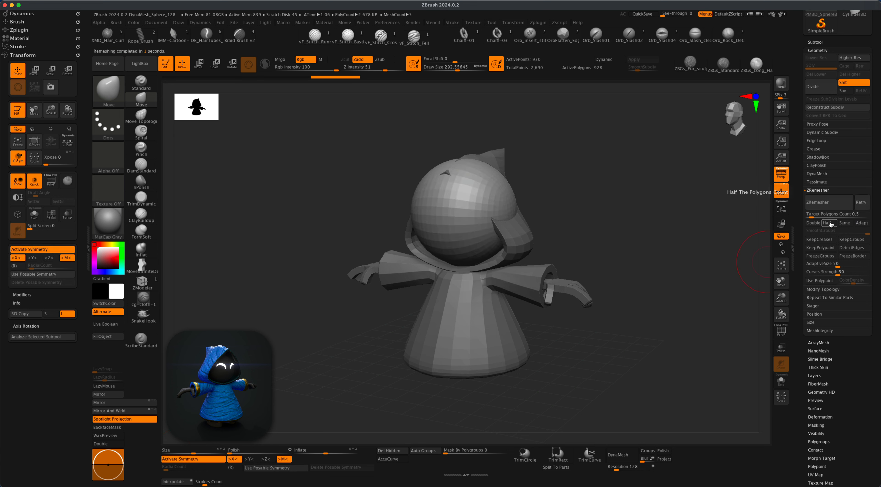
# Reduce the sphere to a coarse low-poly mesh by running ZRemesher repeatedly with Half enabled.
pyautogui.click(828, 223)
pyautogui.click(831, 205)
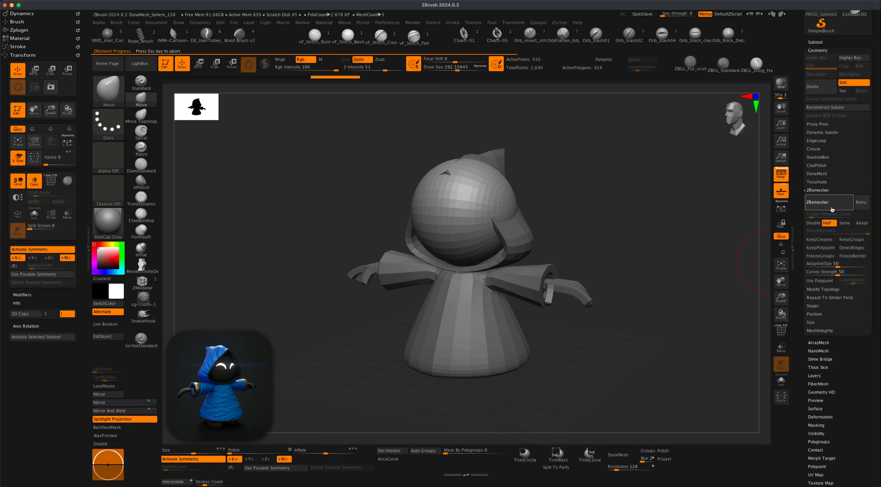
pyautogui.click(831, 208)
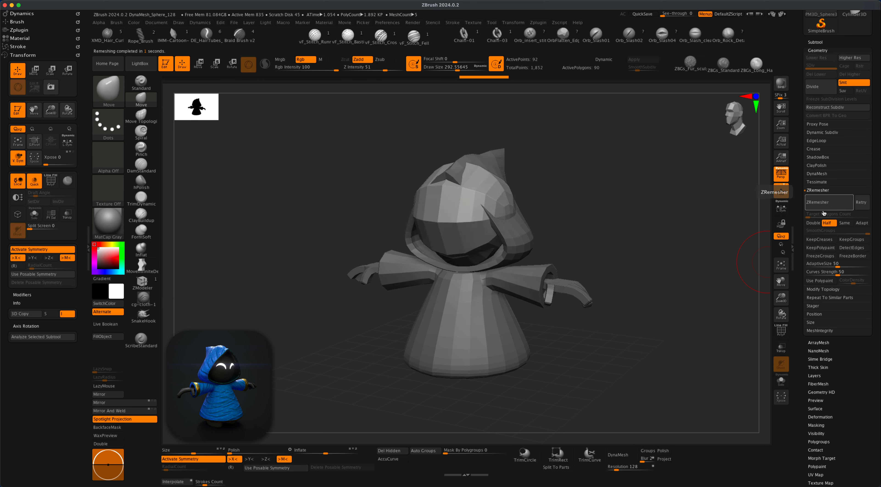
# In a side view without perspective, move the low-poly sphere beneath the robe, scale it down and tuck it against the hem.
pyautogui.moveTo(668, 297); pyautogui.dragTo(617, 285)
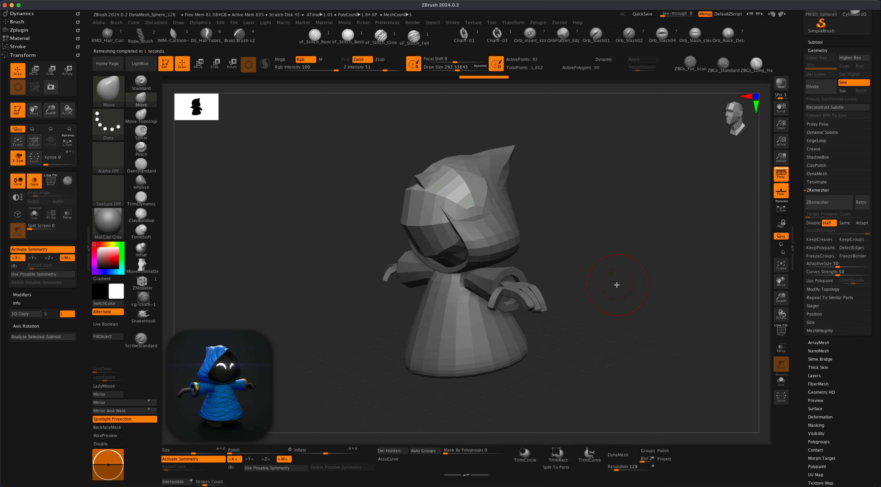
pyautogui.click(199, 65)
pyautogui.moveTo(664, 264); pyautogui.dragTo(616, 255)
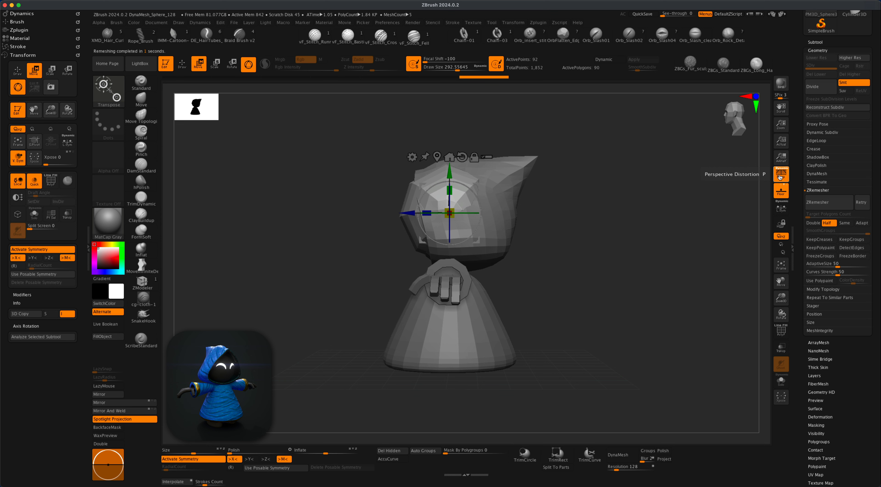
pyautogui.click(780, 176)
pyautogui.moveTo(479, 187); pyautogui.dragTo(468, 366)
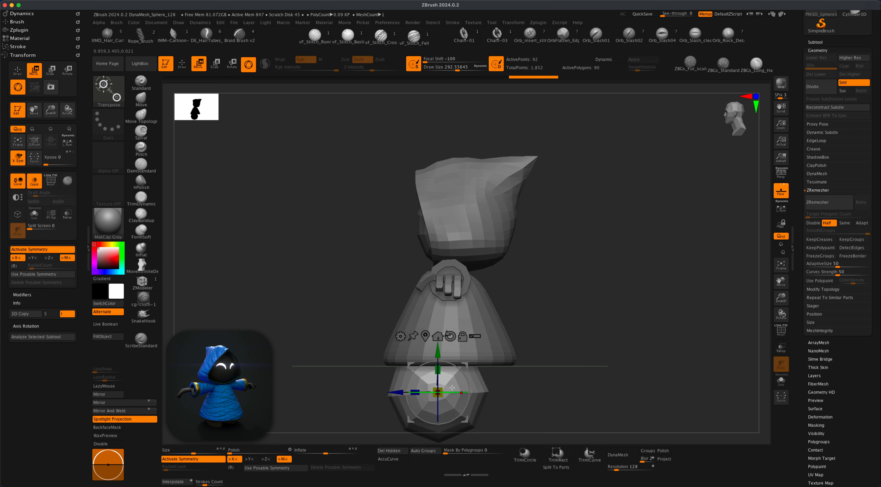
pyautogui.moveTo(438, 392); pyautogui.dragTo(430, 397)
pyautogui.moveTo(439, 349); pyautogui.dragTo(540, 351)
pyautogui.keyDown('alt'); pyautogui.moveTo(531, 363); pyautogui.dragTo(534, 369); pyautogui.keyUp('alt')
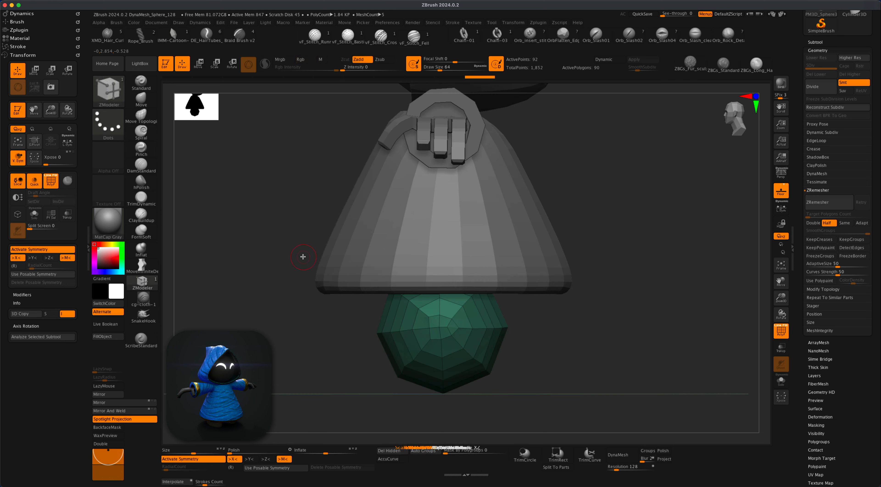
# Slice the sphere horizontally through its middle with SliceCurve, isolate the upper half and delete the hidden lower half.
pyautogui.keyDown('shift'); pyautogui.keyDown('super'); pyautogui.click(108, 89); pyautogui.keyUp('super'); pyautogui.keyUp('shift')
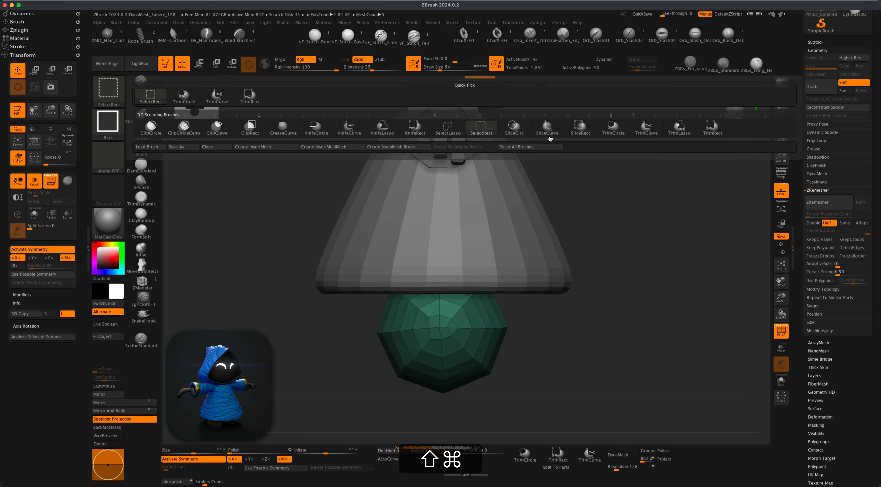
pyautogui.keyDown('shift'); pyautogui.keyDown('super'); pyautogui.click(548, 128); pyautogui.keyUp('super'); pyautogui.keyUp('shift')
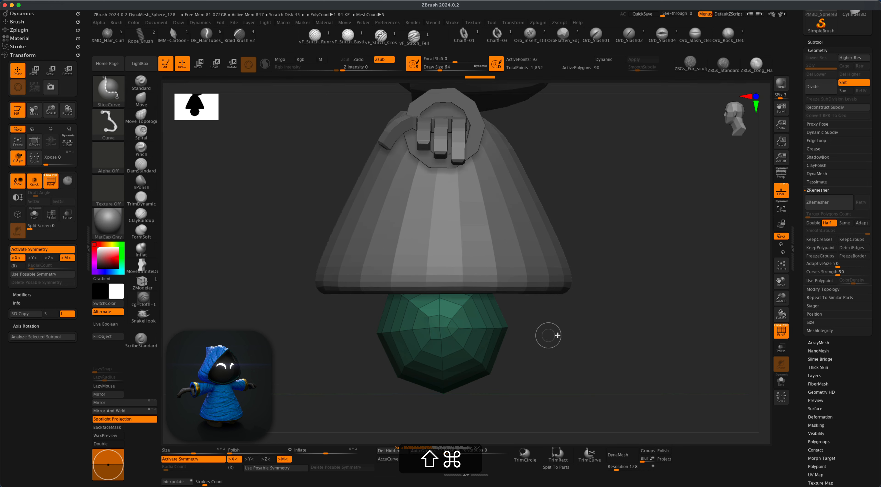
pyautogui.keyDown('shift'); pyautogui.keyDown('super'); pyautogui.moveTo(318, 326); pyautogui.dragTo(317, 327); pyautogui.keyUp('super'); pyautogui.keyUp('shift')
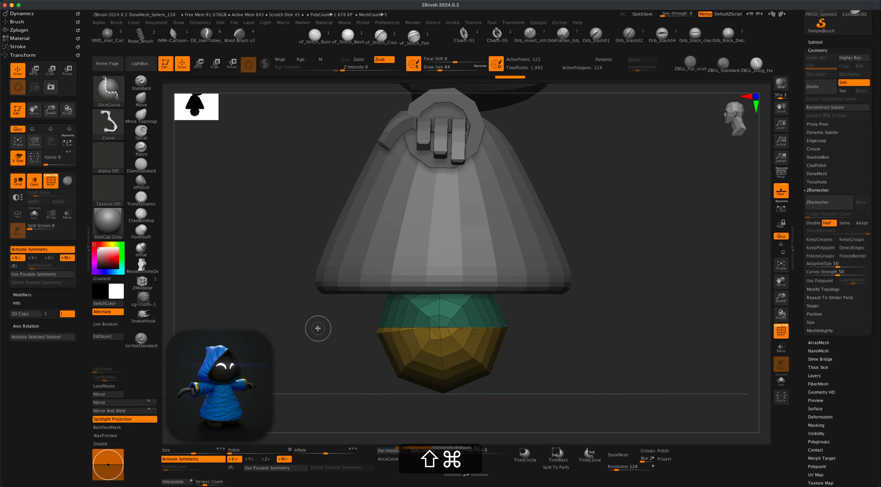
pyautogui.keyDown('shift'); pyautogui.keyDown('super'); pyautogui.click(410, 346); pyautogui.keyUp('super'); pyautogui.keyUp('shift')
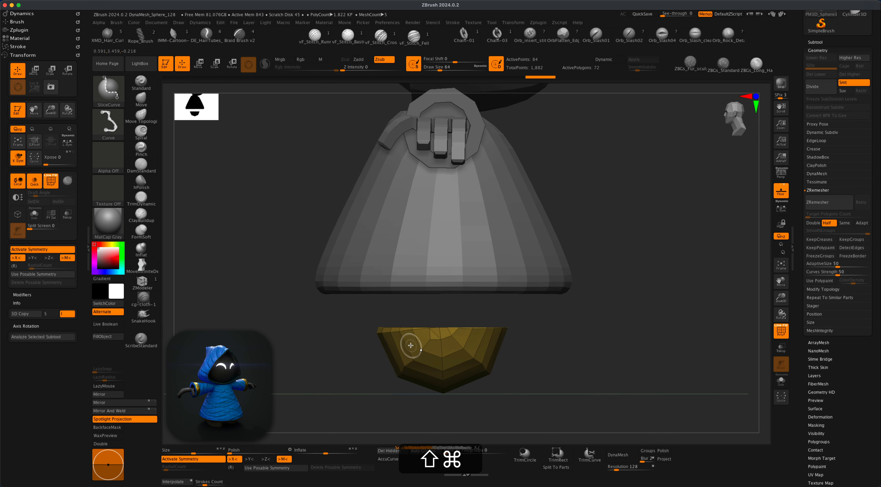
pyautogui.keyDown('shift'); pyautogui.keyDown('super'); pyautogui.click(411, 345); pyautogui.keyUp('super'); pyautogui.keyUp('shift')
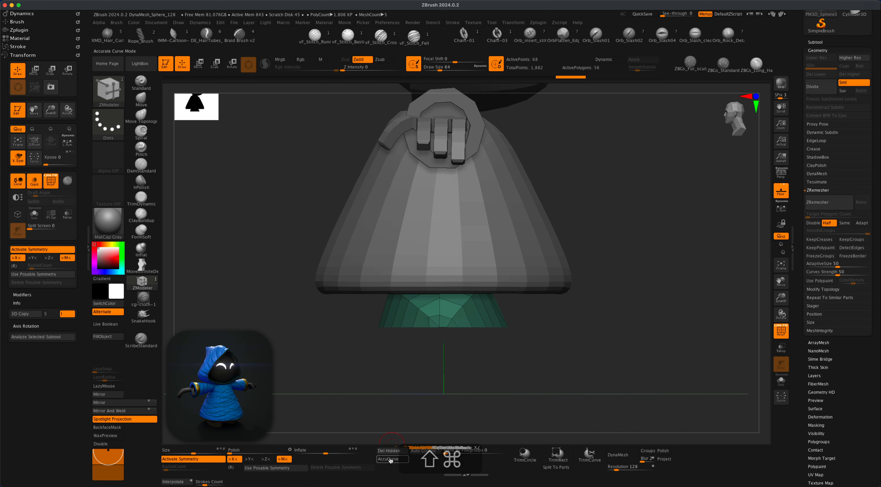
pyautogui.click(390, 451)
# Turn on double-sided display and narrow the half-sphere along X to the width of one foot.
pyautogui.moveTo(529, 374); pyautogui.dragTo(311, 406)
pyautogui.click(107, 443)
pyautogui.moveTo(412, 383); pyautogui.dragTo(606, 348)
pyautogui.moveTo(606, 348); pyautogui.dragTo(659, 337, button='right')
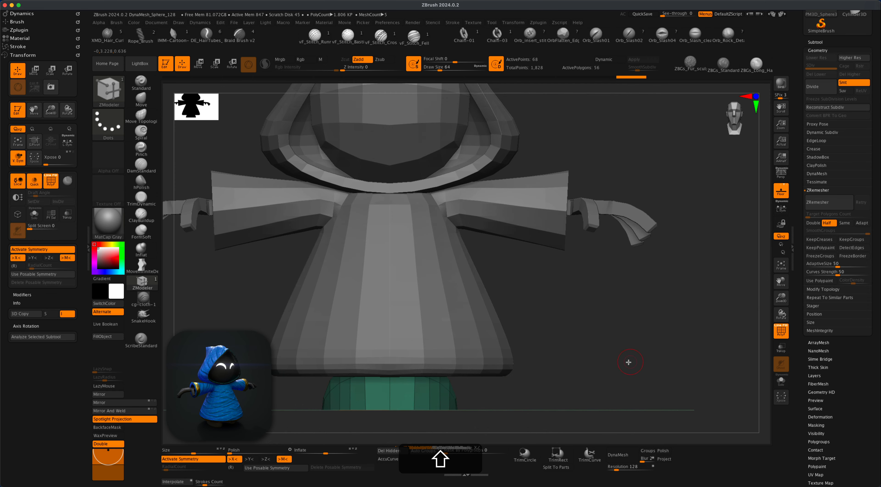
pyautogui.keyDown('alt'); pyautogui.moveTo(359, 245); pyautogui.dragTo(373, 208, button='right'); pyautogui.keyUp('alt')
pyautogui.press('w')
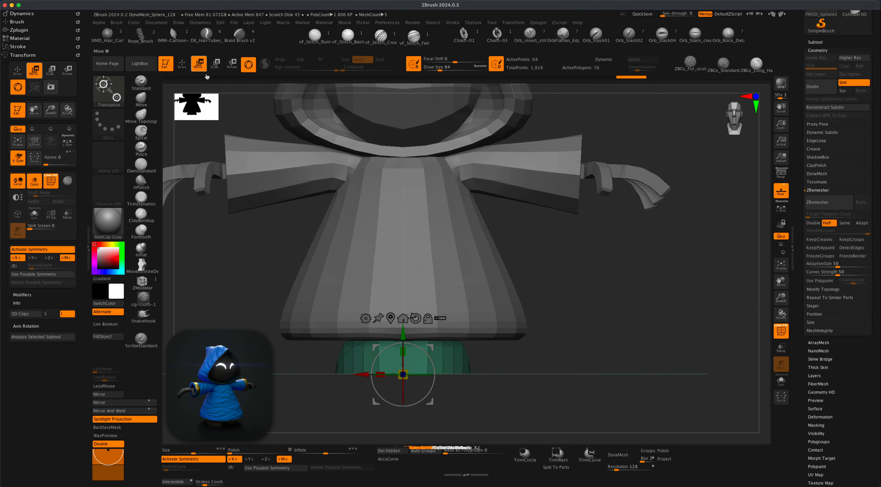
pyautogui.moveTo(383, 371); pyautogui.dragTo(407, 369)
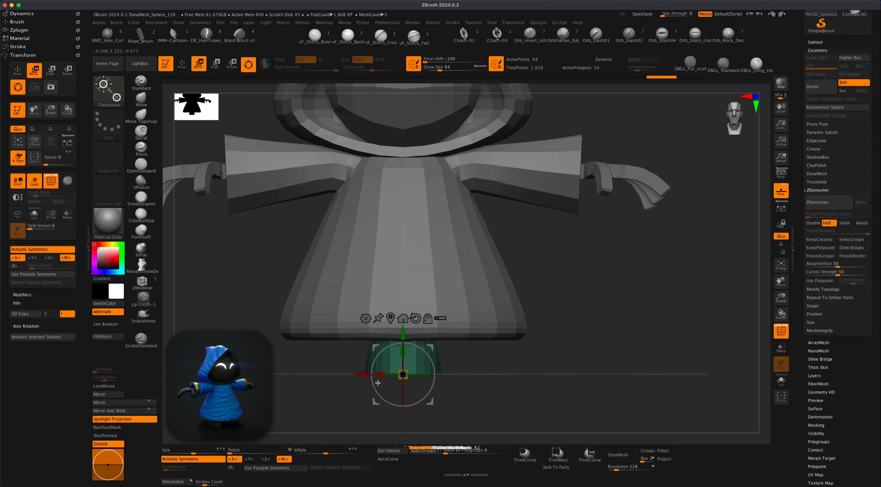
# Turn off X symmetry, shift the foot along X to one side under the robe and lower it by about 0.08.
pyautogui.press('x')
pyautogui.moveTo(362, 374); pyautogui.dragTo(408, 374)
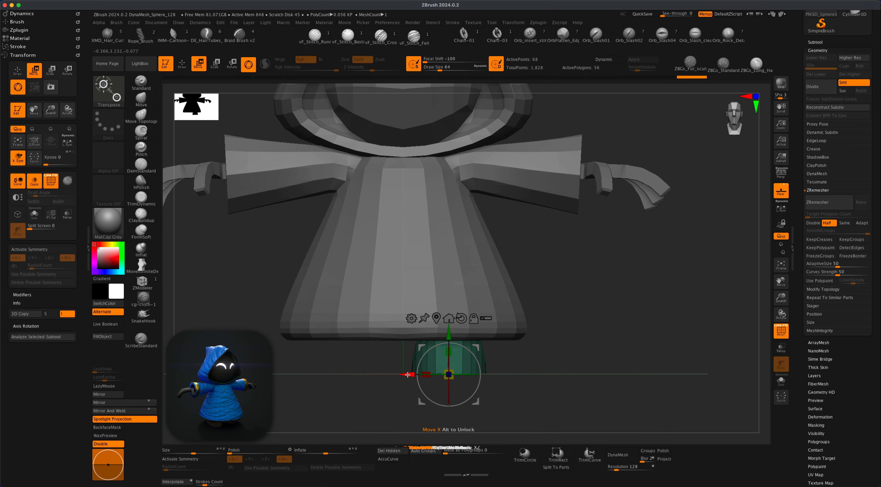
pyautogui.moveTo(451, 331)
pyautogui.mouseDown()
pyautogui.moveTo(451, 348)
pyautogui.moveTo(451, 339)
pyautogui.mouseUp()
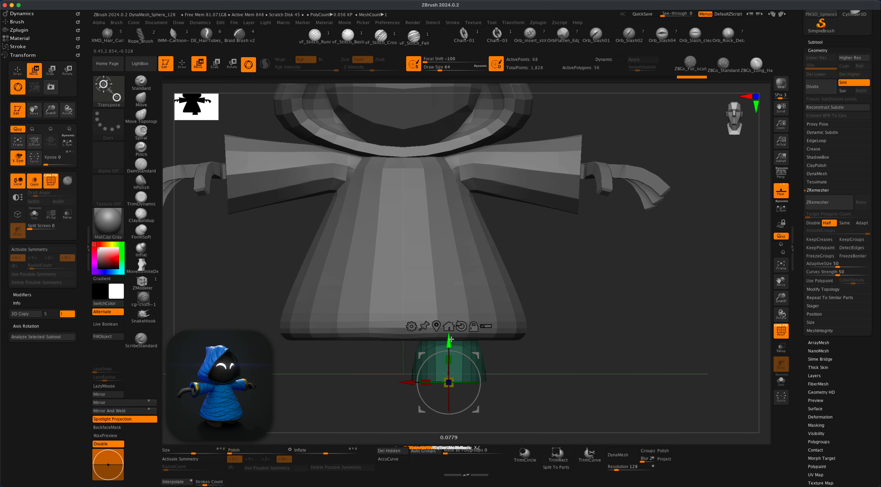
# Cap the open underside of the half-sphere foot using the ZModeler brush with the Close edge action.
pyautogui.moveTo(555, 358); pyautogui.dragTo(545, 394)
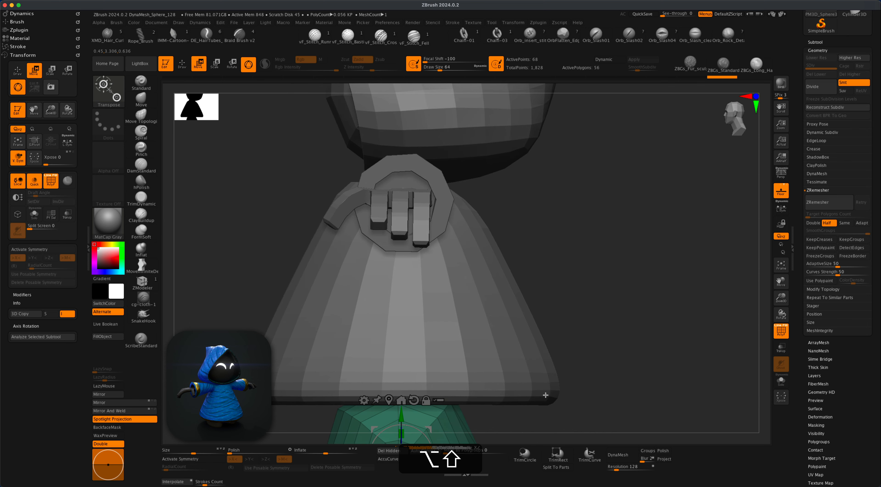
pyautogui.keyDown('alt'); pyautogui.moveTo(597, 382); pyautogui.dragTo(628, 247); pyautogui.keyUp('alt')
pyautogui.moveTo(606, 312); pyautogui.dragTo(610, 273)
pyautogui.click(141, 282)
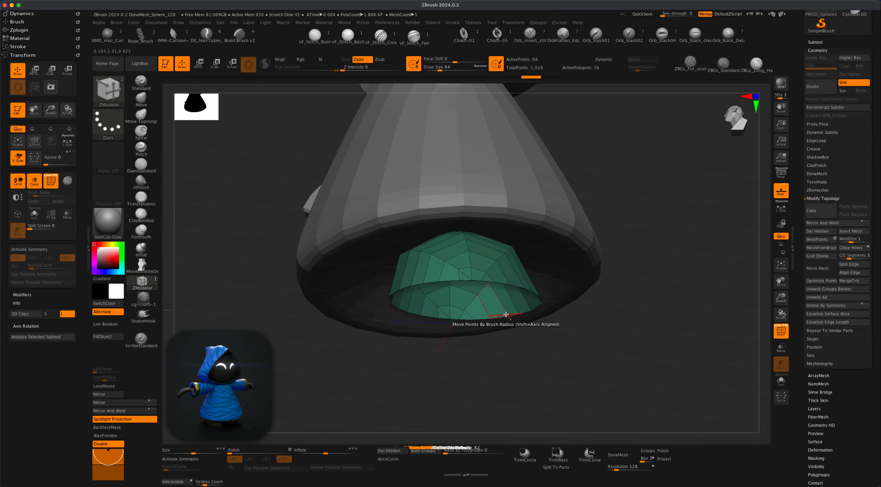
pyautogui.press('space')
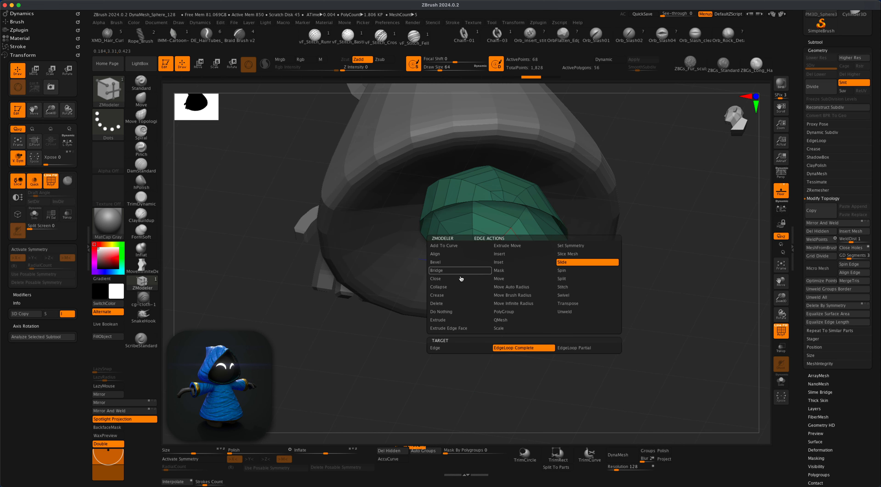
pyautogui.click(461, 278)
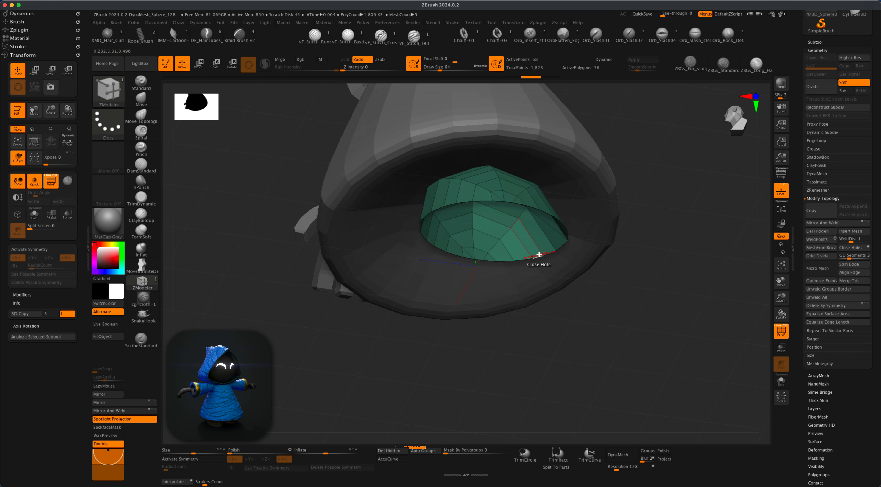
pyautogui.click(539, 255)
pyautogui.moveTo(610, 266); pyautogui.dragTo(636, 343)
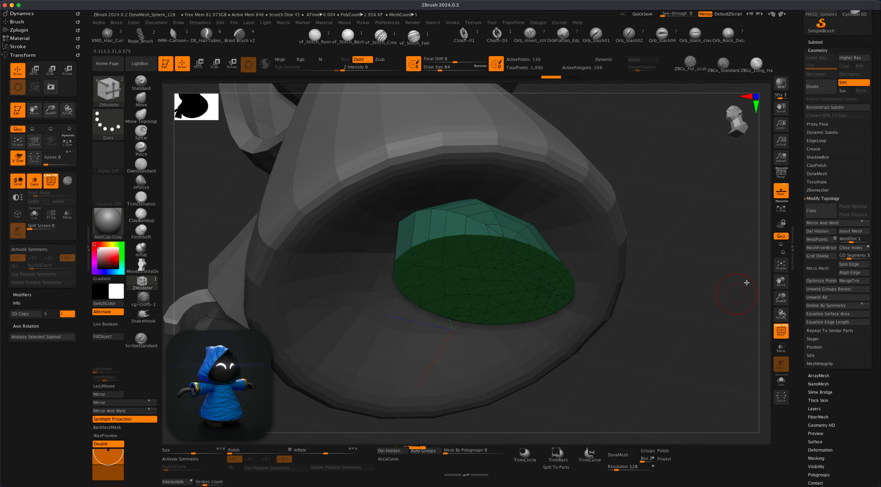
# Turn off ZRemesher's Half option, set the target polygon count to 0.2 and remesh the capped foot.
pyautogui.click(814, 190)
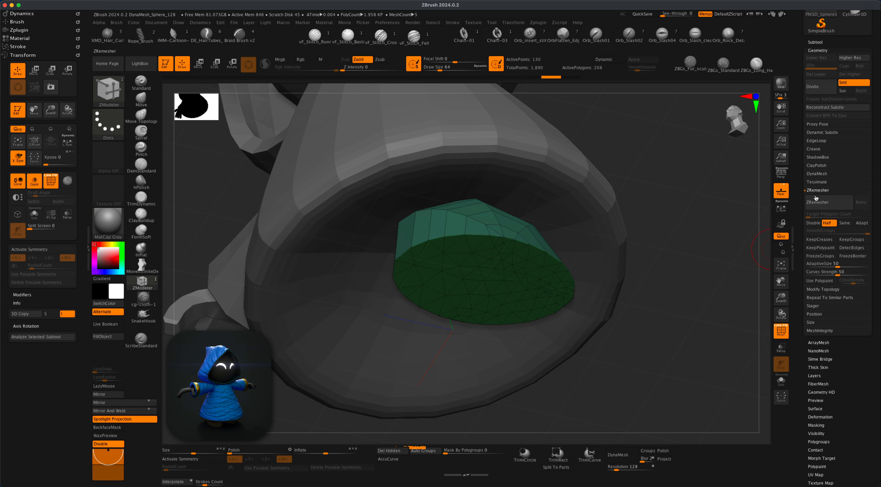
pyautogui.click(826, 223)
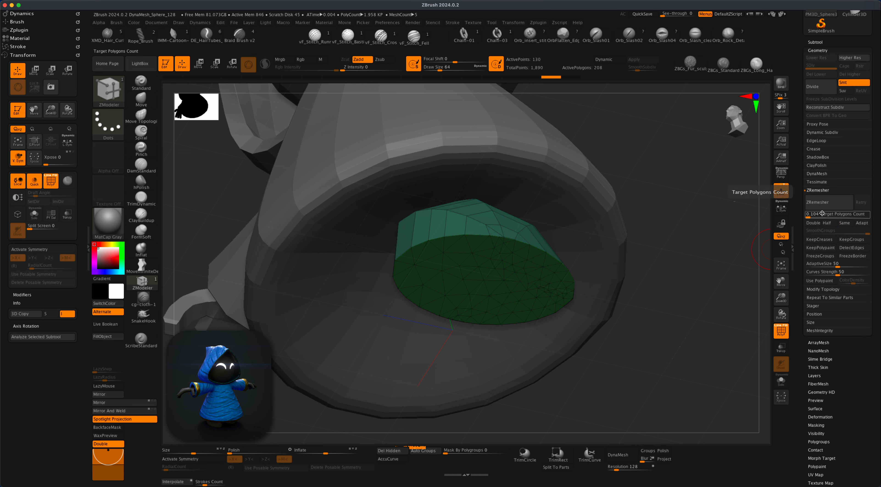
pyautogui.write('.')
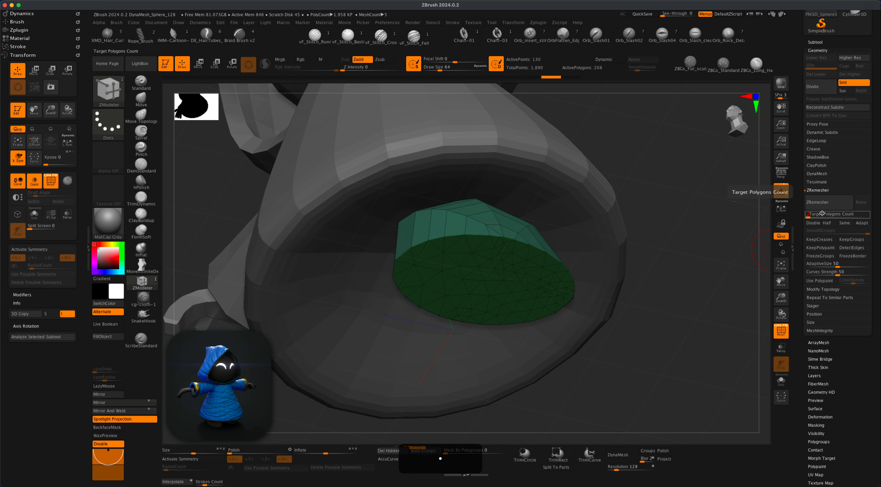
pyautogui.write('2')
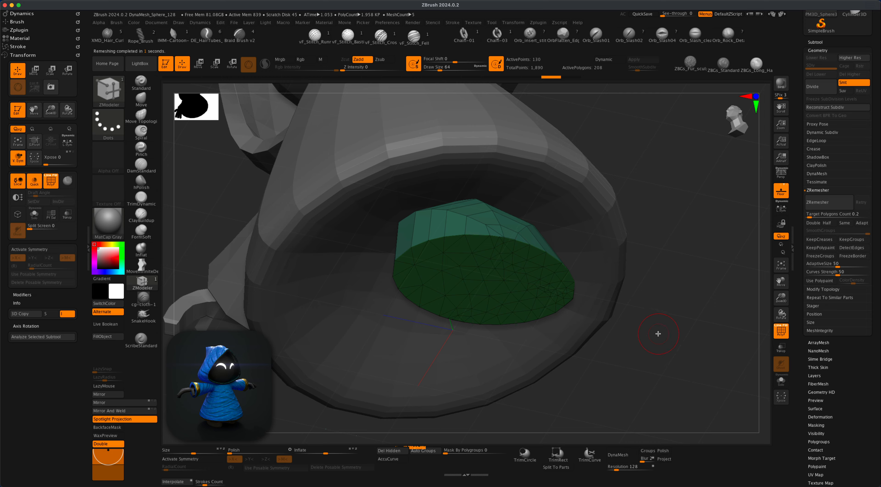
pyautogui.moveTo(657, 333)
pyautogui.mouseDown()
pyautogui.moveTo(662, 346)
pyautogui.moveTo(650, 338)
pyautogui.moveTo(635, 349)
pyautogui.moveTo(643, 331)
pyautogui.mouseUp()
pyautogui.click(831, 207)
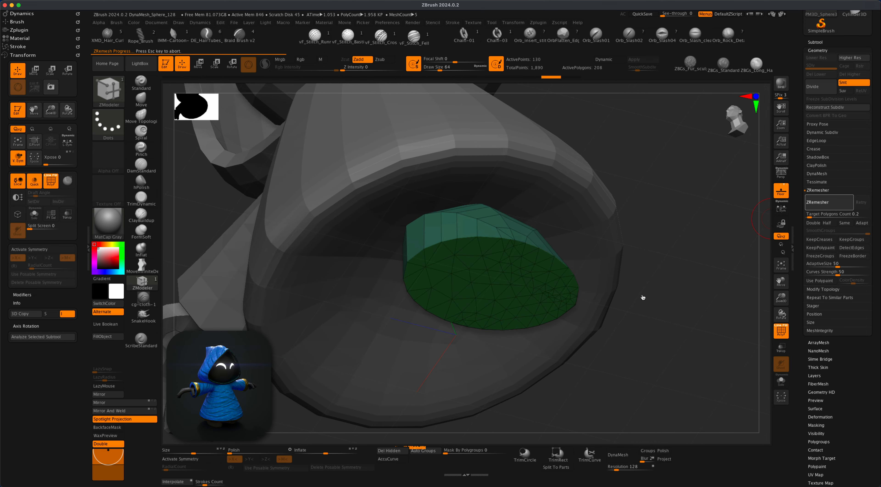
pyautogui.moveTo(659, 291); pyautogui.dragTo(686, 281)
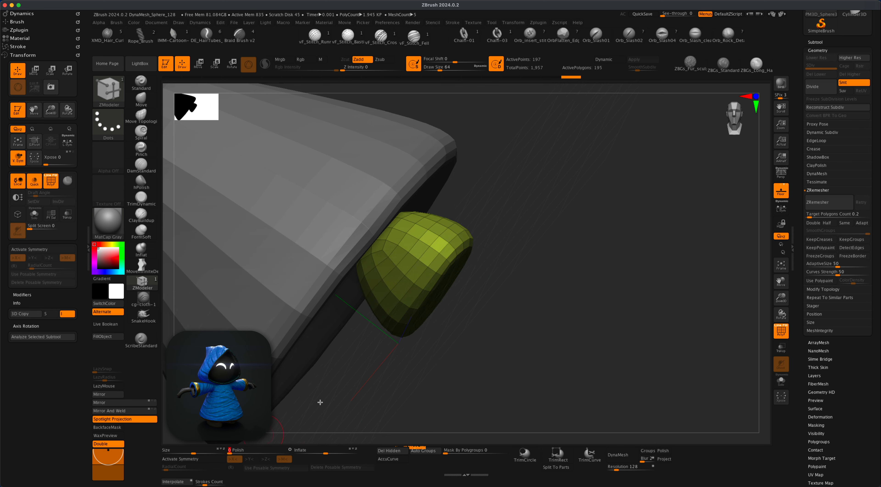
# In a straight front view, create the second foot on the opposite side of the robe with Mirror And Weld.
pyautogui.moveTo(321, 403); pyautogui.dragTo(614, 359)
pyautogui.keyDown('shift'); pyautogui.moveTo(615, 331); pyautogui.dragTo(581, 334); pyautogui.keyUp('shift')
pyautogui.click(103, 402)
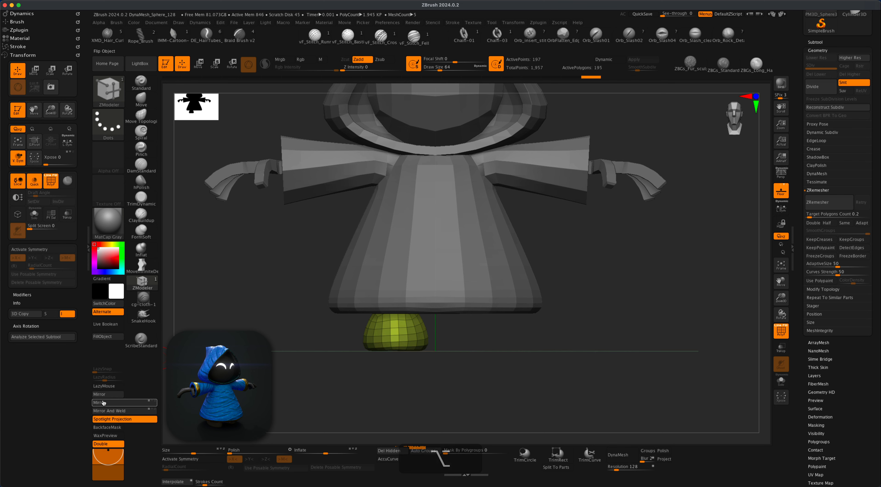
pyautogui.click(111, 411)
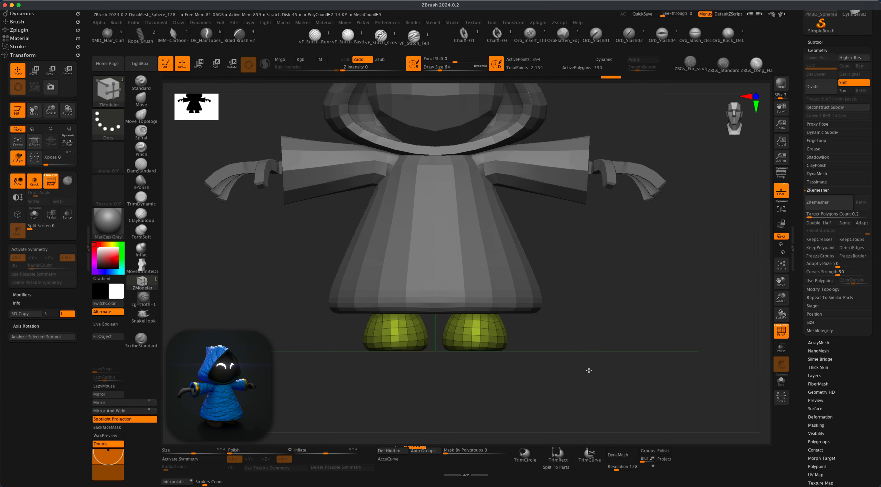
# Turn perspective back on and frame the whole character from the front.
pyautogui.keyDown('alt'); pyautogui.moveTo(588, 370); pyautogui.dragTo(592, 339); pyautogui.keyUp('alt')
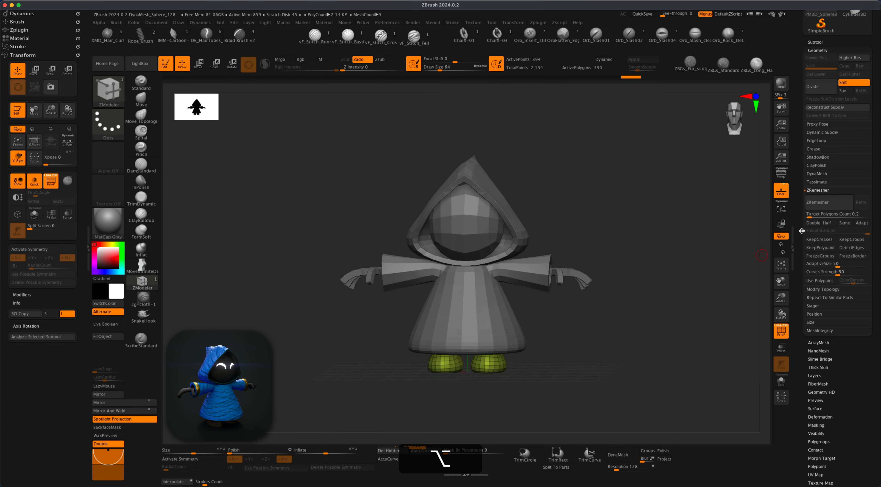
pyautogui.click(781, 175)
pyautogui.keyDown('alt'); pyautogui.moveTo(673, 279); pyautogui.dragTo(713, 321); pyautogui.keyUp('alt')
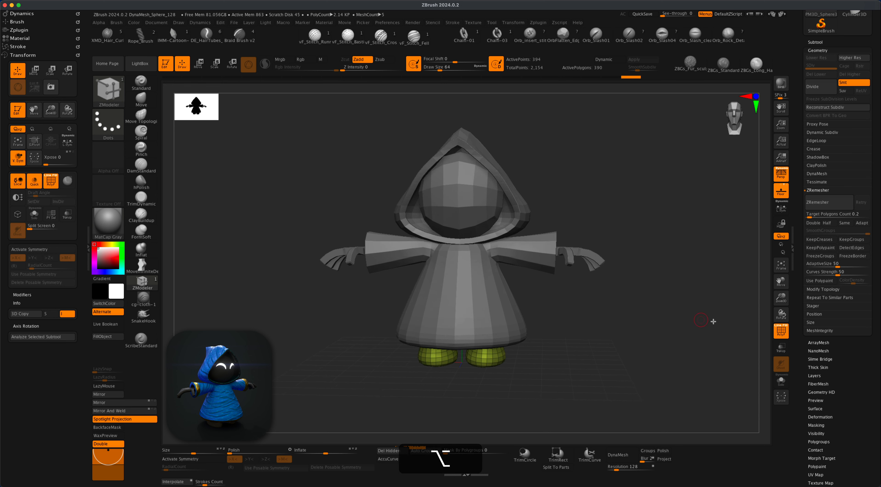
# Turn off PolyFrame and merge all visible subtools of the character into a new tool.
pyautogui.click(780, 330)
pyautogui.moveTo(672, 355)
pyautogui.keyDown('alt'); pyautogui.mouseDown()
pyautogui.moveTo(637, 350)
pyautogui.moveTo(670, 341)
pyautogui.mouseUp(); pyautogui.keyUp('alt')
pyautogui.click(815, 42)
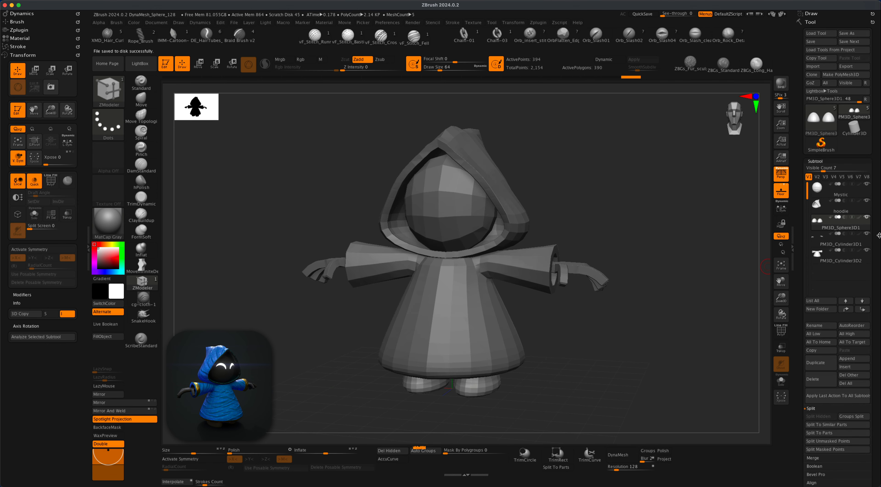
pyautogui.moveTo(874, 257); pyautogui.dragTo(875, 212)
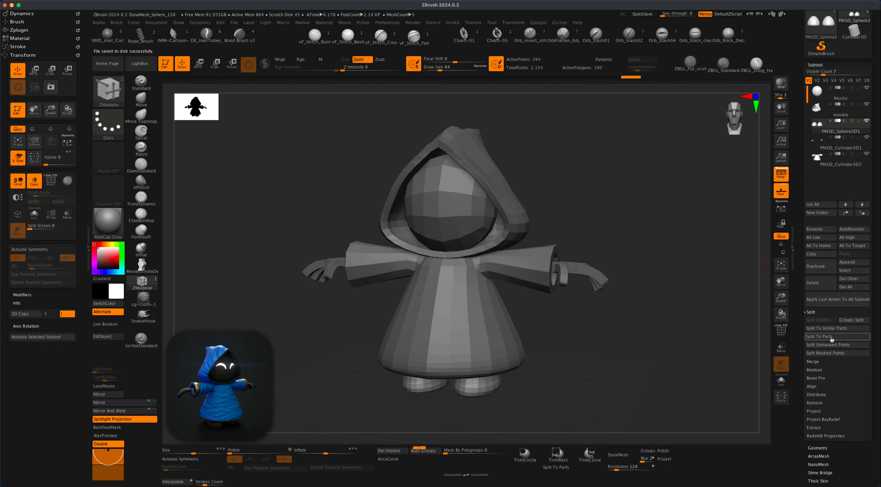
pyautogui.click(813, 361)
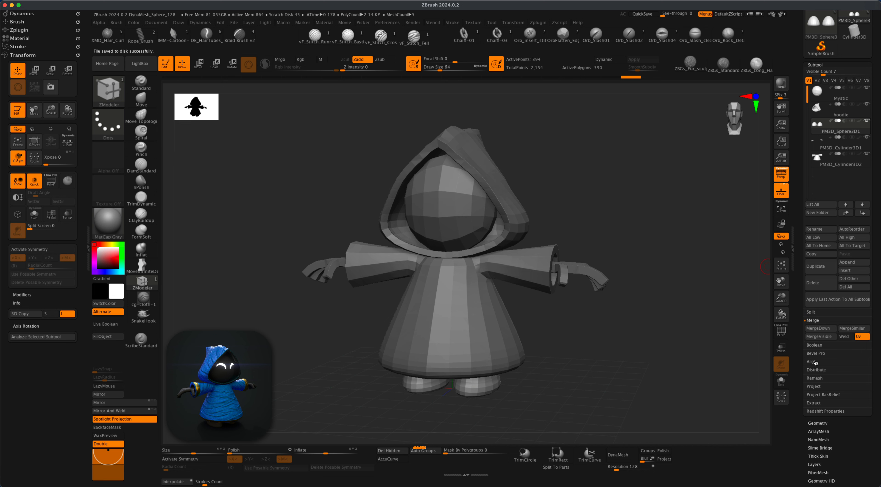
pyautogui.click(820, 336)
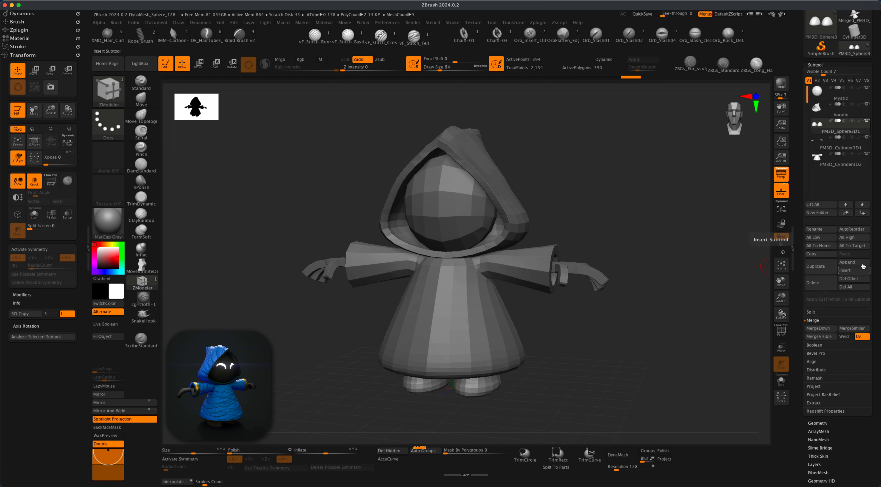
# Switch to the merged tool Merged_PM3D_Sphere3D1.
pyautogui.moveTo(874, 239); pyautogui.dragTo(876, 321)
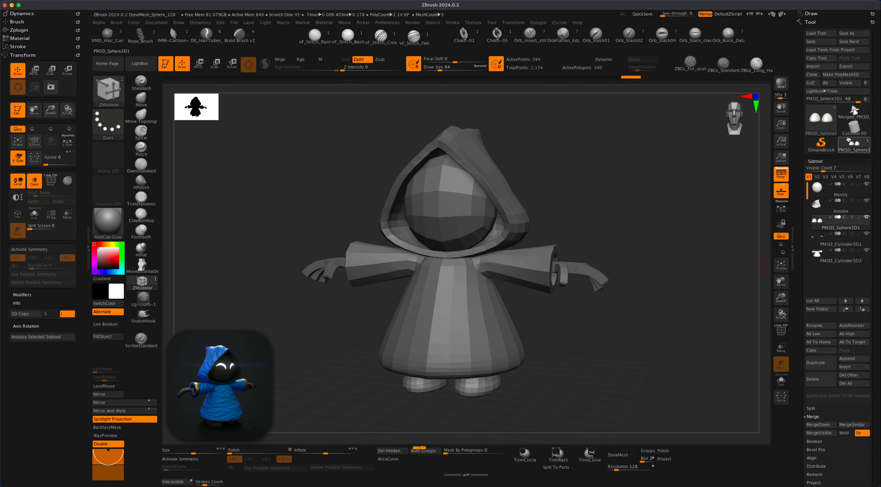
pyautogui.moveTo(854, 112)
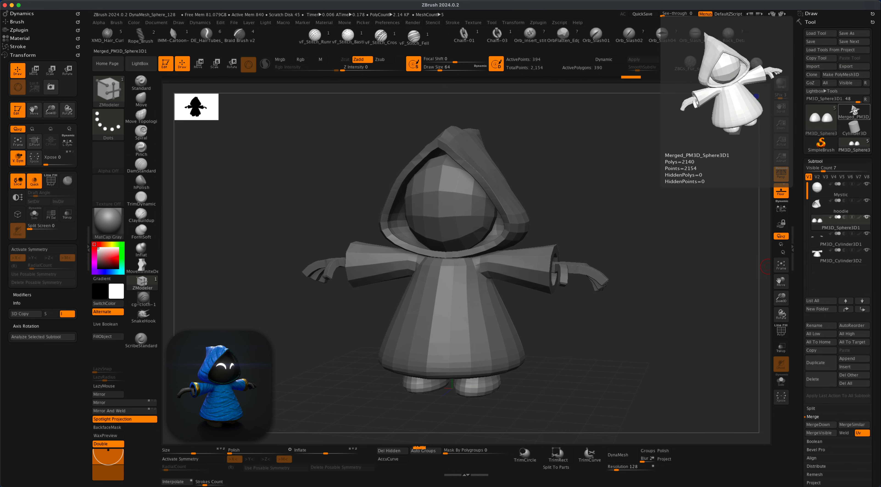
pyautogui.click(854, 110)
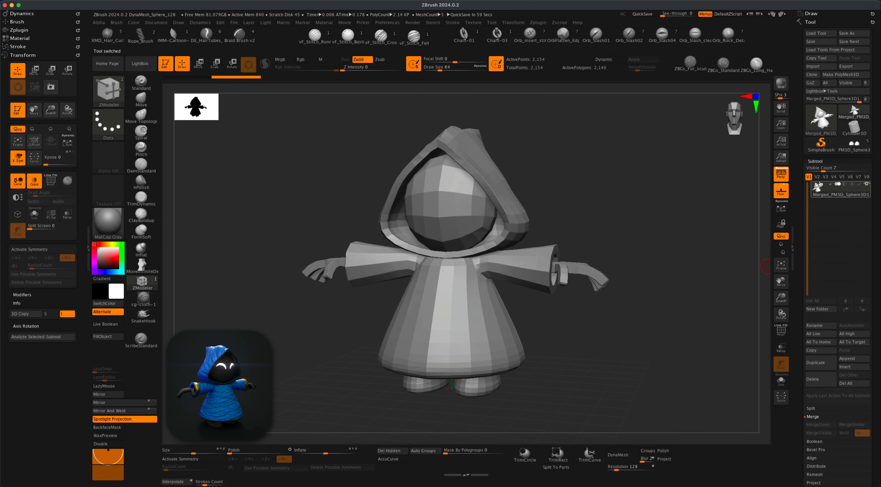
pyautogui.moveTo(824, 190)
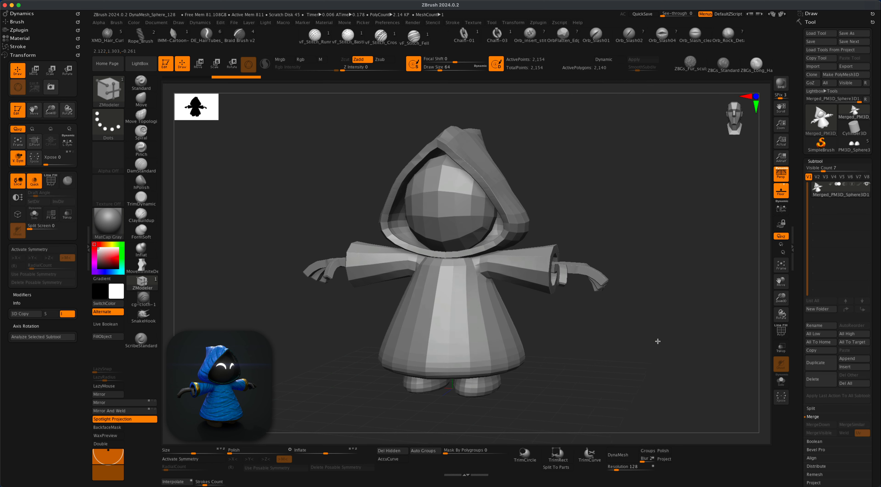
# Examine the merged character's polygroups and overall shape from several angles, with PolyFrame on and off.
pyautogui.moveTo(612, 306)
pyautogui.mouseDown()
pyautogui.moveTo(608, 318)
pyautogui.moveTo(633, 341)
pyautogui.moveTo(656, 337)
pyautogui.moveTo(497, 338)
pyautogui.mouseUp()
pyautogui.click(782, 331)
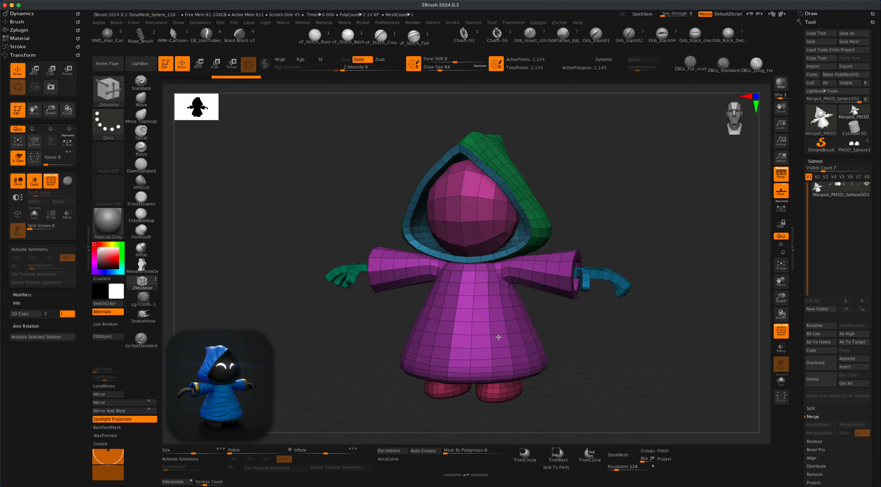
pyautogui.moveTo(561, 329); pyautogui.dragTo(552, 333)
pyautogui.moveTo(596, 179); pyautogui.dragTo(601, 180)
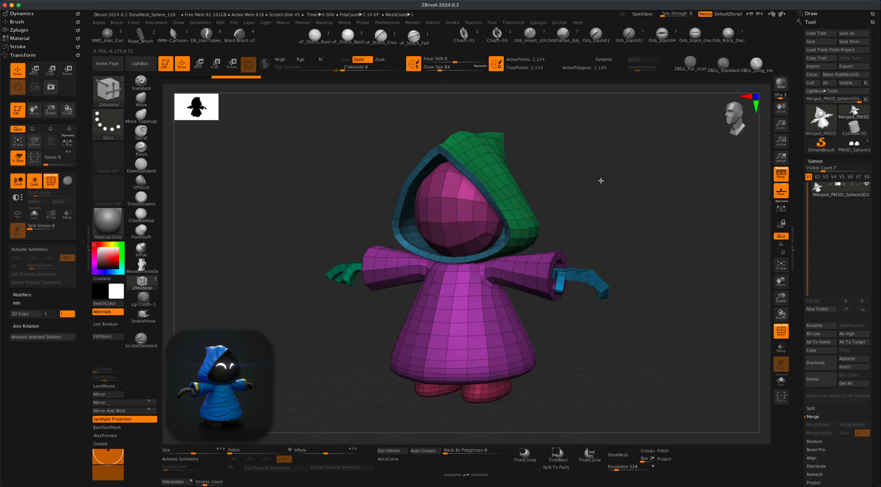
pyautogui.moveTo(659, 236)
pyautogui.mouseDown()
pyautogui.moveTo(657, 200)
pyautogui.moveTo(651, 238)
pyautogui.moveTo(641, 205)
pyautogui.moveTo(633, 231)
pyautogui.moveTo(646, 238)
pyautogui.mouseUp()
pyautogui.press('alt')
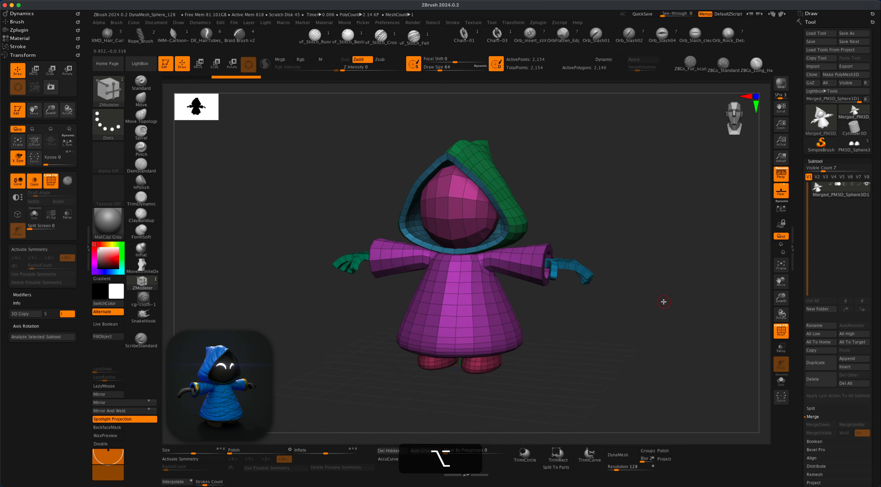
pyautogui.click(781, 329)
pyautogui.keyDown('alt'); pyautogui.moveTo(664, 314); pyautogui.dragTo(645, 334); pyautogui.keyUp('alt')
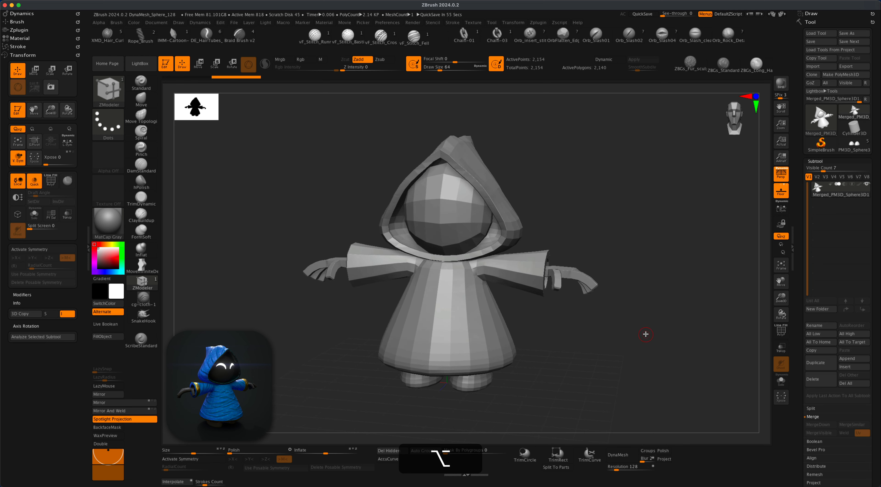
pyautogui.hotkey('shift', 'f')
pyautogui.moveTo(574, 326); pyautogui.dragTo(531, 337)
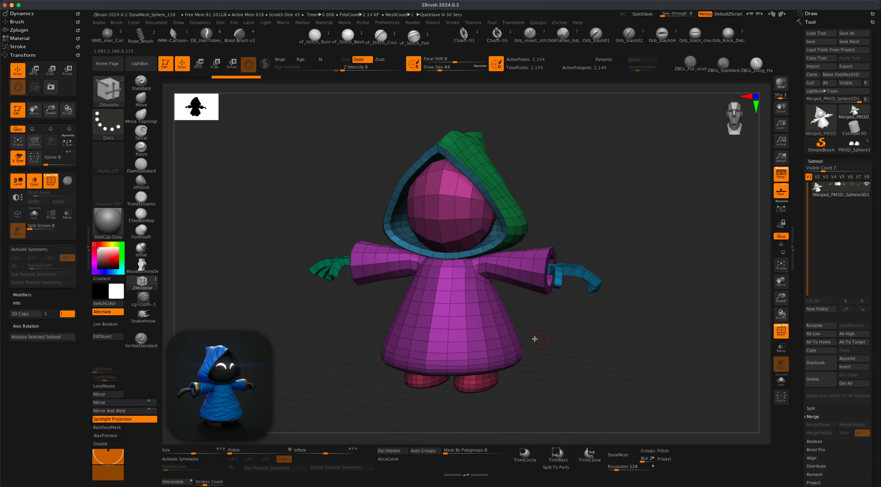
# Isolate the robe and regroup its polygons with Groups By Normals.
pyautogui.keyDown('shift'); pyautogui.keyDown('super'); pyautogui.click(473, 319); pyautogui.keyUp('super'); pyautogui.keyUp('shift')
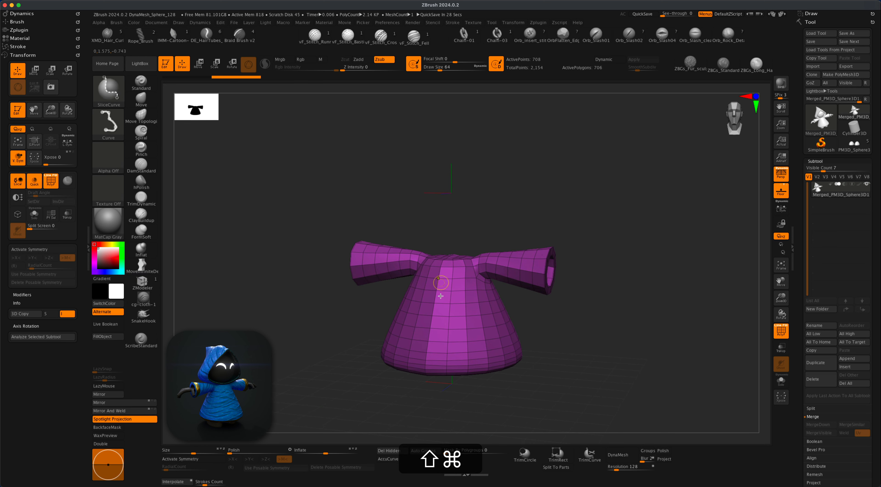
pyautogui.scroll(-5, 878, 292)
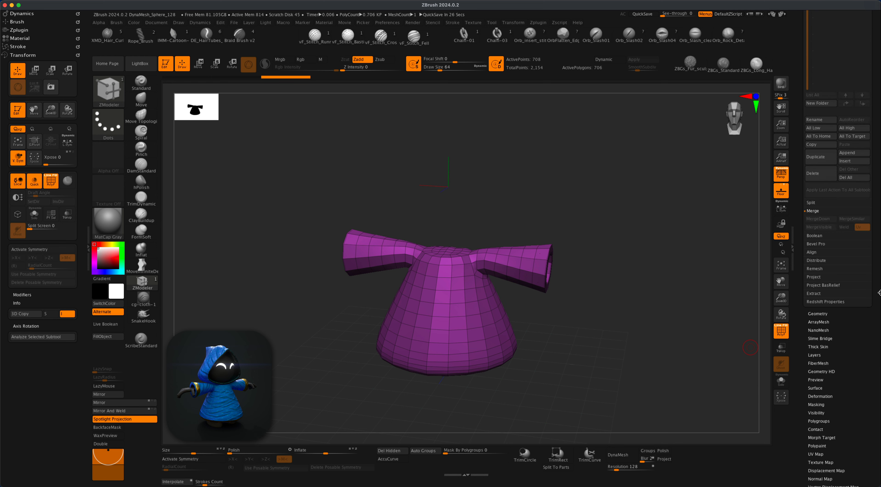
pyautogui.click(821, 420)
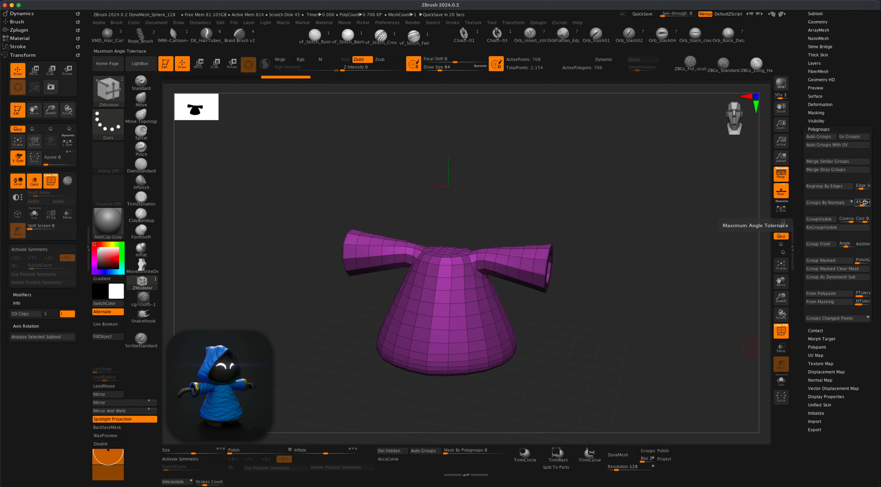
pyautogui.click(820, 203)
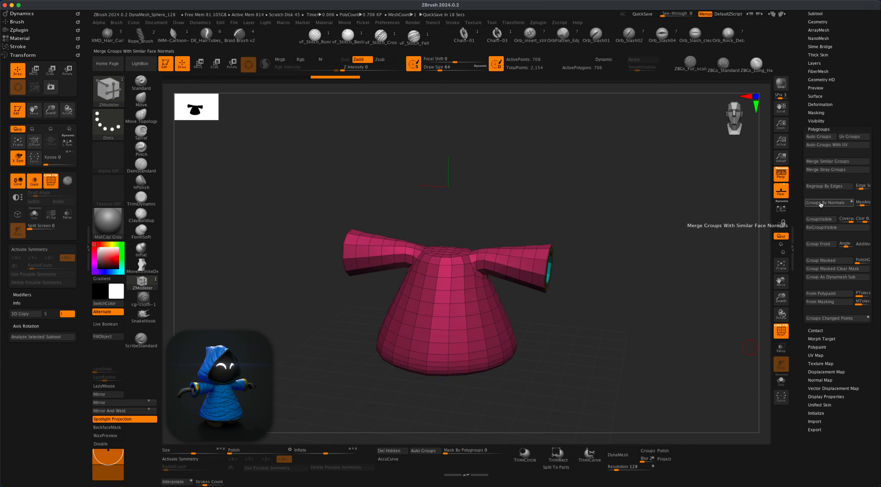
# Mark the faces inside the robe from below and give them their own polygroup with ZModeler.
pyautogui.moveTo(683, 295); pyautogui.dragTo(476, 299)
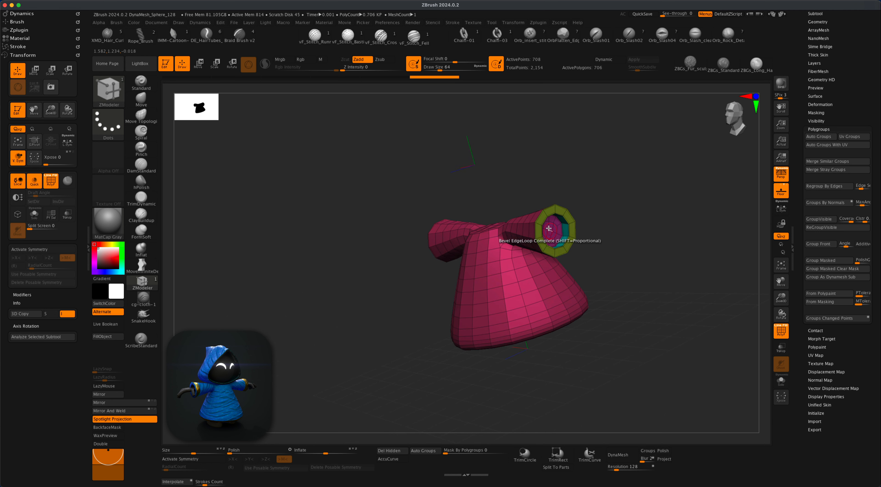
pyautogui.moveTo(595, 246); pyautogui.dragTo(582, 270)
pyautogui.moveTo(549, 346)
pyautogui.keyDown('alt'); pyautogui.mouseDown()
pyautogui.moveTo(547, 324)
pyautogui.moveTo(563, 337)
pyautogui.mouseUp(); pyautogui.keyUp('alt')
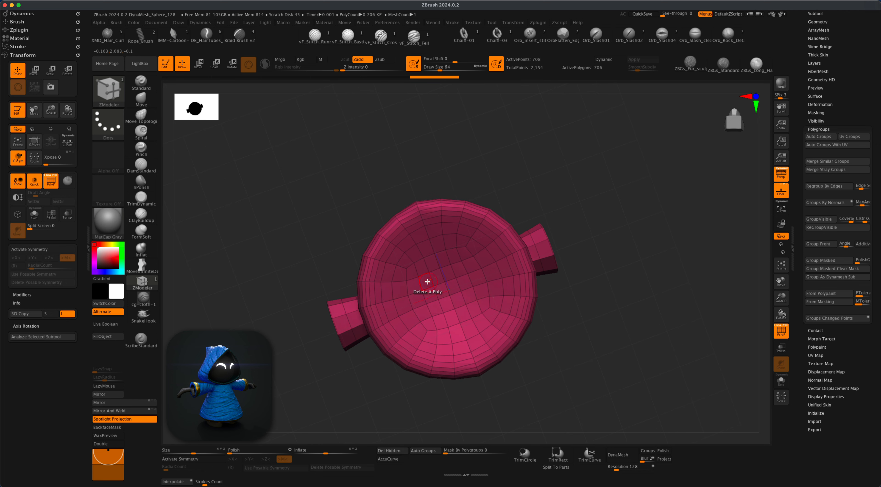
pyautogui.press('alt')
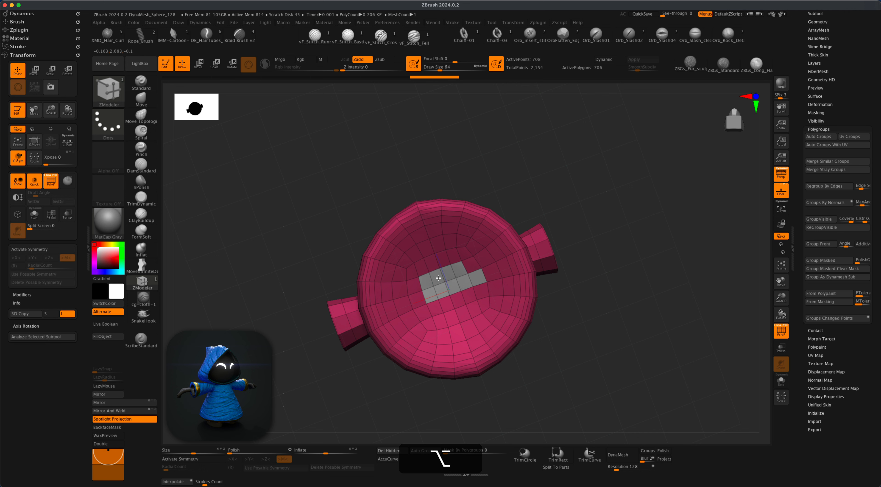
pyautogui.keyDown('alt'); pyautogui.moveTo(481, 253); pyautogui.dragTo(465, 225); pyautogui.keyUp('alt')
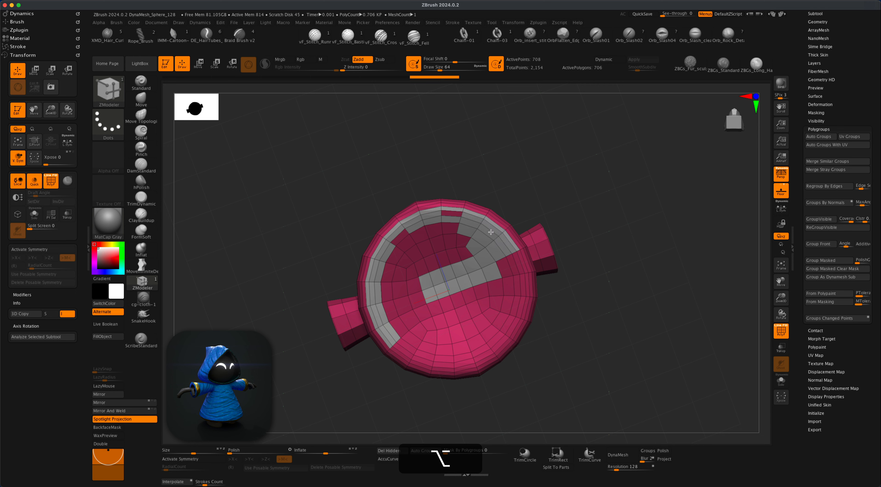
pyautogui.moveTo(459, 215)
pyautogui.keyDown('alt'); pyautogui.mouseDown()
pyautogui.moveTo(520, 263)
pyautogui.moveTo(496, 337)
pyautogui.moveTo(377, 332)
pyautogui.moveTo(523, 257)
pyautogui.mouseUp(); pyautogui.keyUp('alt')
pyautogui.press('space')
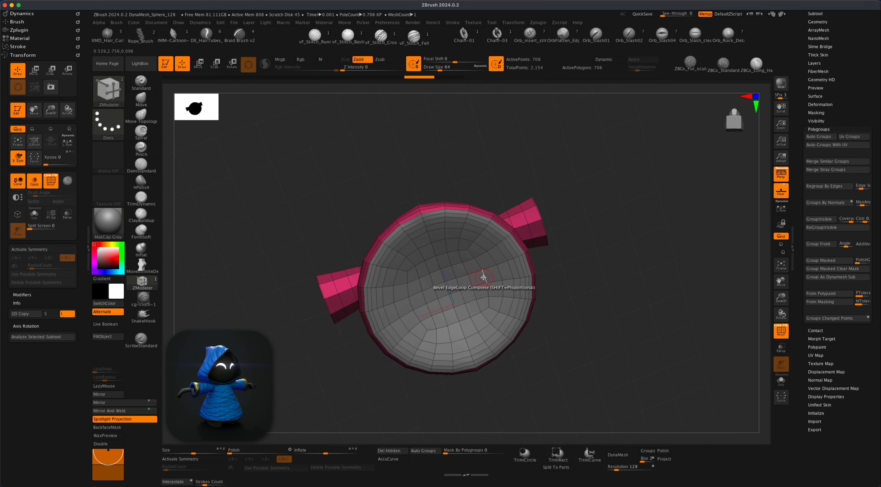
pyautogui.click(474, 265)
# Mark the polygons at the robe's neck for the ZModeler PolyGroup action with target Polygroup All.
pyautogui.moveTo(570, 293); pyautogui.dragTo(606, 284)
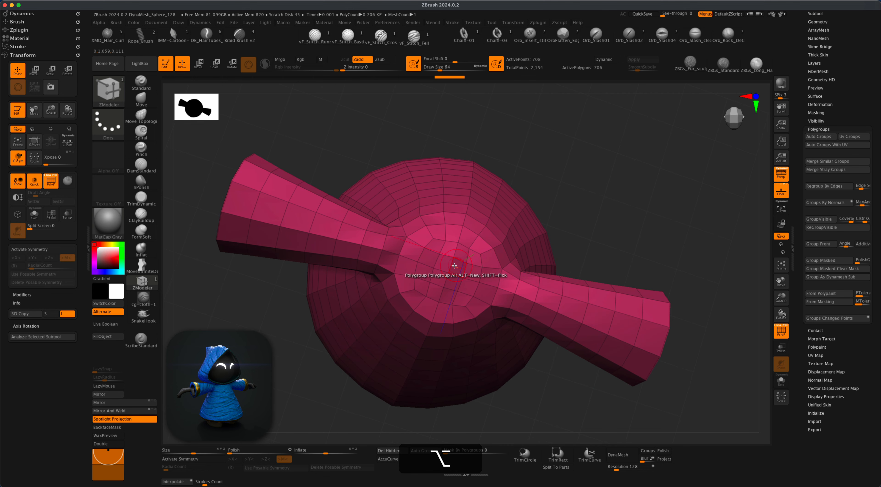
pyautogui.press('alt')
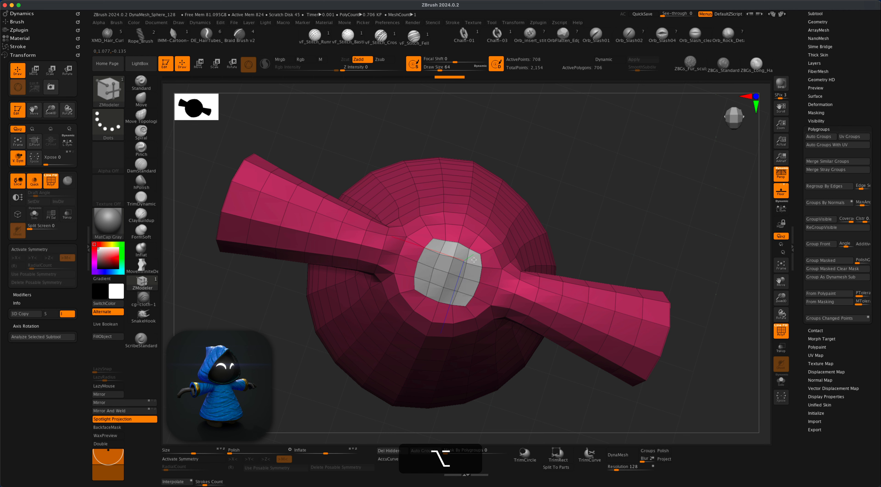
pyautogui.moveTo(638, 270); pyautogui.dragTo(641, 228)
pyautogui.press('space')
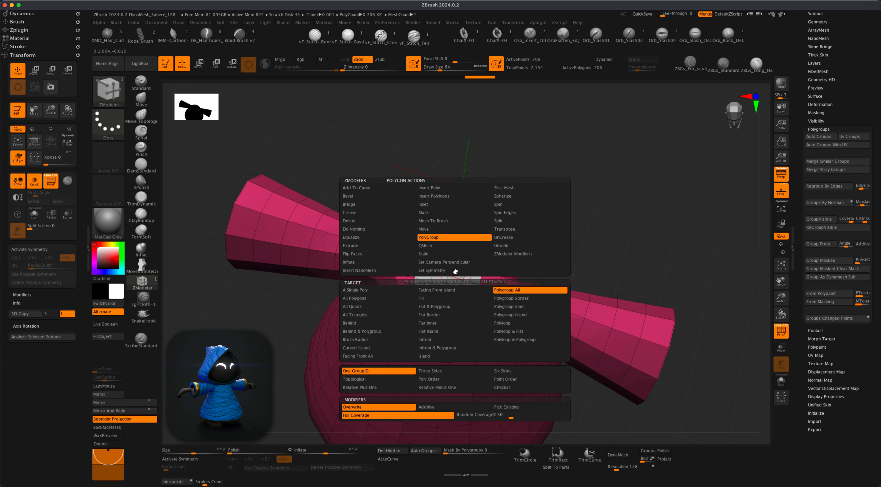
pyautogui.moveTo(554, 262); pyautogui.dragTo(625, 302)
# Show the whole character and examine the robe's polygroups from below and from the front.
pyautogui.keyDown('shift'); pyautogui.keyDown('super'); pyautogui.click(686, 319); pyautogui.keyUp('super'); pyautogui.keyUp('shift')
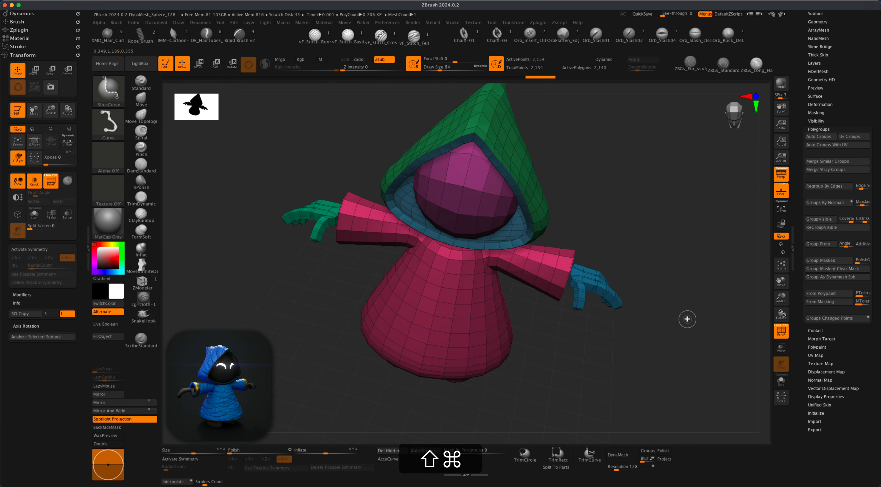
pyautogui.moveTo(681, 337); pyautogui.dragTo(662, 318)
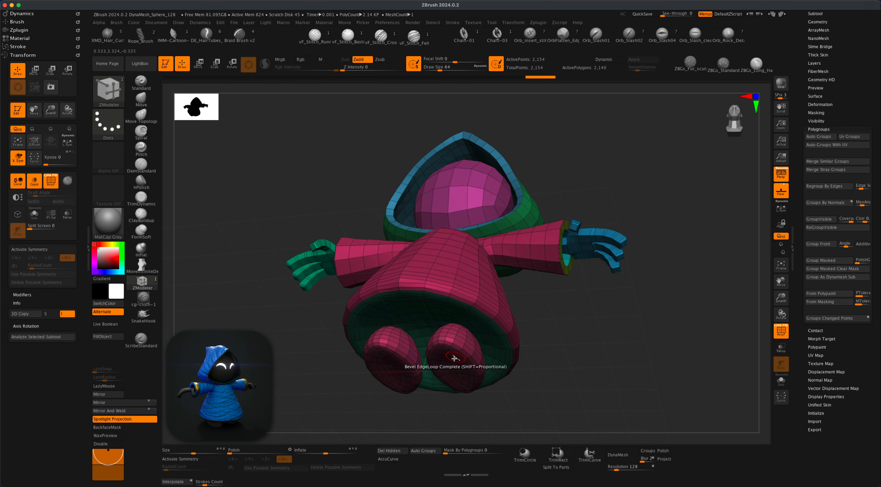
pyautogui.moveTo(578, 350); pyautogui.dragTo(590, 348)
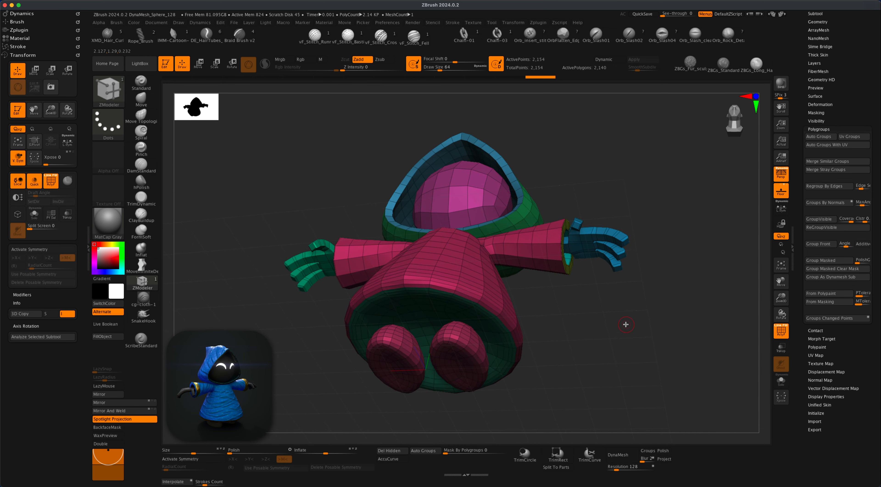
pyautogui.keyDown('shift'); pyautogui.moveTo(625, 323); pyautogui.dragTo(633, 366); pyautogui.keyUp('shift')
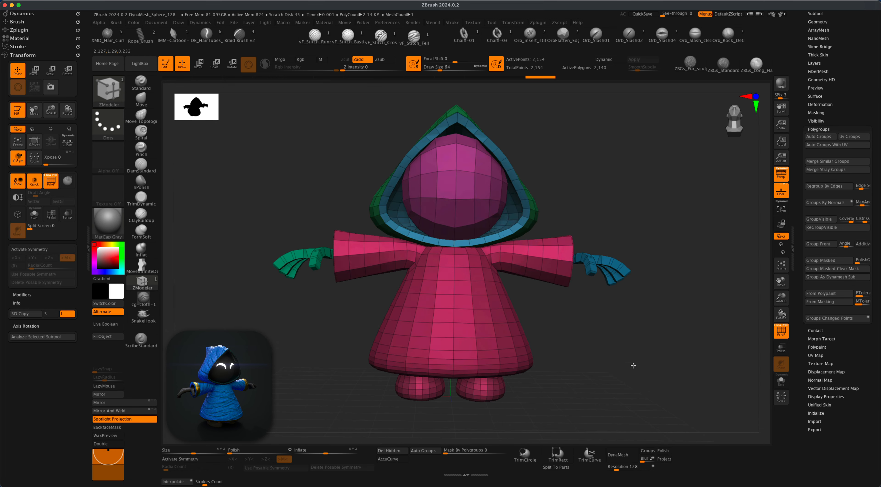
# Isolate the head in side view and turn perspective off.
pyautogui.keyDown('shift'); pyautogui.keyDown('super'); pyautogui.click(469, 187); pyautogui.keyUp('super'); pyautogui.keyUp('shift')
pyautogui.moveTo(564, 212); pyautogui.dragTo(595, 192)
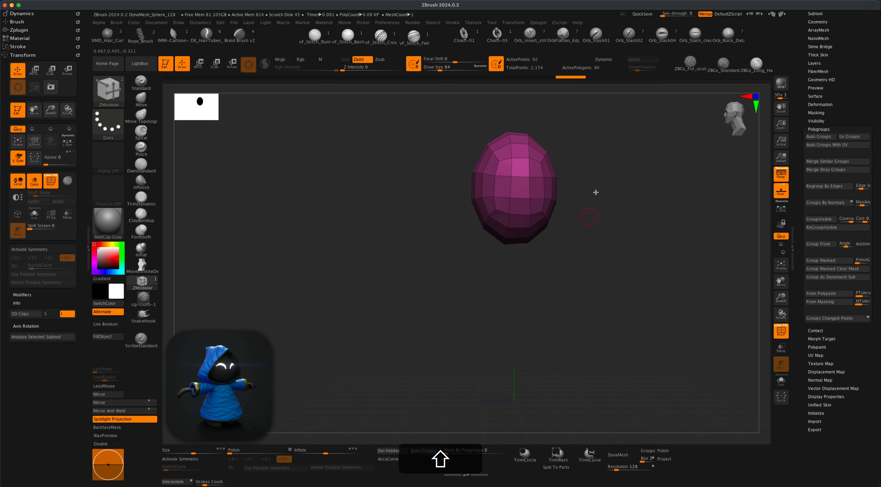
pyautogui.click(780, 174)
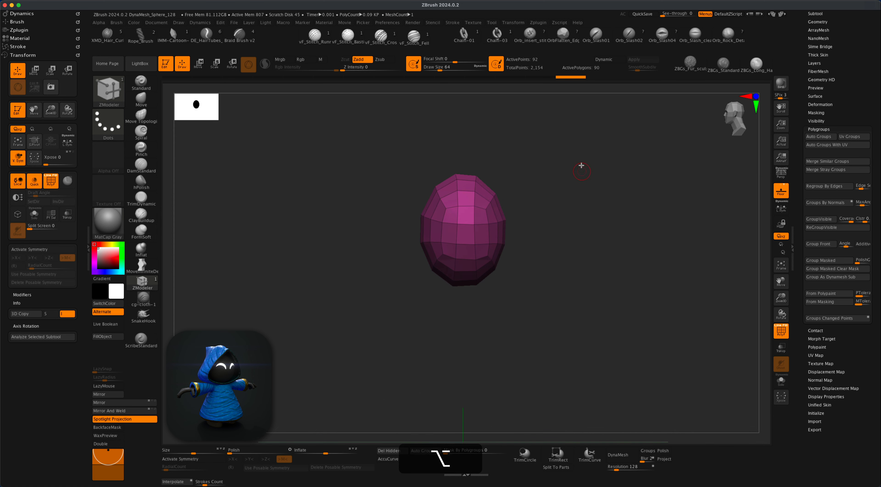
# Try to mask one half of the head in side view and group the masked area as a separate polygroup.
pyautogui.moveTo(584, 136)
pyautogui.keyDown('super'); pyautogui.mouseDown()
pyautogui.moveTo(513, 294)
pyautogui.moveTo(478, 324)
pyautogui.mouseUp(); pyautogui.keyUp('super')
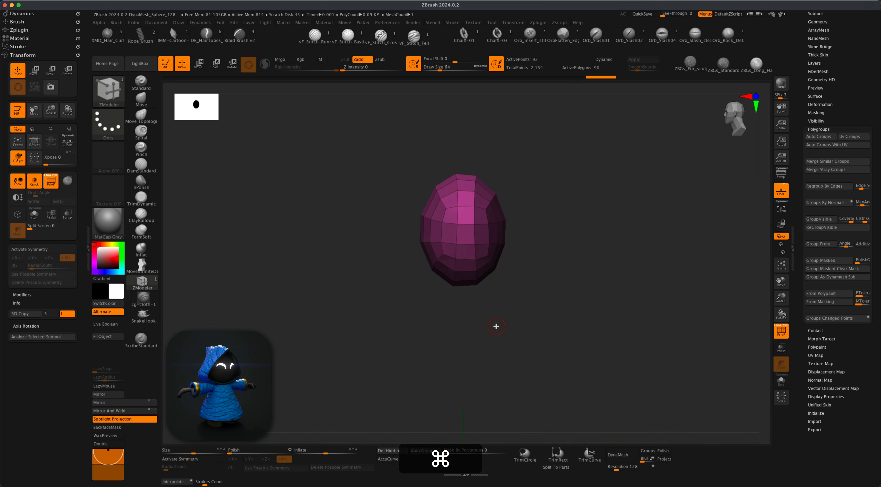
pyautogui.press('ctrl')
pyautogui.hotkey('ctrl', 'w')
pyautogui.moveTo(509, 326); pyautogui.dragTo(520, 357)
pyautogui.moveTo(533, 260); pyautogui.dragTo(585, 267)
pyautogui.press('super')
pyautogui.press('super+z')
pyautogui.press('super+shift+z')
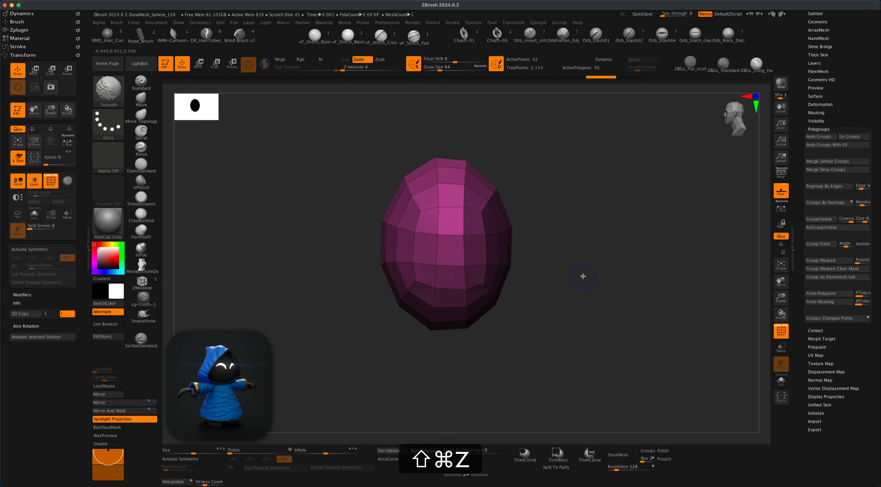
# Mask the back half of the head in side view and group the masked area as a separate polygroup.
pyautogui.keyDown('shift'); pyautogui.keyDown('super'); pyautogui.moveTo(596, 393); pyautogui.dragTo(452, 131); pyautogui.keyUp('super'); pyautogui.keyUp('shift')
pyautogui.press('ctrl')
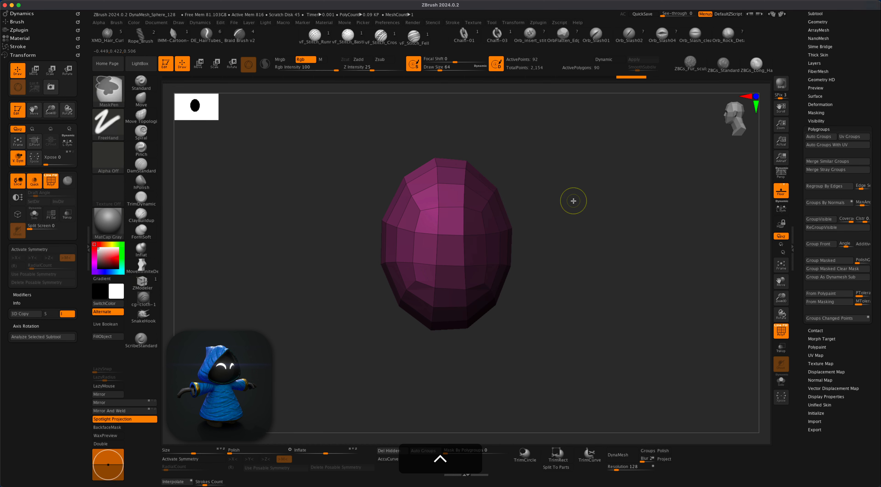
pyautogui.hotkey('ctrl', 'w')
pyautogui.moveTo(576, 220)
pyautogui.mouseDown()
pyautogui.moveTo(537, 218)
pyautogui.moveTo(588, 223)
pyautogui.moveTo(602, 243)
pyautogui.mouseUp()
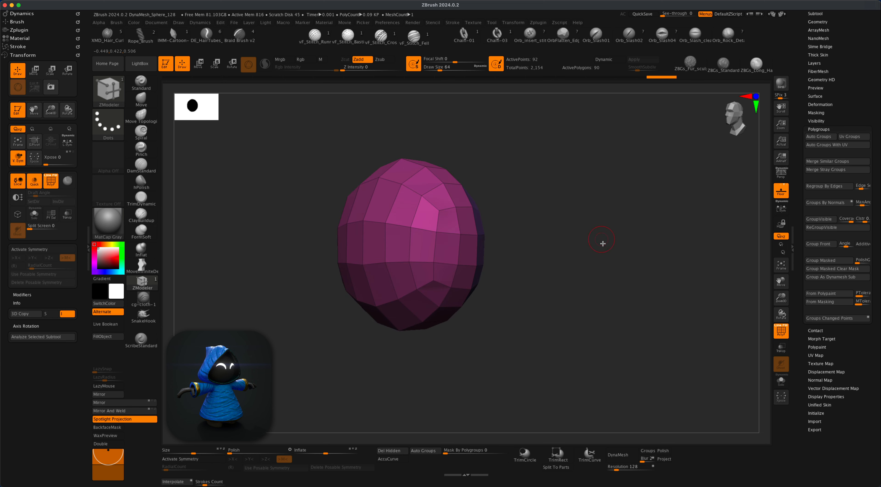
# Show the whole character again from the front with perspective turned on.
pyautogui.keyDown('shift'); pyautogui.keyDown('super'); pyautogui.click(639, 269); pyautogui.keyUp('super'); pyautogui.keyUp('shift')
pyautogui.keyDown('alt'); pyautogui.click(627, 319); pyautogui.keyUp('alt')
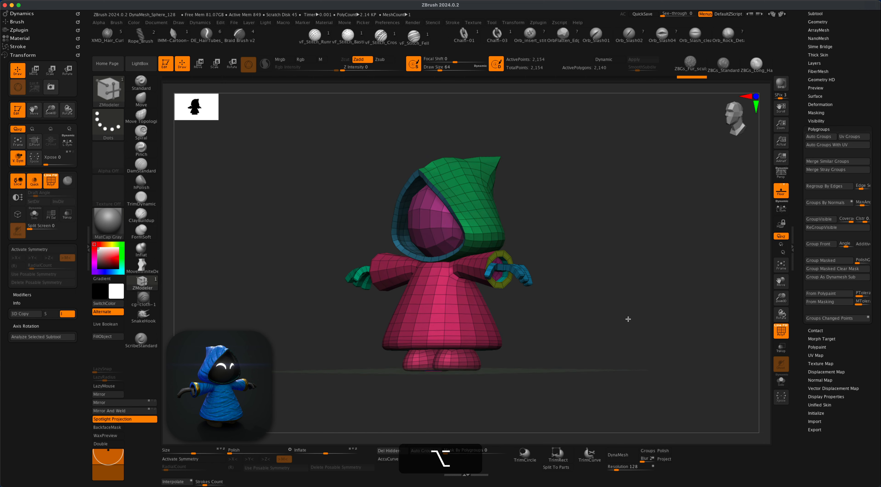
pyautogui.moveTo(627, 318); pyautogui.dragTo(645, 313)
pyautogui.press('p')
pyautogui.moveTo(645, 271); pyautogui.dragTo(595, 338)
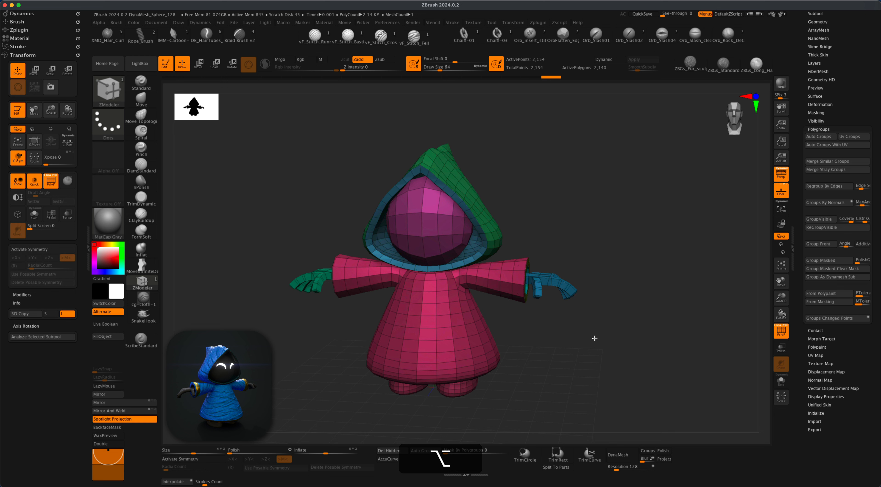
# Unwrap the mesh in UV Master with Symmetry and Polygroups enabled, and flatten it to display the UV islands.
pyautogui.click(14, 55)
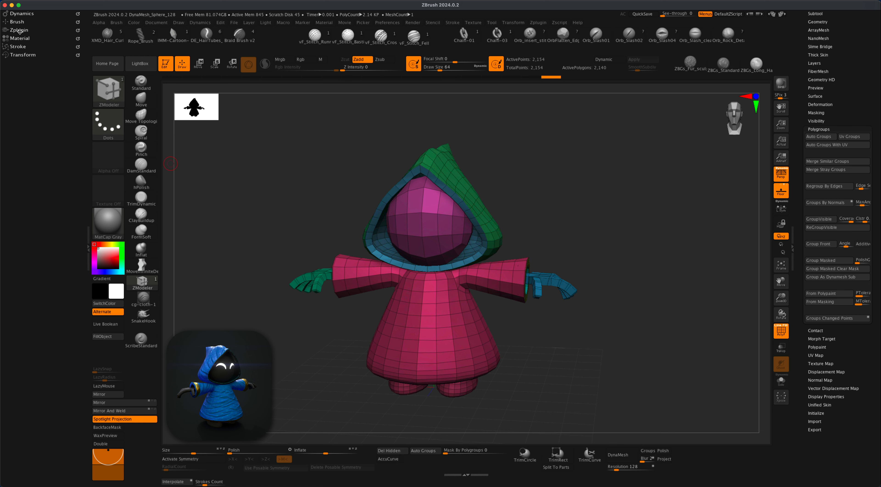
pyautogui.click(20, 30)
pyautogui.click(29, 181)
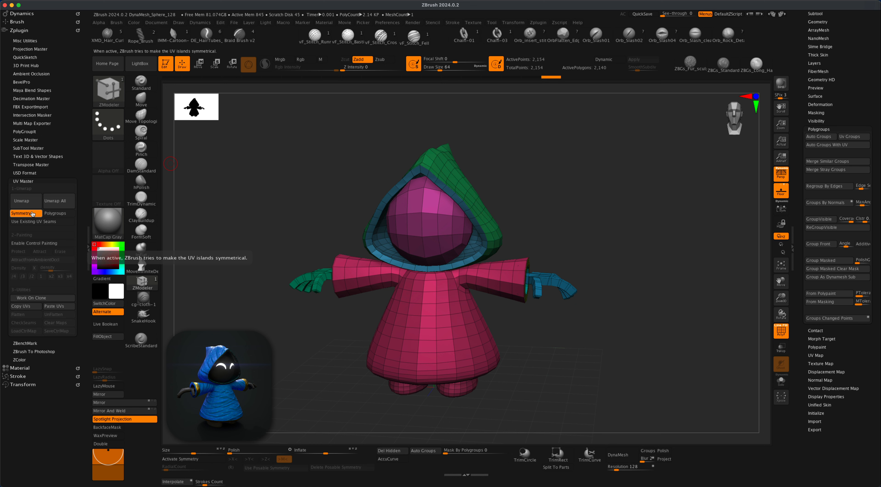
pyautogui.click(52, 213)
pyautogui.click(29, 201)
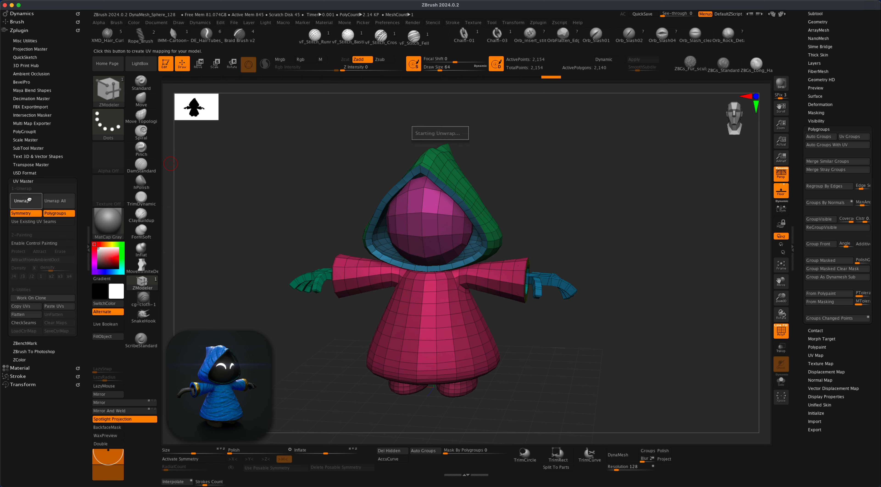
pyautogui.click(36, 314)
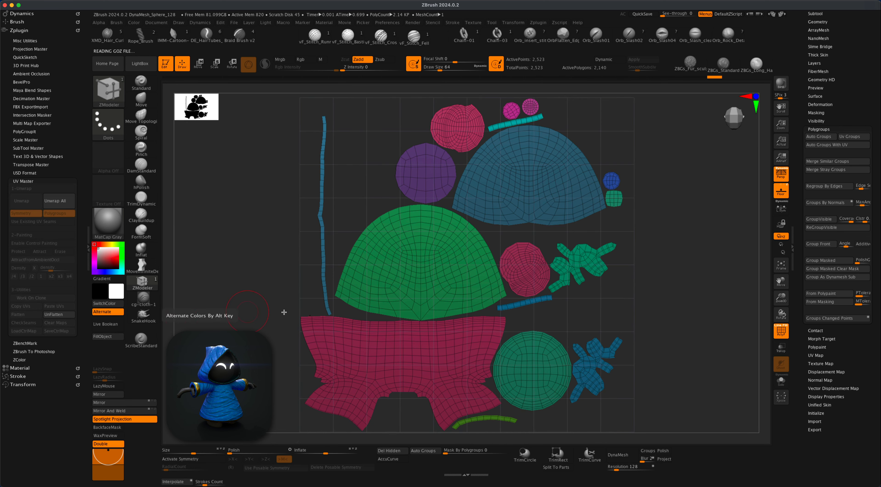
# Move the two large hood islands and the robe island out of the UV square to clear space.
pyautogui.keyDown('alt'); pyautogui.moveTo(671, 322); pyautogui.dragTo(653, 313); pyautogui.keyUp('alt')
pyautogui.keyDown('alt'); pyautogui.moveTo(656, 297); pyautogui.dragTo(599, 275); pyautogui.keyUp('alt')
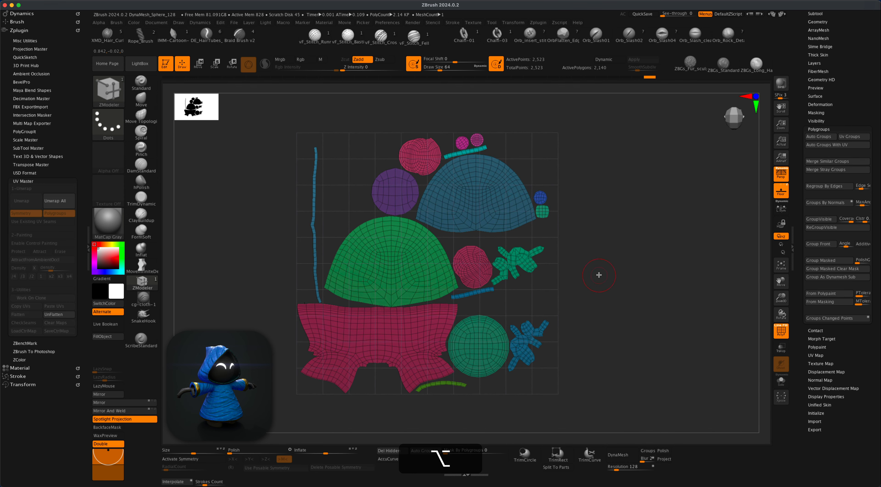
pyautogui.press('w')
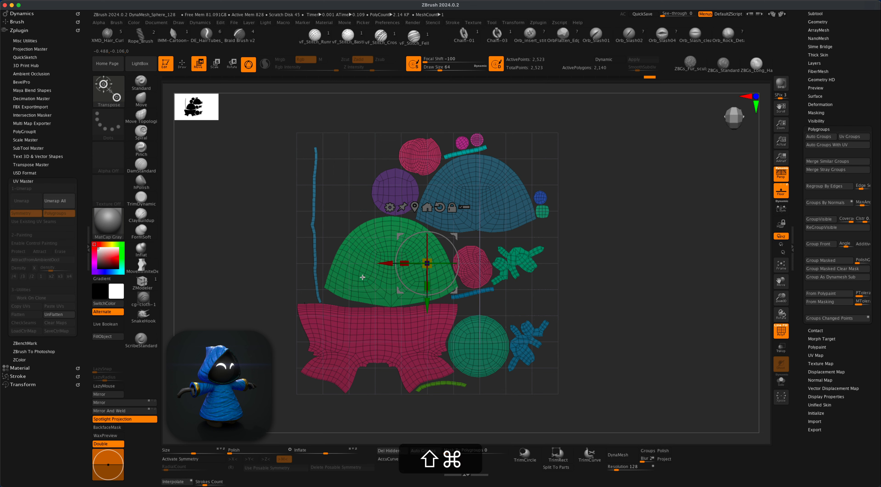
pyautogui.keyDown('shift'); pyautogui.keyDown('super'); pyautogui.click(385, 272); pyautogui.keyUp('super'); pyautogui.keyUp('shift')
pyautogui.moveTo(390, 253); pyautogui.dragTo(695, 219)
pyautogui.keyDown('shift'); pyautogui.keyDown('super'); pyautogui.click(498, 196); pyautogui.keyUp('super'); pyautogui.keyUp('shift')
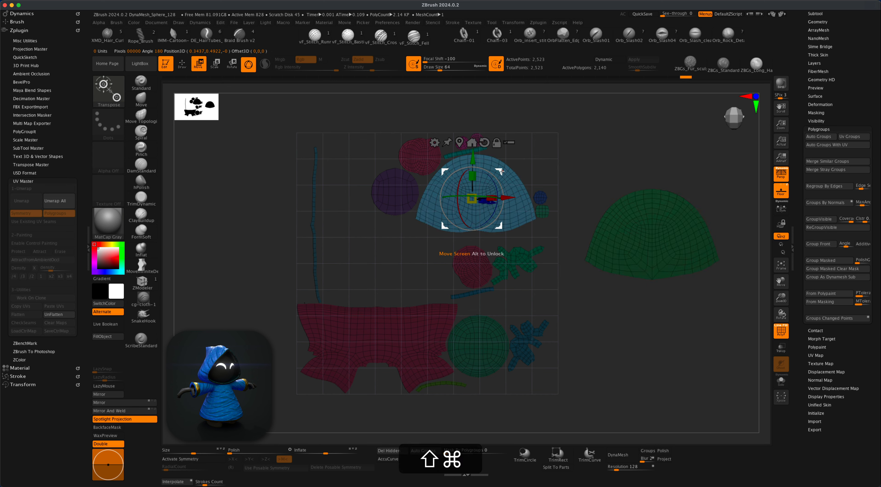
pyautogui.moveTo(472, 199); pyautogui.dragTo(642, 354)
pyautogui.keyDown('shift'); pyautogui.keyDown('super'); pyautogui.click(384, 328); pyautogui.keyUp('super'); pyautogui.keyUp('shift')
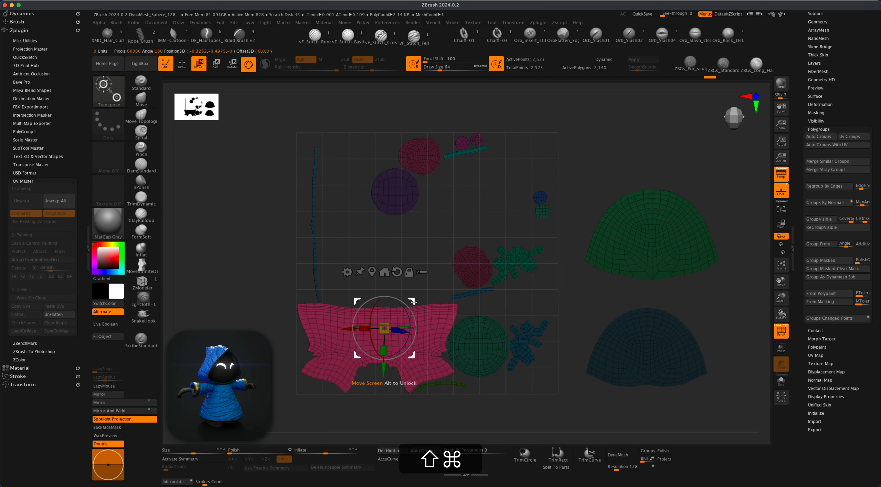
pyautogui.moveTo(384, 328); pyautogui.dragTo(217, 357)
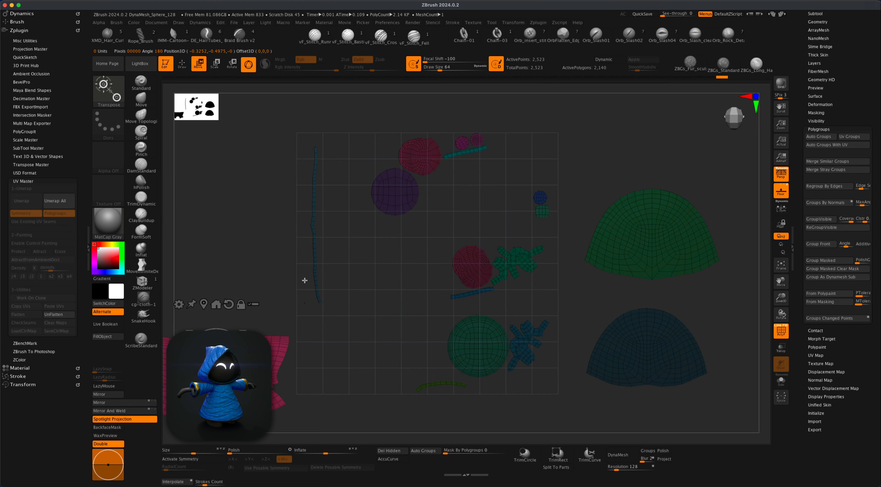
# Place the long strip along the UV square's left edge and the two head islands in its lower-left and upper-left corners.
pyautogui.keyDown('shift'); pyautogui.keyDown('super'); pyautogui.click(319, 300); pyautogui.keyUp('super'); pyautogui.keyUp('shift')
pyautogui.moveTo(324, 300); pyautogui.dragTo(334, 267)
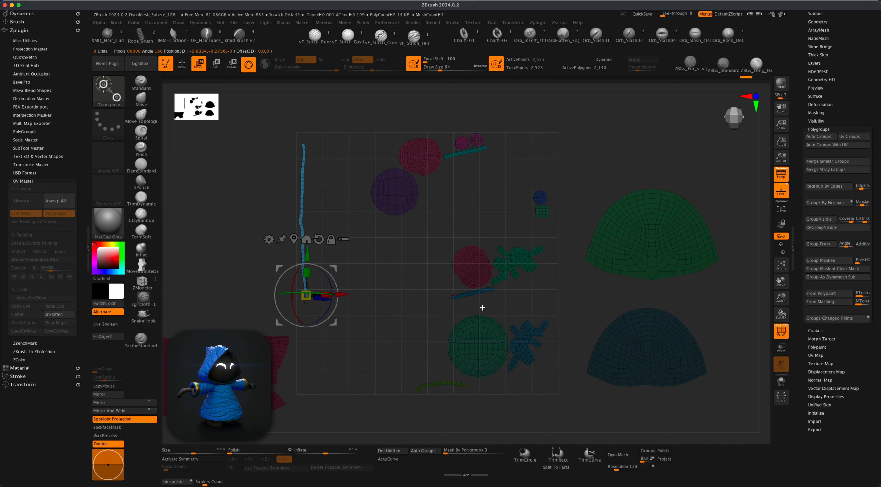
pyautogui.keyDown('shift'); pyautogui.keyDown('super'); pyautogui.click(469, 354); pyautogui.keyUp('super'); pyautogui.keyUp('shift')
pyautogui.moveTo(470, 354); pyautogui.dragTo(321, 358)
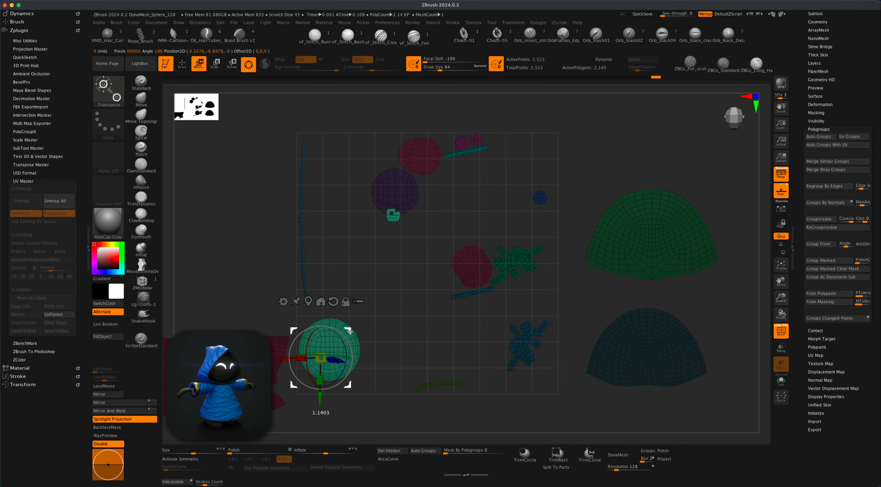
pyautogui.keyDown('shift'); pyautogui.keyDown('super'); pyautogui.click(393, 198); pyautogui.keyUp('super'); pyautogui.keyUp('shift')
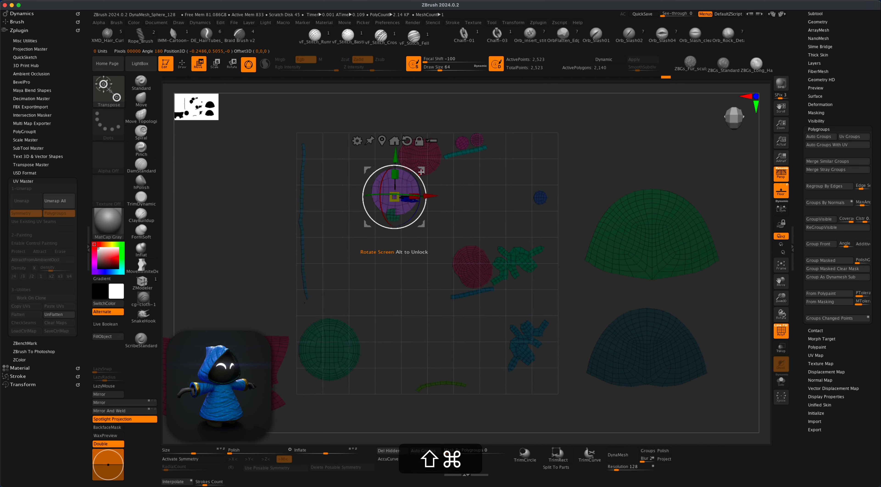
pyautogui.moveTo(421, 171); pyautogui.dragTo(360, 149)
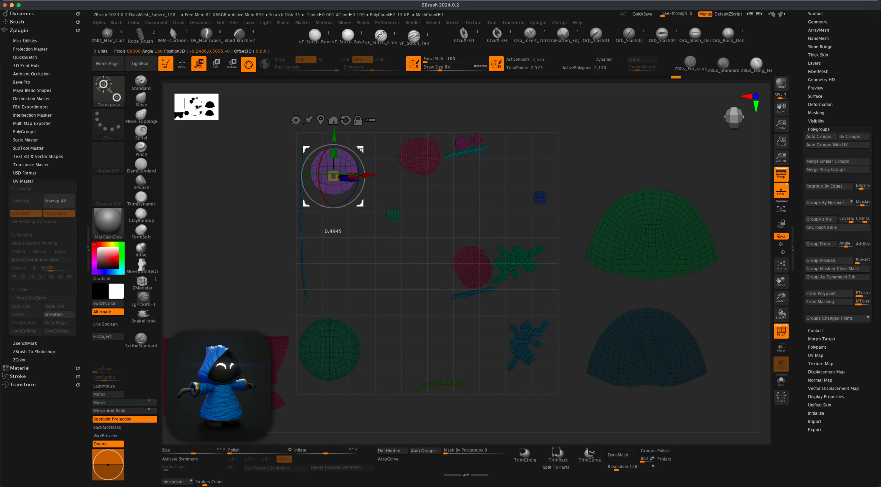
# Stack the two boot islands below the upper head island, clear the mask and regroup all islands with Auto Groups.
pyautogui.keyDown('shift'); pyautogui.keyDown('super'); pyautogui.click(420, 154); pyautogui.keyUp('super'); pyautogui.keyUp('shift')
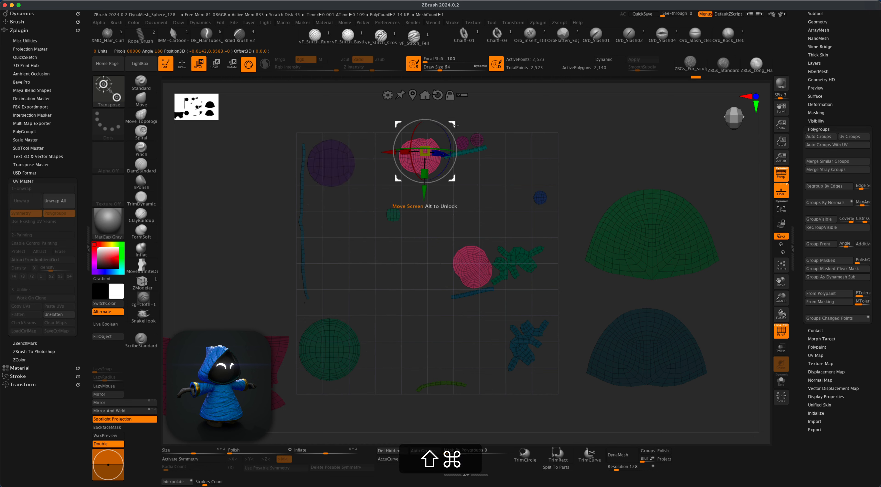
pyautogui.moveTo(456, 125); pyautogui.dragTo(370, 230)
pyautogui.keyDown('super'); pyautogui.moveTo(233, 220); pyautogui.dragTo(241, 236); pyautogui.keyUp('super')
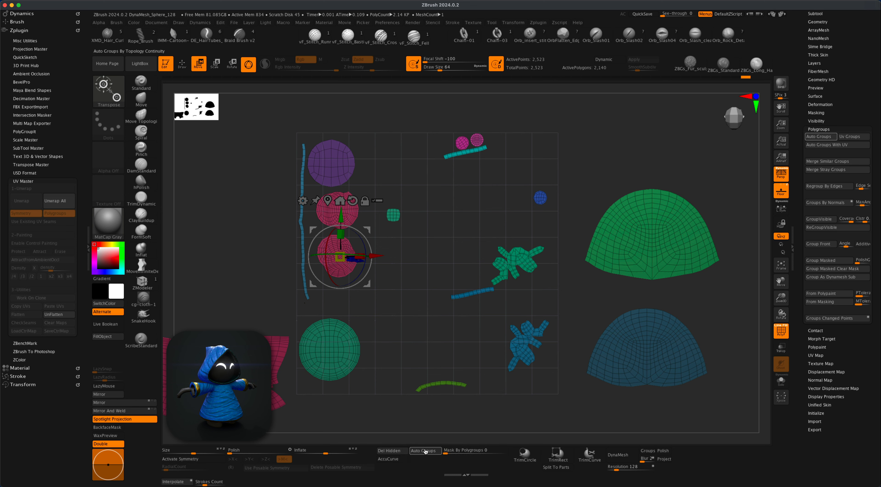
pyautogui.click(423, 450)
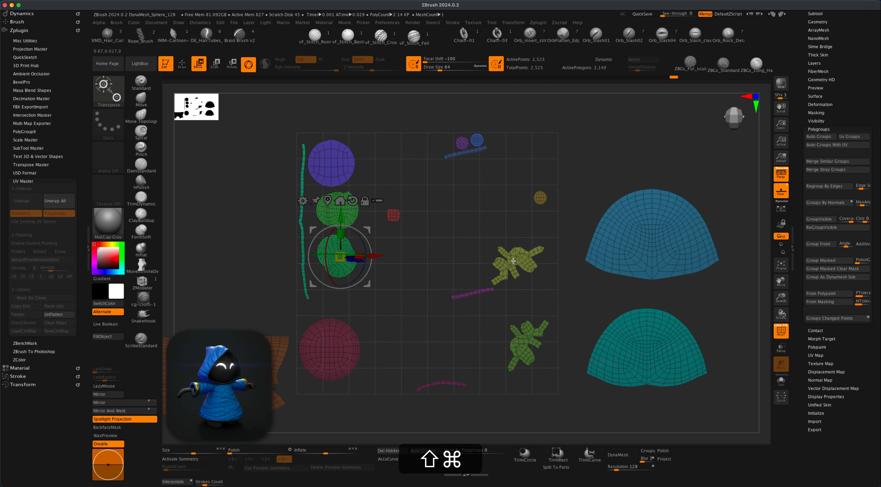
# Move both hand islands to the bottom of the UV square and rotate them so they sit upright with space between.
pyautogui.keyDown('shift'); pyautogui.keyDown('super'); pyautogui.click(513, 260); pyautogui.keyUp('super'); pyautogui.keyUp('shift')
pyautogui.moveTo(542, 234); pyautogui.dragTo(420, 341)
pyautogui.keyDown('shift'); pyautogui.keyDown('super'); pyautogui.click(515, 346); pyautogui.keyUp('super'); pyautogui.keyUp('shift')
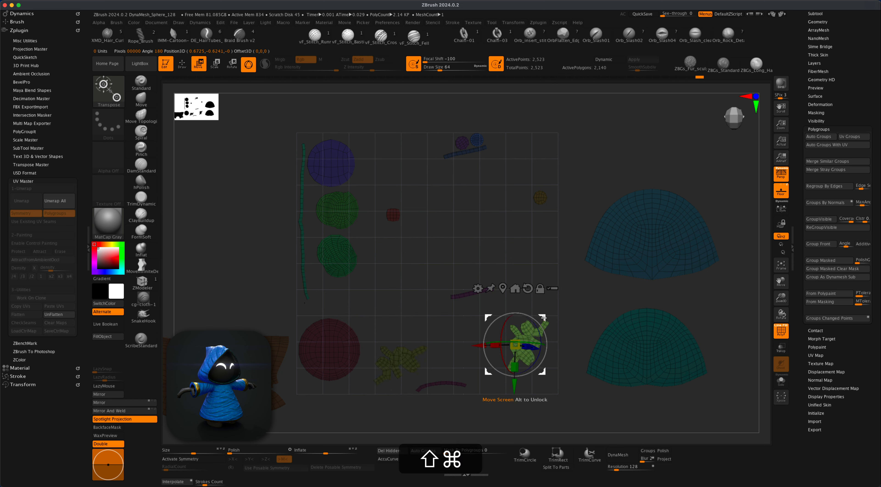
pyautogui.moveTo(544, 318); pyautogui.dragTo(528, 336)
pyautogui.moveTo(499, 397); pyautogui.dragTo(465, 378)
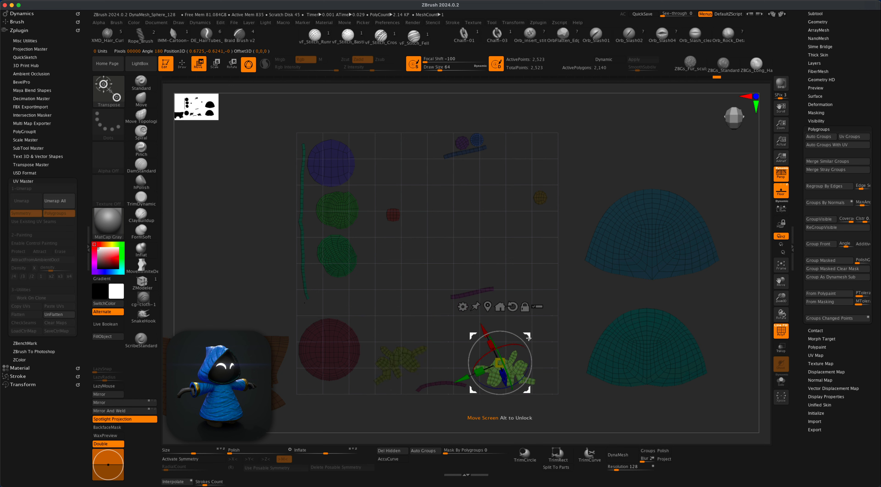
pyautogui.moveTo(528, 338); pyautogui.dragTo(547, 337)
pyautogui.keyDown('shift'); pyautogui.keyDown('super'); pyautogui.click(404, 363); pyautogui.keyUp('super'); pyautogui.keyUp('shift')
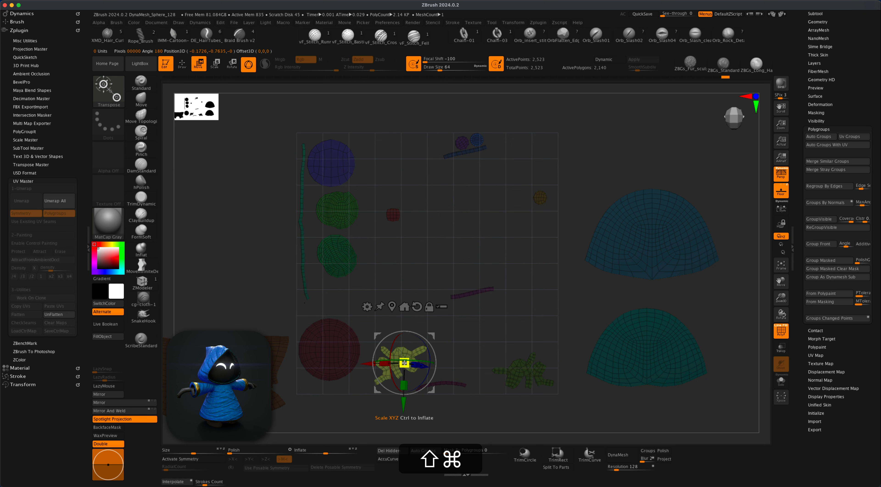
# Move the loose short strips between the hand islands and gather the four small cap islands above the lower head island.
pyautogui.keyDown('shift'); pyautogui.keyDown('super'); pyautogui.click(467, 295); pyautogui.keyUp('super'); pyautogui.keyUp('shift')
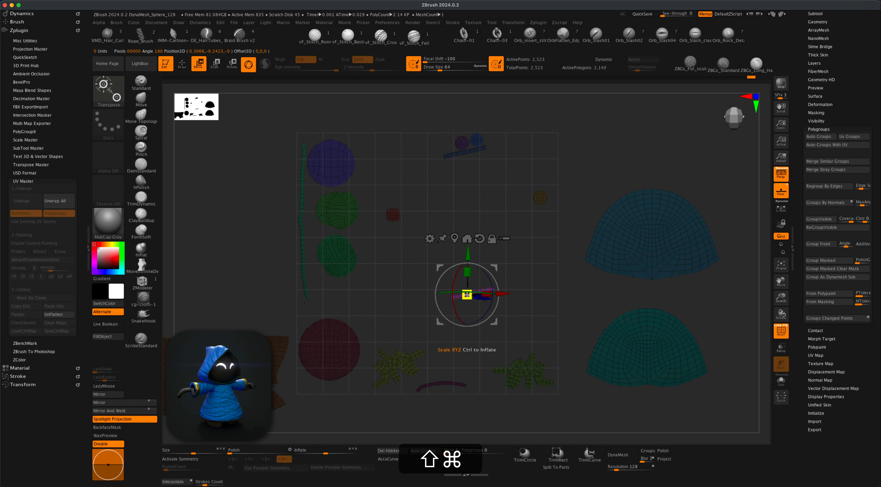
pyautogui.moveTo(494, 269); pyautogui.dragTo(483, 341)
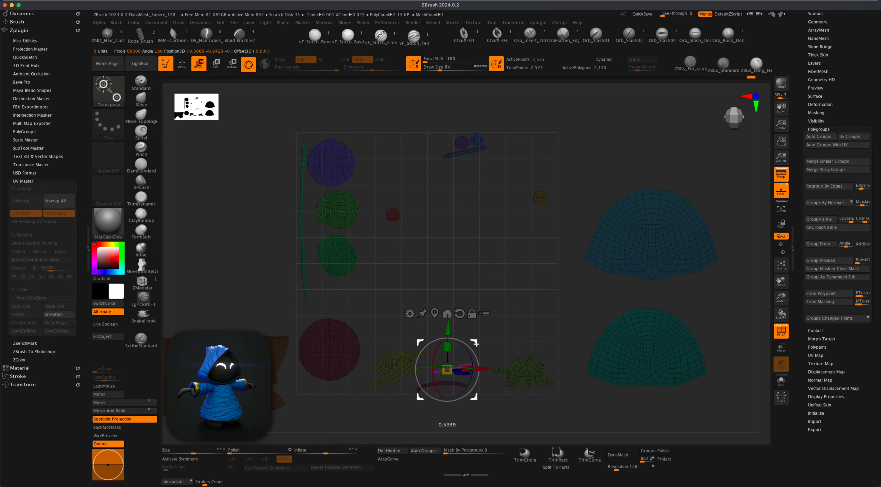
pyautogui.keyDown('shift'); pyautogui.keyDown('super'); pyautogui.click(460, 143); pyautogui.keyUp('super'); pyautogui.keyUp('shift')
pyautogui.moveTo(489, 117); pyautogui.dragTo(359, 272)
pyautogui.keyDown('shift'); pyautogui.keyDown('super'); pyautogui.click(393, 215); pyautogui.keyUp('super'); pyautogui.keyUp('shift')
pyautogui.moveTo(394, 213); pyautogui.dragTo(343, 309)
pyautogui.keyDown('shift'); pyautogui.keyDown('super'); pyautogui.click(535, 198); pyautogui.keyUp('super'); pyautogui.keyUp('shift')
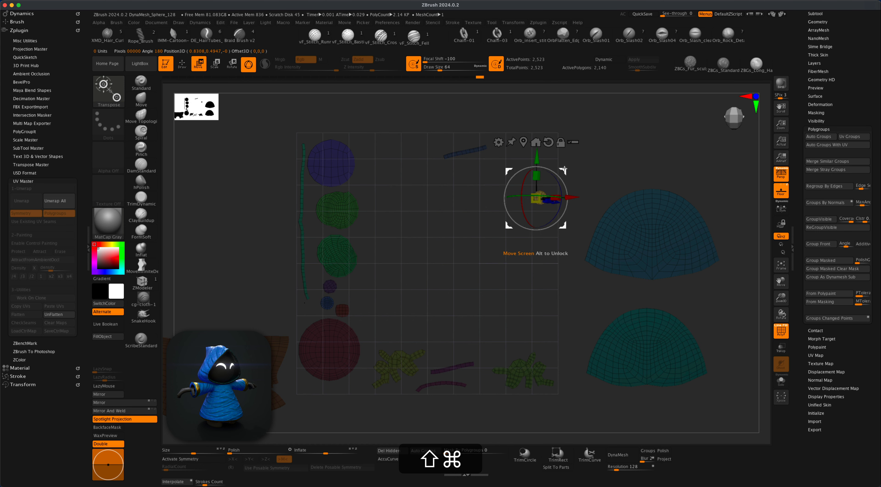
pyautogui.moveTo(535, 198); pyautogui.dragTo(344, 294)
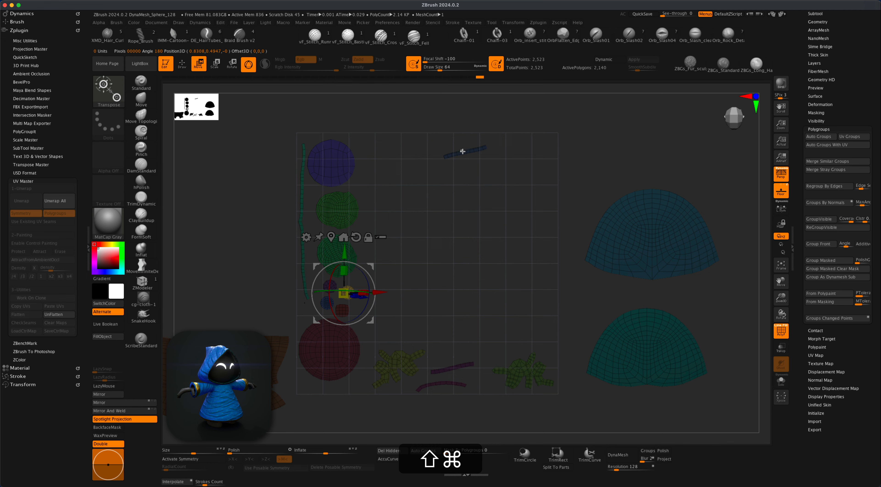
pyautogui.keyDown('shift'); pyautogui.keyDown('super'); pyautogui.click(463, 143); pyautogui.keyUp('super'); pyautogui.keyUp('shift')
pyautogui.moveTo(464, 143); pyautogui.dragTo(459, 338)
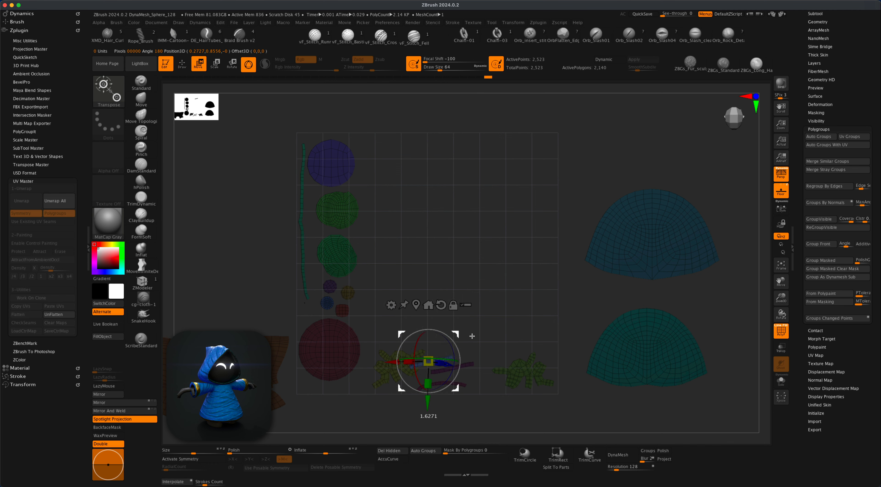
# Fit the rotated hood islands side by side under the robe island and tuck the short strips into the remaining gaps.
pyautogui.keyDown('shift'); pyautogui.keyDown('super'); pyautogui.click(666, 219); pyautogui.keyUp('super'); pyautogui.keyUp('shift')
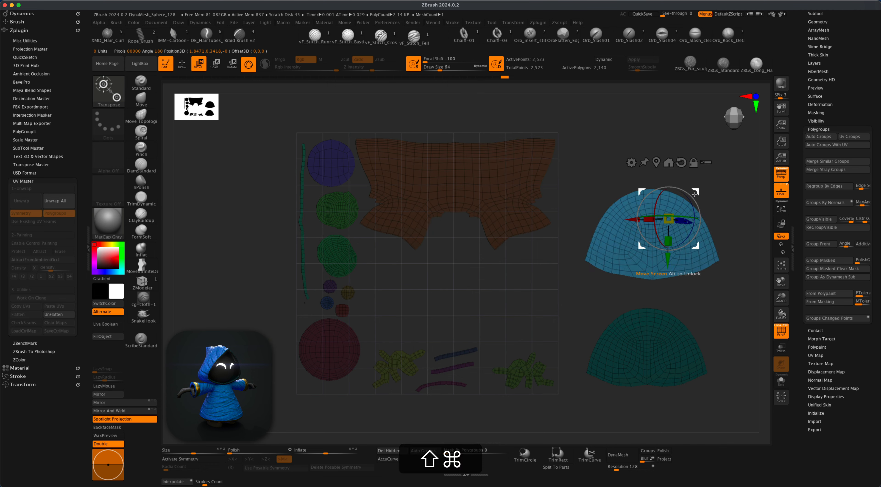
pyautogui.moveTo(697, 193); pyautogui.dragTo(463, 259)
pyautogui.moveTo(560, 269); pyautogui.dragTo(526, 276)
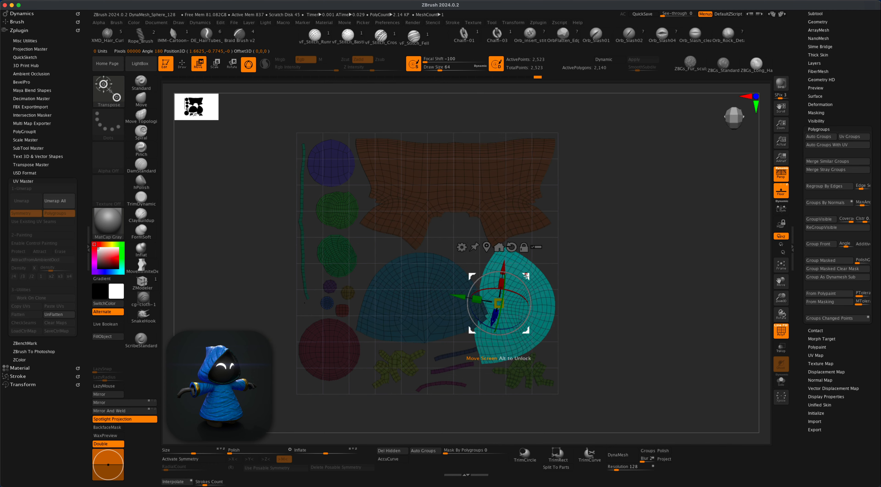
pyautogui.keyDown('shift'); pyautogui.keyDown('super'); pyautogui.click(455, 353); pyautogui.keyUp('super'); pyautogui.keyUp('shift')
pyautogui.moveTo(455, 353)
pyautogui.mouseDown()
pyautogui.moveTo(391, 364)
pyautogui.moveTo(382, 249)
pyautogui.mouseUp()
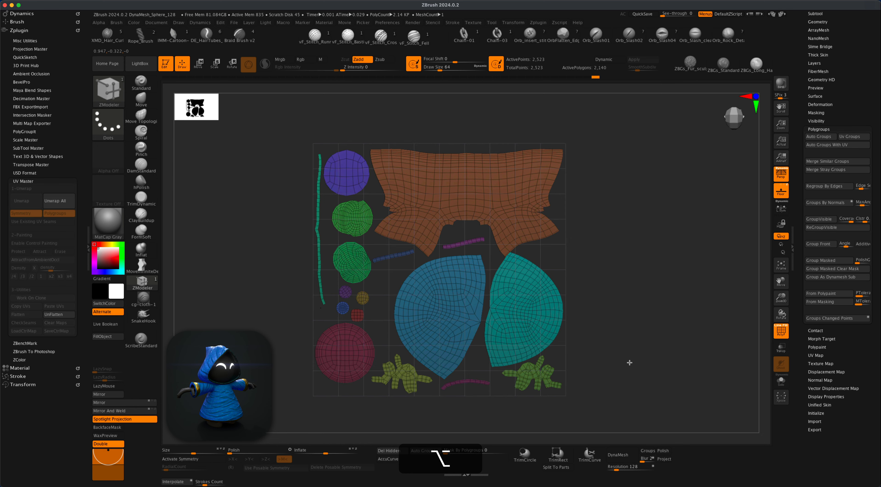
pyautogui.keyDown('alt'); pyautogui.moveTo(629, 363); pyautogui.dragTo(627, 362); pyautogui.keyUp('alt')
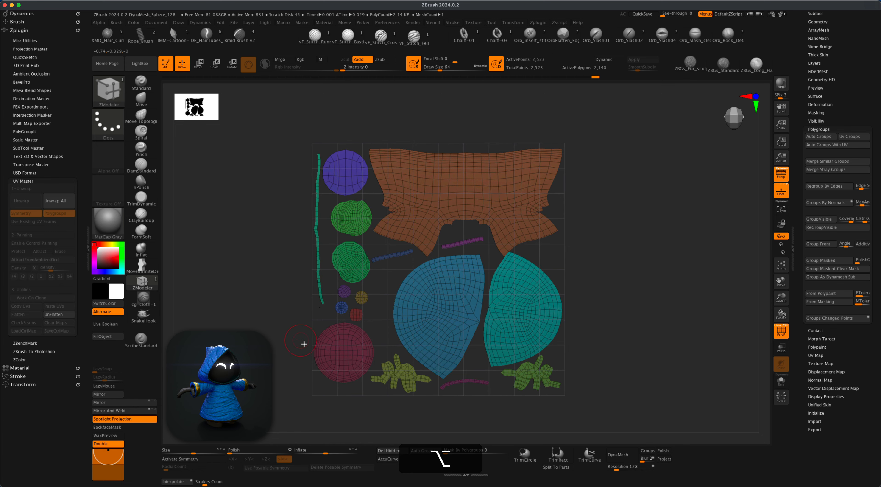
# Unflatten the arranged UV layout to return to the 3D character.
pyautogui.click(68, 314)
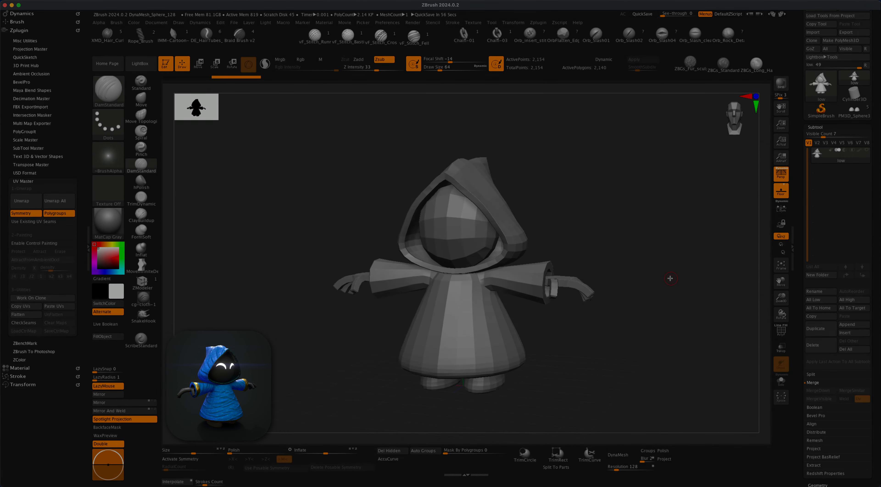
pyautogui.moveTo(670, 278); pyautogui.dragTo(606, 239)
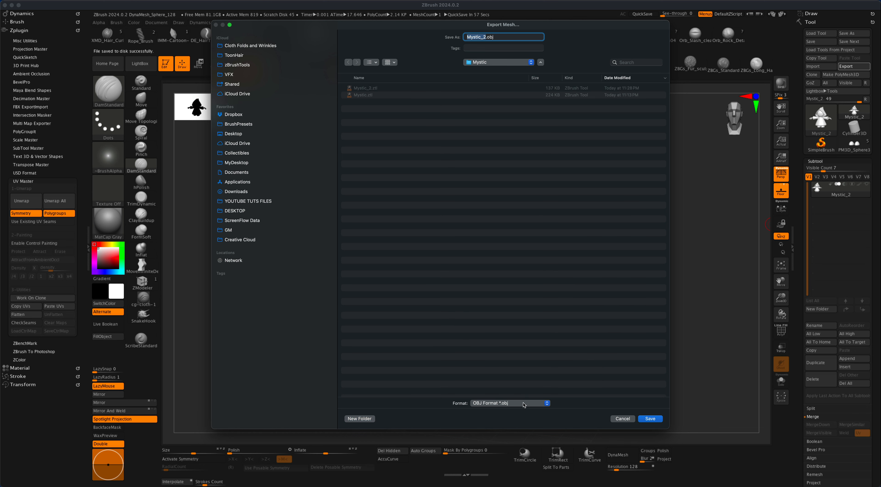
# Export the low-poly mesh in FBX format as Mystic_2.fbx in the Mystic folder.
pyautogui.click(524, 405)
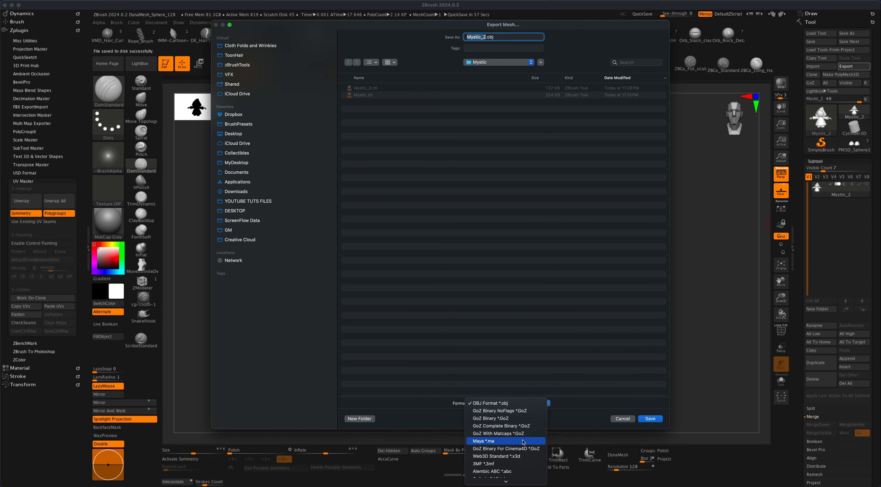
pyautogui.click(499, 425)
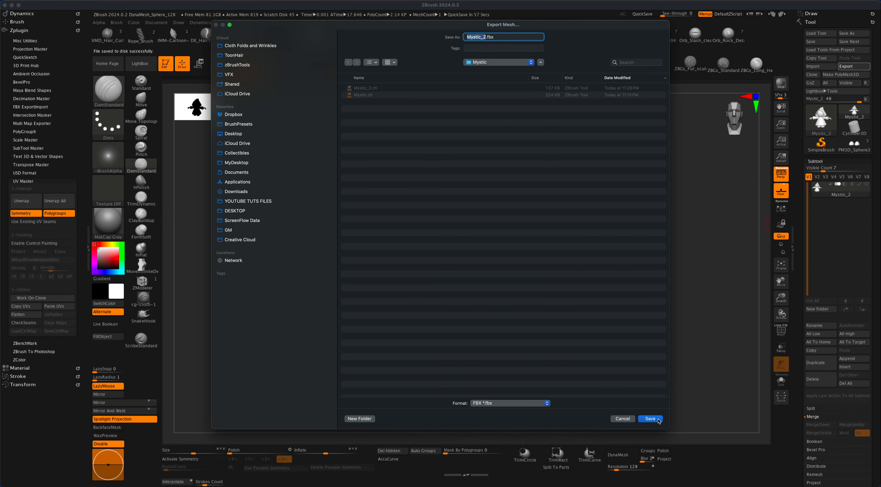
pyautogui.click(649, 418)
pyautogui.click(422, 318)
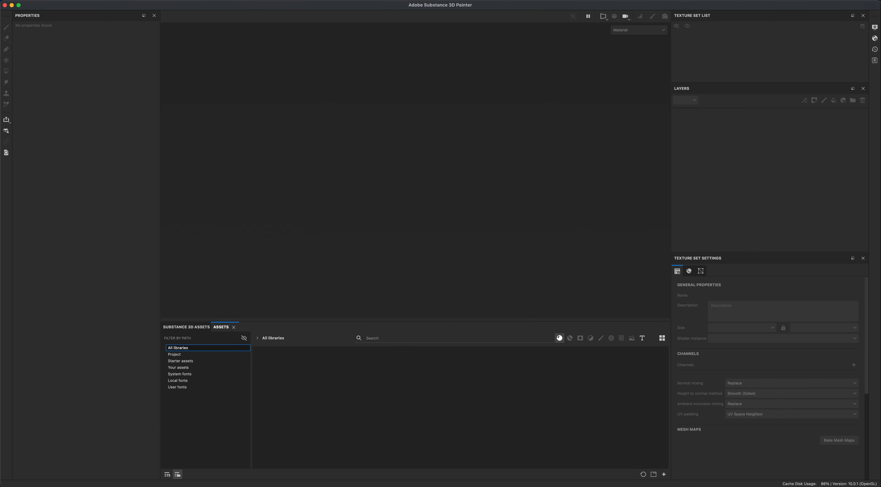
# In Substance 3D Painter, create a new project from Mystic_2.fbx with a document resolution of 2048.
pyautogui.click(82, 6)
pyautogui.click(412, 186)
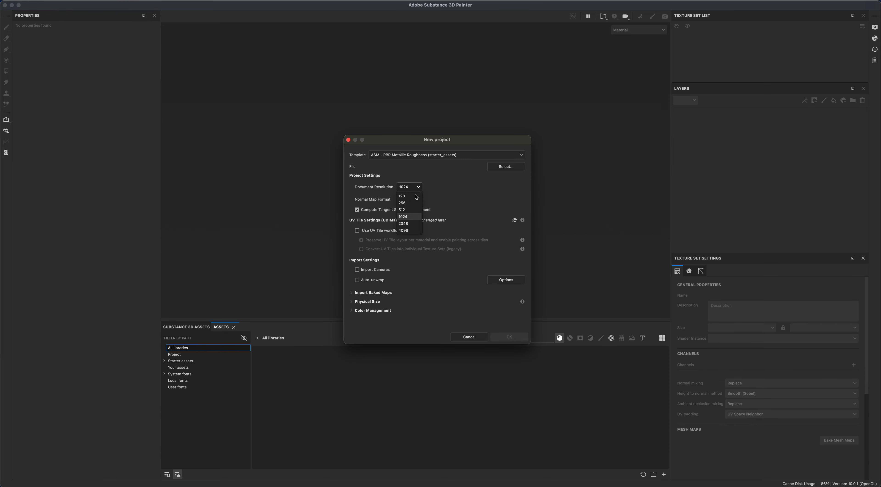
pyautogui.click(415, 224)
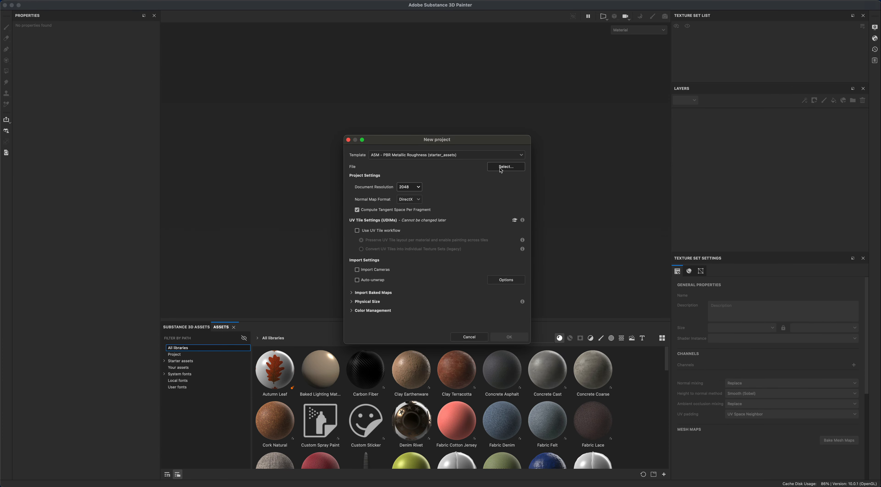
pyautogui.click(500, 167)
pyautogui.click(341, 136)
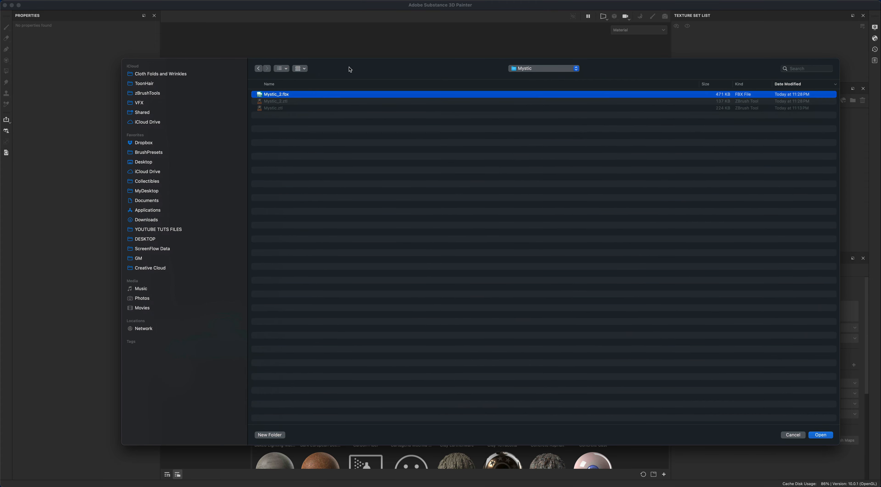
pyautogui.click(820, 434)
pyautogui.keyDown('alt'); pyautogui.moveTo(535, 226); pyautogui.dragTo(508, 252); pyautogui.keyUp('alt')
pyautogui.keyDown('alt'); pyautogui.moveTo(508, 253); pyautogui.dragTo(508, 262, button='middle'); pyautogui.keyUp('alt')
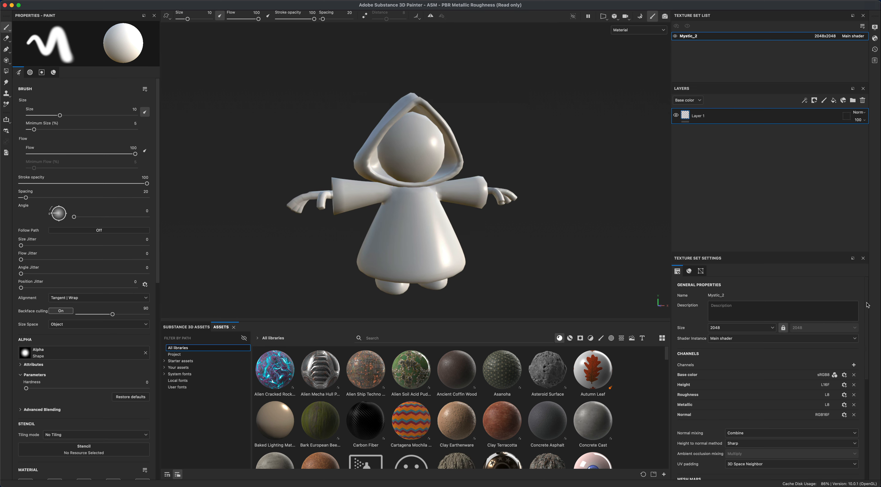
# Bake the mesh maps at 2048 using the low poly mesh as high poly and Supersampling 4x antialiasing, and return to painting mode.
pyautogui.scroll(-10, 847, 355)
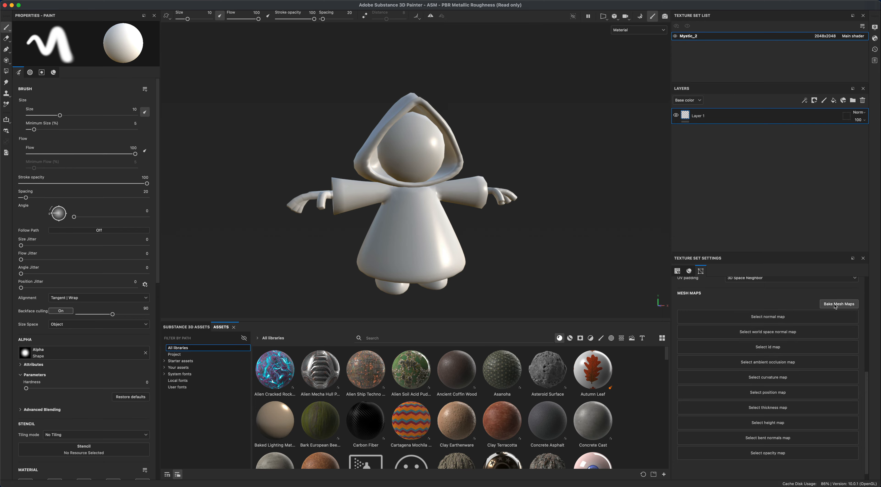
pyautogui.click(836, 305)
pyautogui.click(150, 39)
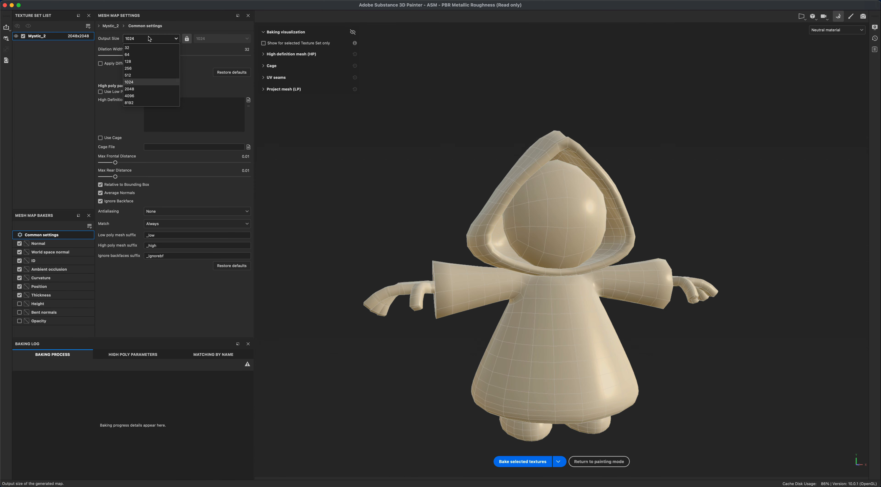
pyautogui.click(145, 89)
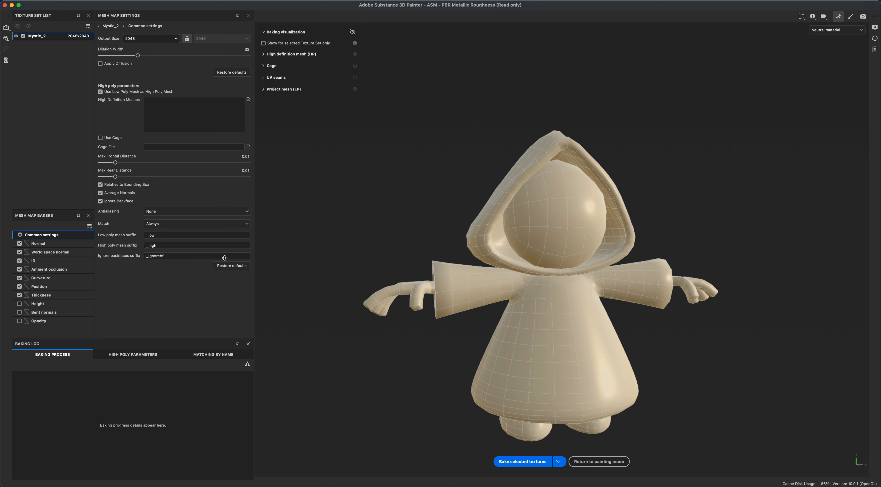
pyautogui.click(173, 211)
pyautogui.click(172, 227)
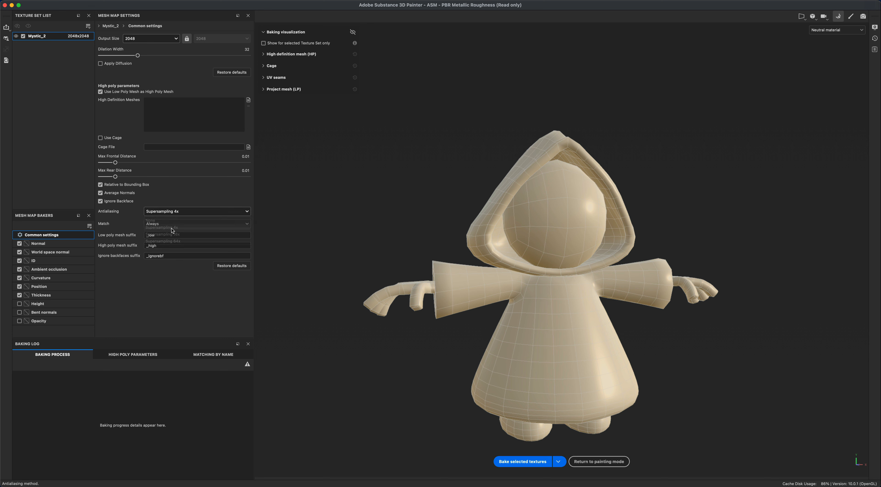
pyautogui.click(521, 461)
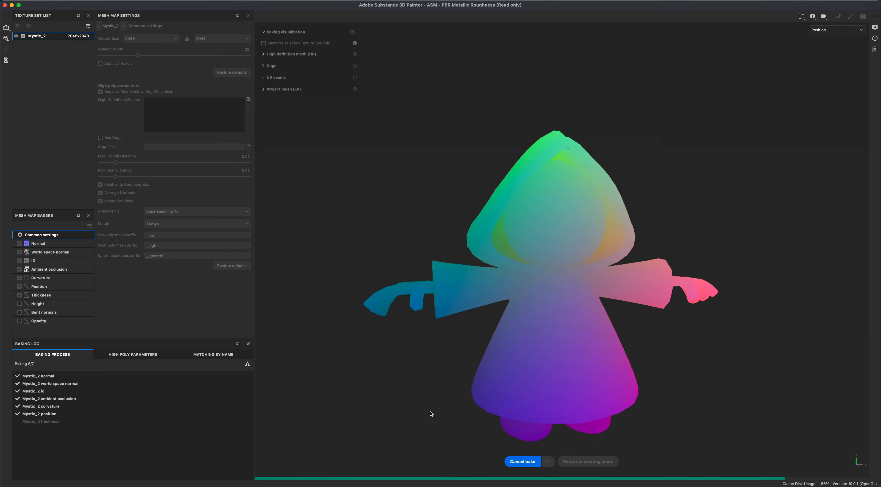
pyautogui.click(587, 461)
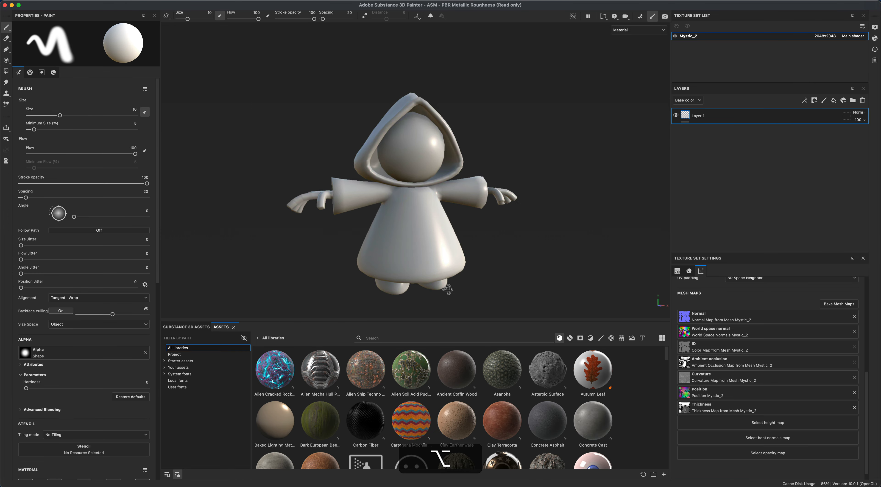
# Set the viewport's environment map to Glazed Patio.
pyautogui.moveTo(447, 289)
pyautogui.keyDown('alt'); pyautogui.mouseDown()
pyautogui.moveTo(122, 281)
pyautogui.moveTo(623, 295)
pyautogui.moveTo(581, 228)
pyautogui.moveTo(580, 172)
pyautogui.moveTo(328, 223)
pyautogui.moveTo(435, 202)
pyautogui.mouseUp(); pyautogui.keyUp('alt')
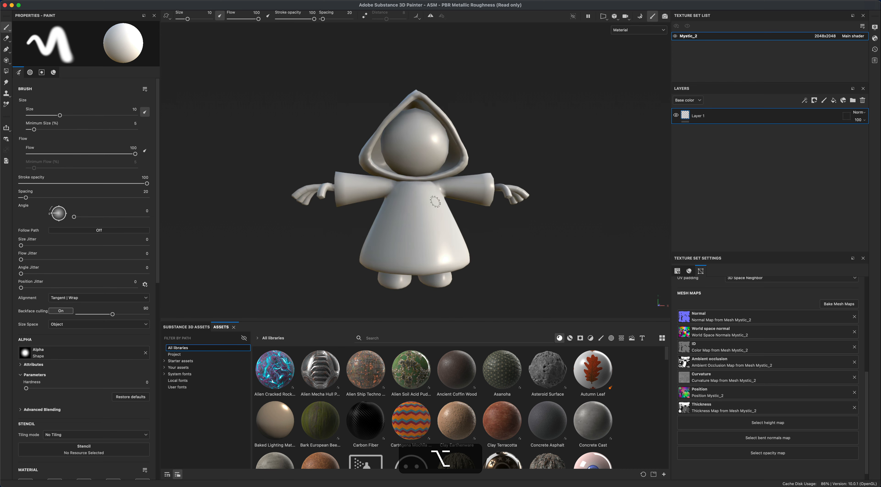
pyautogui.click(874, 30)
pyautogui.click(795, 94)
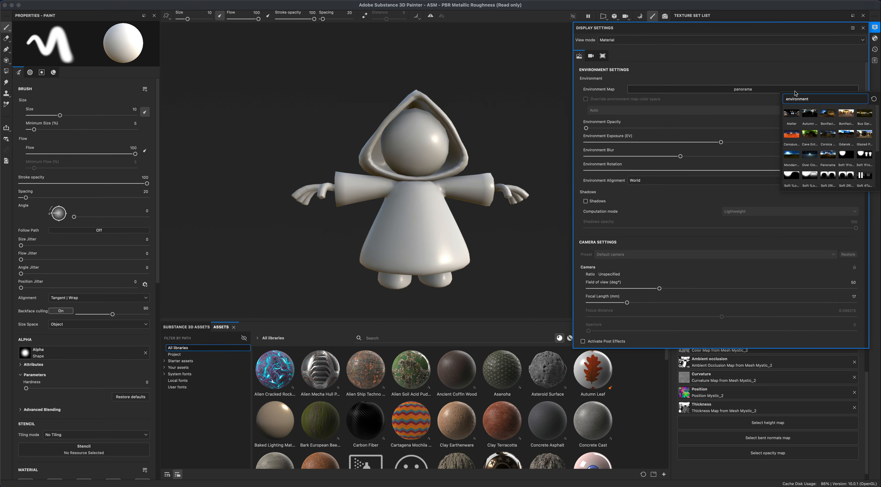
pyautogui.click(866, 136)
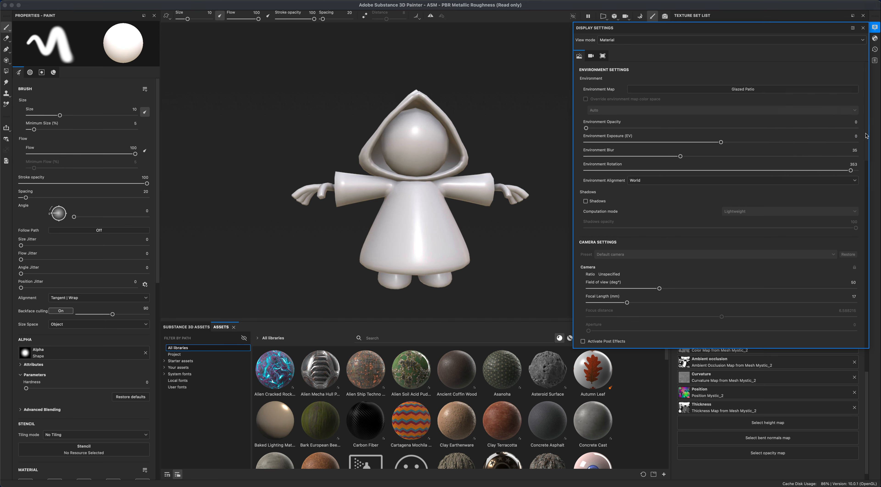
pyautogui.click(874, 27)
pyautogui.moveTo(615, 196)
pyautogui.keyDown('alt'); pyautogui.mouseDown()
pyautogui.moveTo(615, 216)
pyautogui.moveTo(582, 240)
pyautogui.moveTo(620, 210)
pyautogui.mouseUp(); pyautogui.keyUp('alt')
pyautogui.keyDown('alt'); pyautogui.moveTo(574, 232); pyautogui.dragTo(548, 246); pyautogui.keyUp('alt')
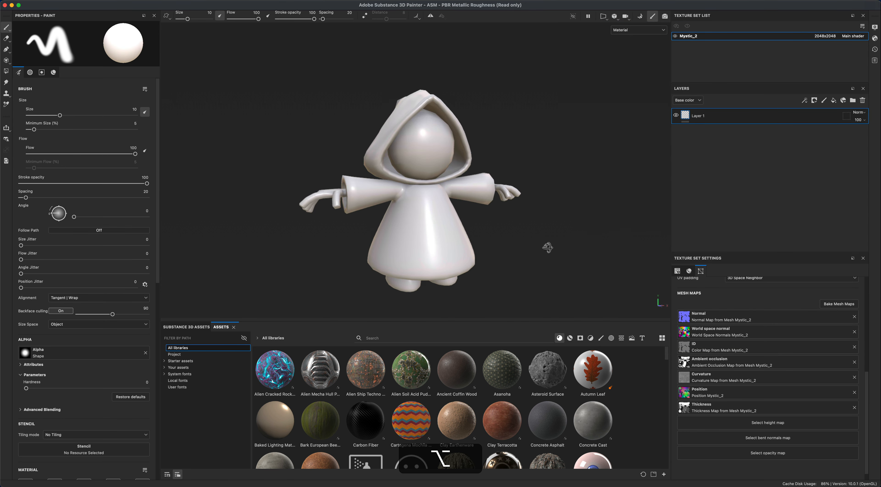
pyautogui.keyDown('alt'); pyautogui.moveTo(583, 216); pyautogui.dragTo(627, 208); pyautogui.keyUp('alt')
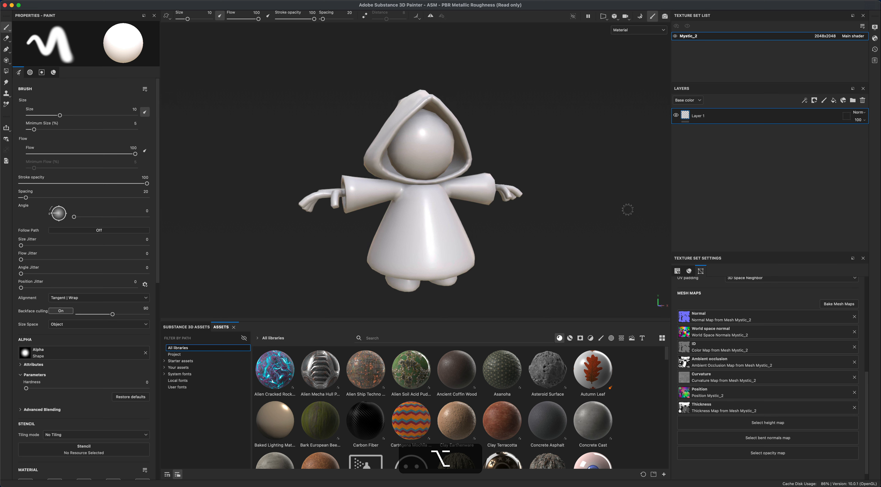
# Replace the default paint layer with a fill layer and set its base color to dark blue-gray 23262A.
pyautogui.click(862, 100)
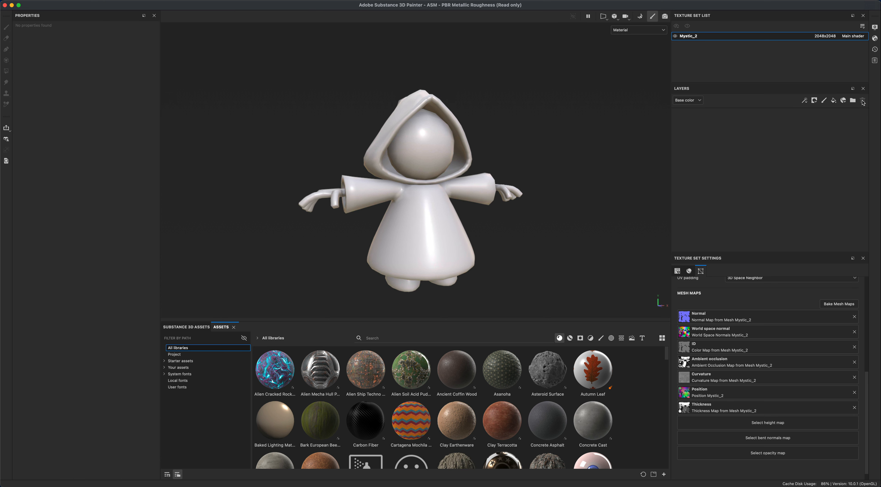
pyautogui.click(833, 101)
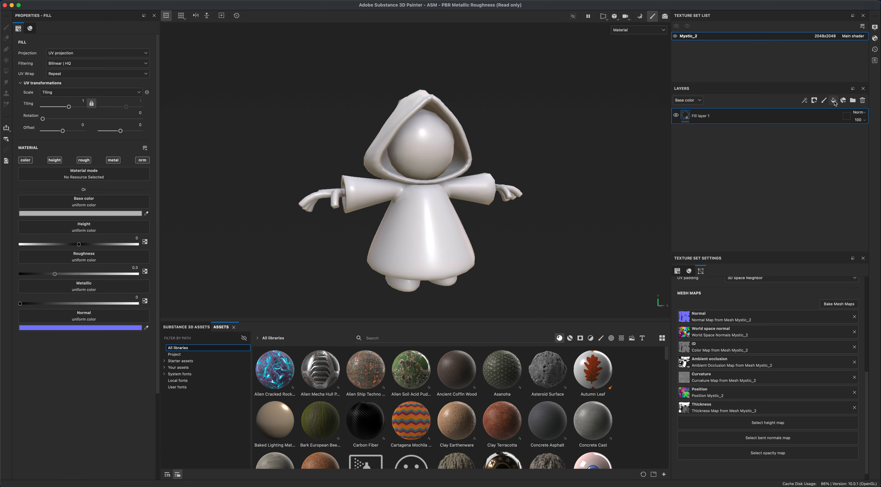
pyautogui.click(99, 214)
pyautogui.moveTo(127, 300); pyautogui.dragTo(96, 323)
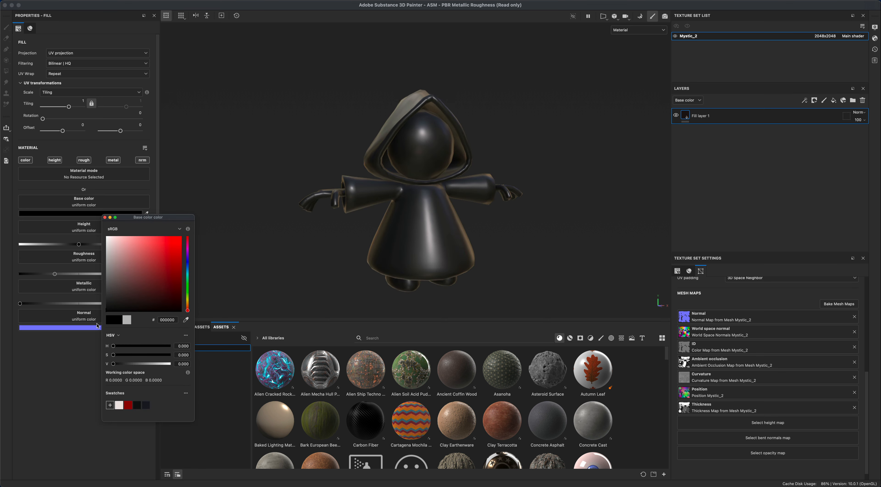
pyautogui.click(187, 264)
pyautogui.click(118, 302)
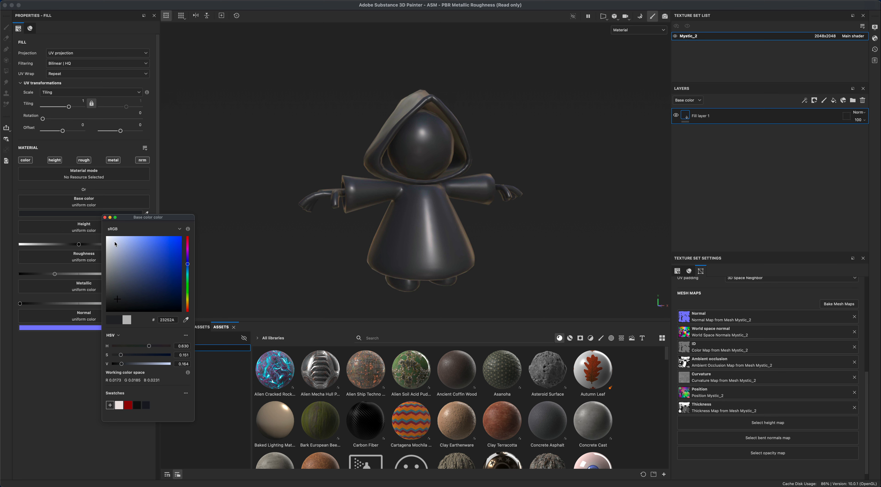
pyautogui.click(104, 217)
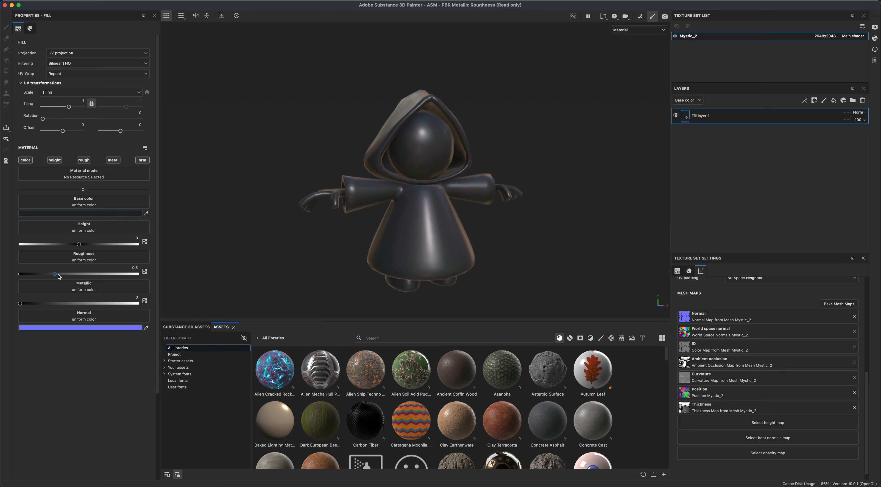
# Set the dark fill layer's roughness to 1 and check the matte character from several angles.
pyautogui.moveTo(56, 275); pyautogui.dragTo(165, 275)
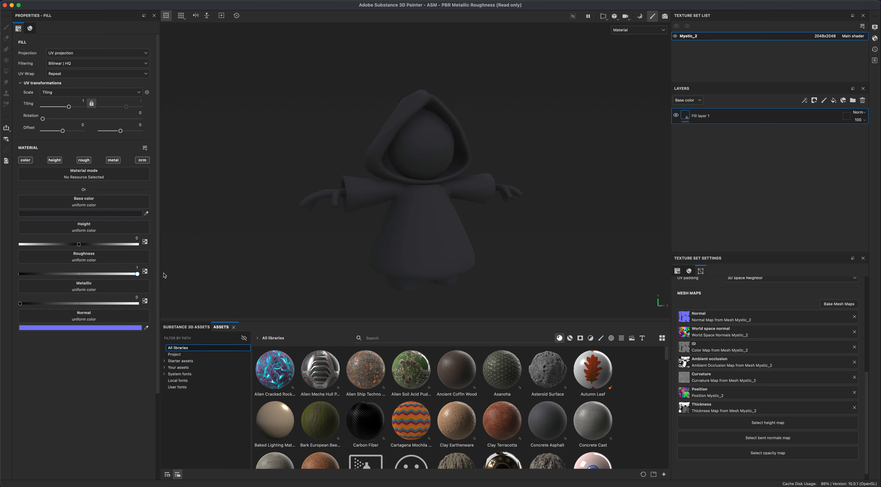
pyautogui.keyDown('alt'); pyautogui.moveTo(284, 259); pyautogui.dragTo(290, 255); pyautogui.keyUp('alt')
pyautogui.keyDown('alt'); pyautogui.moveTo(522, 250); pyautogui.dragTo(509, 250); pyautogui.keyUp('alt')
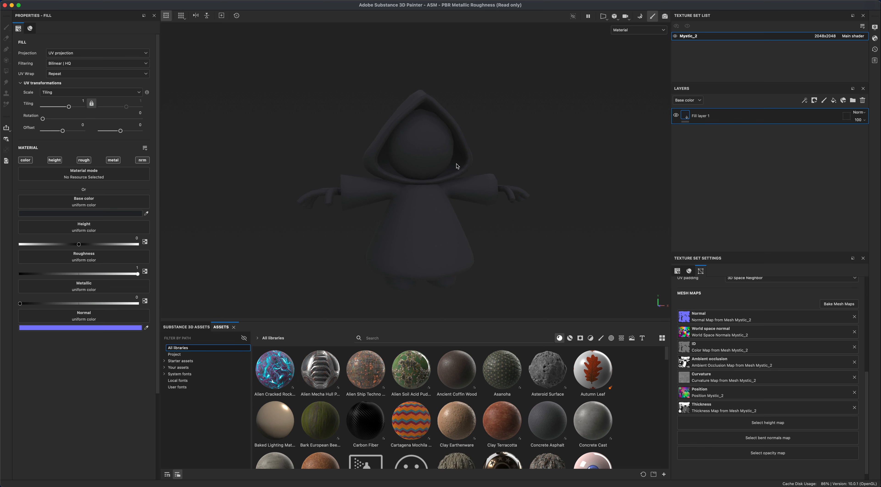
pyautogui.keyDown('alt'); pyautogui.moveTo(508, 256); pyautogui.dragTo(517, 228); pyautogui.keyUp('alt')
pyautogui.keyDown('alt'); pyautogui.moveTo(517, 293); pyautogui.dragTo(499, 239); pyautogui.keyUp('alt')
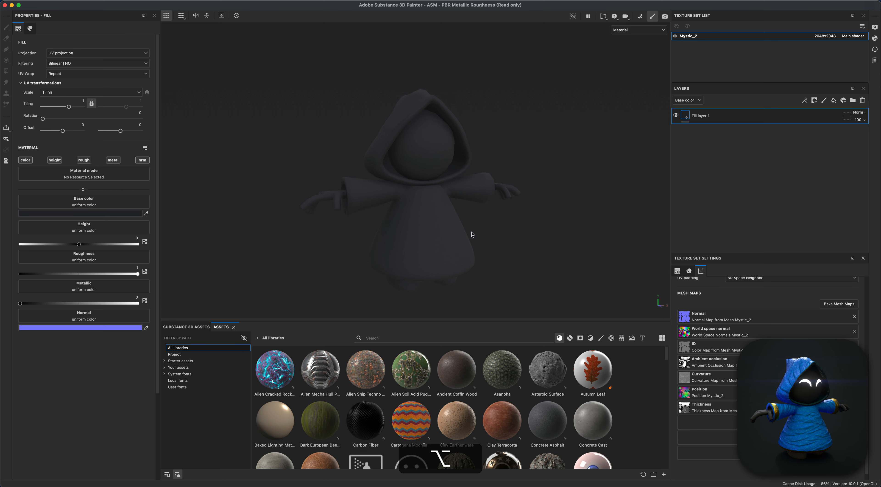
pyautogui.keyDown('alt'); pyautogui.moveTo(438, 227); pyautogui.dragTo(491, 234); pyautogui.keyUp('alt')
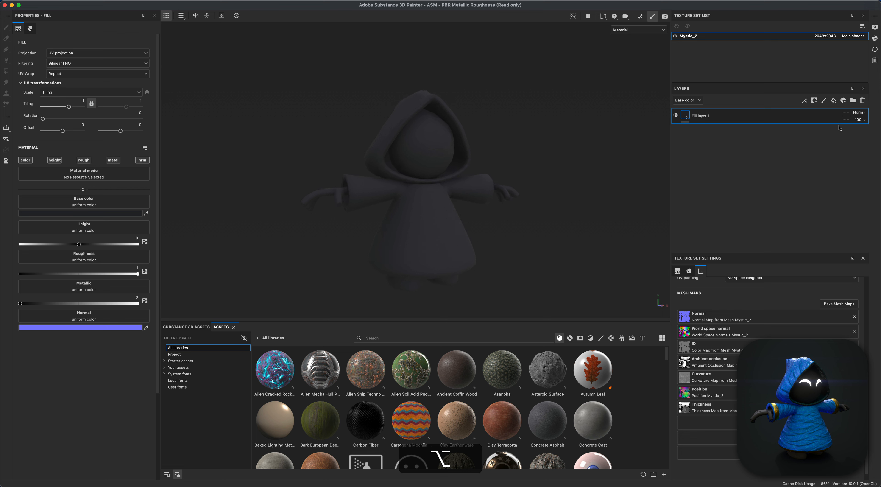
# Add a second fill layer with a bright blue 00B6FF base color and a roughness of 1.
pyautogui.click(834, 101)
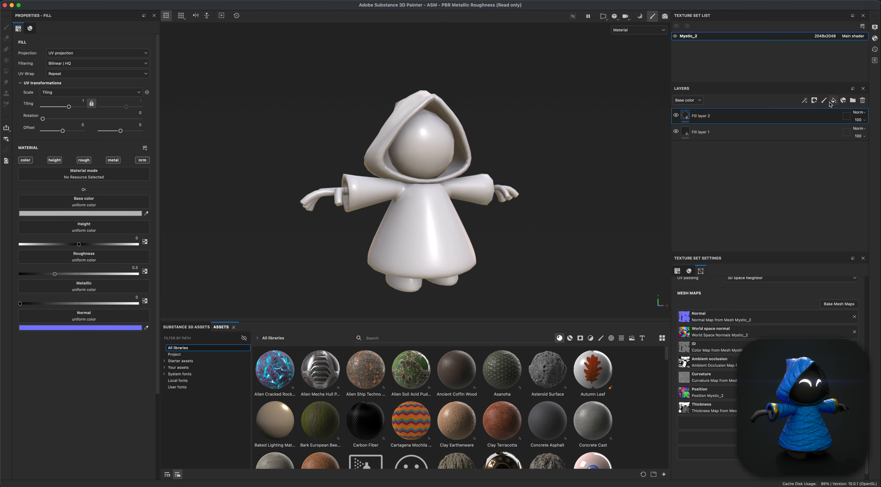
pyautogui.click(116, 214)
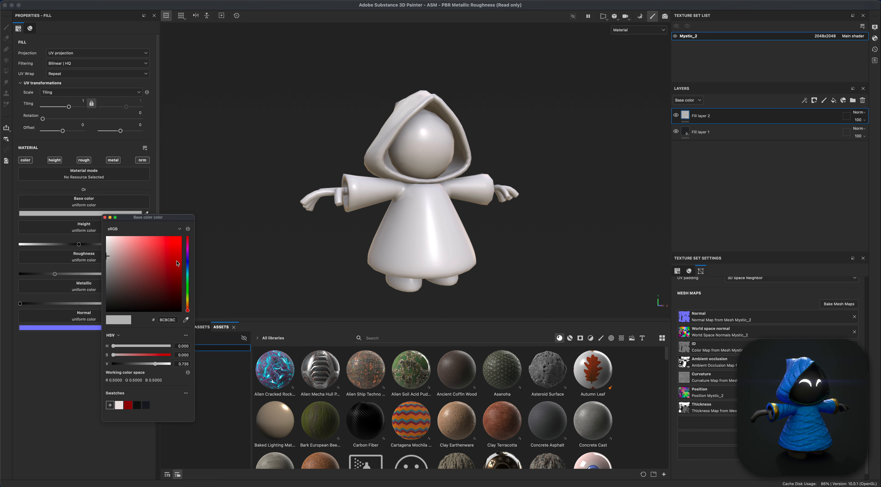
pyautogui.moveTo(187, 282); pyautogui.dragTo(195, 228)
pyautogui.moveTo(191, 276); pyautogui.dragTo(189, 271)
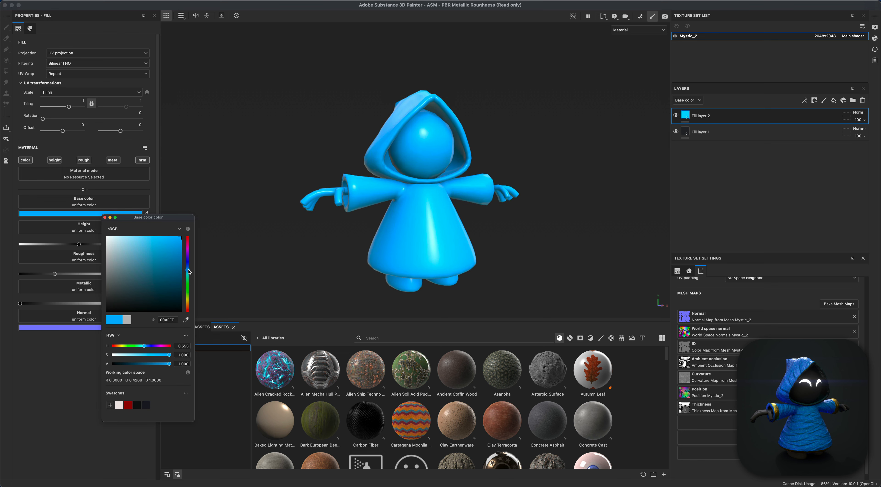
pyautogui.click(210, 248)
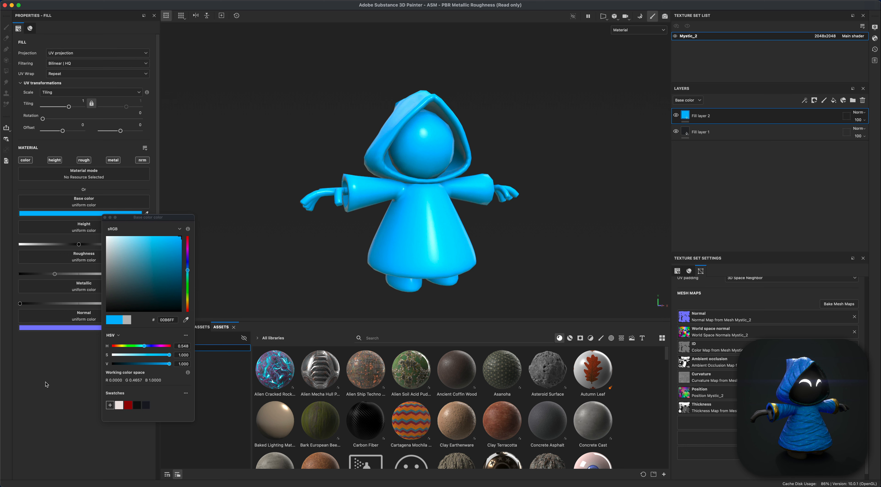
pyautogui.moveTo(54, 275); pyautogui.dragTo(175, 275)
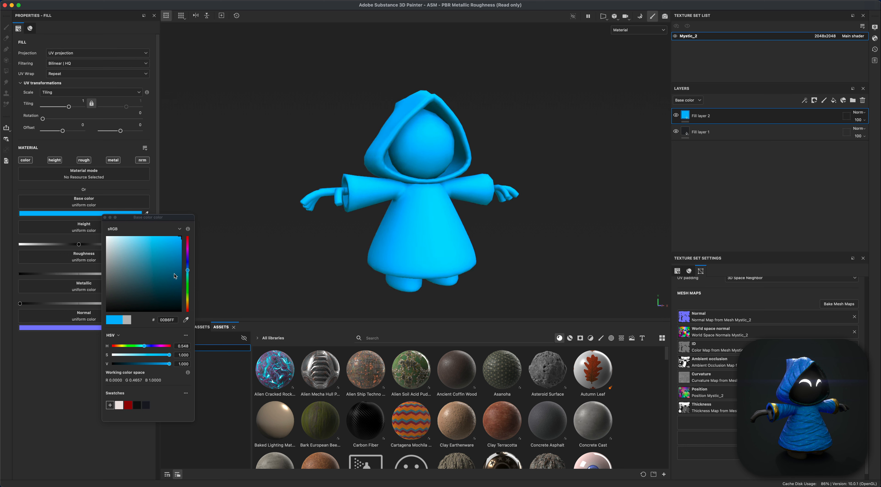
# Add a black mask to the blue fill layer and activate the Polygon Fill tool.
pyautogui.rightClick(704, 116)
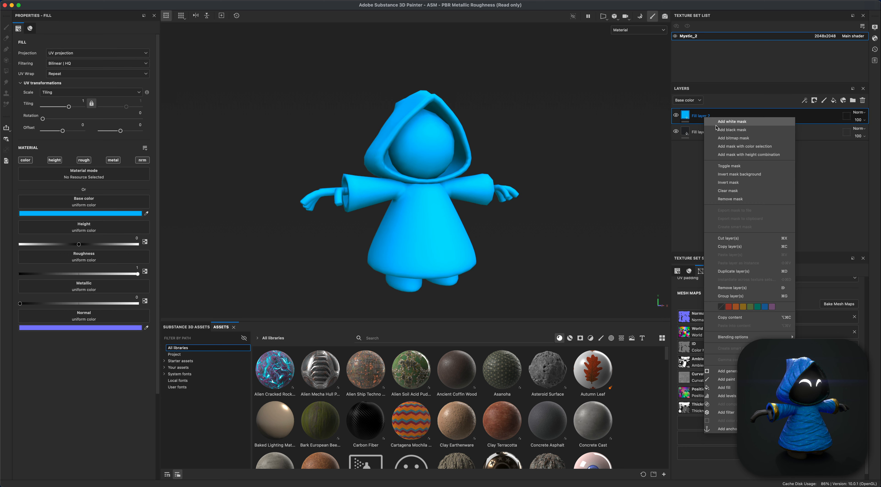
pyautogui.click(721, 129)
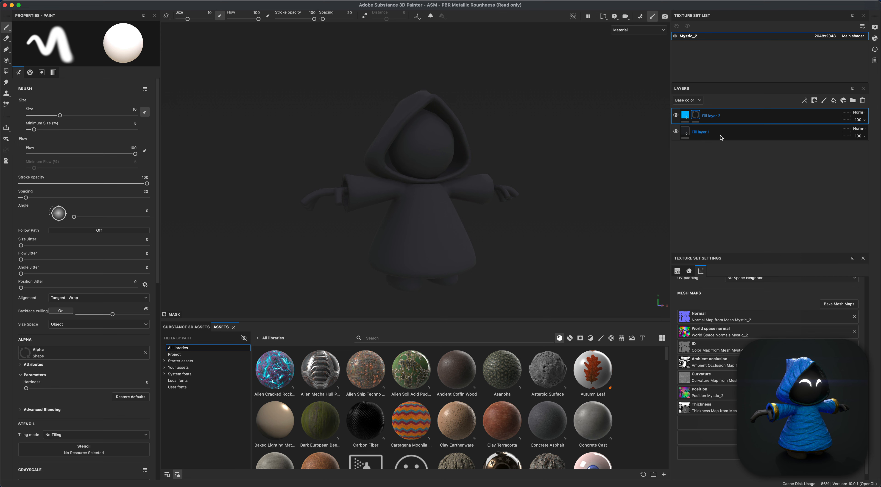
pyautogui.click(7, 71)
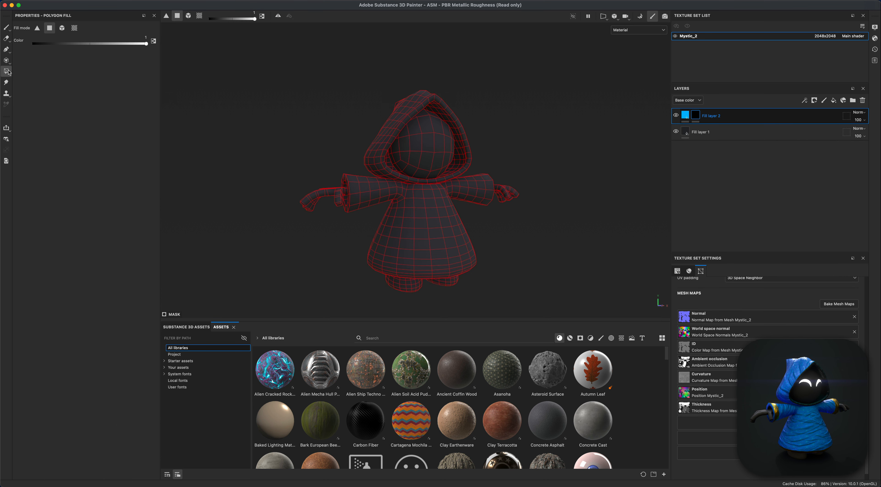
# Set polygon fill to UV chunk mode and fill the robe, sleeves and outer hood in the blue layer's mask.
pyautogui.click(76, 29)
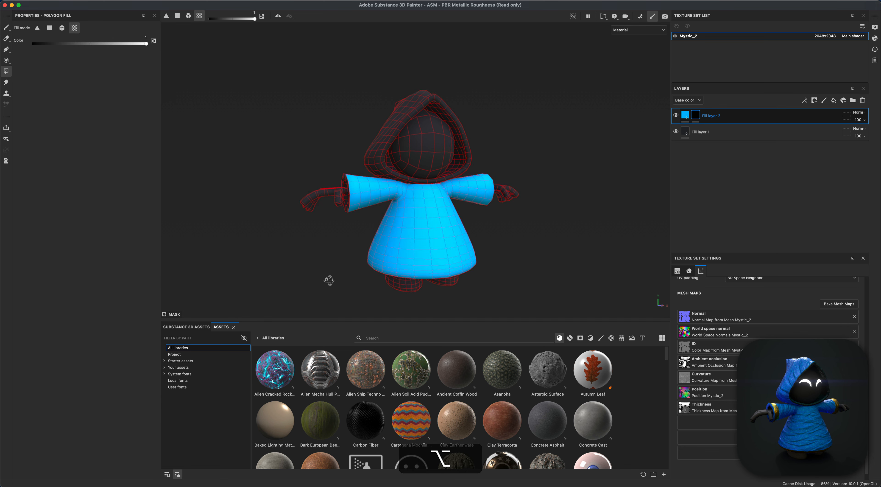
pyautogui.keyDown('alt'); pyautogui.moveTo(326, 279); pyautogui.dragTo(370, 215); pyautogui.keyUp('alt')
pyautogui.keyDown('alt'); pyautogui.moveTo(541, 251); pyautogui.dragTo(388, 225); pyautogui.keyUp('alt')
pyautogui.keyDown('alt'); pyautogui.moveTo(428, 194); pyautogui.dragTo(633, 245); pyautogui.keyUp('alt')
pyautogui.keyDown('alt'); pyautogui.moveTo(379, 116); pyautogui.dragTo(520, 267); pyautogui.keyUp('alt')
pyautogui.keyDown('alt'); pyautogui.moveTo(457, 159); pyautogui.dragTo(511, 152); pyautogui.keyUp('alt')
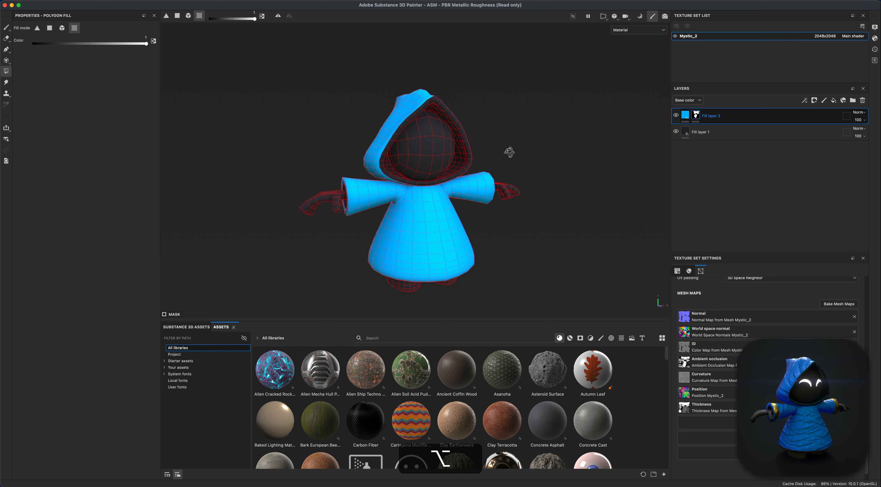
# Duplicate the masked blue fill layer and clear the mask on the copy.
pyautogui.rightClick(720, 118)
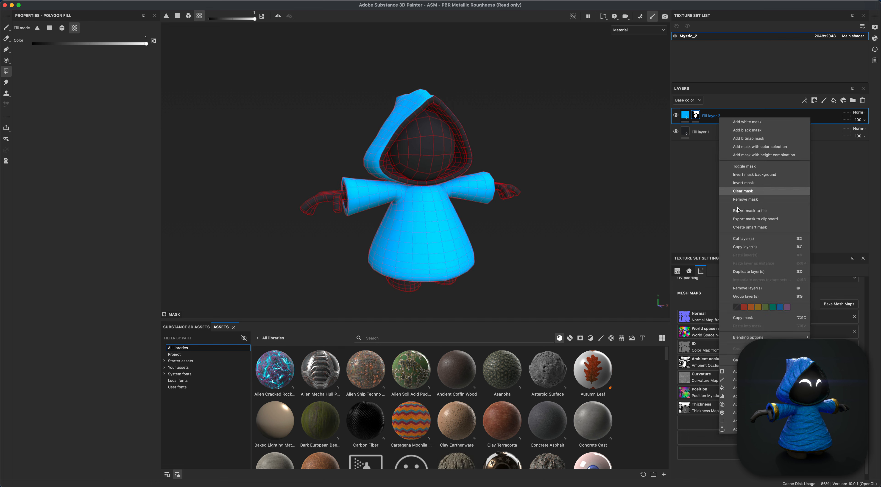
pyautogui.click(746, 271)
pyautogui.click(697, 116)
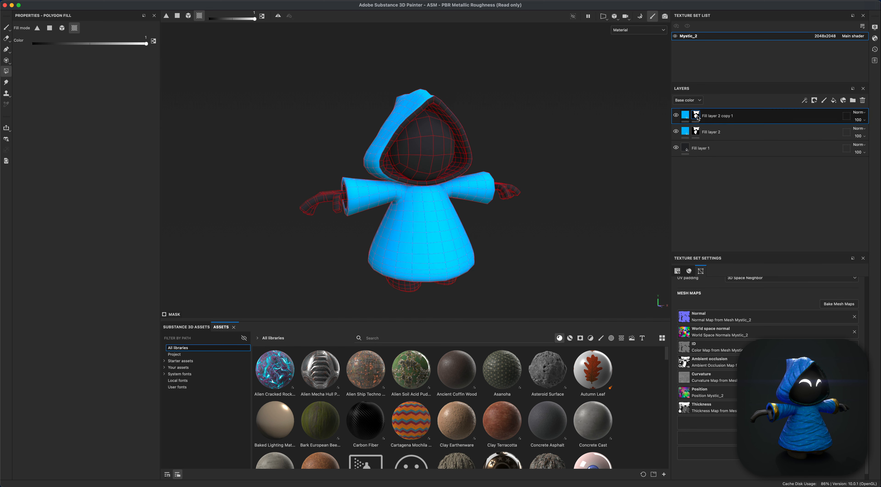
pyautogui.rightClick(697, 117)
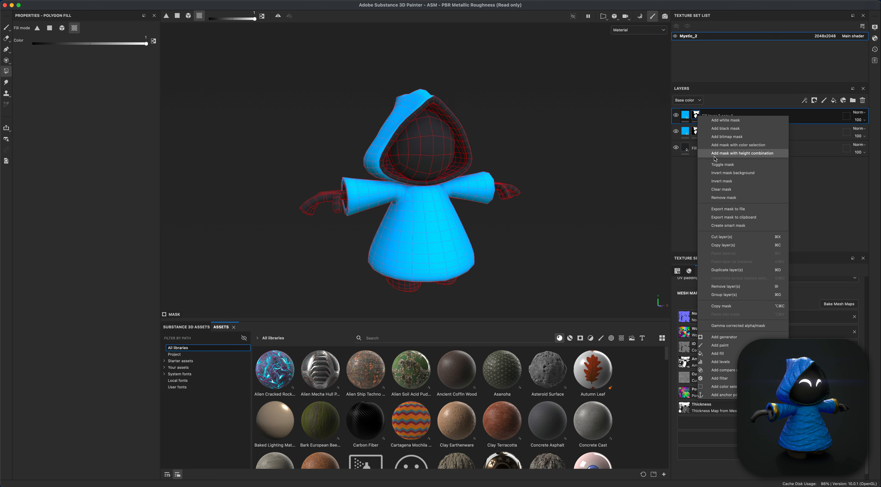
pyautogui.click(721, 190)
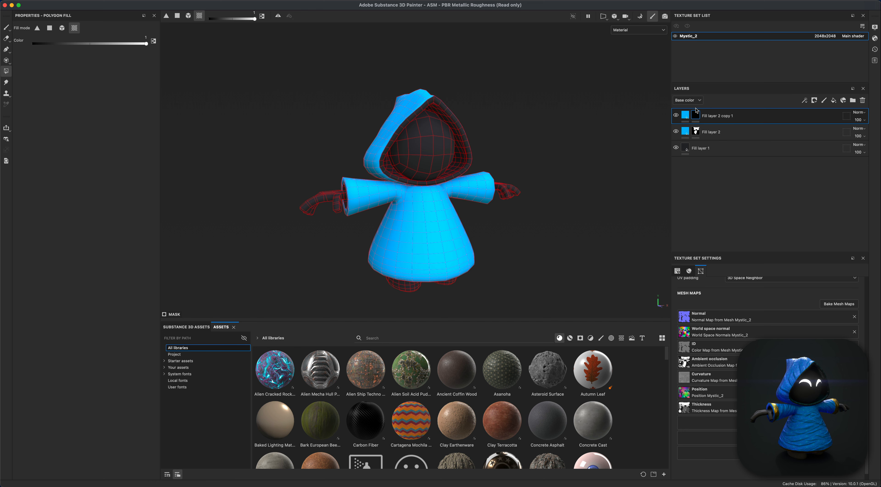
# Darken the duplicate layer's base color to a deep teal.
pyautogui.click(685, 115)
pyautogui.click(102, 213)
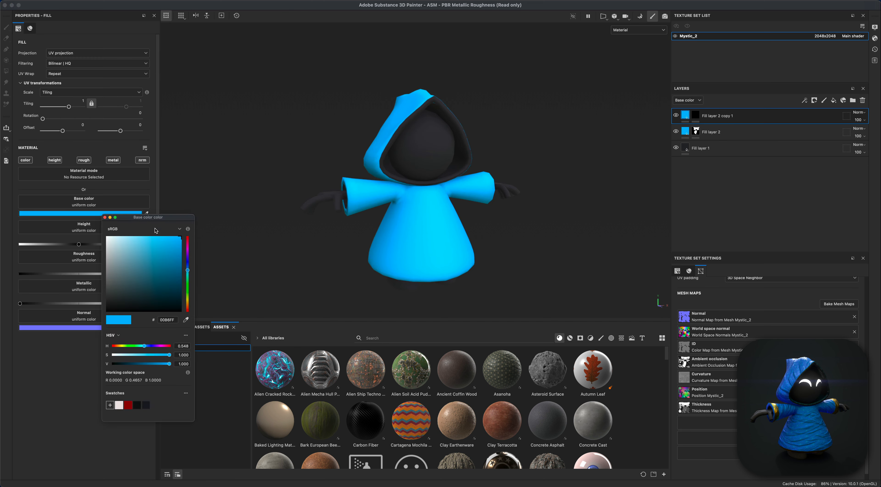
pyautogui.moveTo(173, 248); pyautogui.dragTo(175, 287)
# Fill the robe's inner surfaces, including the hood lining, in the dark teal layer's mask.
pyautogui.click(696, 115)
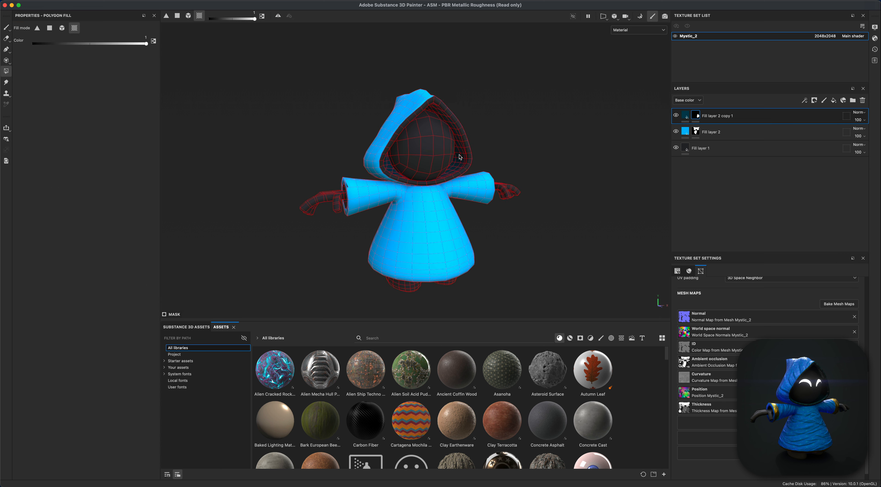
pyautogui.keyDown('alt'); pyautogui.moveTo(527, 229); pyautogui.dragTo(488, 188); pyautogui.keyUp('alt')
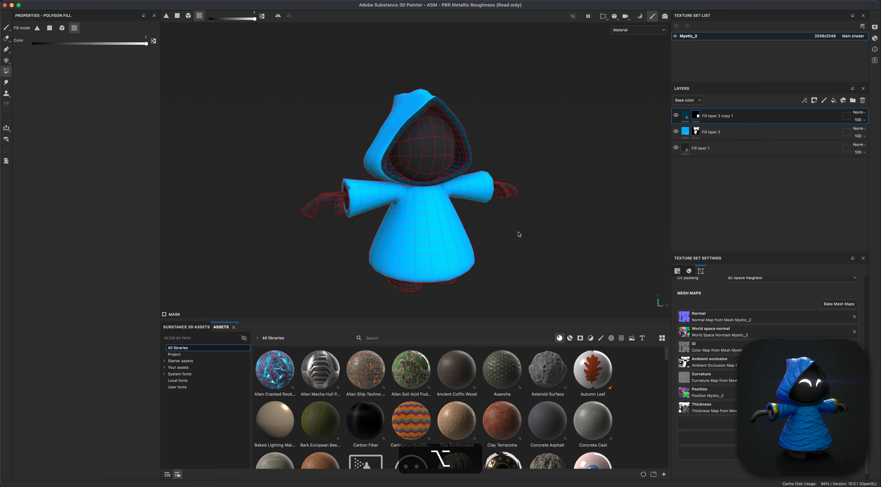
pyautogui.keyDown('alt'); pyautogui.moveTo(517, 233); pyautogui.dragTo(569, 232); pyautogui.keyUp('alt')
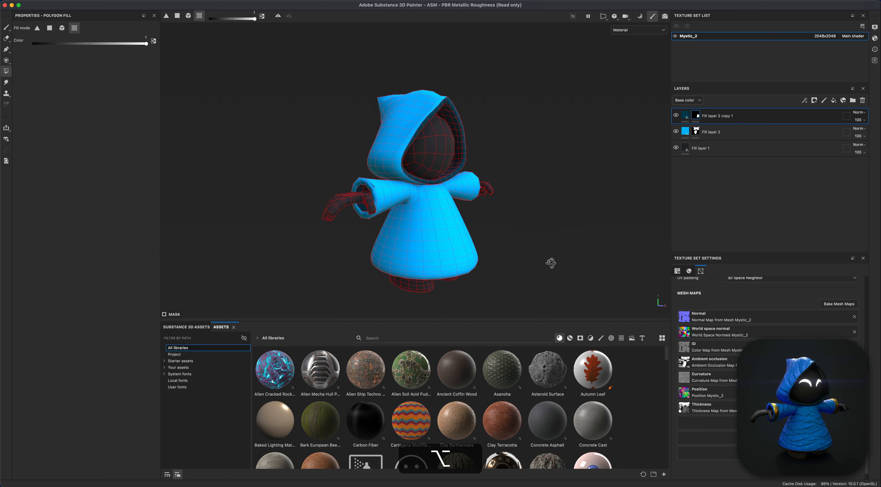
pyautogui.keyDown('alt'); pyautogui.moveTo(550, 261); pyautogui.dragTo(455, 228); pyautogui.keyUp('alt')
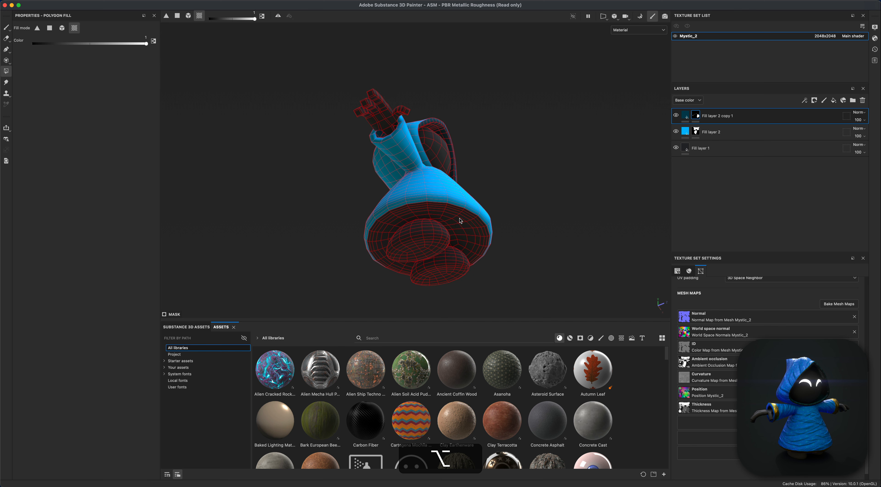
pyautogui.keyDown('alt'); pyautogui.moveTo(537, 229); pyautogui.dragTo(485, 292); pyautogui.keyUp('alt')
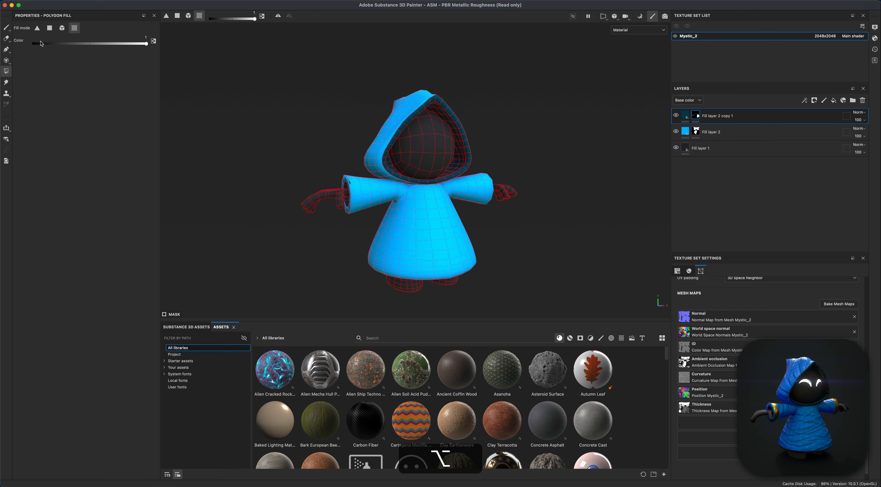
# Add a new paint layer above the fills and activate the Paint Along Path tool.
pyautogui.click(6, 27)
pyautogui.moveTo(549, 238)
pyautogui.keyDown('alt'); pyautogui.mouseDown()
pyautogui.moveTo(527, 249)
pyautogui.moveTo(460, 229)
pyautogui.moveTo(338, 234)
pyautogui.moveTo(562, 222)
pyautogui.moveTo(469, 227)
pyautogui.moveTo(458, 219)
pyautogui.moveTo(478, 209)
pyautogui.moveTo(489, 218)
pyautogui.moveTo(695, 203)
pyautogui.moveTo(686, 194)
pyautogui.moveTo(498, 196)
pyautogui.moveTo(600, 211)
pyautogui.mouseUp(); pyautogui.keyUp('alt')
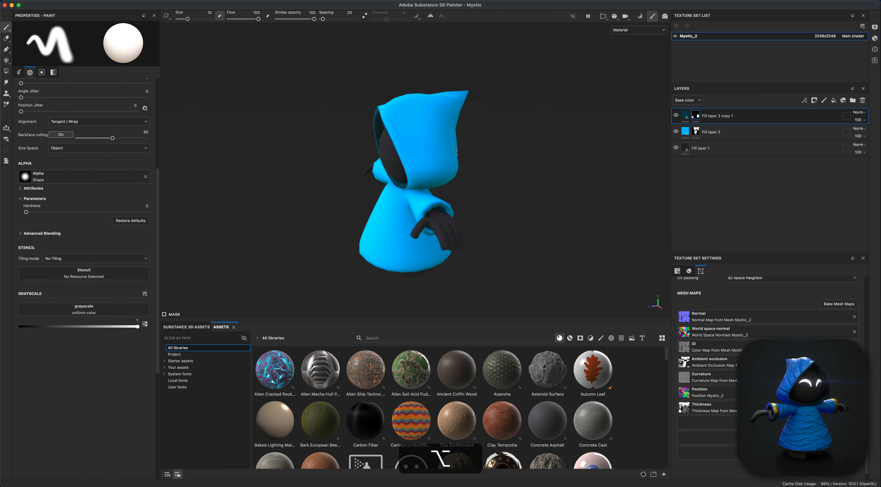
pyautogui.keyDown('alt'); pyautogui.moveTo(455, 151); pyautogui.dragTo(395, 212); pyautogui.keyUp('alt')
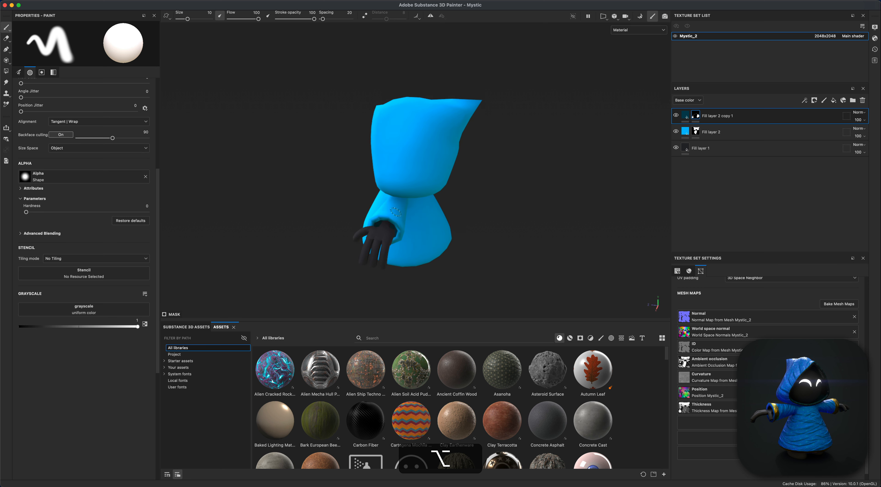
pyautogui.click(825, 103)
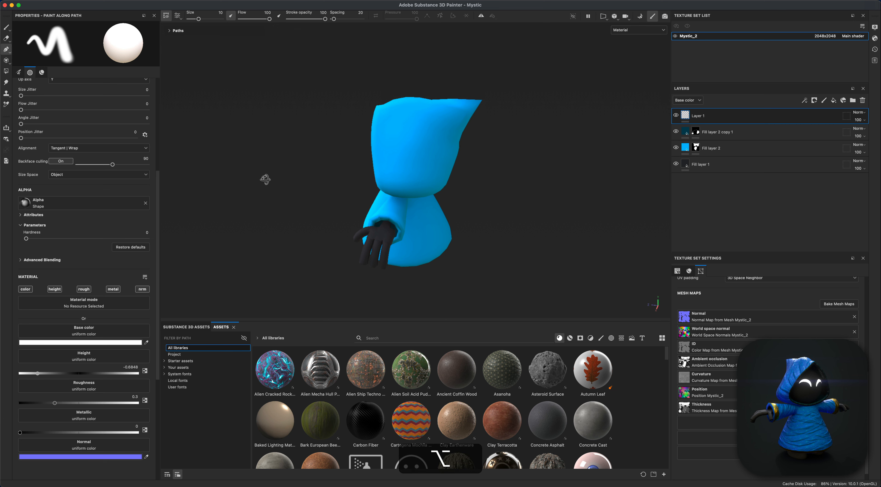
# Draw a U-shaped test path on the front of the robe and adjust its points into a pocket-like outline.
pyautogui.keyDown('alt'); pyautogui.moveTo(265, 176); pyautogui.dragTo(295, 198); pyautogui.keyUp('alt')
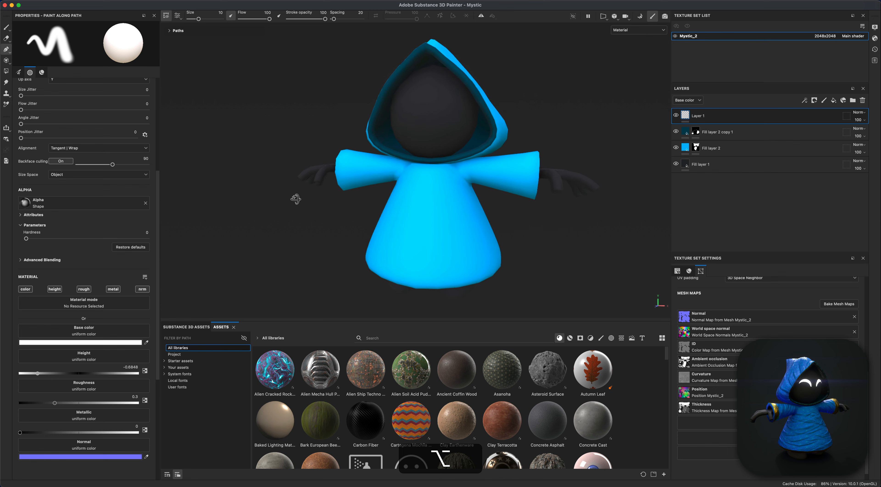
pyautogui.click(411, 199)
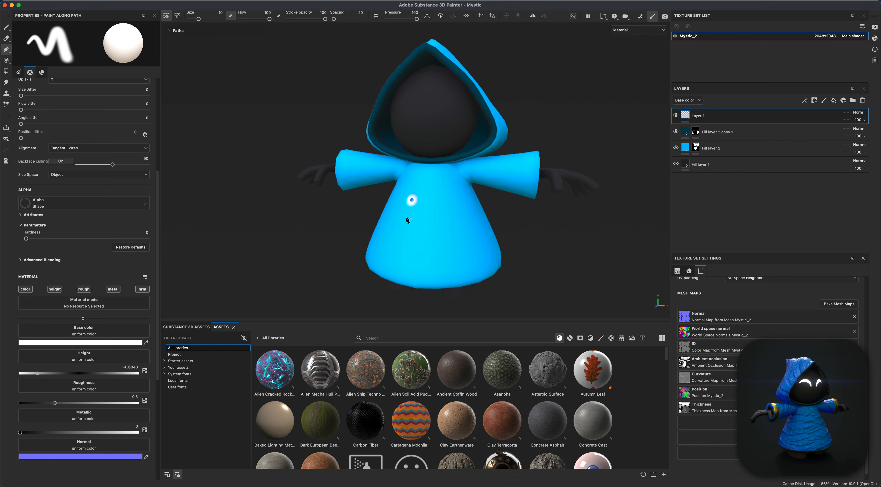
pyautogui.click(405, 217)
pyautogui.click(409, 236)
pyautogui.click(436, 248)
pyautogui.click(455, 234)
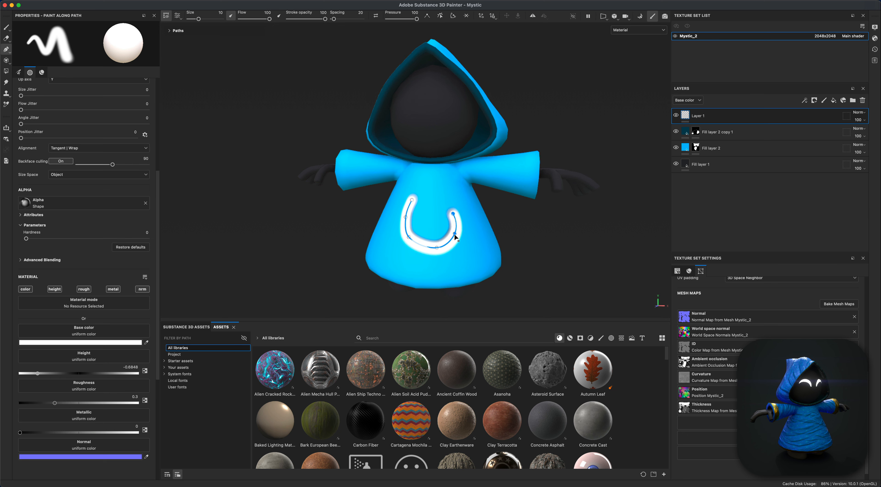
pyautogui.moveTo(436, 248)
pyautogui.mouseDown()
pyautogui.moveTo(433, 242)
pyautogui.moveTo(459, 245)
pyautogui.mouseUp()
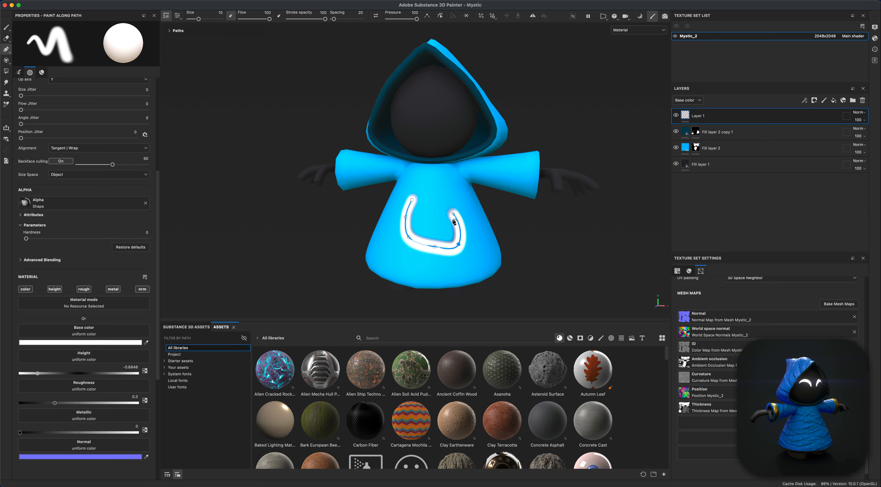
pyautogui.moveTo(455, 215); pyautogui.dragTo(457, 205)
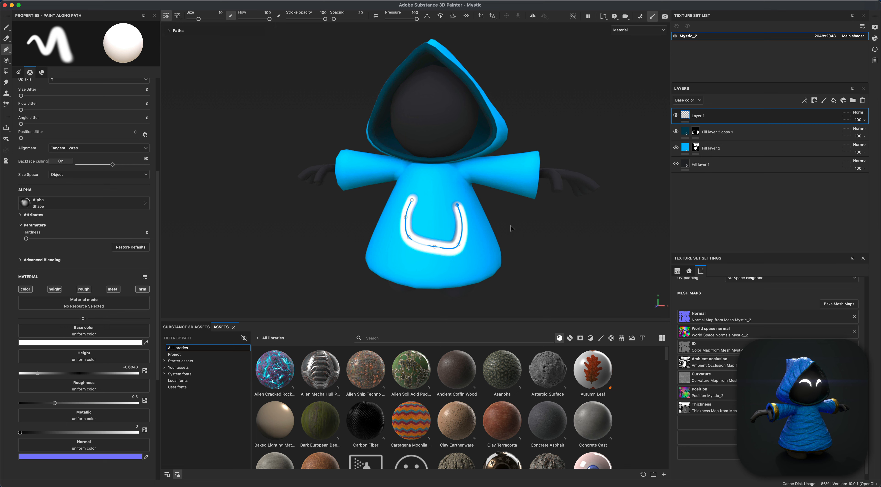
# Limit the path's material to the height and normal channels and set its height to -0.9026.
pyautogui.keyDown('alt'); pyautogui.moveTo(399, 190); pyautogui.dragTo(422, 200); pyautogui.keyUp('alt')
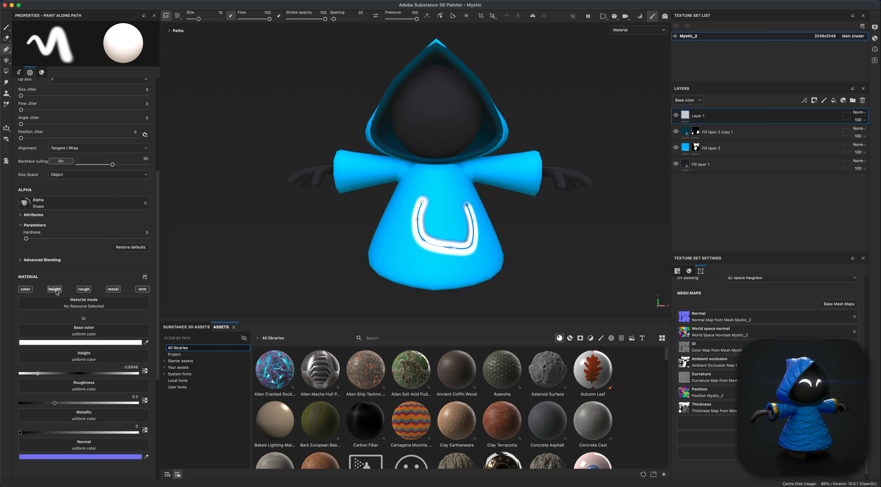
pyautogui.keyDown('alt'); pyautogui.click(142, 289); pyautogui.keyUp('alt')
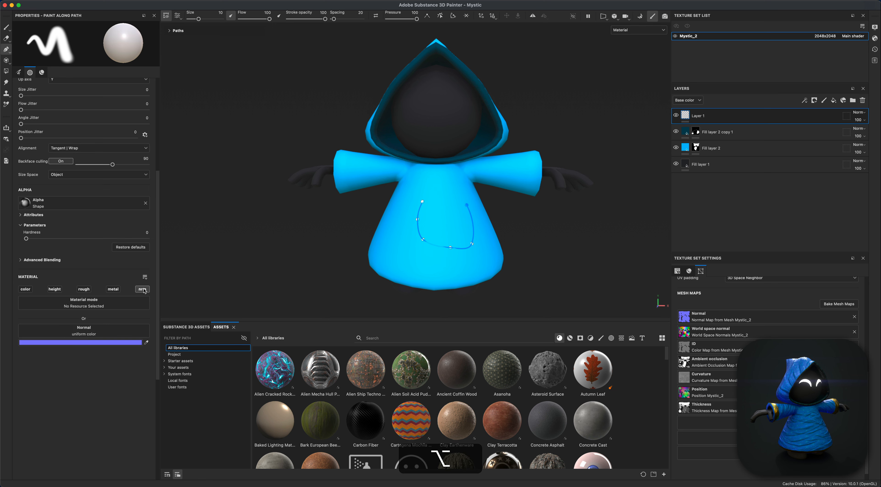
pyautogui.click(55, 289)
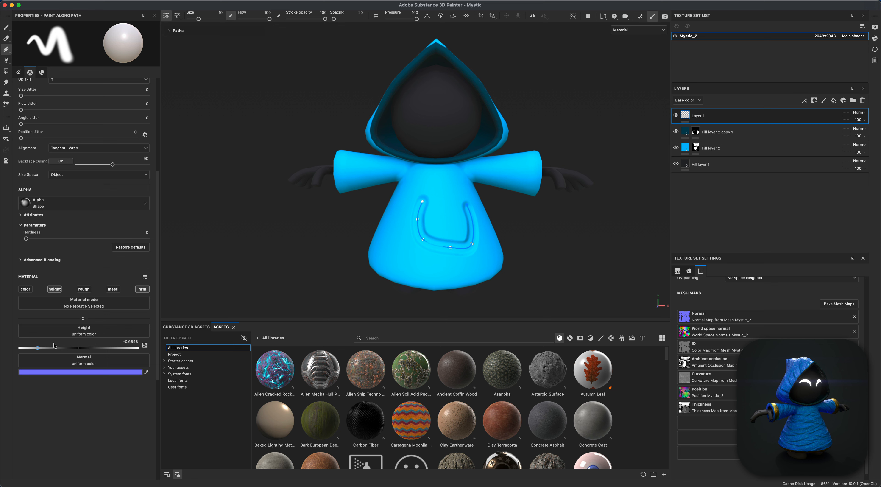
pyautogui.moveTo(37, 349)
pyautogui.mouseDown()
pyautogui.moveTo(121, 350)
pyautogui.moveTo(23, 349)
pyautogui.mouseUp()
# Apply the Basic Hard brush to the path and reduce its size to 1.09.
pyautogui.moveTo(199, 19); pyautogui.dragTo(193, 20)
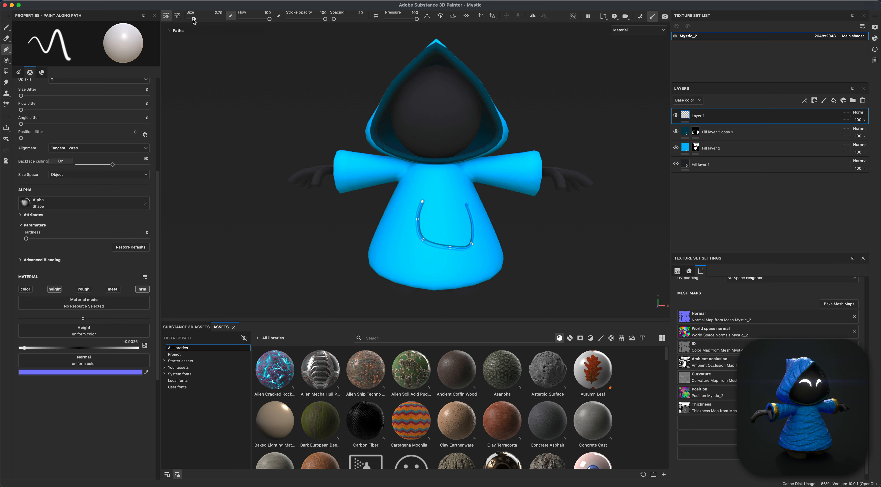
pyautogui.click(601, 339)
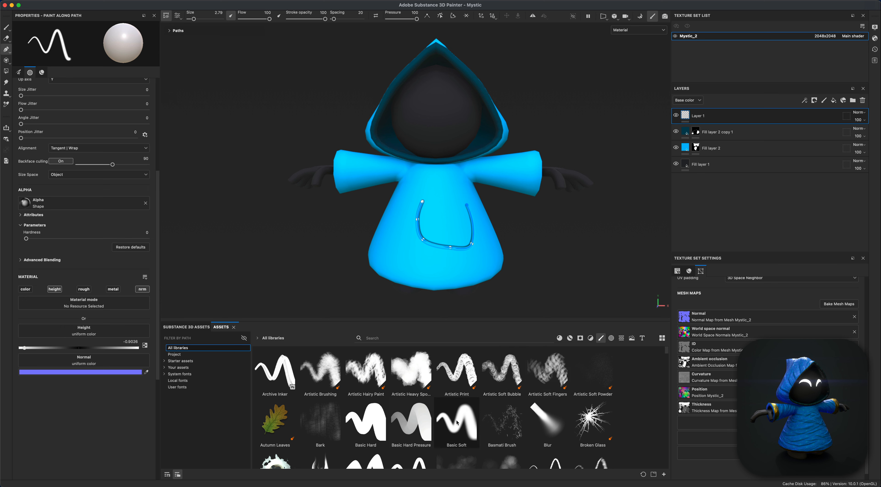
pyautogui.click(377, 422)
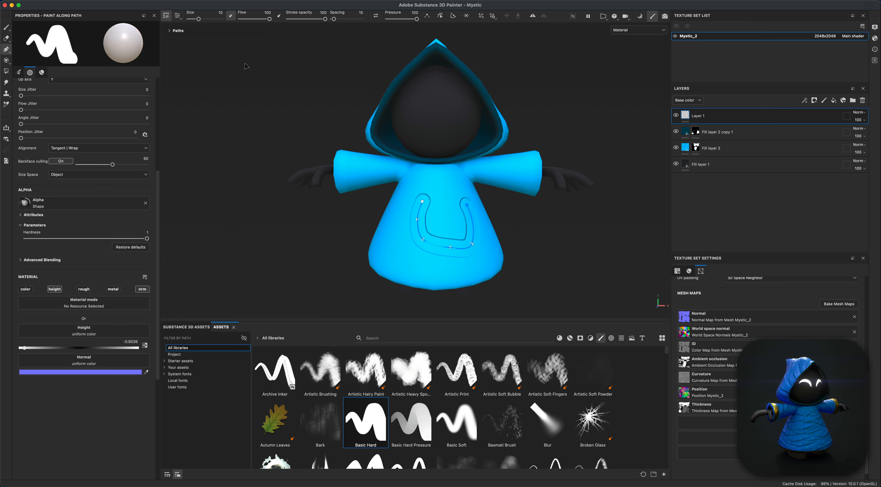
pyautogui.moveTo(198, 18); pyautogui.dragTo(192, 19)
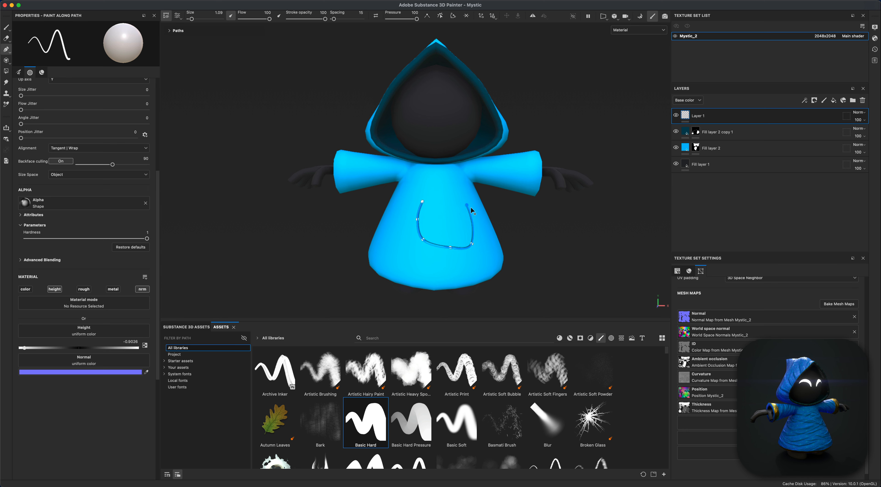
# Delete the paint layer holding the test path and add a fresh paint layer.
pyautogui.keyDown('alt'); pyautogui.moveTo(521, 242); pyautogui.dragTo(545, 249); pyautogui.keyUp('alt')
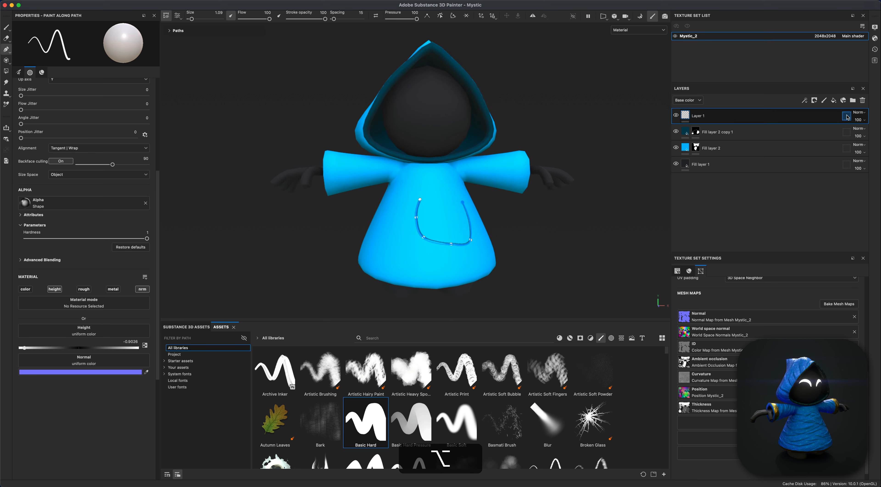
pyautogui.click(863, 100)
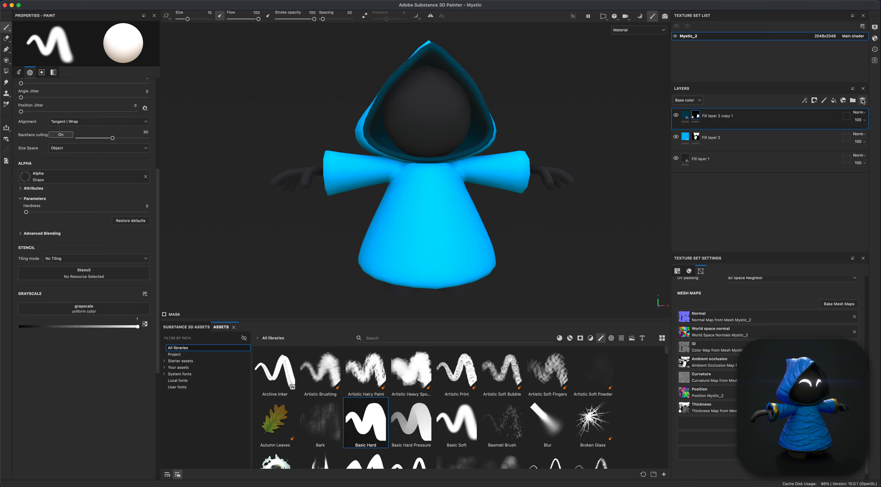
pyautogui.click(825, 101)
# Place the first point of a new path at the centre of the hood's front edge.
pyautogui.keyDown('alt'); pyautogui.moveTo(577, 242); pyautogui.dragTo(466, 278); pyautogui.keyUp('alt')
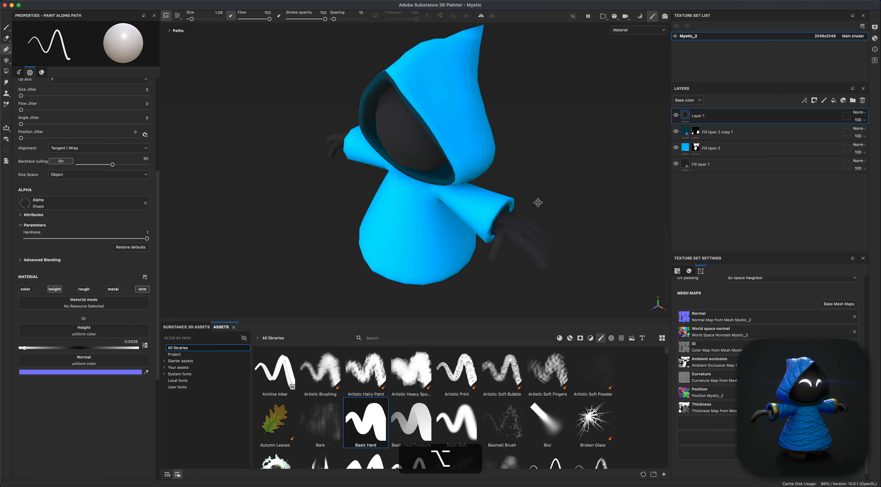
pyautogui.keyDown('alt'); pyautogui.moveTo(538, 203); pyautogui.dragTo(538, 243); pyautogui.keyUp('alt')
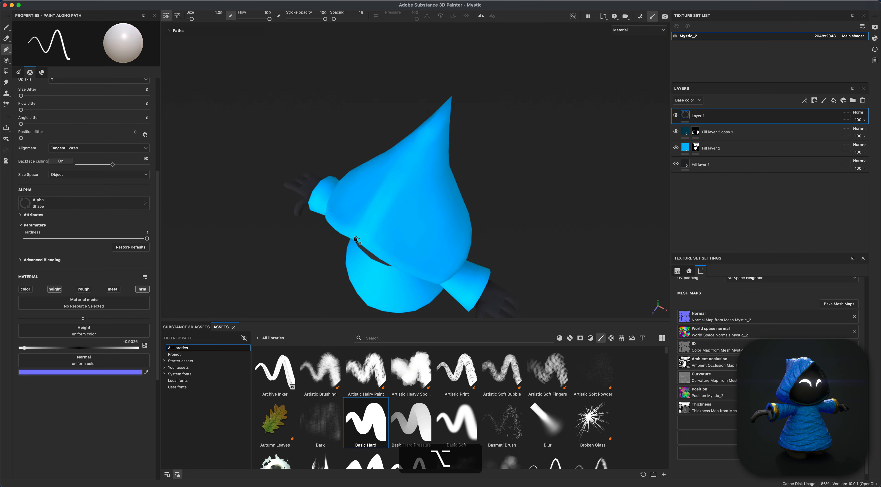
pyautogui.click(356, 238)
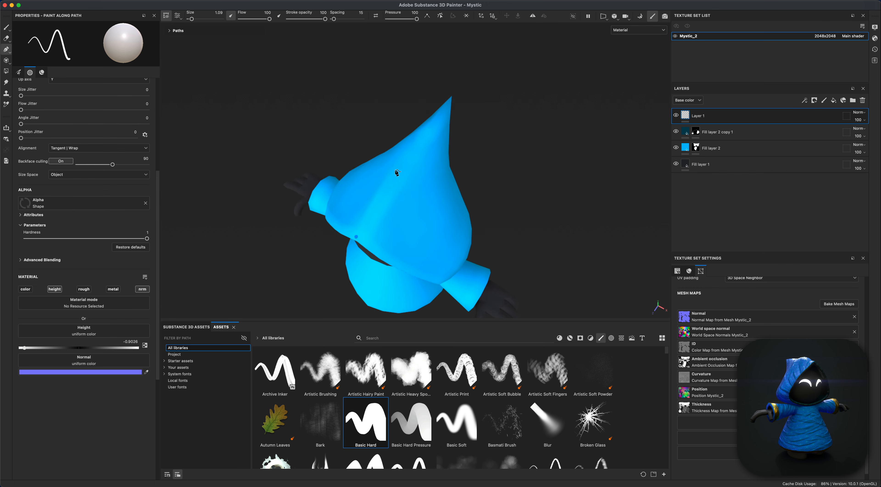
pyautogui.keyDown('alt'); pyautogui.moveTo(396, 172); pyautogui.dragTo(420, 170); pyautogui.keyUp('alt')
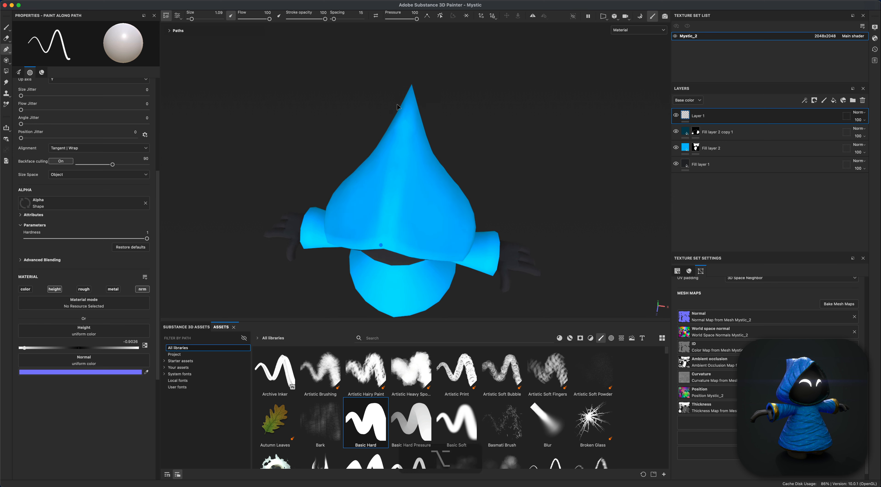
pyautogui.keyDown('alt'); pyautogui.moveTo(518, 203); pyautogui.dragTo(529, 156); pyautogui.keyUp('alt')
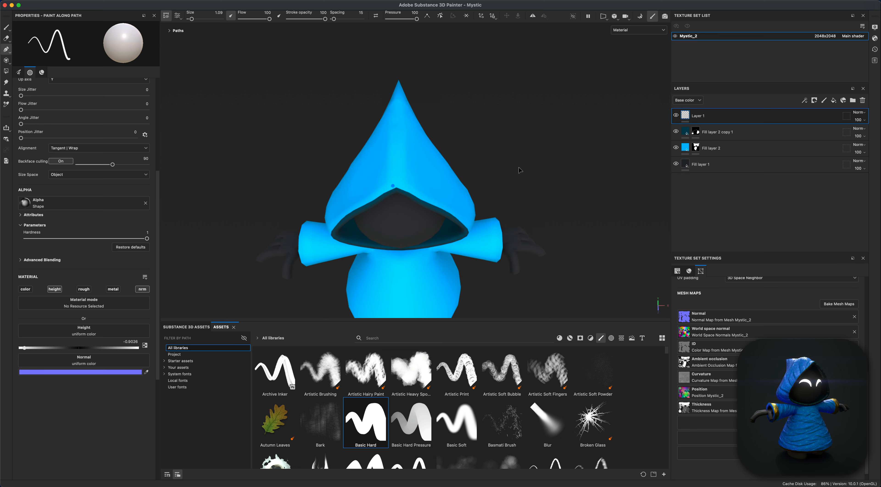
pyautogui.keyDown('alt'); pyautogui.moveTo(423, 176); pyautogui.dragTo(505, 200); pyautogui.keyUp('alt')
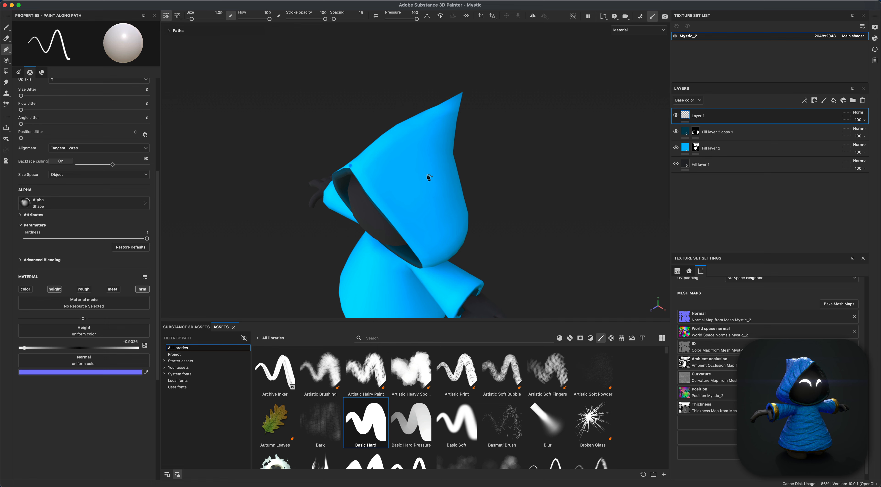
pyautogui.keyDown('alt'); pyautogui.moveTo(489, 126); pyautogui.dragTo(537, 137); pyautogui.keyUp('alt')
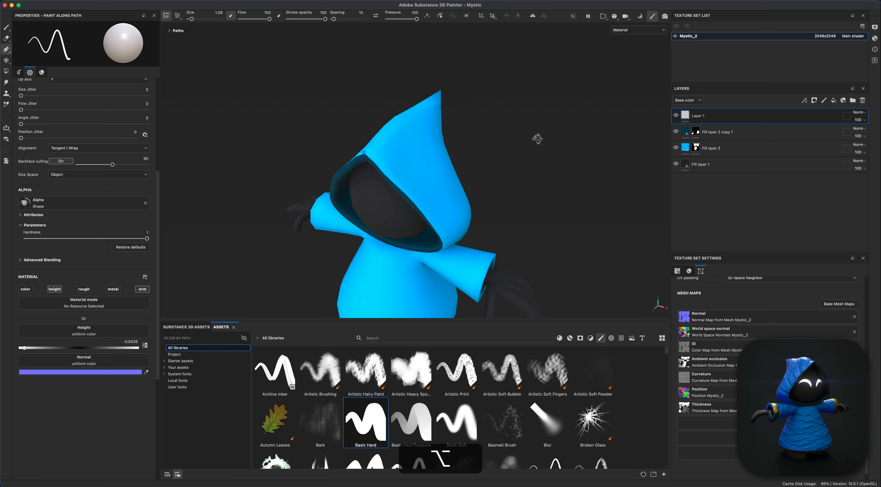
# Show the mesh wireframe in the viewport, set its color to black and lower its opacity.
pyautogui.click(875, 27)
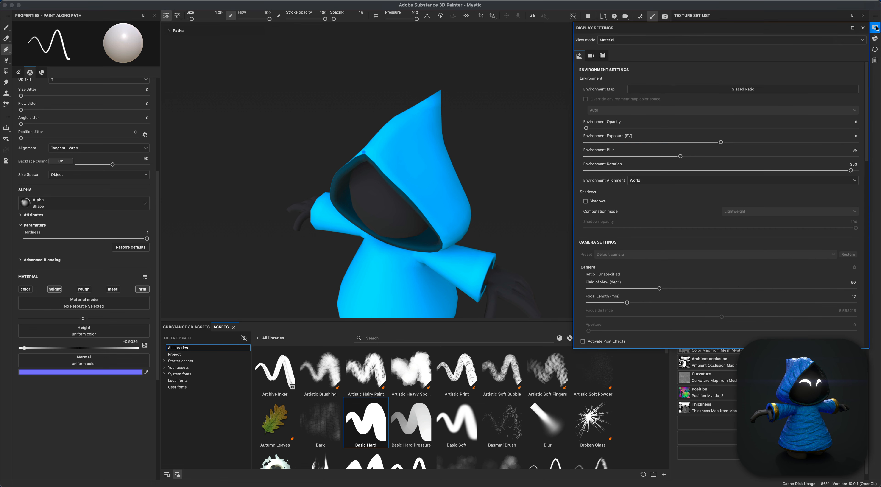
pyautogui.scroll(-15, 717, 276)
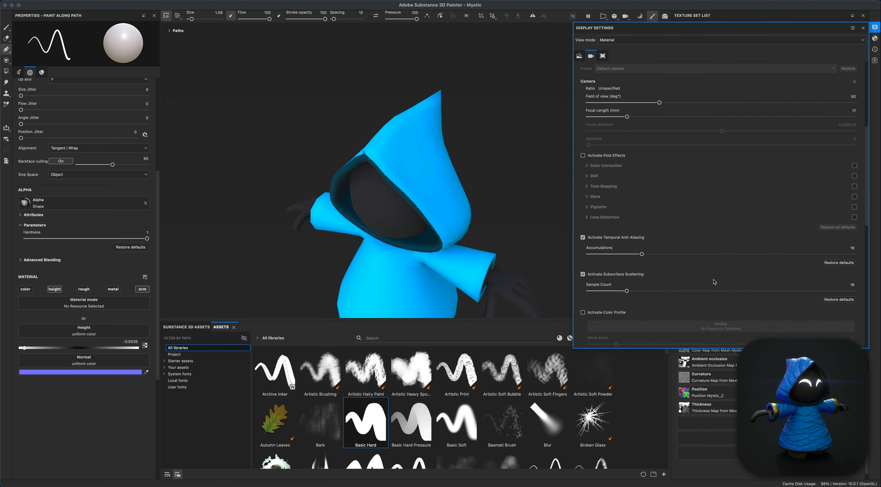
pyautogui.scroll(-3, 714, 281)
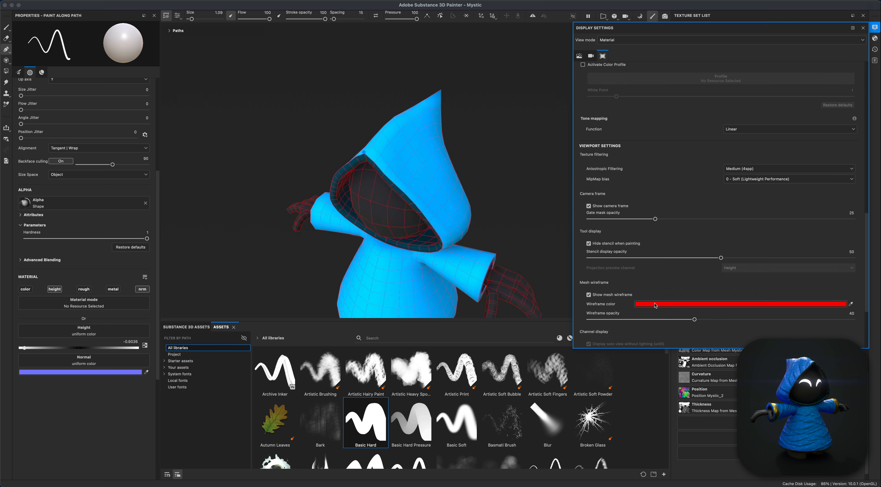
pyautogui.click(686, 305)
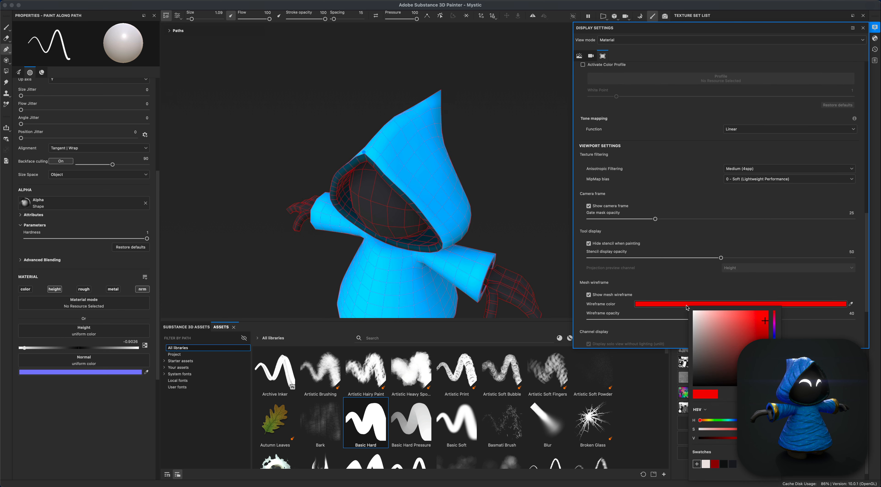
pyautogui.moveTo(715, 342); pyautogui.dragTo(685, 396)
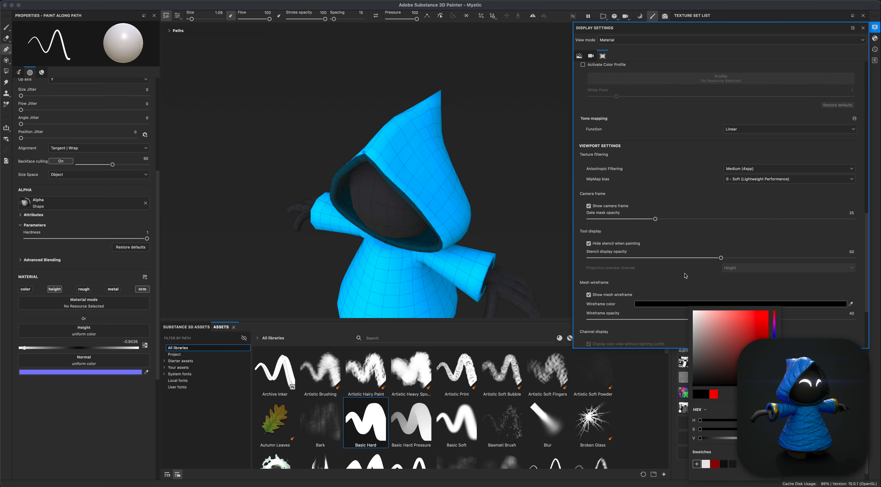
pyautogui.click(655, 280)
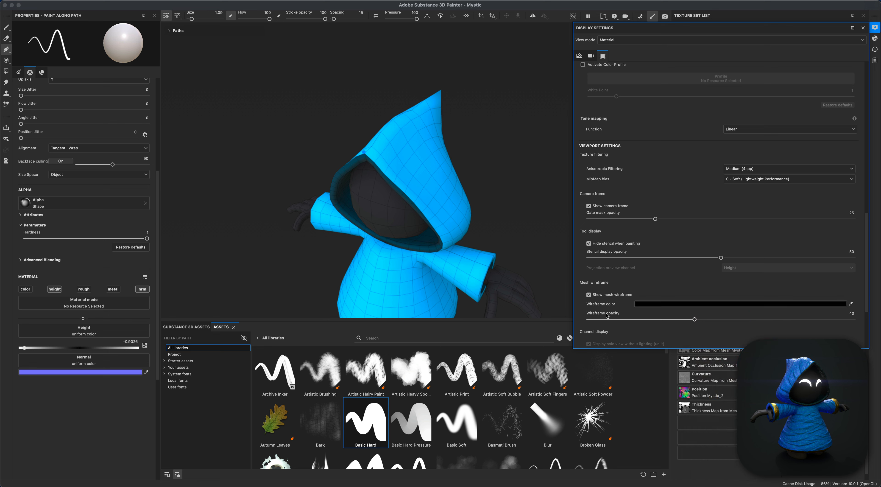
pyautogui.moveTo(695, 320); pyautogui.dragTo(634, 319)
pyautogui.click(874, 27)
# Extend the path from the hood's front edge along its centre ridge to the tip, aligning the points with the wireframe's centre line.
pyautogui.keyDown('alt'); pyautogui.moveTo(521, 133); pyautogui.dragTo(385, 225); pyautogui.keyUp('alt')
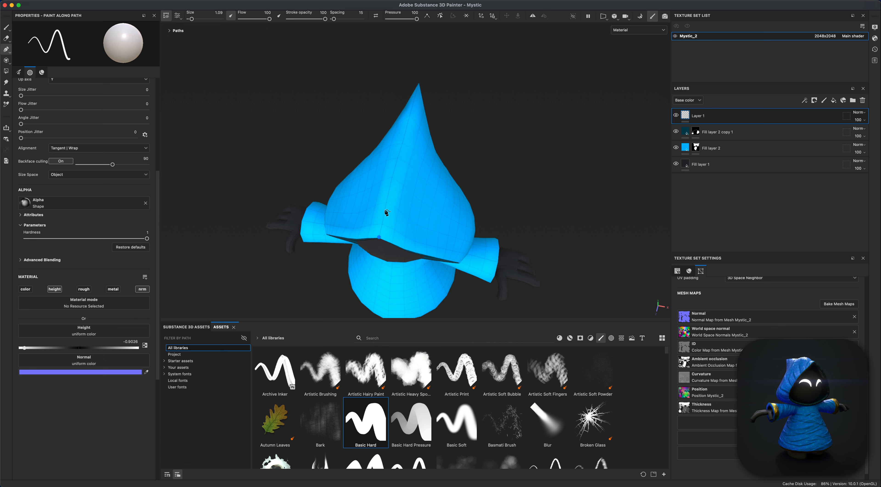
pyautogui.click(386, 202)
pyautogui.click(397, 157)
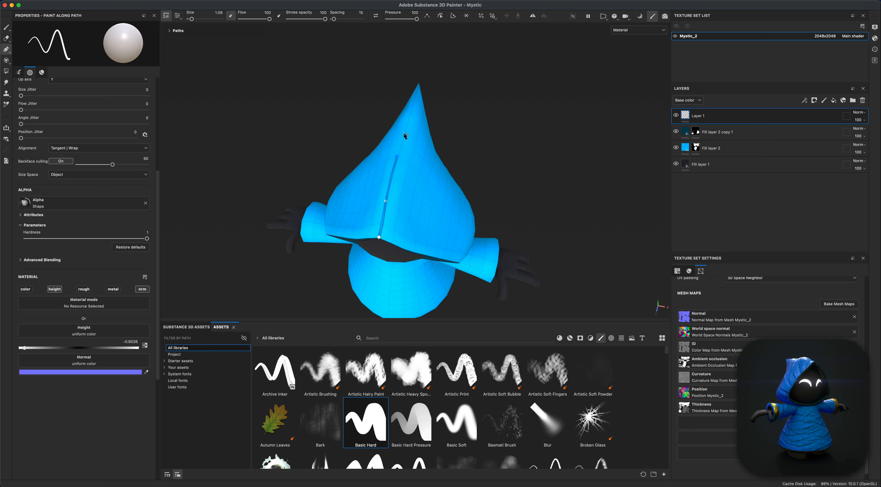
pyautogui.click(410, 118)
pyautogui.scroll(2, 513, 170)
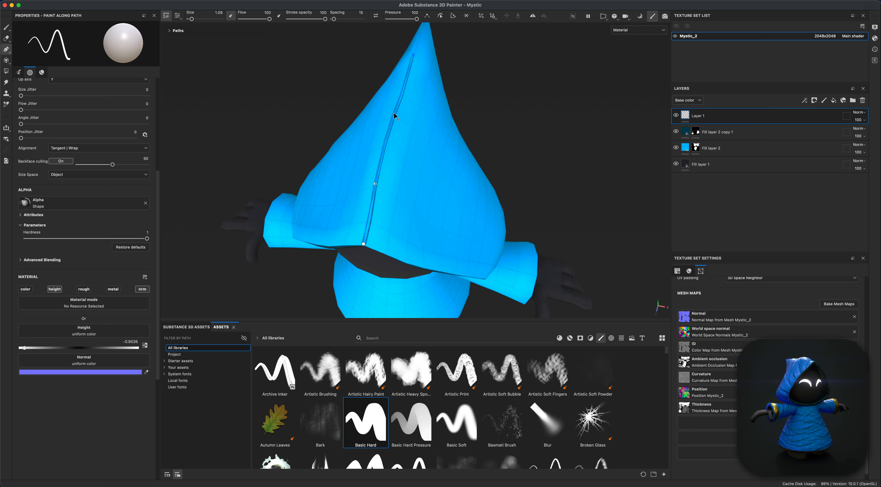
pyautogui.moveTo(394, 113); pyautogui.dragTo(394, 113)
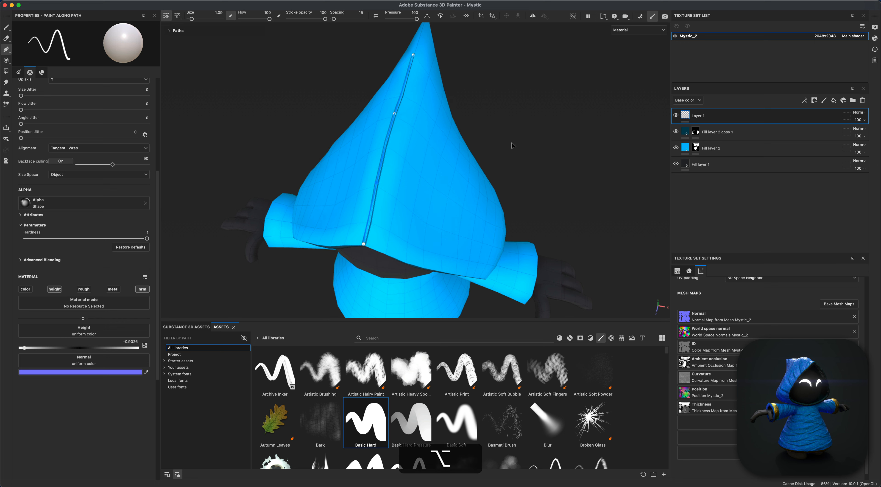
pyautogui.keyDown('alt'); pyautogui.moveTo(514, 145); pyautogui.dragTo(518, 169); pyautogui.keyUp('alt')
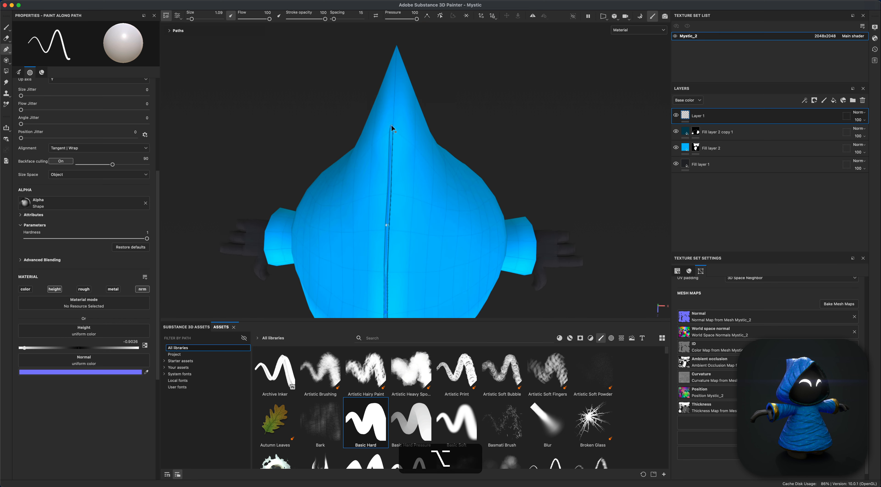
pyautogui.moveTo(393, 128)
pyautogui.mouseDown()
pyautogui.moveTo(396, 47)
pyautogui.moveTo(500, 115)
pyautogui.mouseUp()
# Continue the path from the hood's tip down the centre of its back to the lower edge and onto the robe's neckline.
pyautogui.keyDown('alt'); pyautogui.moveTo(473, 119); pyautogui.dragTo(418, 92); pyautogui.keyUp('alt')
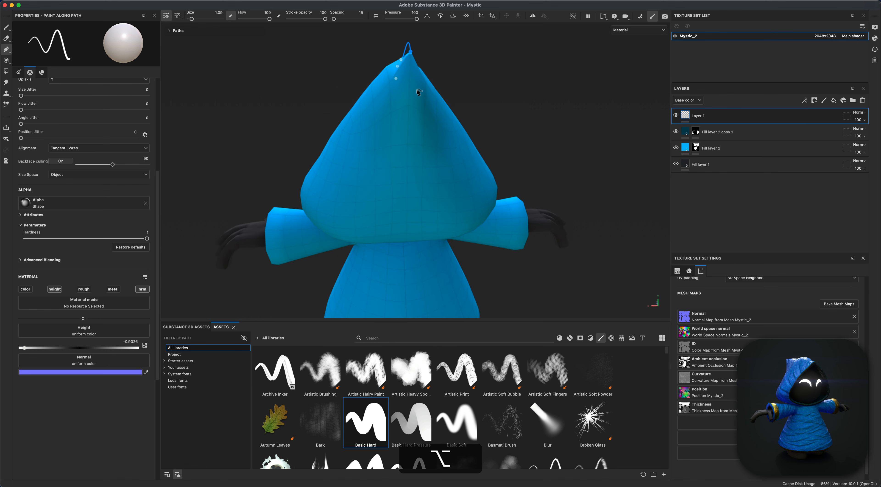
pyautogui.click(408, 105)
pyautogui.click(407, 182)
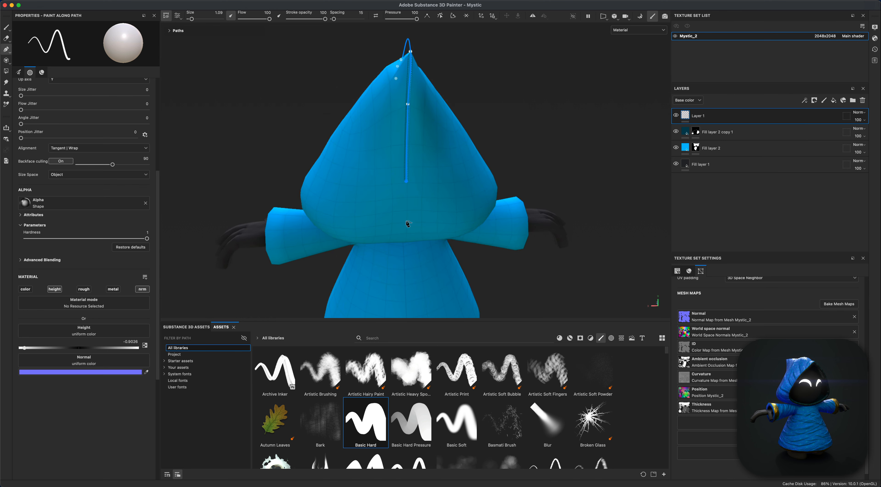
pyautogui.keyDown('alt'); pyautogui.moveTo(408, 223); pyautogui.dragTo(480, 224); pyautogui.keyUp('alt')
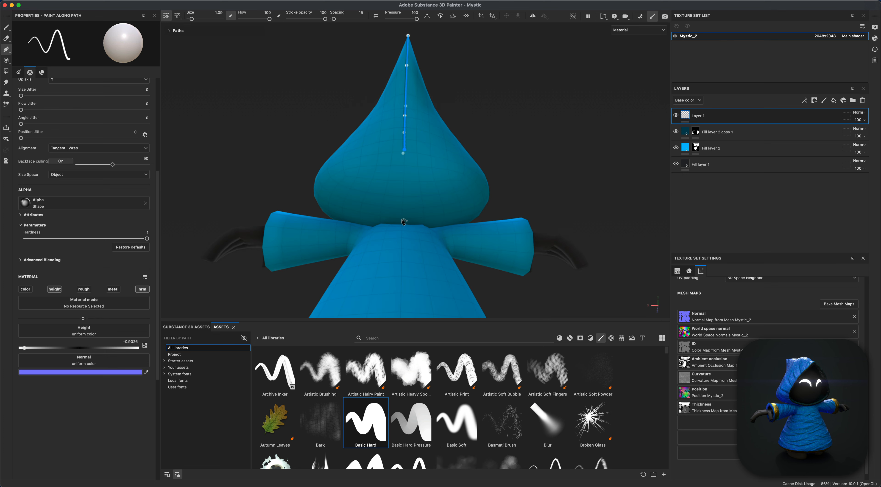
pyautogui.keyDown('alt'); pyautogui.moveTo(403, 225); pyautogui.dragTo(422, 231); pyautogui.keyUp('alt')
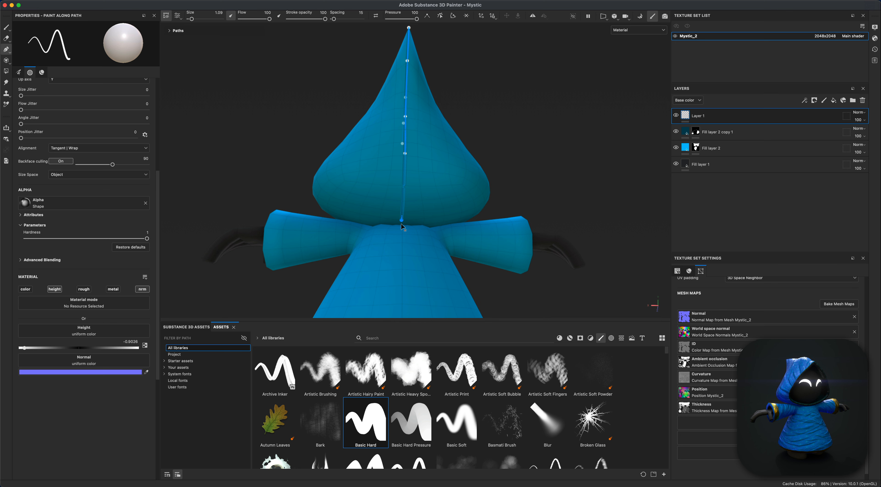
pyautogui.keyDown('alt'); pyautogui.moveTo(402, 225); pyautogui.dragTo(525, 303); pyautogui.keyUp('alt')
# Continue the path down the centre of the robe's back to the hem.
pyautogui.keyDown('alt'); pyautogui.moveTo(524, 302); pyautogui.dragTo(522, 257, button='right'); pyautogui.keyUp('alt')
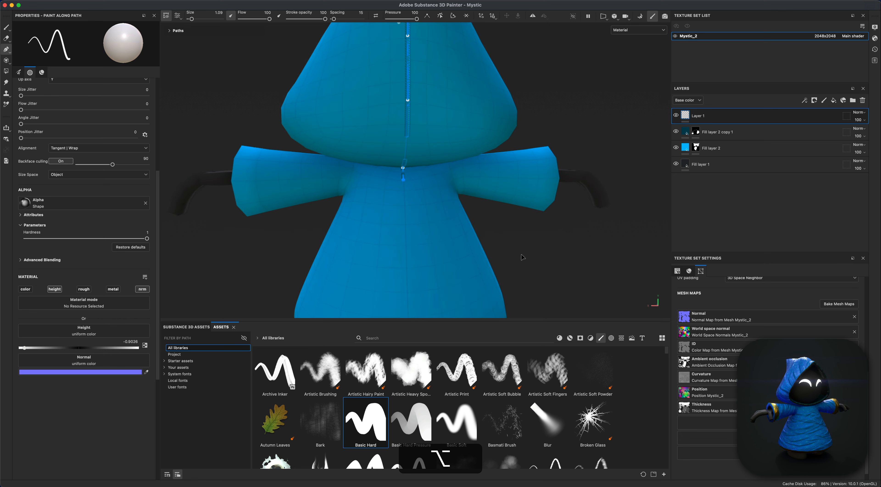
pyautogui.click(406, 244)
pyautogui.keyDown('alt'); pyautogui.moveTo(557, 242); pyautogui.dragTo(554, 178, button='middle'); pyautogui.keyUp('alt')
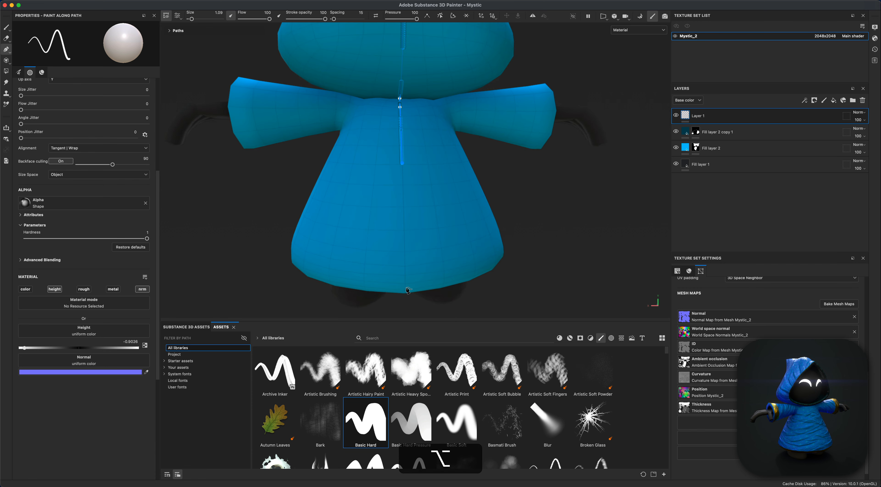
pyautogui.click(402, 253)
pyautogui.keyDown('alt'); pyautogui.moveTo(415, 283); pyautogui.dragTo(395, 248); pyautogui.keyUp('alt')
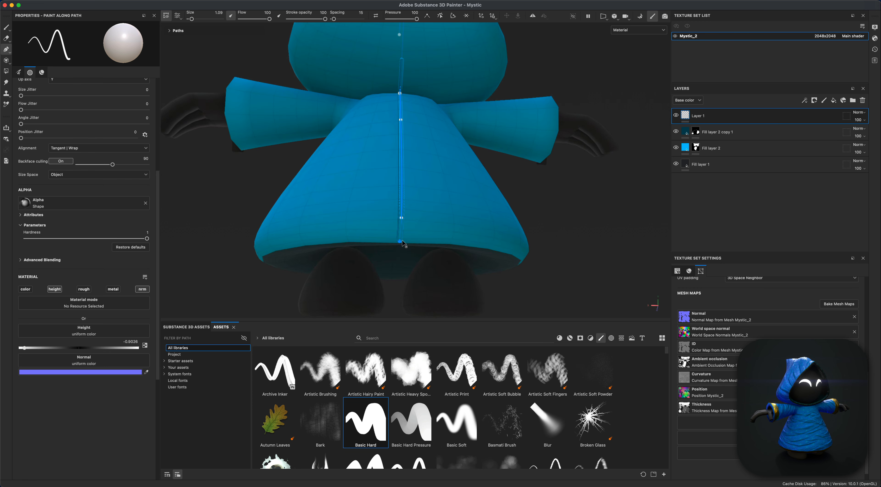
pyautogui.keyDown('alt'); pyautogui.moveTo(561, 234); pyautogui.dragTo(564, 254); pyautogui.keyUp('alt')
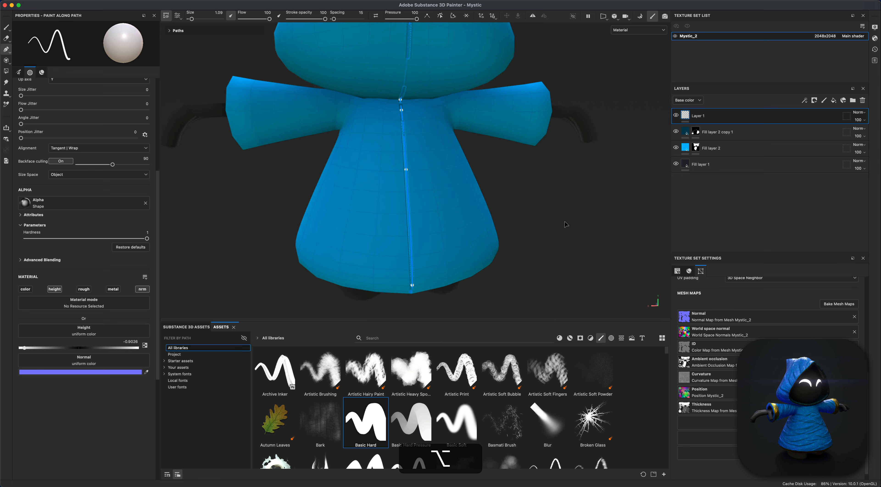
# Refine the path with adjusted and extra points where the back of the hood meets the robe, and finish the path.
pyautogui.keyDown('alt'); pyautogui.moveTo(566, 223); pyautogui.dragTo(563, 276, button='middle'); pyautogui.keyUp('alt')
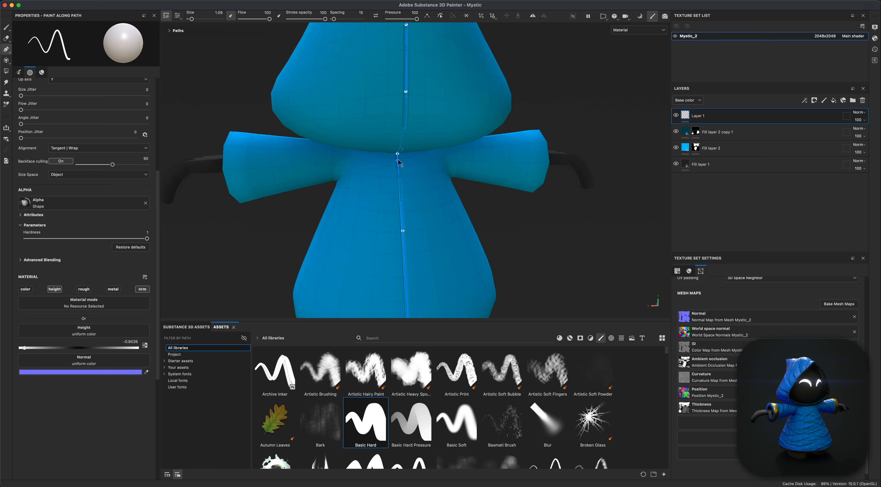
pyautogui.keyDown('alt'); pyautogui.moveTo(398, 159); pyautogui.dragTo(543, 226); pyautogui.keyUp('alt')
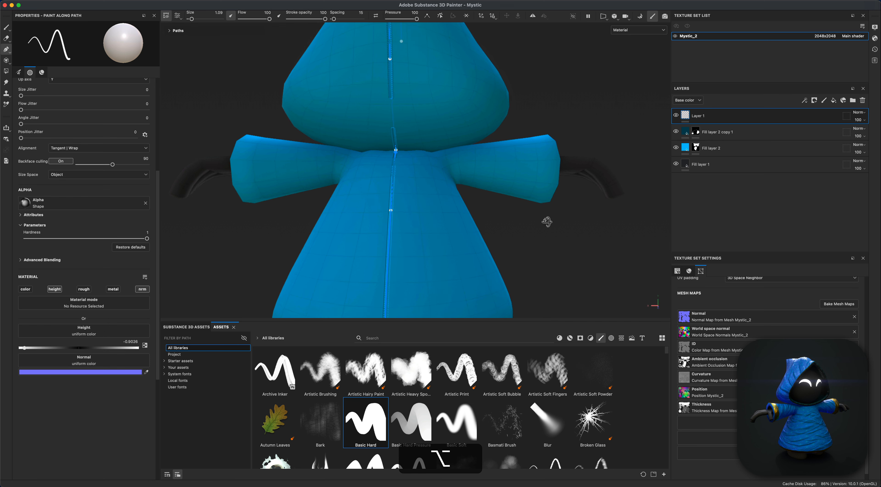
pyautogui.keyDown('alt'); pyautogui.moveTo(464, 181); pyautogui.dragTo(451, 148); pyautogui.keyUp('alt')
pyautogui.click(423, 159)
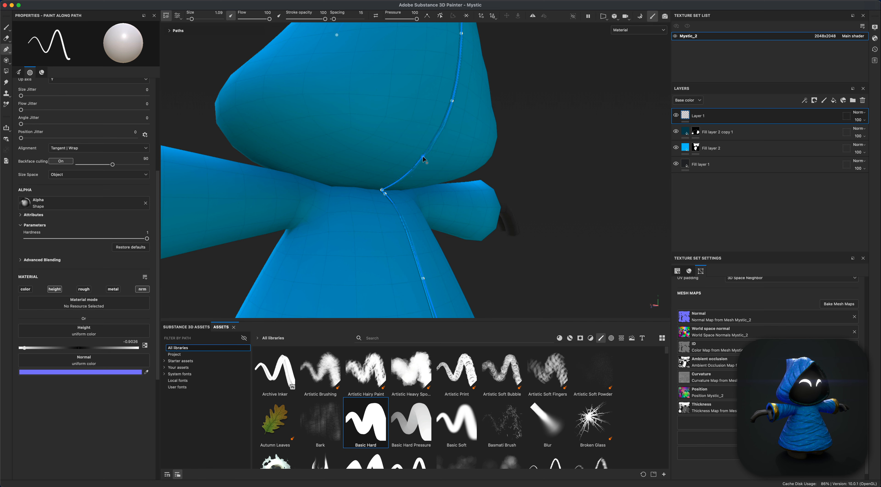
pyautogui.keyDown('alt'); pyautogui.moveTo(507, 176); pyautogui.dragTo(394, 141); pyautogui.keyUp('alt')
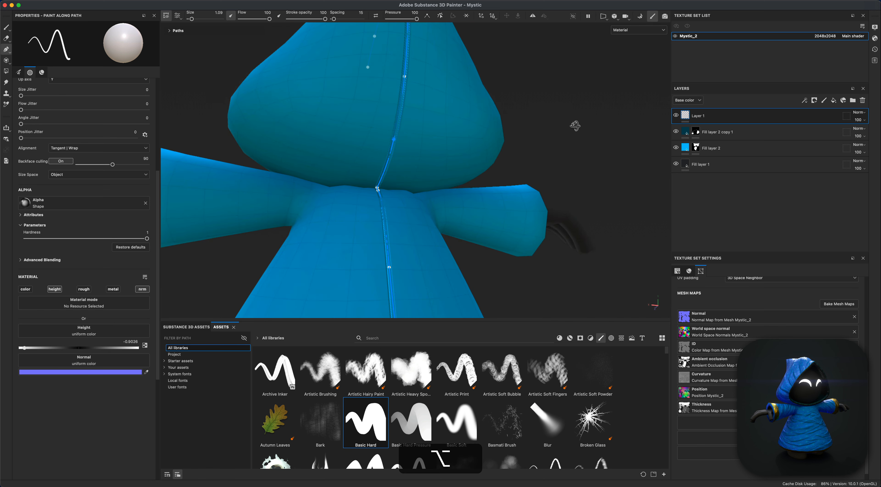
pyautogui.keyDown('alt'); pyautogui.moveTo(574, 126); pyautogui.dragTo(570, 153); pyautogui.keyUp('alt')
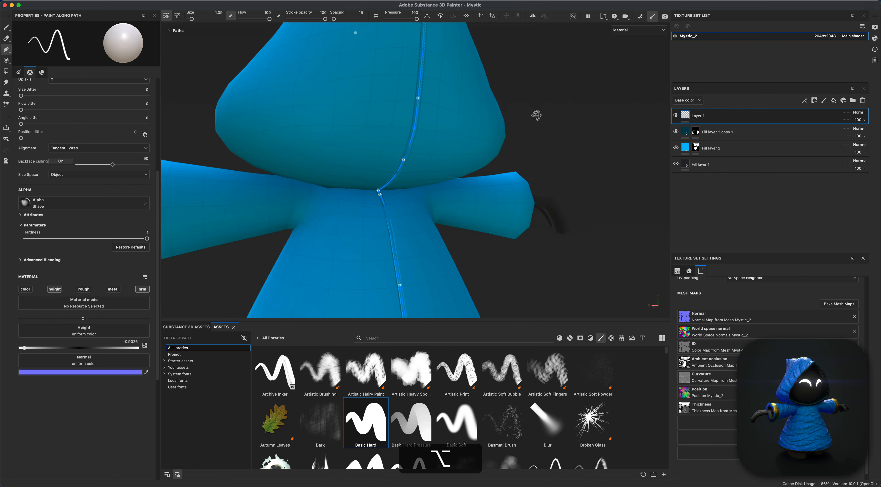
pyautogui.keyDown('alt'); pyautogui.moveTo(535, 113); pyautogui.dragTo(425, 81); pyautogui.keyUp('alt')
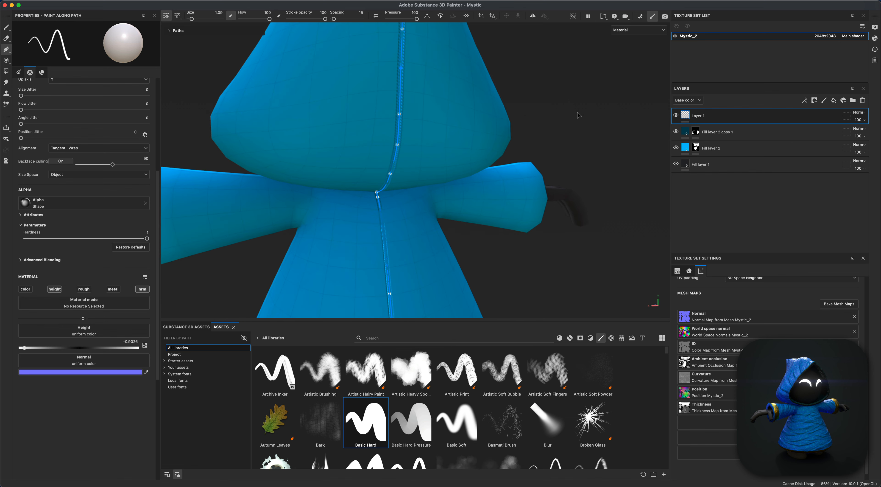
pyautogui.moveTo(422, 117)
pyautogui.keyDown('alt'); pyautogui.mouseDown()
pyautogui.moveTo(531, 139)
pyautogui.moveTo(574, 281)
pyautogui.moveTo(513, 262)
pyautogui.moveTo(466, 269)
pyautogui.moveTo(497, 243)
pyautogui.moveTo(572, 263)
pyautogui.moveTo(587, 228)
pyautogui.moveTo(462, 249)
pyautogui.moveTo(477, 246)
pyautogui.moveTo(477, 228)
pyautogui.moveTo(390, 94)
pyautogui.mouseUp(); pyautogui.keyUp('alt')
pyautogui.keyDown('alt'); pyautogui.scroll(-5, 574, 281); pyautogui.keyUp('alt')
pyautogui.press('Return')
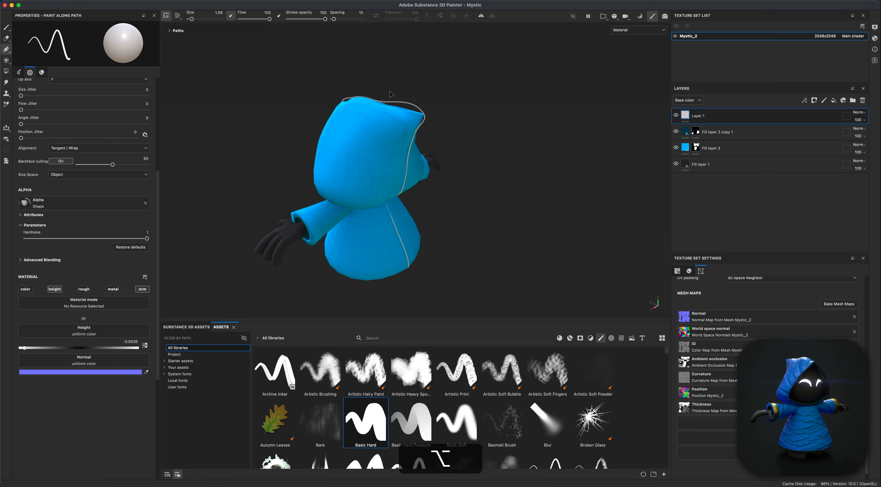
pyautogui.keyDown('alt'); pyautogui.moveTo(481, 142); pyautogui.dragTo(490, 169, button='middle'); pyautogui.keyUp('alt')
pyautogui.keyDown('alt'); pyautogui.moveTo(490, 169); pyautogui.dragTo(608, 94, button='right'); pyautogui.keyUp('alt')
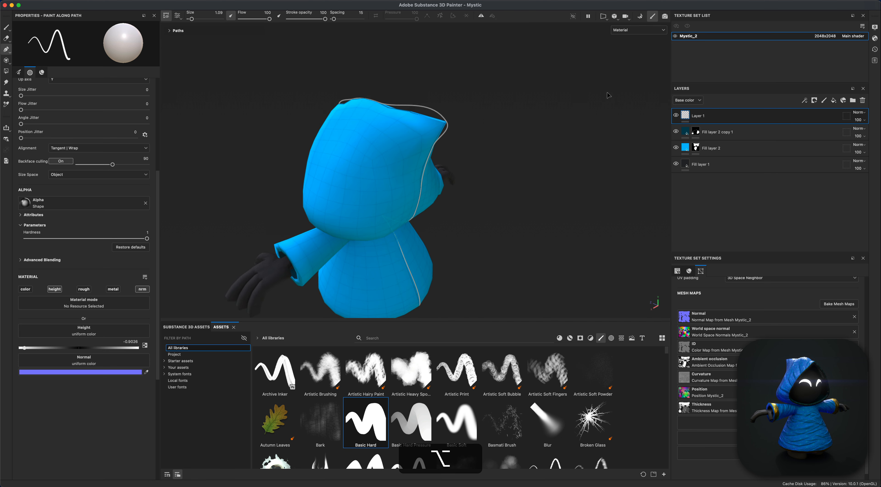
pyautogui.click(748, 132)
pyautogui.moveTo(570, 149)
pyautogui.keyDown('alt'); pyautogui.mouseDown()
pyautogui.moveTo(494, 177)
pyautogui.moveTo(281, 148)
pyautogui.moveTo(515, 113)
pyautogui.moveTo(501, 112)
pyautogui.mouseUp(); pyautogui.keyUp('alt')
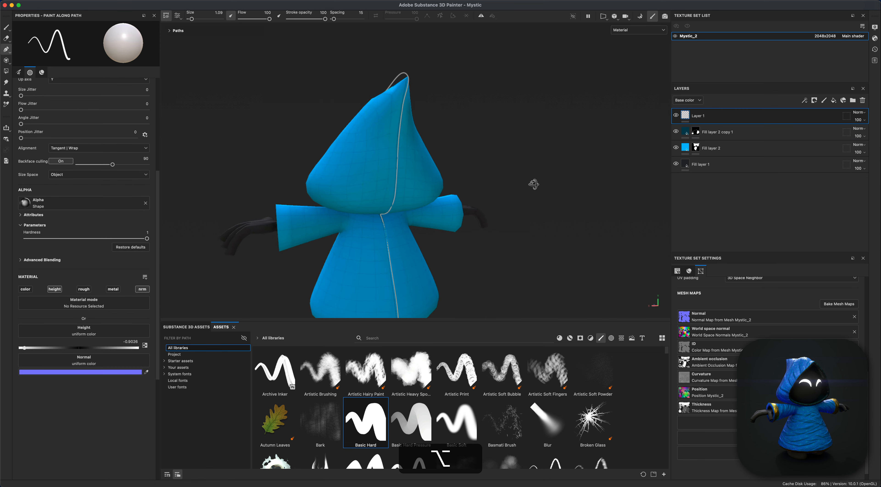
# Set the seam path's brush size to 1.84 and its height to about -0.9, and finish editing the path.
pyautogui.keyDown('alt'); pyautogui.moveTo(533, 183); pyautogui.dragTo(406, 241); pyautogui.keyUp('alt')
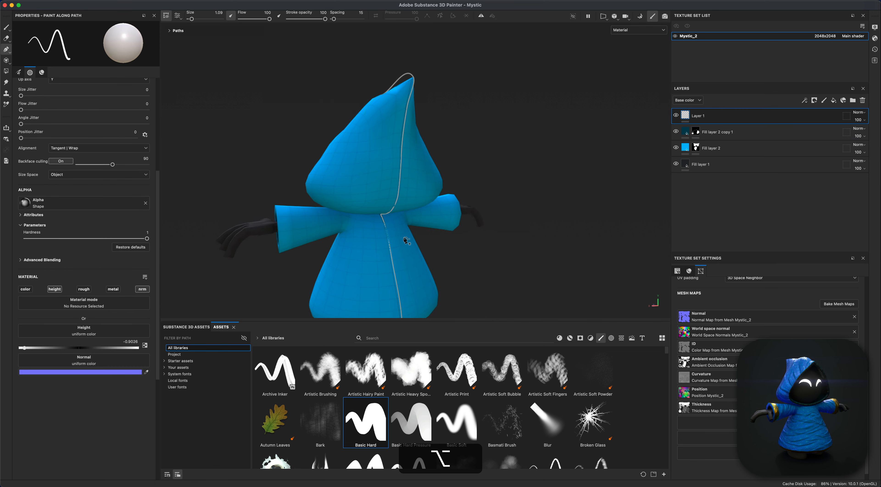
pyautogui.click(392, 249)
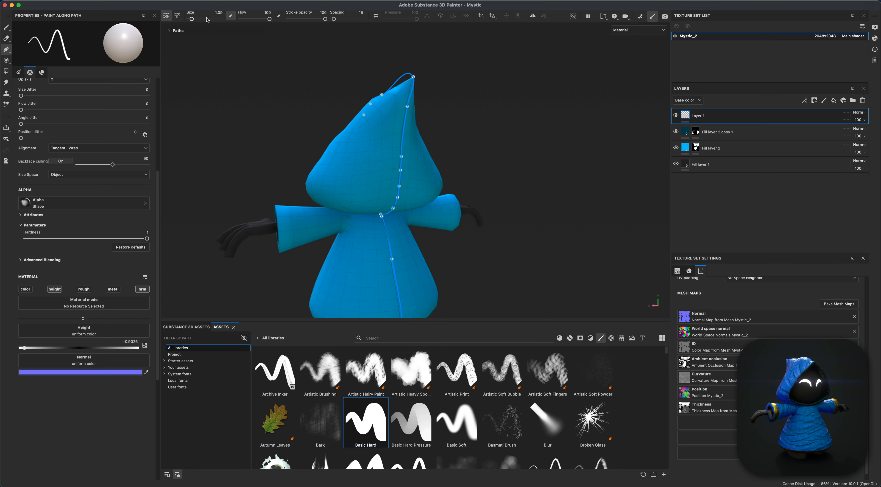
pyautogui.moveTo(192, 19); pyautogui.dragTo(193, 23)
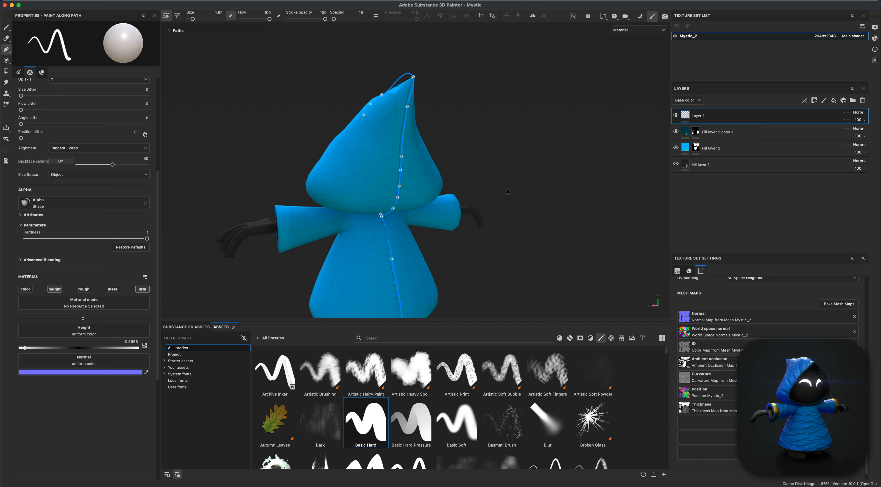
pyautogui.keyDown('alt'); pyautogui.moveTo(426, 119); pyautogui.dragTo(397, 139); pyautogui.keyUp('alt')
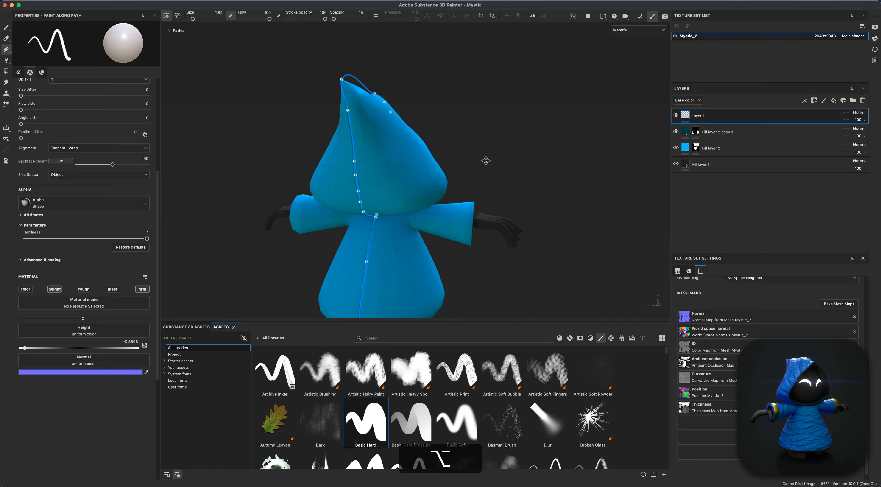
pyautogui.keyDown('alt'); pyautogui.moveTo(485, 161); pyautogui.dragTo(509, 136); pyautogui.keyUp('alt')
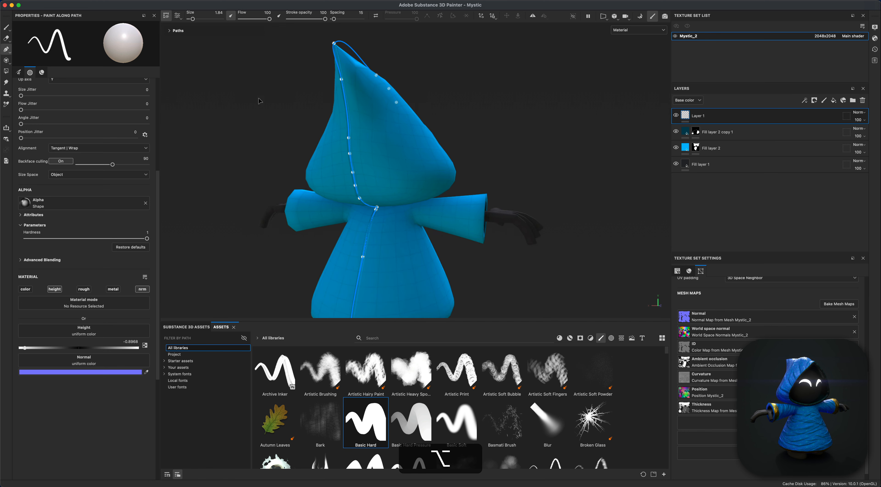
pyautogui.keyDown('alt'); pyautogui.moveTo(258, 100); pyautogui.dragTo(242, 113); pyautogui.keyUp('alt')
pyautogui.press('Return')
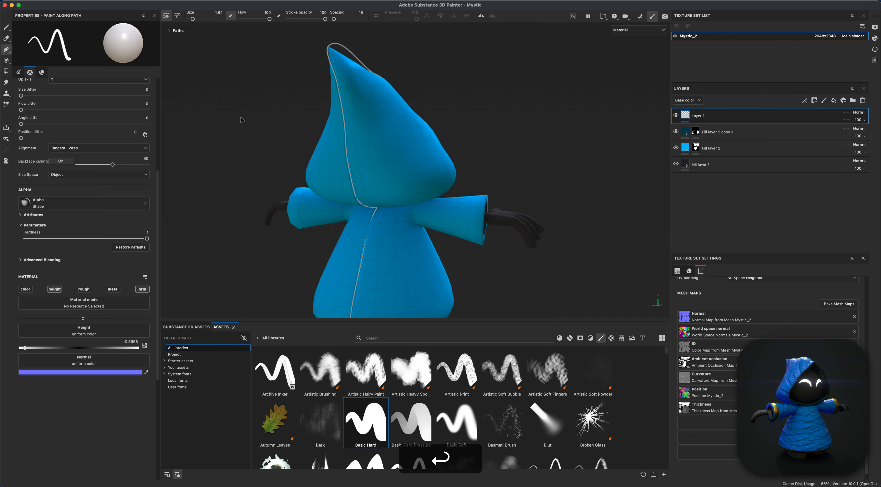
# Rename the painted path layer as "seam".
pyautogui.doubleClick(701, 116)
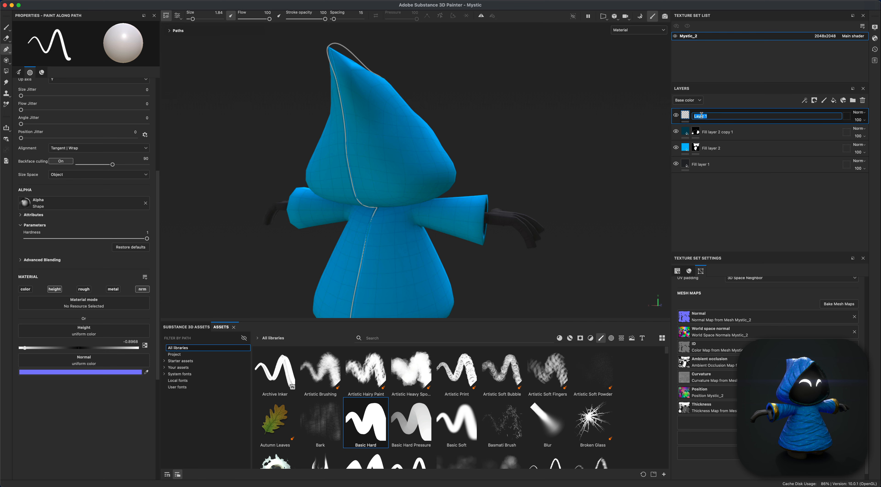
pyautogui.write('seam')
pyautogui.press('Return')
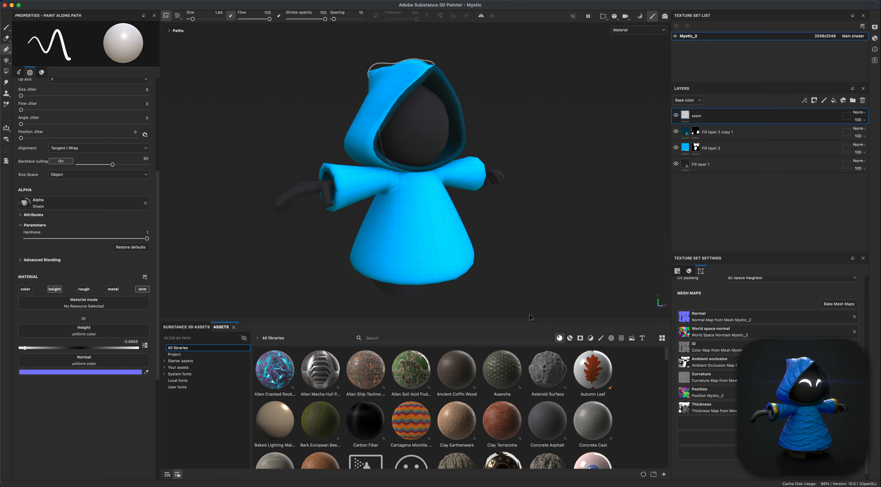
# Apply the Asanoha material to the character as a new fill layer above the seam and set its tiling to 4.
pyautogui.moveTo(541, 237)
pyautogui.keyDown('alt'); pyautogui.mouseDown()
pyautogui.moveTo(556, 224)
pyautogui.moveTo(537, 226)
pyautogui.mouseUp(); pyautogui.keyUp('alt')
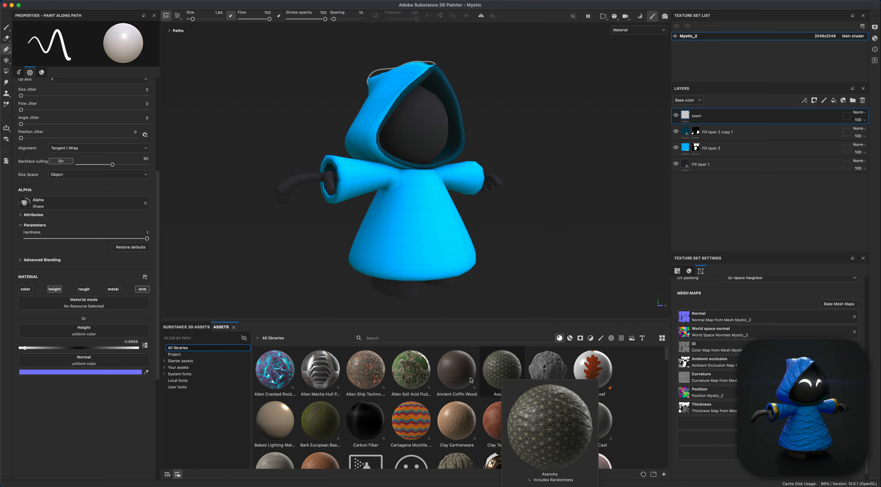
pyautogui.moveTo(497, 380)
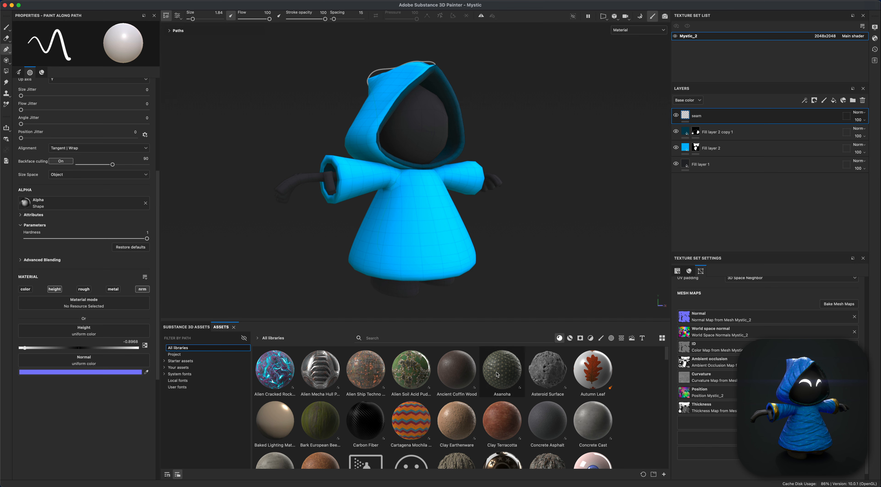
pyautogui.moveTo(497, 374); pyautogui.dragTo(439, 239)
pyautogui.keyDown('alt'); pyautogui.moveTo(556, 252); pyautogui.dragTo(533, 257); pyautogui.keyUp('alt')
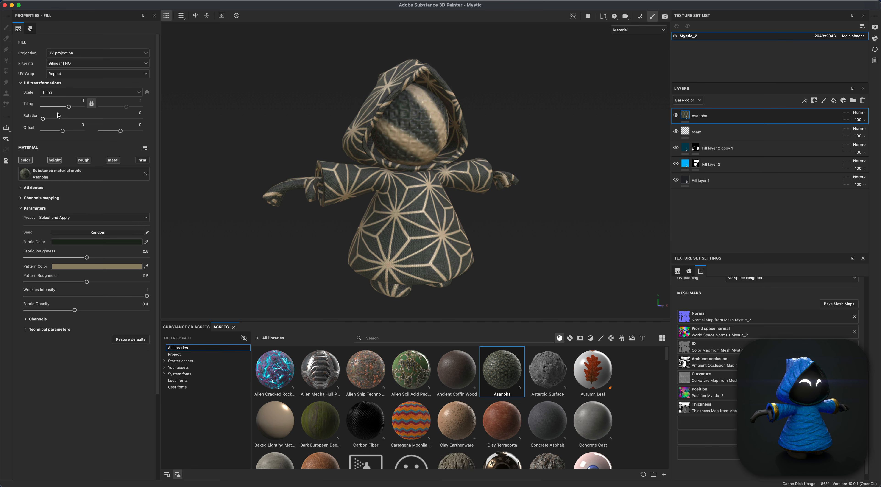
pyautogui.moveTo(70, 108); pyautogui.dragTo(73, 109)
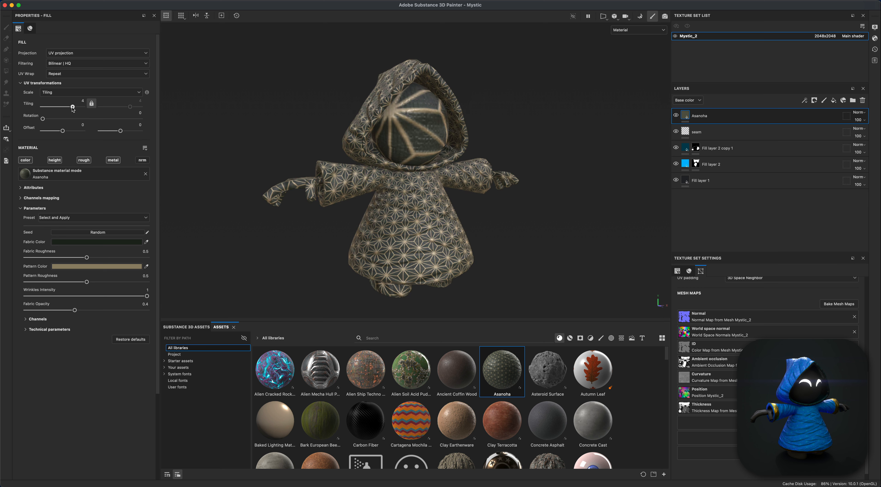
pyautogui.keyDown('alt'); pyautogui.moveTo(307, 230); pyautogui.dragTo(380, 227); pyautogui.keyUp('alt')
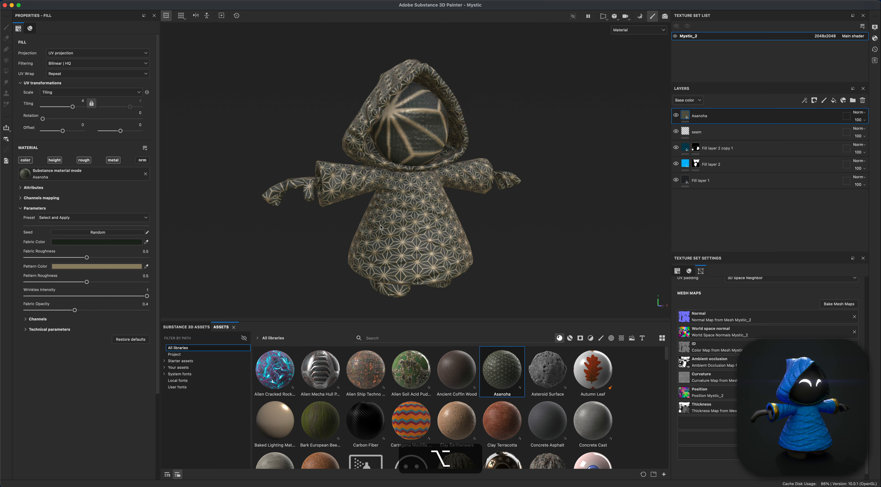
pyautogui.keyDown('alt'); pyautogui.moveTo(256, 249); pyautogui.dragTo(514, 223); pyautogui.keyUp('alt')
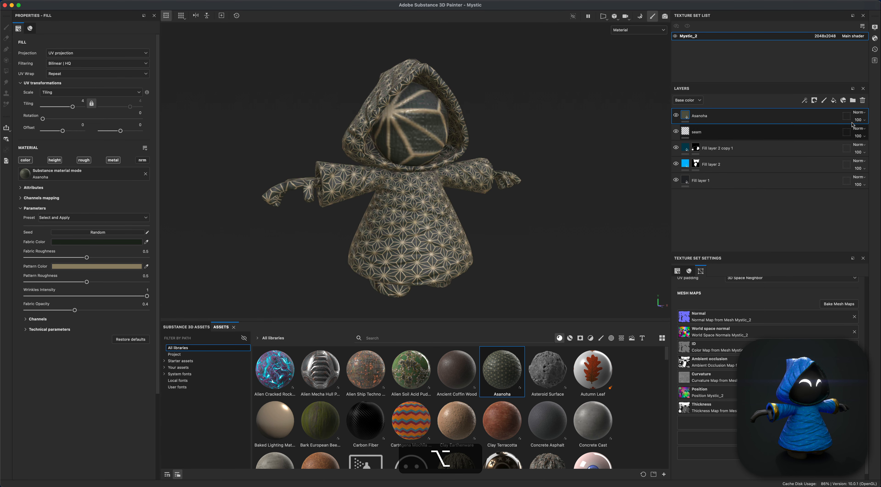
# Set the Asanoha layer's base color blending mode to Overlay.
pyautogui.click(859, 112)
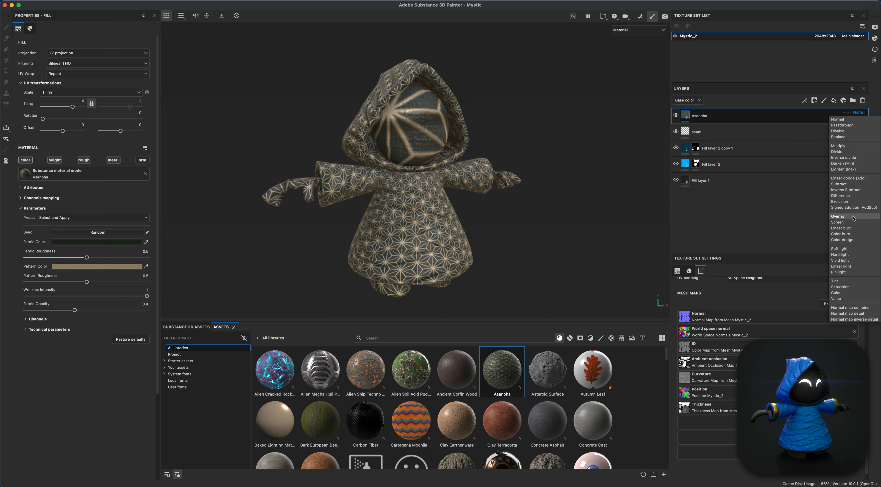
pyautogui.click(838, 216)
pyautogui.keyDown('alt'); pyautogui.moveTo(569, 217); pyautogui.dragTo(585, 215); pyautogui.keyUp('alt')
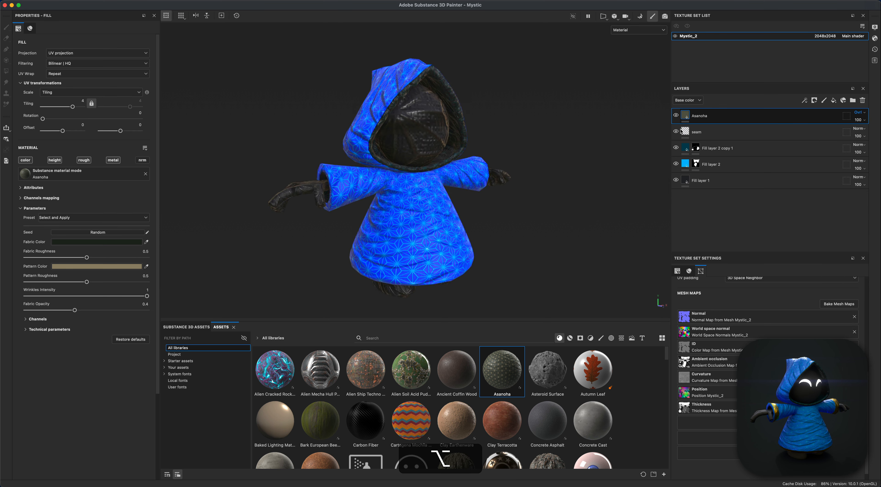
# Add a black mask to the Asanoha layer and reveal the robe and hood meshes with Polygon Fill in mesh mode.
pyautogui.rightClick(690, 116)
pyautogui.click(711, 128)
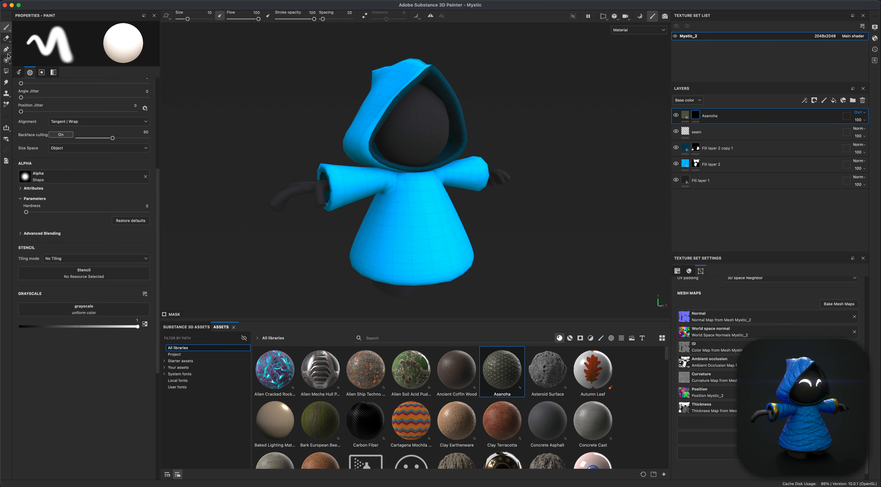
pyautogui.click(6, 72)
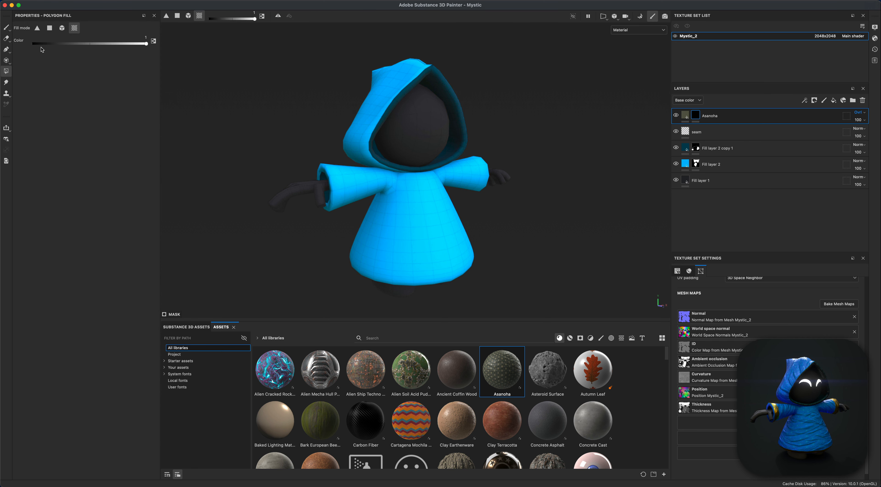
pyautogui.click(62, 29)
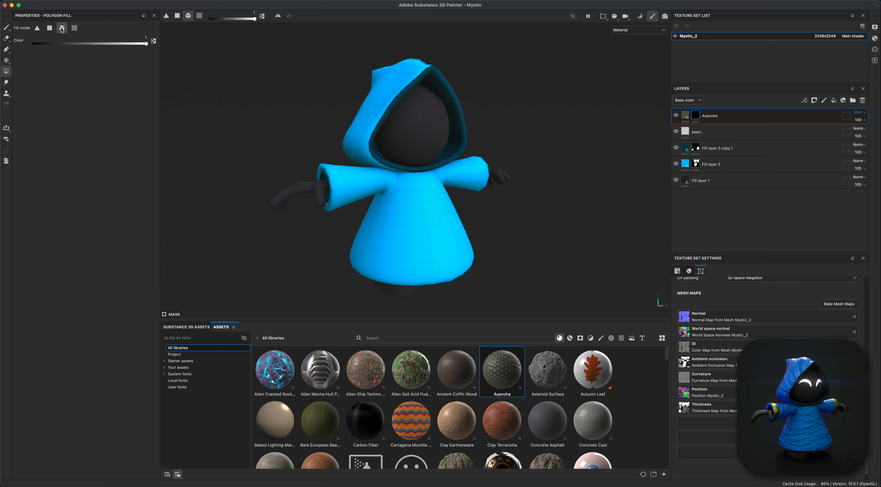
pyautogui.click(420, 203)
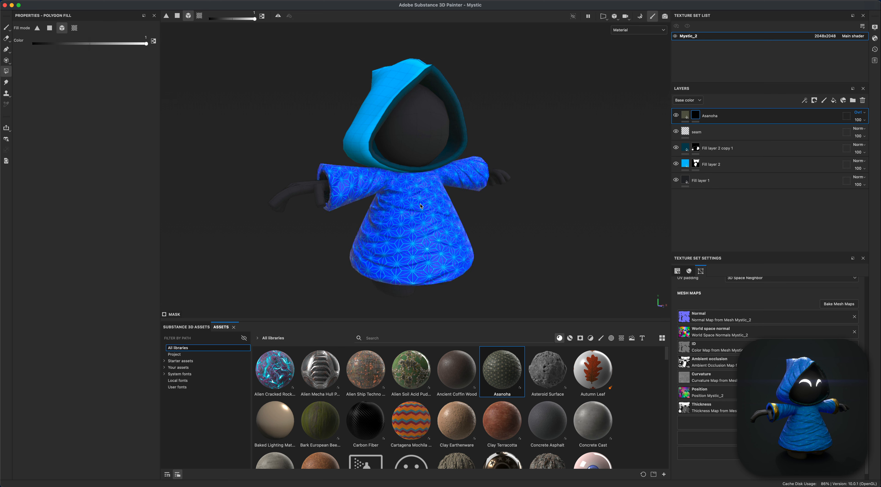
pyautogui.click(356, 150)
pyautogui.keyDown('alt'); pyautogui.moveTo(281, 261); pyautogui.dragTo(561, 249); pyautogui.keyUp('alt')
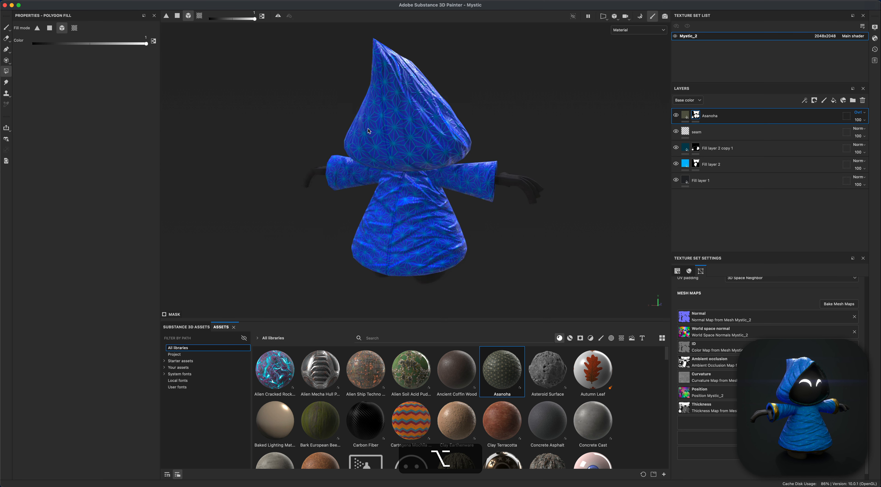
pyautogui.keyDown('alt'); pyautogui.moveTo(503, 216); pyautogui.dragTo(519, 218); pyautogui.keyUp('alt')
# Lower the Asanoha layer's base color opacity to about 75.
pyautogui.click(861, 120)
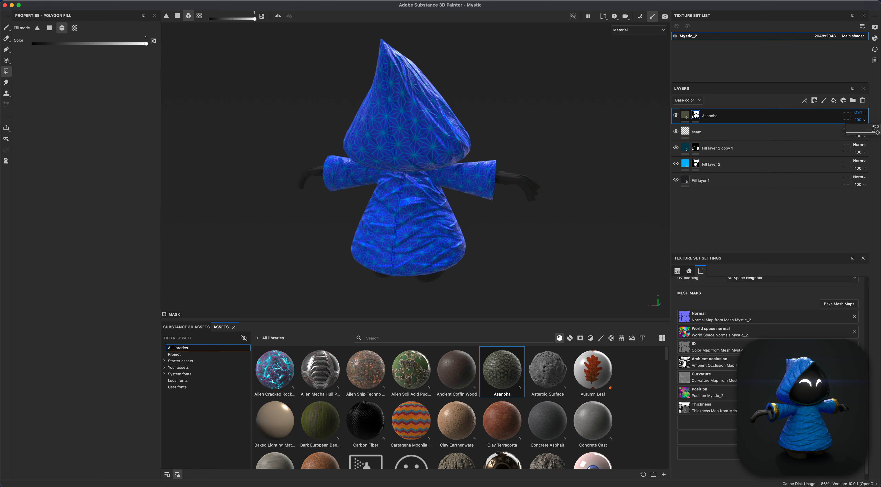
pyautogui.moveTo(877, 133)
pyautogui.mouseDown()
pyautogui.moveTo(823, 138)
pyautogui.moveTo(877, 133)
pyautogui.mouseUp()
pyautogui.keyDown('alt'); pyautogui.moveTo(501, 241); pyautogui.dragTo(180, 242); pyautogui.keyUp('alt')
pyautogui.click(861, 120)
pyautogui.moveTo(877, 133); pyautogui.dragTo(869, 134)
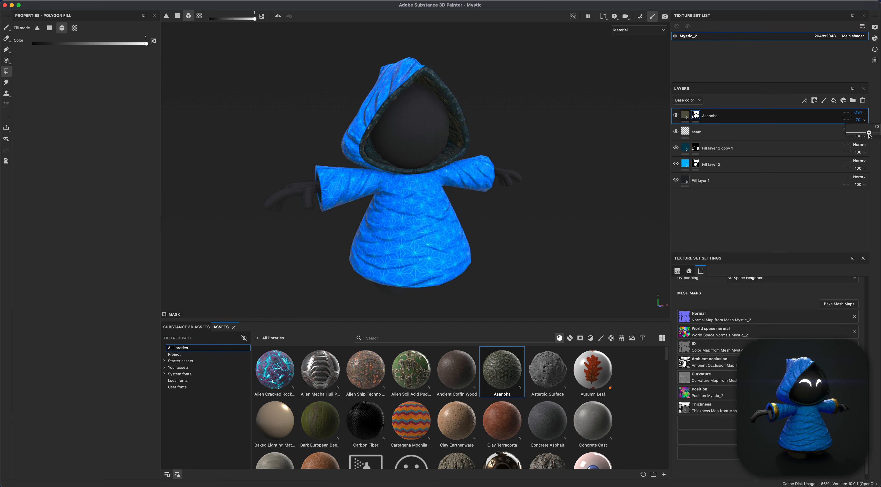
pyautogui.keyDown('alt'); pyautogui.moveTo(560, 246); pyautogui.dragTo(482, 199); pyautogui.keyUp('alt')
# Try tri-planar projection on the Asanoha fill and restore UV projection.
pyautogui.click(685, 118)
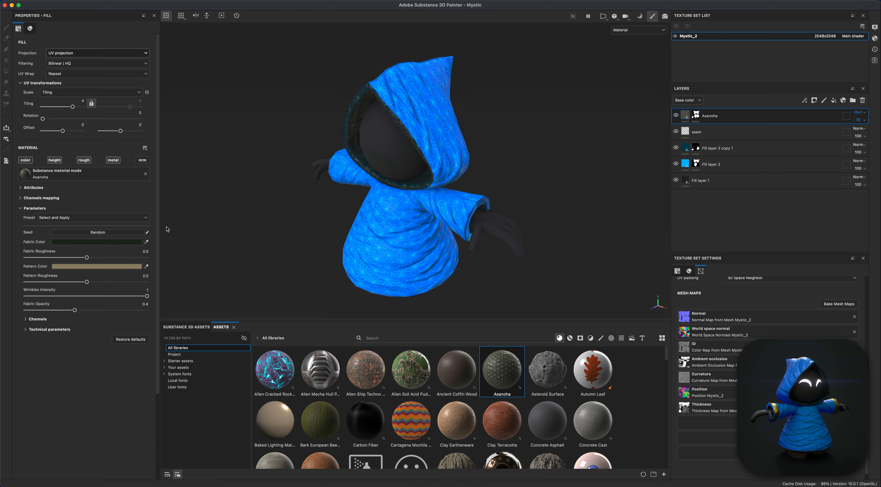
pyautogui.keyDown('alt'); pyautogui.moveTo(167, 228); pyautogui.dragTo(137, 234); pyautogui.keyUp('alt')
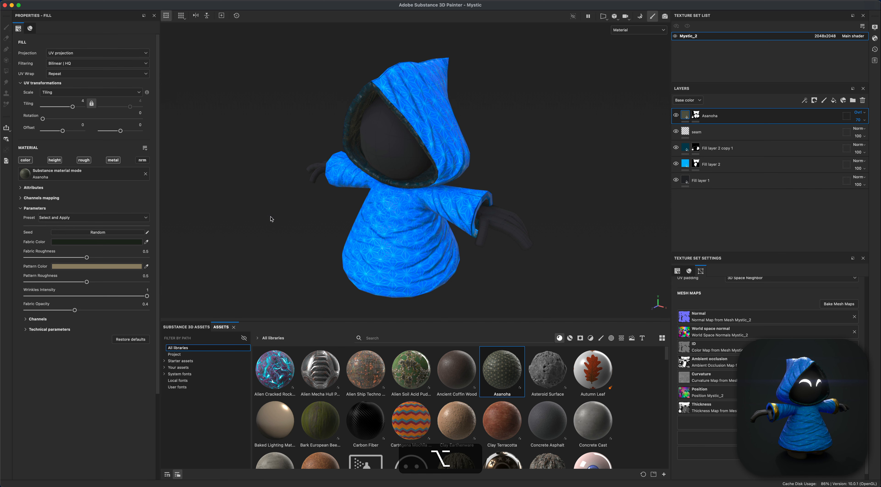
pyautogui.keyDown('alt'); pyautogui.moveTo(70, 55); pyautogui.dragTo(104, 72); pyautogui.keyUp('alt')
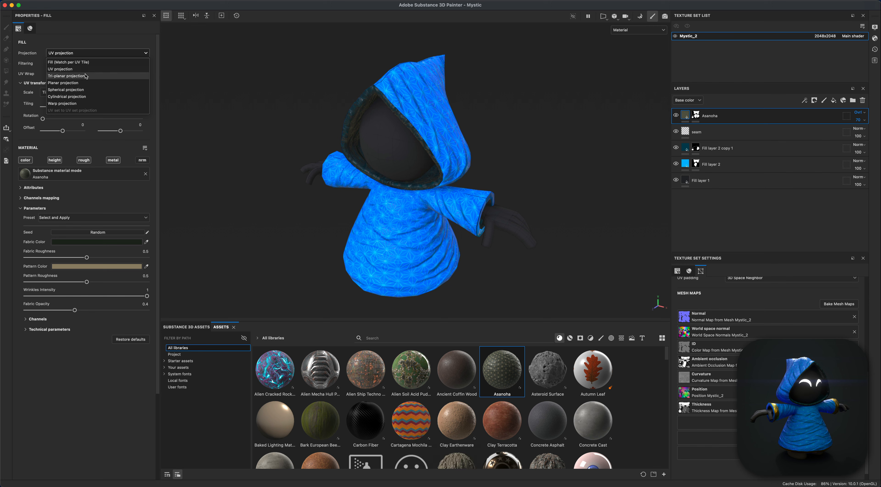
pyautogui.click(88, 76)
pyautogui.keyDown('alt'); pyautogui.moveTo(403, 250); pyautogui.dragTo(280, 240); pyautogui.keyUp('alt')
pyautogui.click(97, 53)
pyautogui.click(89, 69)
pyautogui.keyDown('alt'); pyautogui.moveTo(308, 239); pyautogui.dragTo(279, 223); pyautogui.keyUp('alt')
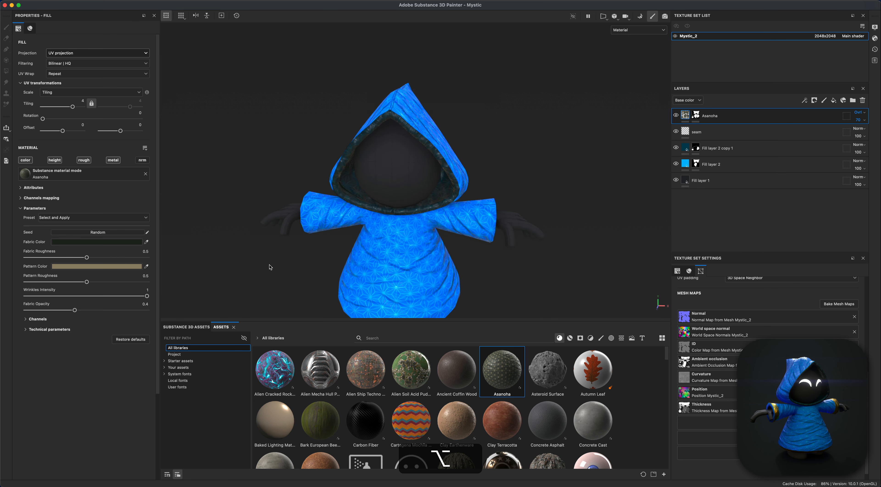
# Try rotating the Asanoha pattern and undo the rotation.
pyautogui.keyDown('alt'); pyautogui.moveTo(269, 265); pyautogui.dragTo(293, 243, button='middle'); pyautogui.keyUp('alt')
pyautogui.moveTo(42, 119); pyautogui.dragTo(63, 119)
pyautogui.press('super+z')
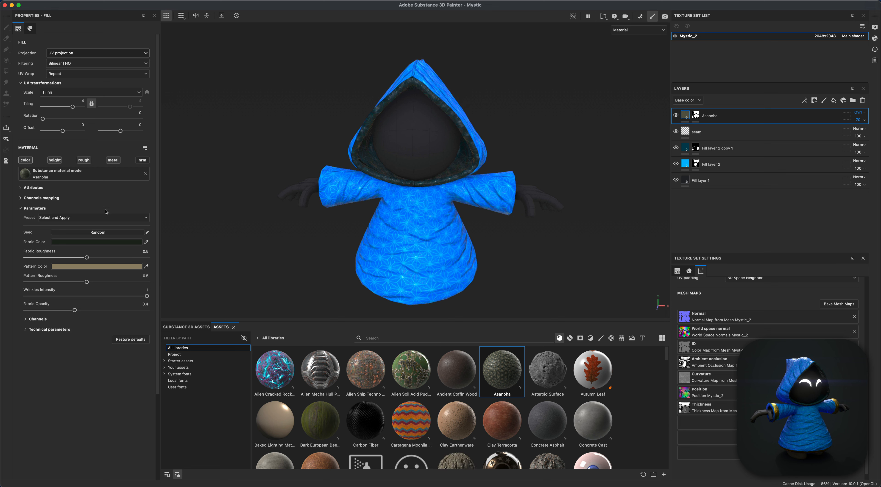
# Isolate the Asanoha material's color channel to compare the pattern without wrinkles, and re-enable the other channels.
pyautogui.keyDown('alt'); pyautogui.moveTo(247, 191); pyautogui.dragTo(270, 191, button='right'); pyautogui.keyUp('alt')
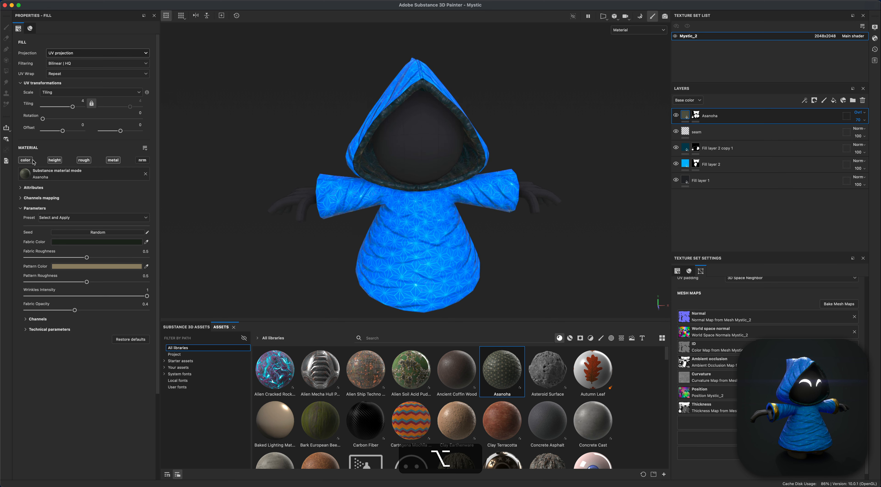
pyautogui.click(33, 160)
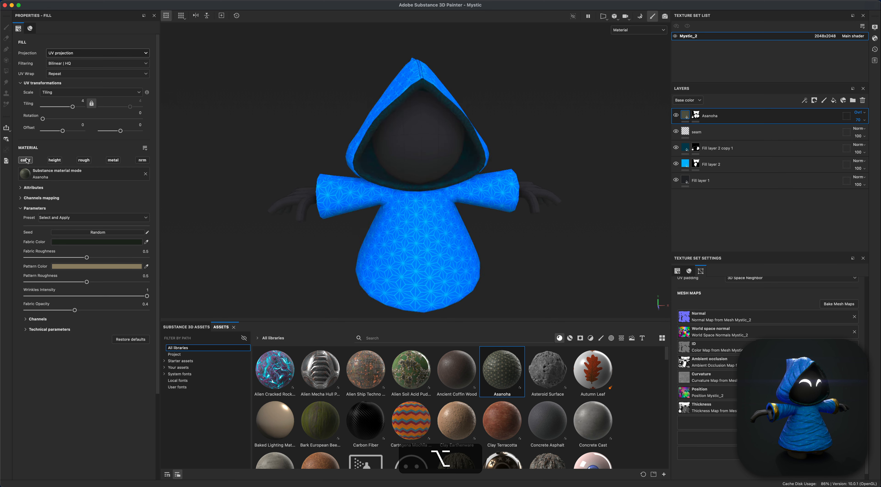
pyautogui.keyDown('alt'); pyautogui.moveTo(219, 222); pyautogui.dragTo(197, 222); pyautogui.keyUp('alt')
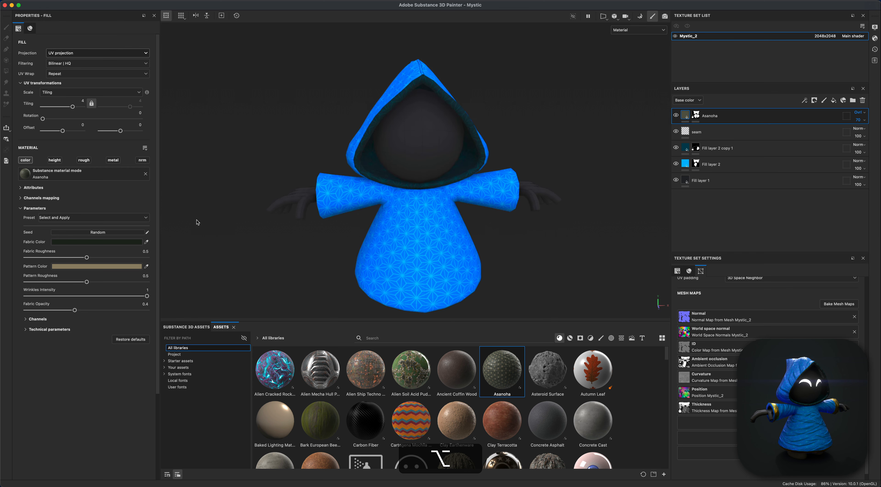
pyautogui.click(26, 160)
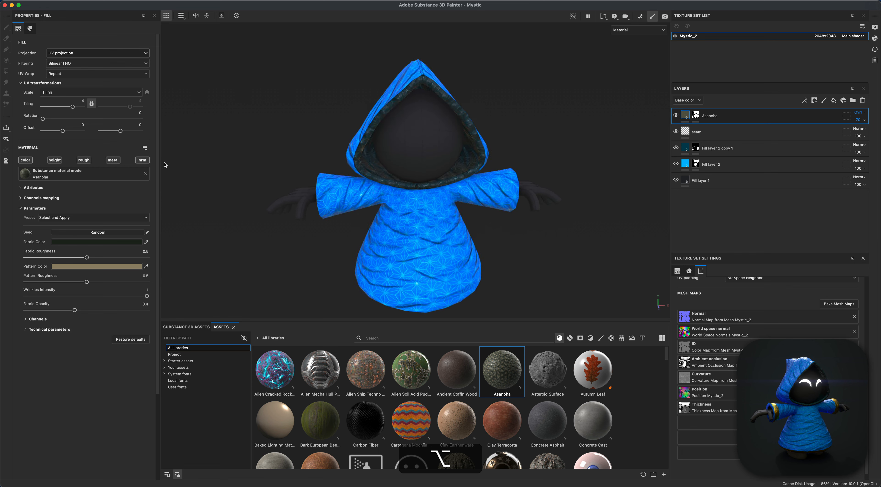
pyautogui.keyDown('alt'); pyautogui.moveTo(170, 192); pyautogui.dragTo(216, 202); pyautogui.keyUp('alt')
# Lower the Asanoha layer's height channel opacity to about 60.
pyautogui.scroll(-3, 502, 265)
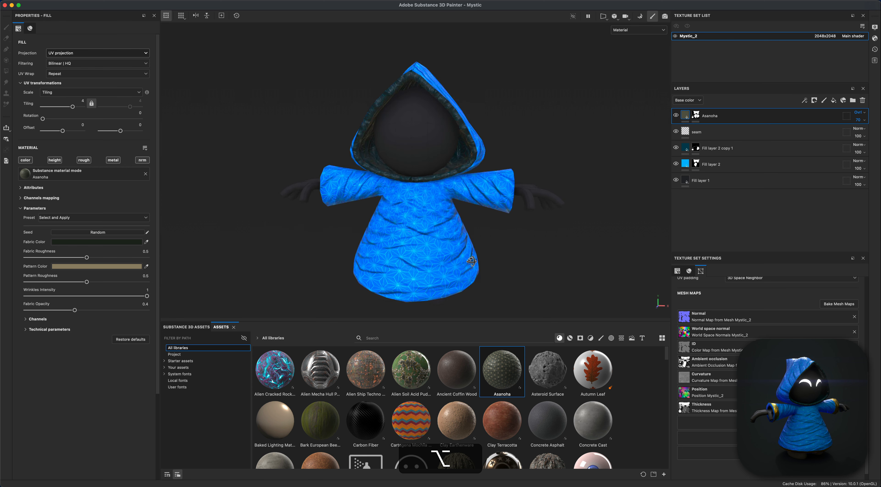
pyautogui.keyDown('alt'); pyautogui.moveTo(502, 264); pyautogui.dragTo(572, 255); pyautogui.keyUp('alt')
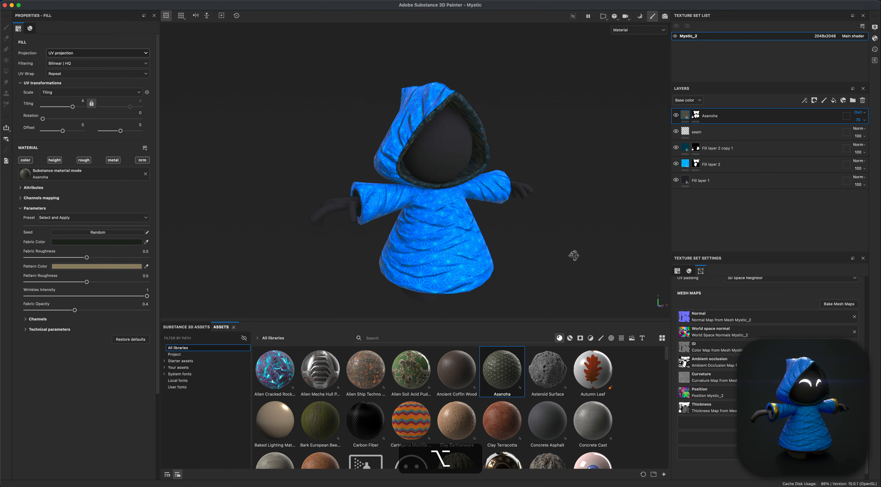
pyautogui.keyDown('alt'); pyautogui.moveTo(504, 264); pyautogui.dragTo(523, 229); pyautogui.keyUp('alt')
pyautogui.click(684, 100)
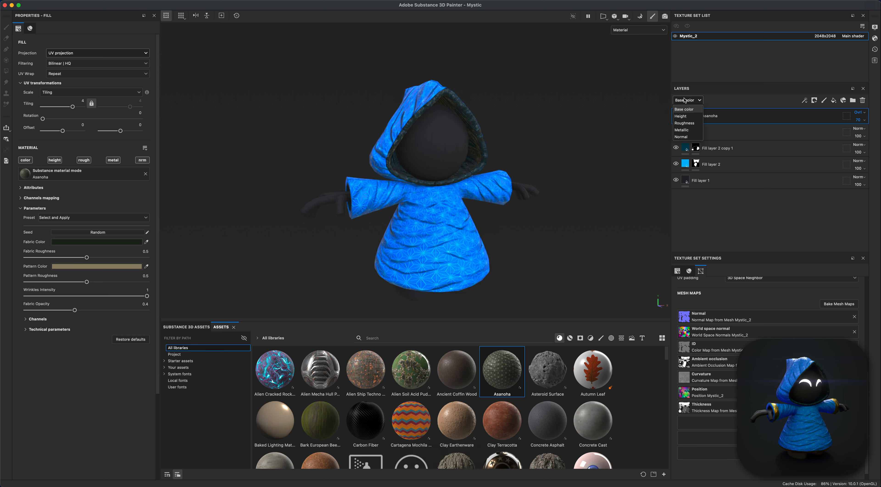
pyautogui.click(688, 116)
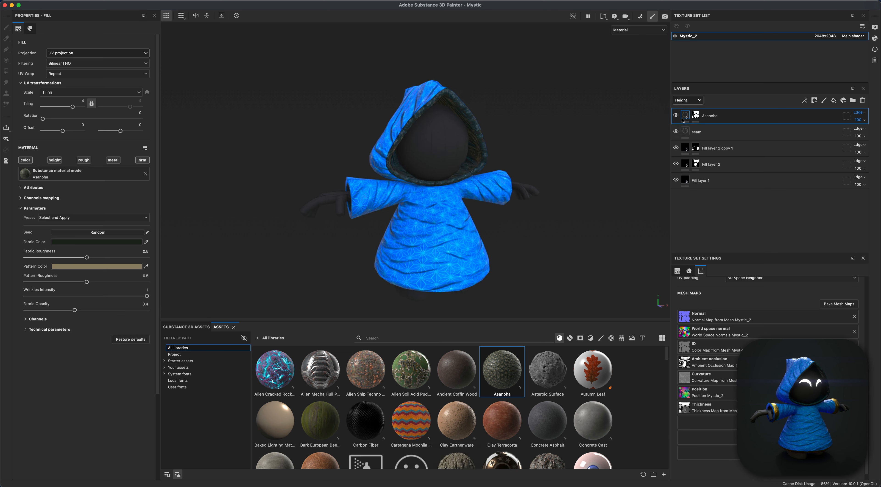
pyautogui.click(862, 120)
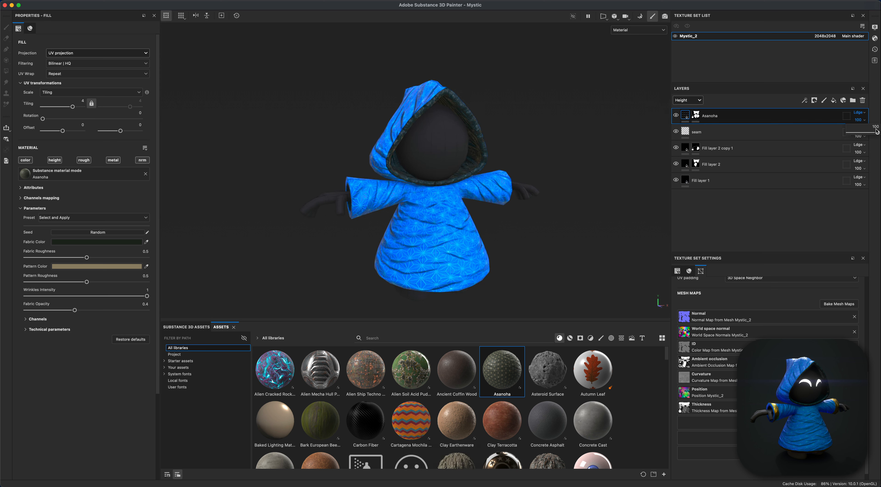
pyautogui.moveTo(877, 132); pyautogui.dragTo(856, 134)
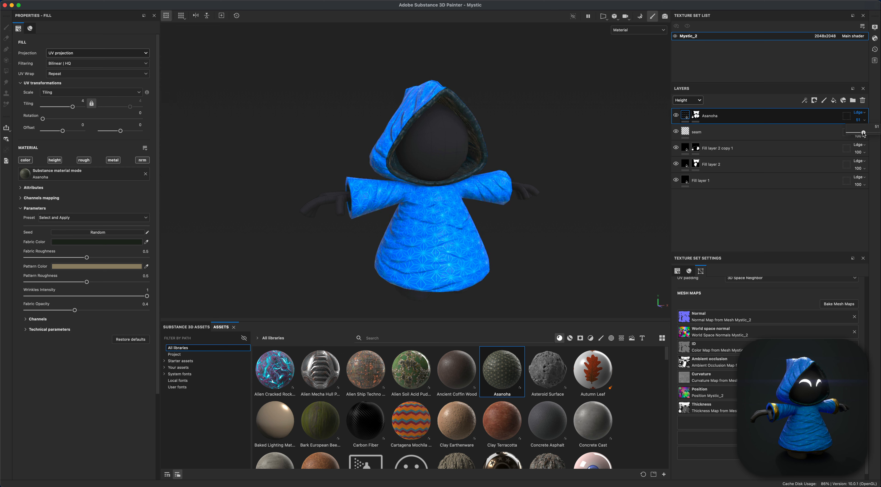
pyautogui.moveTo(863, 133); pyautogui.dragTo(877, 134)
# Rotate the environment lighting and examine the robe's fabric relief from several angles.
pyautogui.keyDown('alt'); pyautogui.moveTo(318, 199); pyautogui.dragTo(535, 250); pyautogui.keyUp('alt')
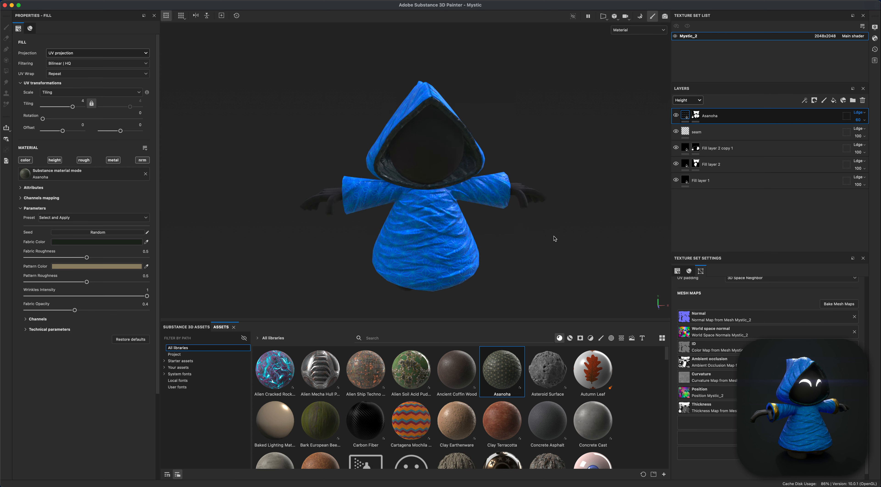
pyautogui.keyDown('shift'); pyautogui.moveTo(566, 243); pyautogui.dragTo(492, 229, button='right'); pyautogui.keyUp('shift')
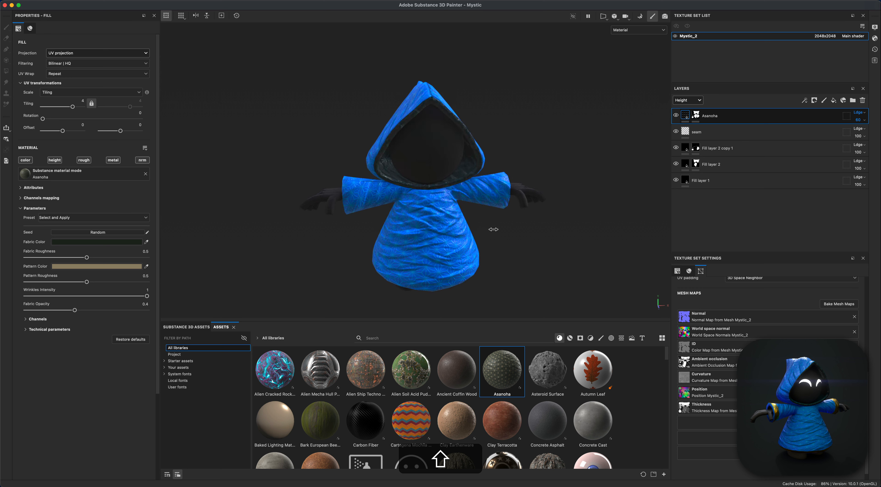
pyautogui.keyDown('alt'); pyautogui.keyDown('shift'); pyautogui.moveTo(527, 270); pyautogui.dragTo(544, 254); pyautogui.keyUp('shift'); pyautogui.keyUp('alt')
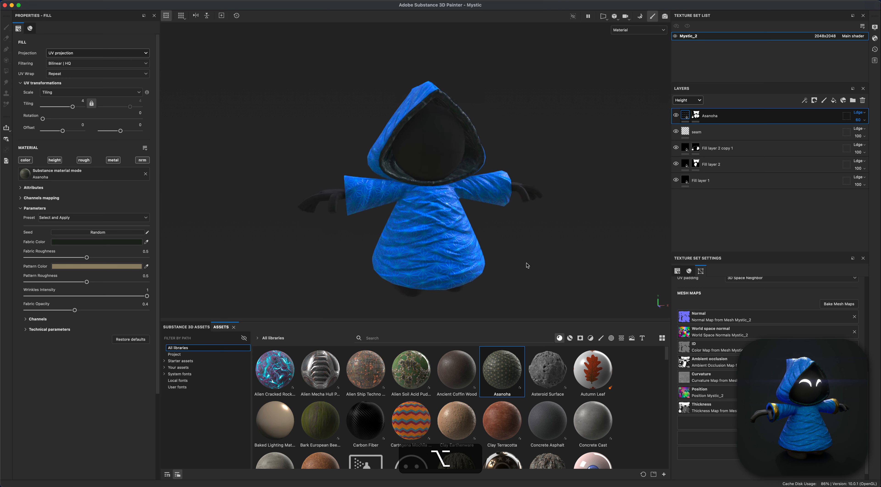
pyautogui.keyDown('alt'); pyautogui.moveTo(527, 263); pyautogui.dragTo(520, 261, button='middle'); pyautogui.keyUp('alt')
pyautogui.keyDown('alt'); pyautogui.scroll(2, 520, 261); pyautogui.keyUp('alt')
pyautogui.keyDown('alt'); pyautogui.moveTo(521, 261); pyautogui.dragTo(499, 246); pyautogui.keyUp('alt')
pyautogui.keyDown('alt'); pyautogui.moveTo(427, 126); pyautogui.dragTo(597, 233); pyautogui.keyUp('alt')
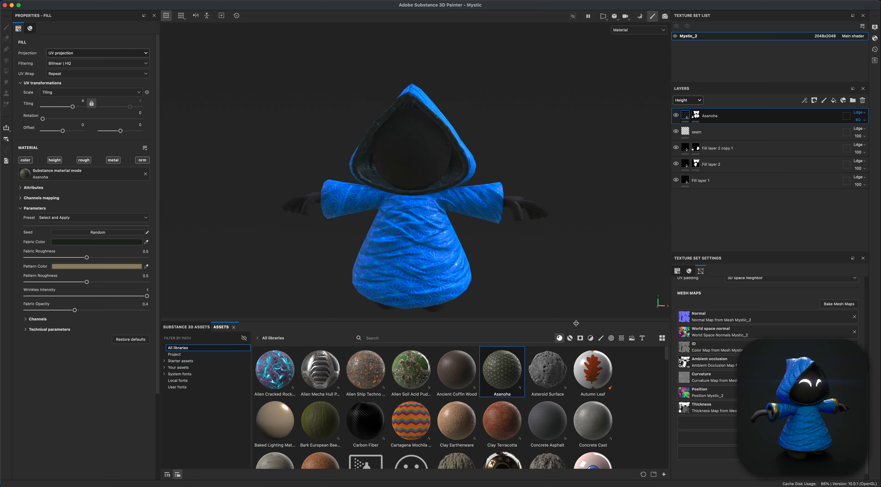
# Apply the Gold Armor smart material to the character and hide it with a black mask, with the layer stack showing base color.
pyautogui.click(569, 339)
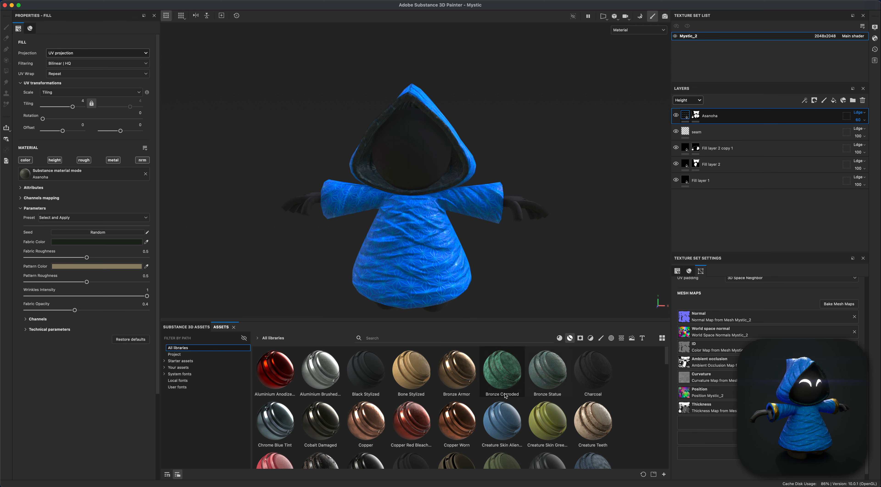
pyautogui.scroll(-8, 505, 396)
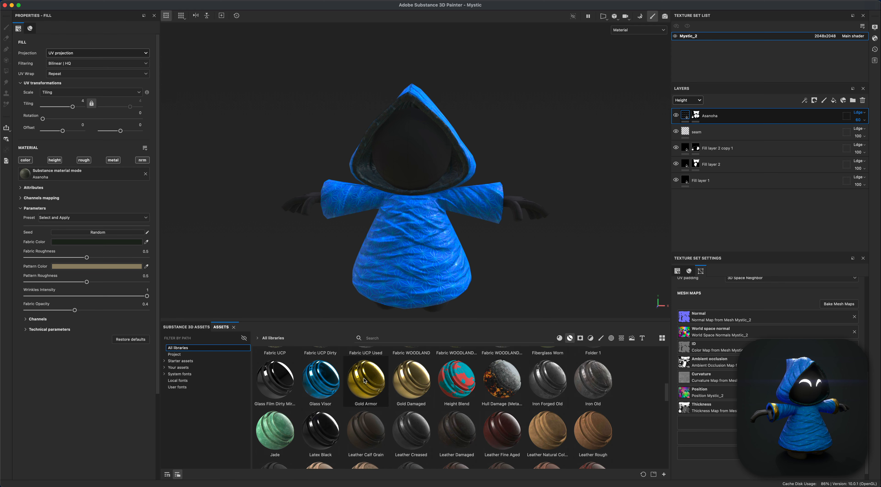
pyautogui.moveTo(365, 381); pyautogui.dragTo(412, 259)
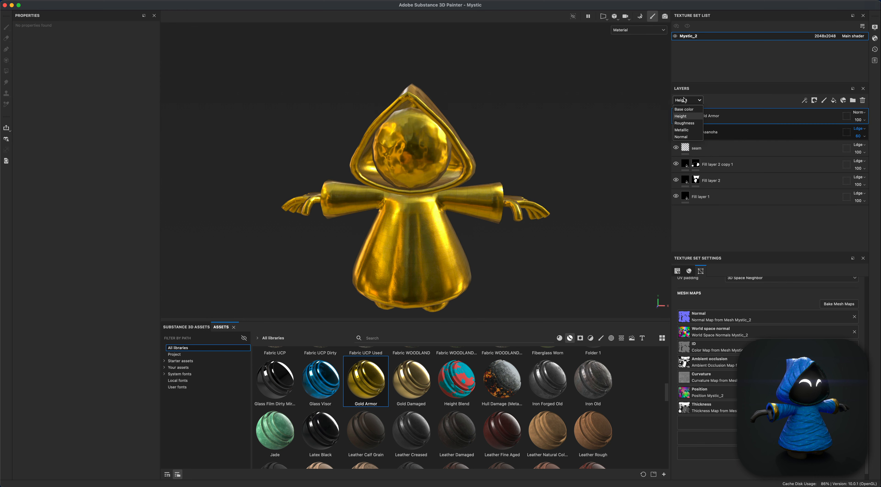
pyautogui.scroll(1, 685, 99)
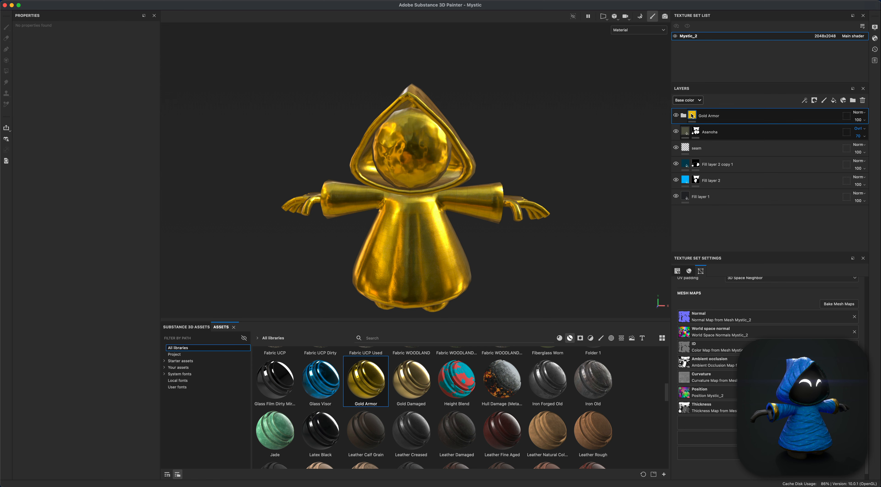
pyautogui.rightClick(691, 115)
pyautogui.click(702, 126)
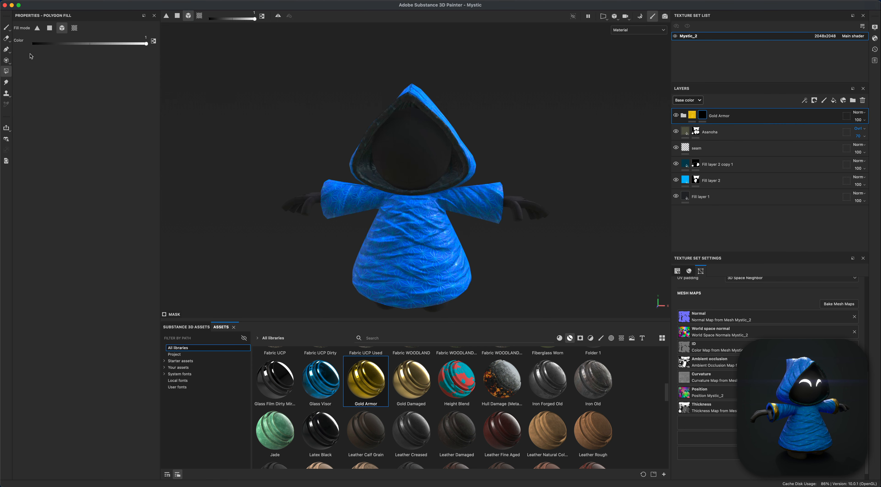
# Reveal the gold on both sleeve cuffs by polygon-filling their quads in the Gold Armor mask with symmetry enabled.
pyautogui.click(49, 28)
pyautogui.keyDown('alt'); pyautogui.moveTo(485, 201); pyautogui.dragTo(483, 169); pyautogui.keyUp('alt')
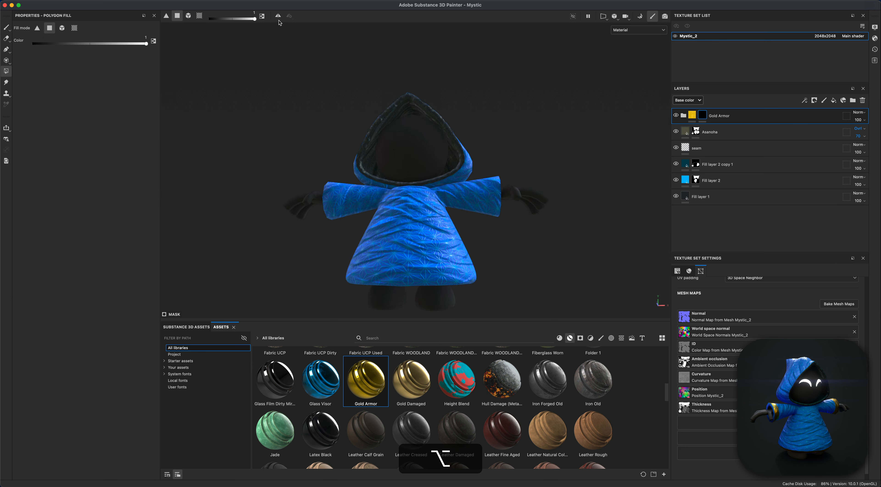
pyautogui.click(278, 17)
pyautogui.keyDown('alt'); pyautogui.moveTo(286, 53); pyautogui.dragTo(345, 94); pyautogui.keyUp('alt')
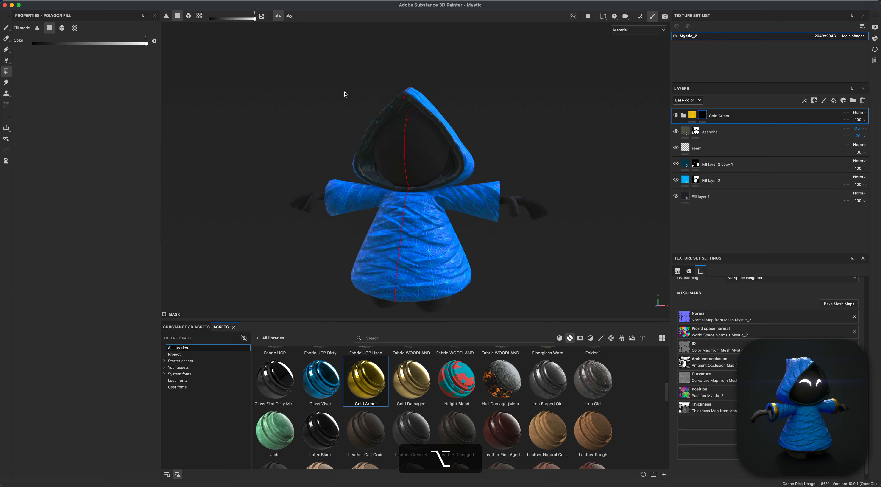
pyautogui.click(496, 201)
pyautogui.click(497, 190)
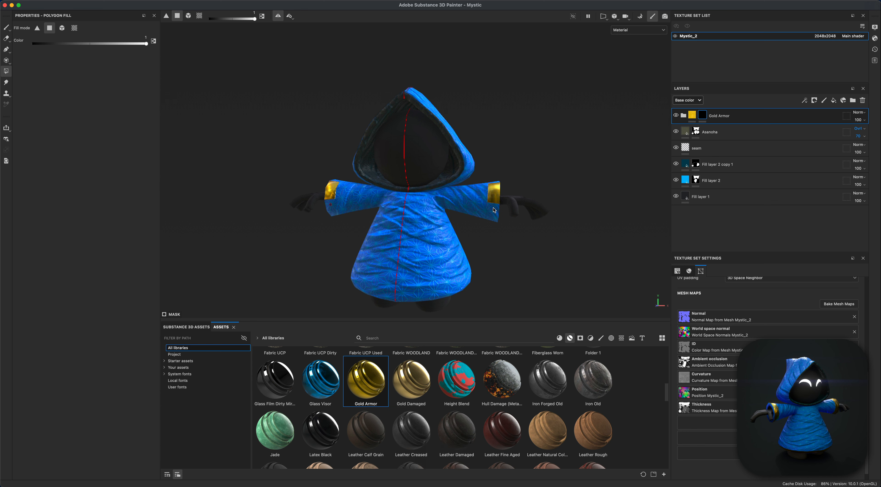
pyautogui.click(492, 212)
pyautogui.keyDown('alt'); pyautogui.moveTo(521, 216); pyautogui.dragTo(515, 183); pyautogui.keyUp('alt')
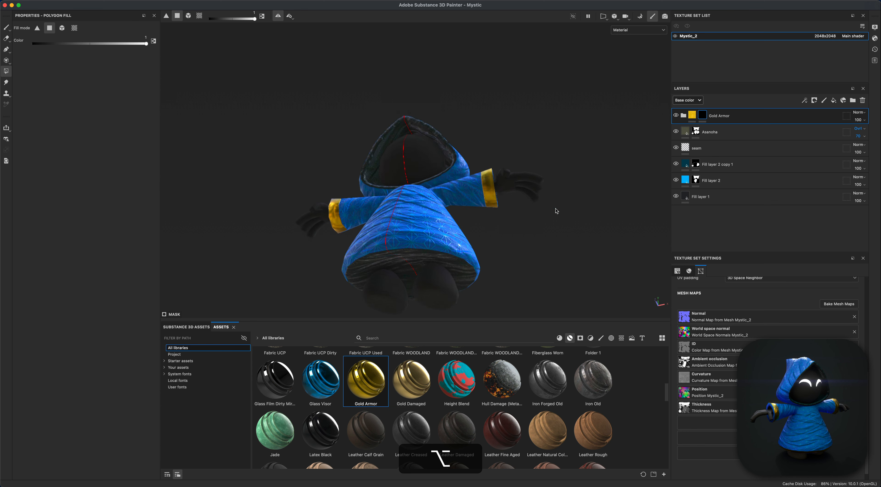
pyautogui.keyDown('alt'); pyautogui.moveTo(556, 210); pyautogui.dragTo(316, 222); pyautogui.keyUp('alt')
pyautogui.keyDown('alt'); pyautogui.moveTo(389, 203); pyautogui.dragTo(318, 236); pyautogui.keyUp('alt')
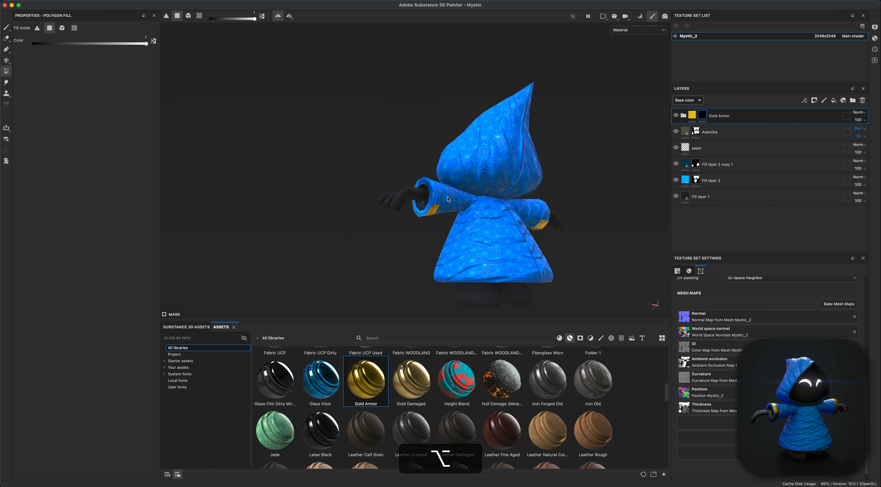
pyautogui.keyDown('alt'); pyautogui.moveTo(435, 188); pyautogui.dragTo(423, 202); pyautogui.keyUp('alt')
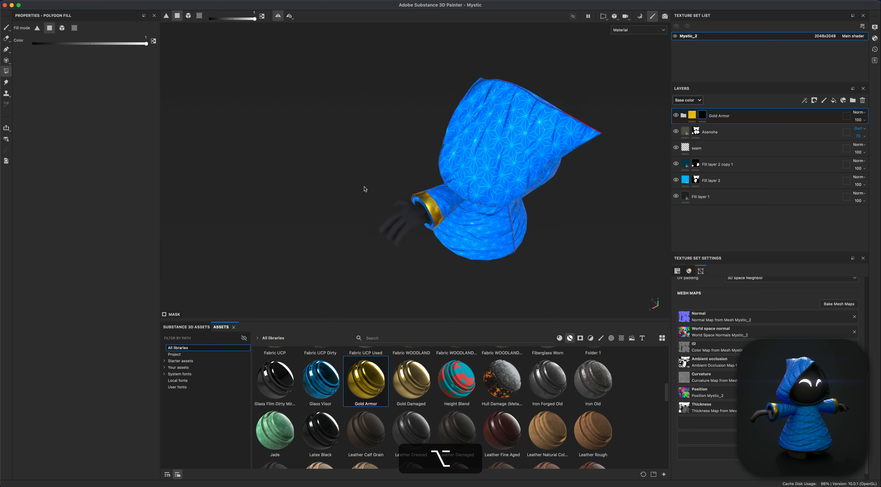
# Fill the thin band of quads along the front and side of the robe's hem in the Gold Armor mask.
pyautogui.keyDown('alt'); pyautogui.moveTo(364, 189); pyautogui.dragTo(498, 255); pyautogui.keyUp('alt')
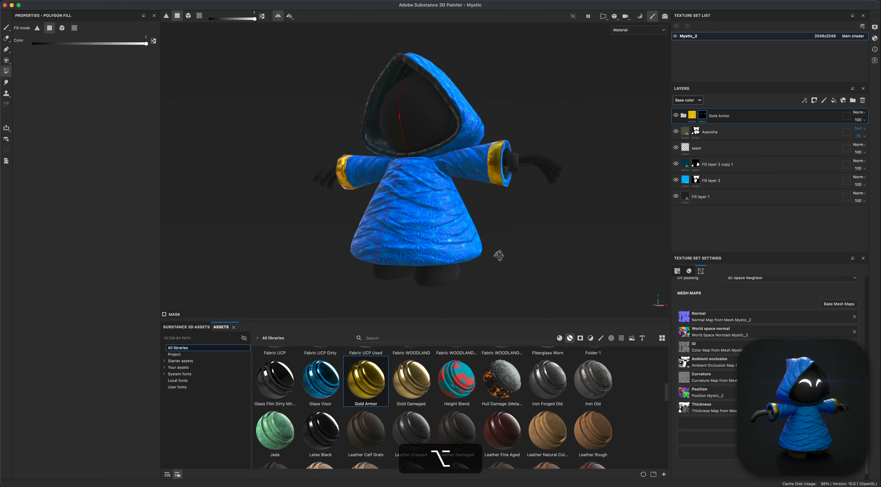
pyautogui.click(423, 263)
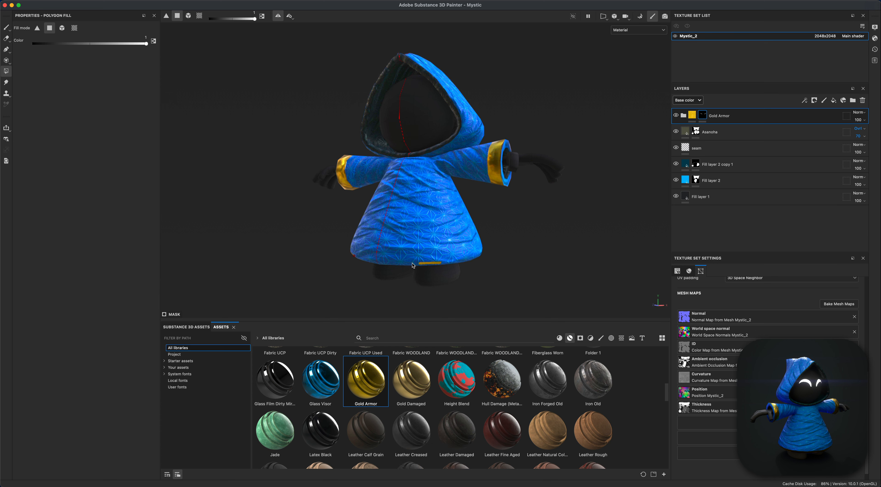
pyautogui.click(411, 263)
pyautogui.click(389, 262)
pyautogui.keyDown('alt'); pyautogui.moveTo(493, 266); pyautogui.dragTo(423, 262); pyautogui.keyUp('alt')
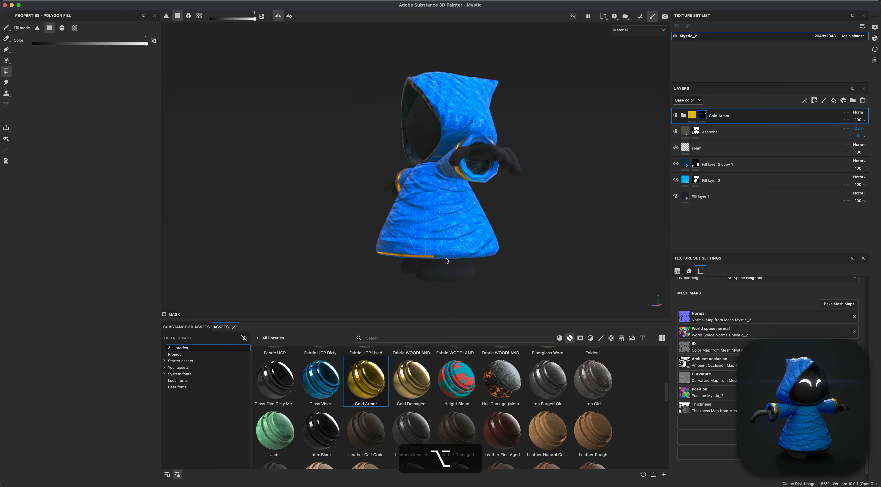
pyautogui.keyDown('alt'); pyautogui.moveTo(490, 276); pyautogui.dragTo(382, 261); pyautogui.keyUp('alt')
pyautogui.scroll(3, 441, 255)
pyautogui.click(380, 262)
pyautogui.click(412, 255)
pyautogui.click(437, 256)
pyautogui.keyDown('alt'); pyautogui.moveTo(454, 256); pyautogui.dragTo(529, 263); pyautogui.keyUp('alt')
pyautogui.click(443, 269)
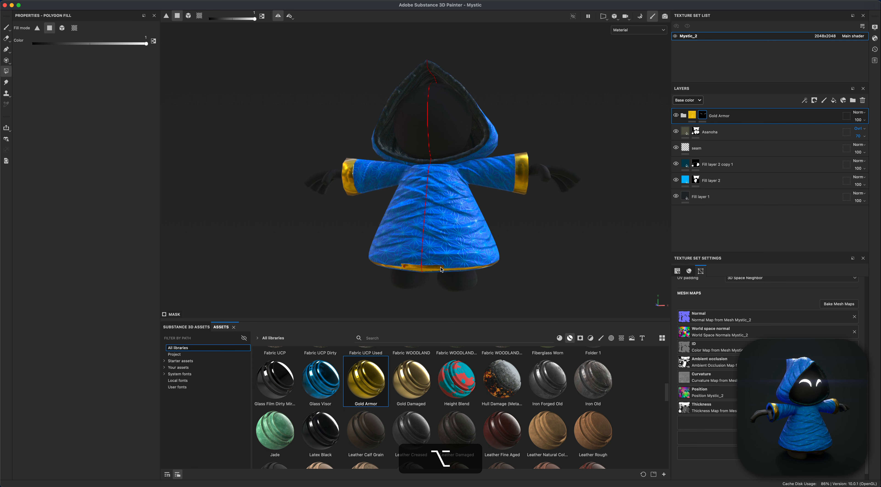
pyautogui.click(452, 269)
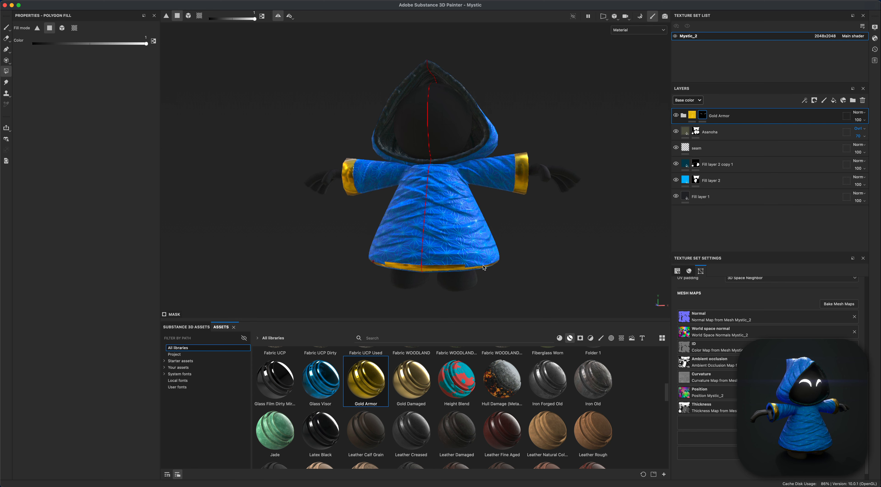
# Complete the gold trim by filling the remaining hem quads around the robe, and check it from the front.
pyautogui.keyDown('alt'); pyautogui.moveTo(474, 268); pyautogui.dragTo(362, 246); pyautogui.keyUp('alt')
pyautogui.click(274, 220)
pyautogui.keyDown('alt'); pyautogui.moveTo(428, 239); pyautogui.dragTo(318, 236); pyautogui.keyUp('alt')
pyautogui.click(284, 234)
pyautogui.keyDown('alt'); pyautogui.moveTo(490, 252); pyautogui.dragTo(561, 263); pyautogui.keyUp('alt')
pyautogui.keyDown('alt'); pyautogui.moveTo(561, 262); pyautogui.dragTo(543, 266, button='right'); pyautogui.keyUp('alt')
pyautogui.keyDown('alt'); pyautogui.moveTo(543, 266); pyautogui.dragTo(562, 246); pyautogui.keyUp('alt')
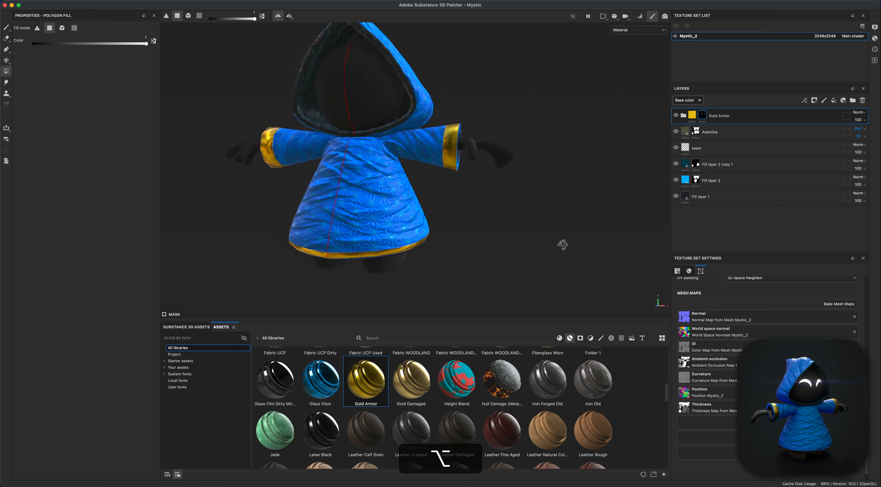
pyautogui.keyDown('alt'); pyautogui.moveTo(562, 246); pyautogui.dragTo(538, 253, button='right'); pyautogui.keyUp('alt')
pyautogui.keyDown('alt'); pyautogui.moveTo(539, 254); pyautogui.dragTo(479, 236); pyautogui.keyUp('alt')
pyautogui.keyDown('alt'); pyautogui.moveTo(478, 236); pyautogui.dragTo(546, 239, button='middle'); pyautogui.keyUp('alt')
pyautogui.keyDown('alt'); pyautogui.moveTo(546, 239); pyautogui.dragTo(506, 241); pyautogui.keyUp('alt')
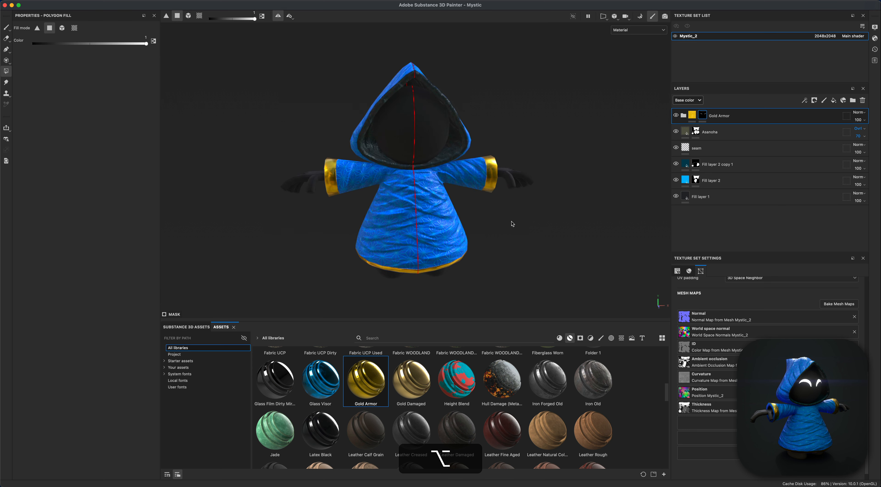
# Turn off the mesh wireframe in the viewport display settings.
pyautogui.click(875, 27)
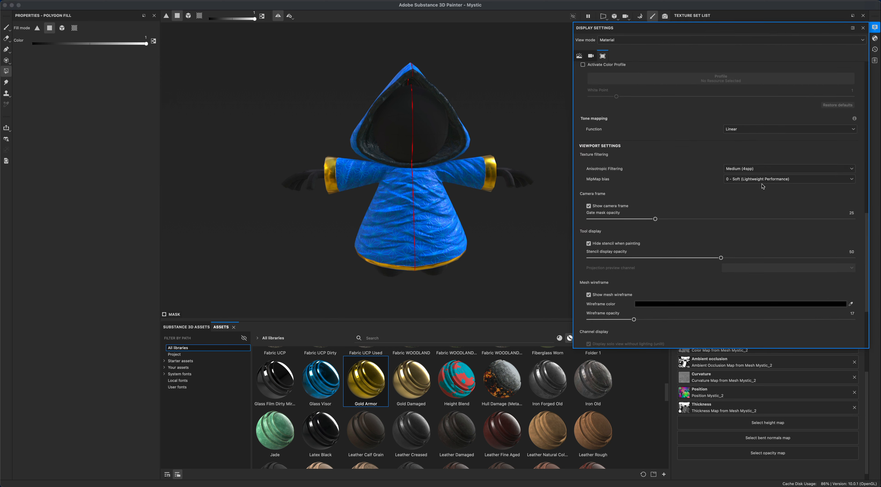
pyautogui.scroll(-5, 715, 292)
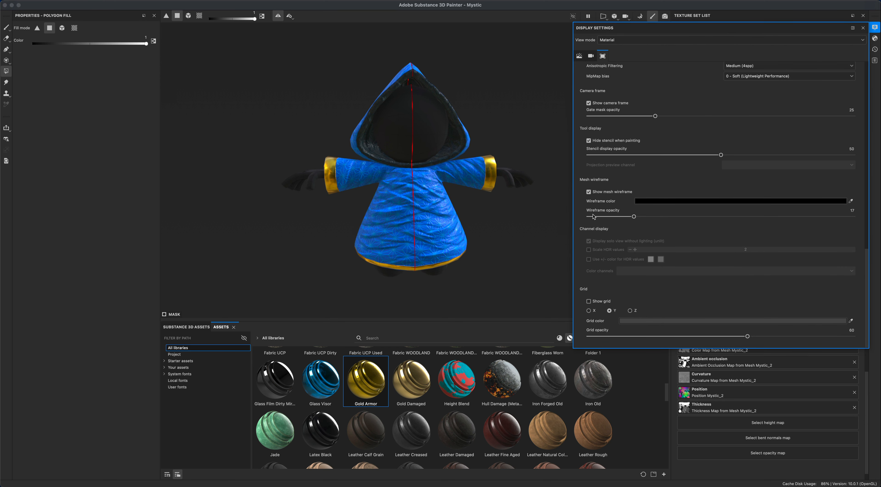
pyautogui.click(589, 192)
pyautogui.moveTo(566, 194)
pyautogui.keyDown('alt'); pyautogui.mouseDown()
pyautogui.moveTo(599, 197)
pyautogui.moveTo(580, 191)
pyautogui.mouseUp(); pyautogui.keyUp('alt')
pyautogui.keyDown('alt'); pyautogui.moveTo(594, 207); pyautogui.dragTo(594, 213, button='middle'); pyautogui.keyUp('alt')
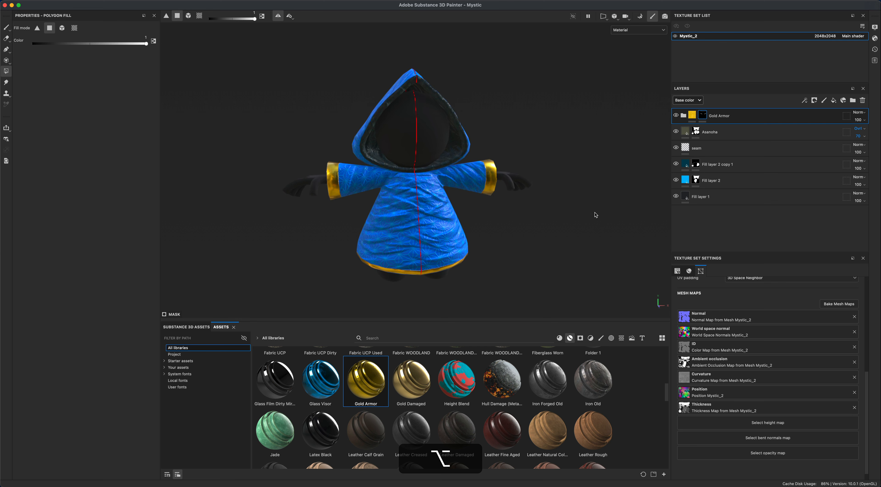
pyautogui.keyDown('alt'); pyautogui.moveTo(602, 214); pyautogui.dragTo(531, 222); pyautogui.keyUp('alt')
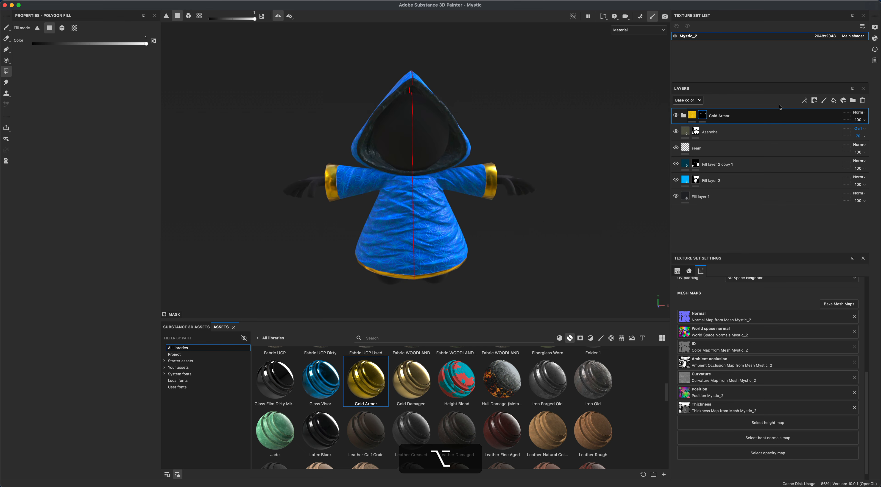
# Add a fill layer above Gold Armor with only the color channel enabled, set its base color to white, and add a black mask.
pyautogui.click(834, 101)
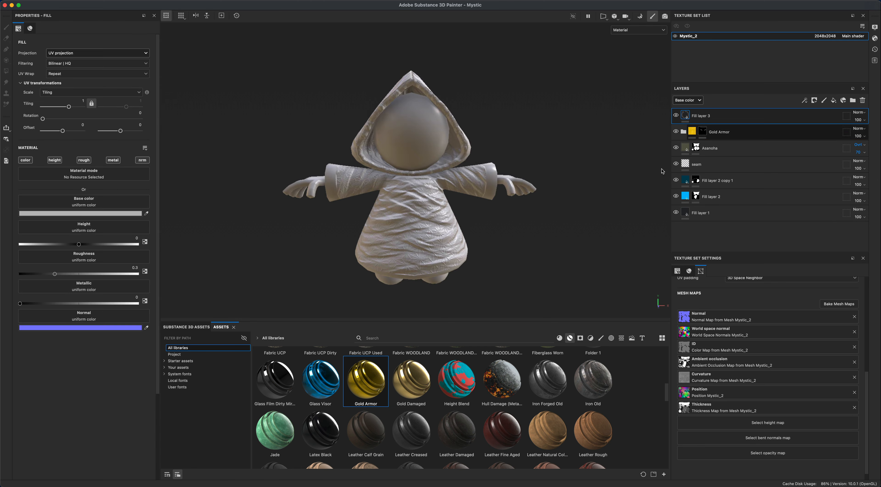
pyautogui.keyDown('alt'); pyautogui.click(26, 160); pyautogui.keyUp('alt')
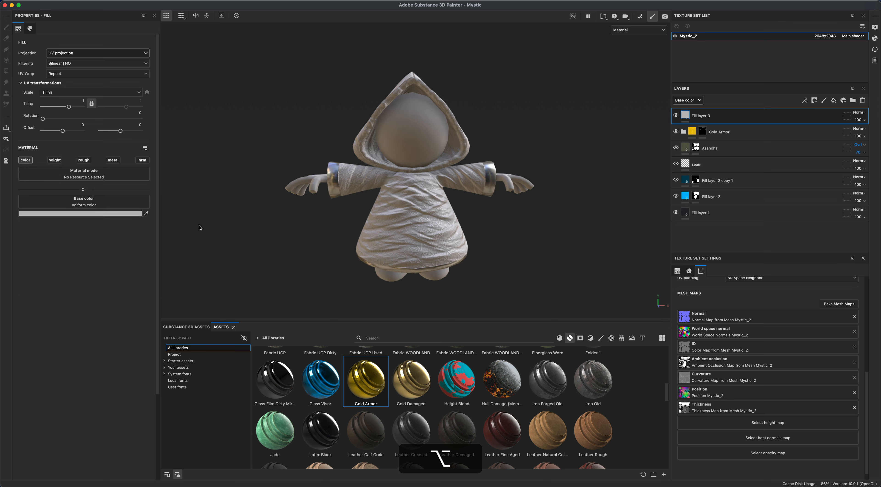
pyautogui.click(139, 214)
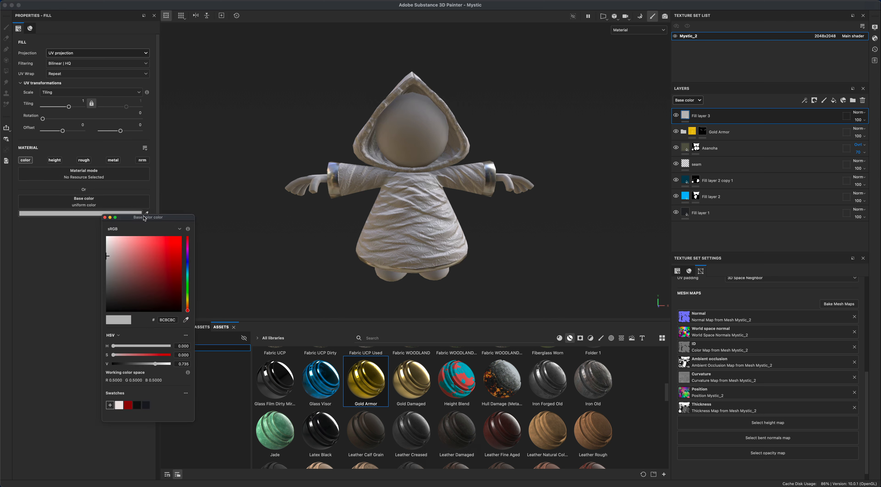
pyautogui.moveTo(117, 254); pyautogui.dragTo(98, 220)
pyautogui.click(105, 217)
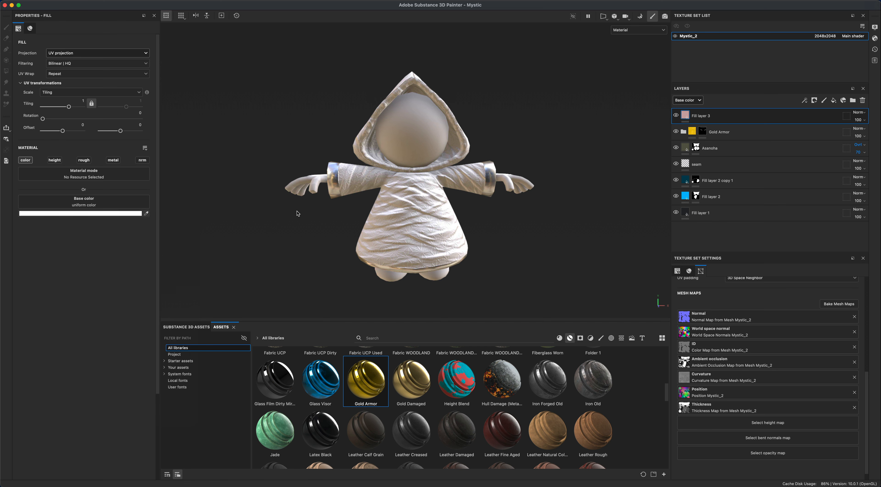
pyautogui.rightClick(681, 115)
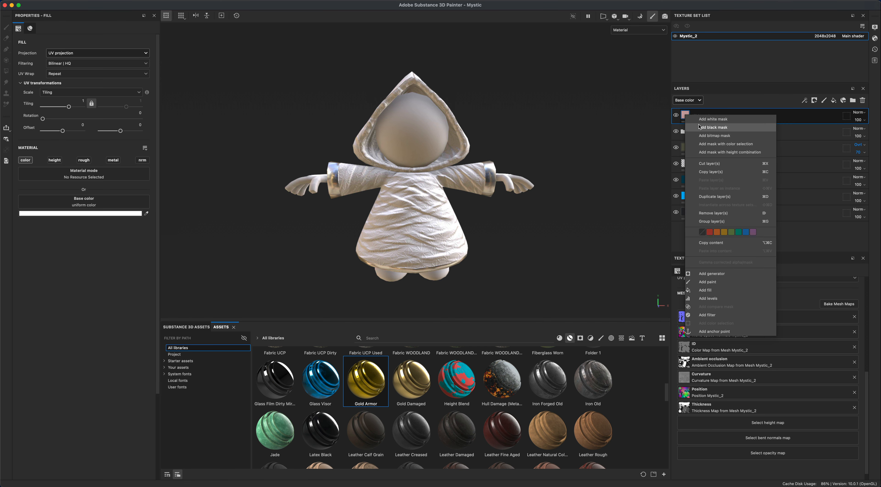
pyautogui.click(713, 127)
# Paint a pair of round white eyes on the face in the new layer's mask, using a symmetric Basic Hard brush at size 21.03.
pyautogui.keyDown('alt'); pyautogui.moveTo(570, 241); pyautogui.dragTo(564, 260); pyautogui.keyUp('alt')
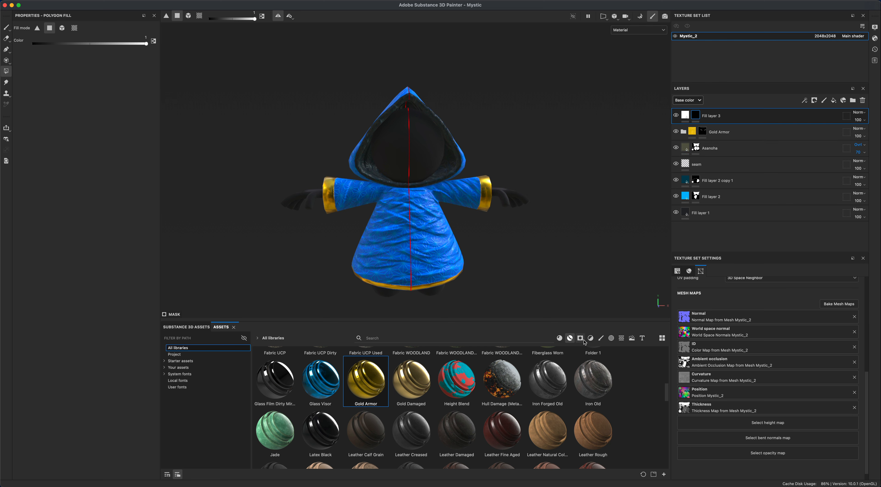
pyautogui.click(8, 29)
pyautogui.click(7, 28)
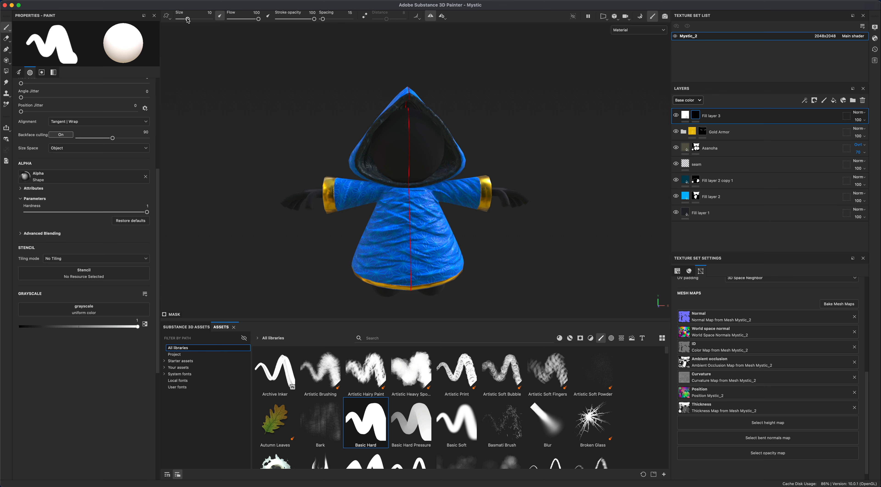
pyautogui.moveTo(188, 20); pyautogui.dragTo(192, 20)
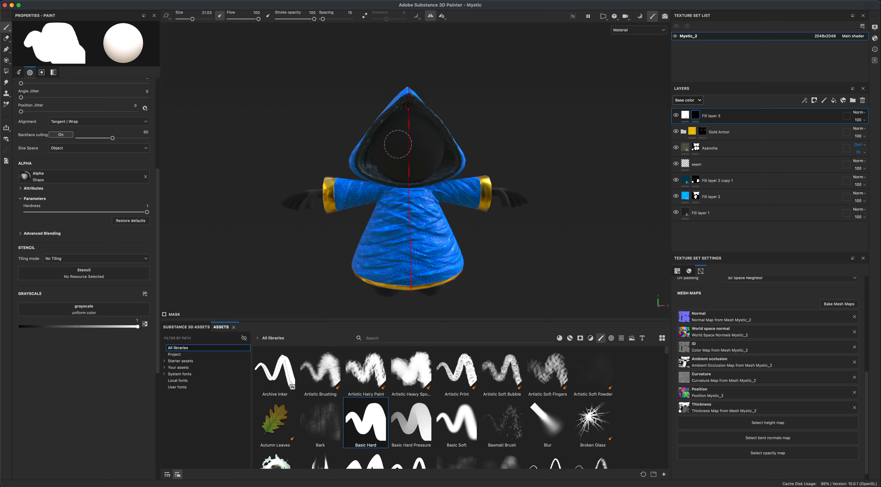
pyautogui.keyDown('alt'); pyautogui.moveTo(444, 149); pyautogui.dragTo(497, 153); pyautogui.keyUp('alt')
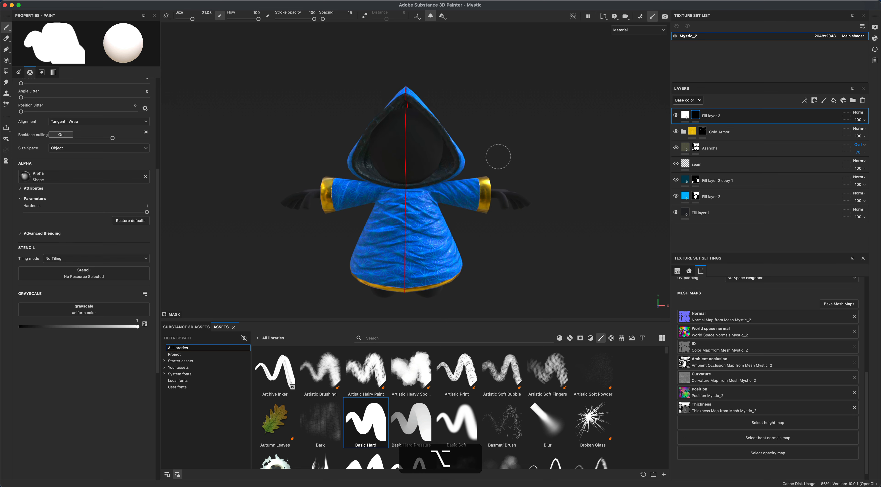
pyautogui.click(420, 144)
pyautogui.keyDown('alt'); pyautogui.moveTo(406, 211); pyautogui.dragTo(392, 207); pyautogui.keyUp('alt')
# Mask out the lower part of each eye with a black brush dab to leave upward-curved crescents, and check the face.
pyautogui.click(145, 324)
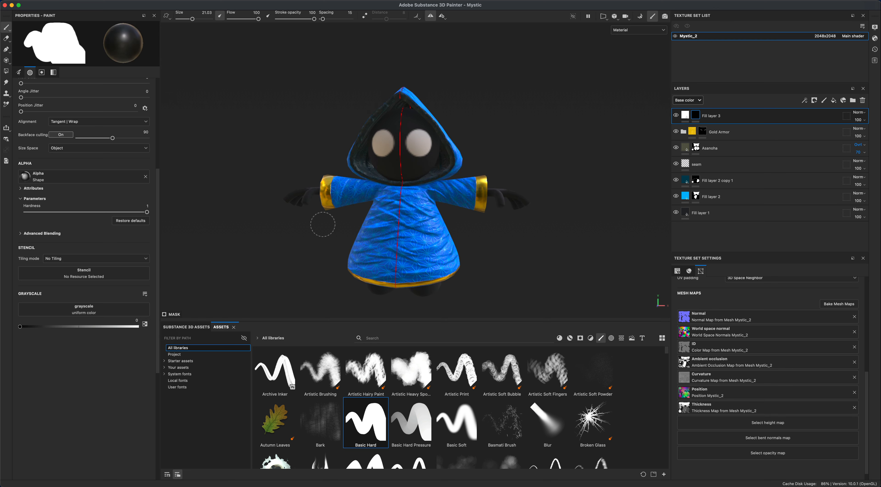
pyautogui.click(419, 151)
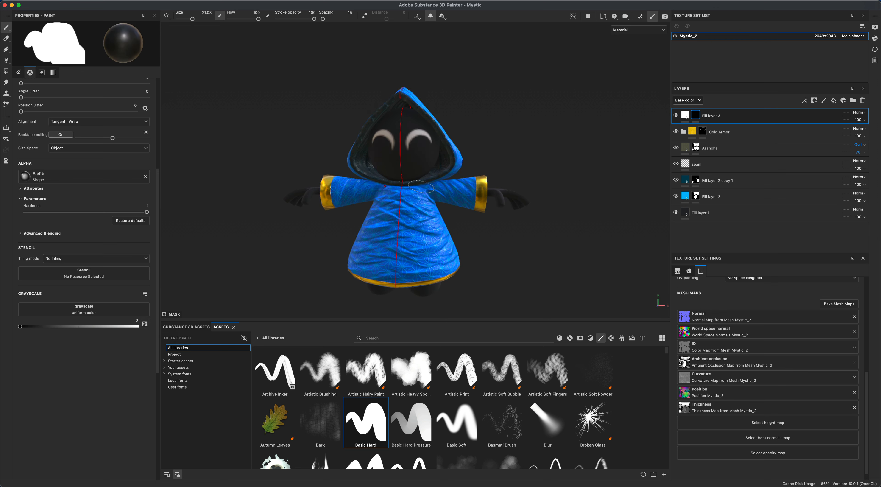
pyautogui.press('super+z')
pyautogui.click(420, 148)
pyautogui.keyDown('alt'); pyautogui.moveTo(497, 233); pyautogui.dragTo(521, 243); pyautogui.keyUp('alt')
pyautogui.keyDown('alt'); pyautogui.scroll(-5, 521, 247); pyautogui.keyUp('alt')
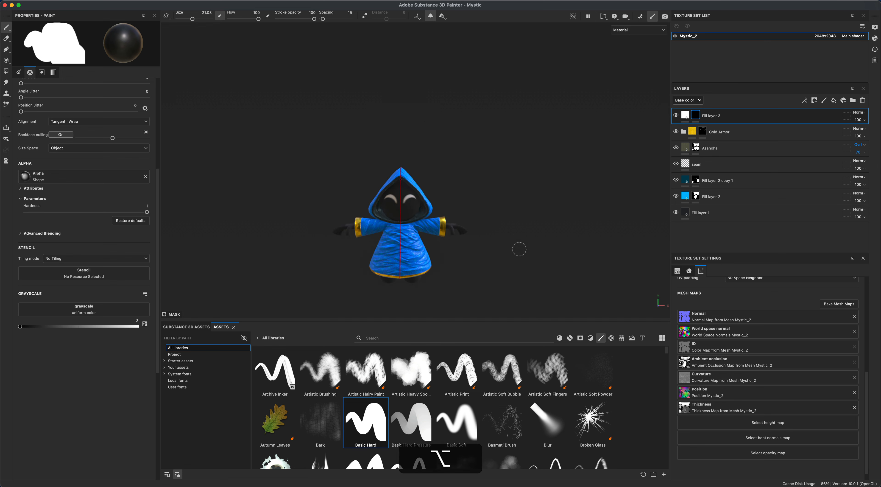
pyautogui.keyDown('alt'); pyautogui.moveTo(516, 248); pyautogui.dragTo(521, 230, button='middle'); pyautogui.keyUp('alt')
pyautogui.keyDown('alt'); pyautogui.moveTo(521, 229); pyautogui.dragTo(533, 243); pyautogui.keyUp('alt')
pyautogui.keyDown('alt'); pyautogui.scroll(4, 524, 246); pyautogui.keyUp('alt')
pyautogui.keyDown('alt'); pyautogui.moveTo(533, 243); pyautogui.dragTo(523, 255, button='middle'); pyautogui.keyUp('alt')
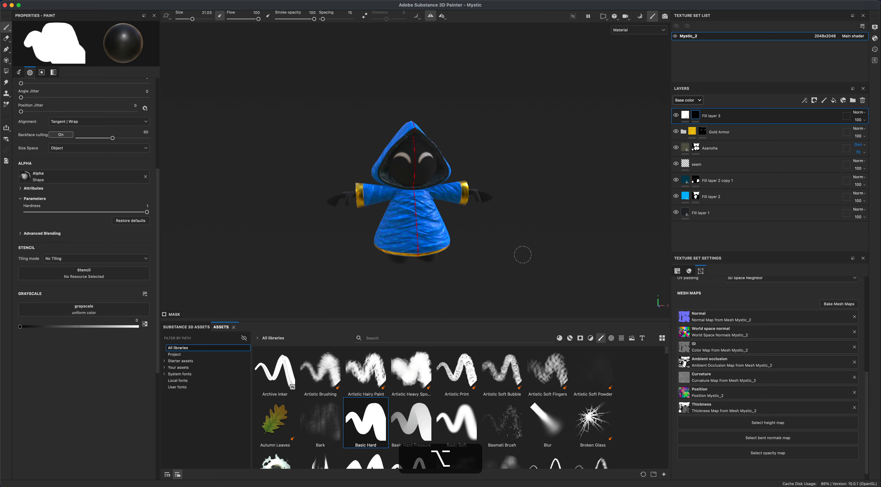
# Try cyan, red and orange base colors on the eye layer and return it to white.
pyautogui.click(685, 115)
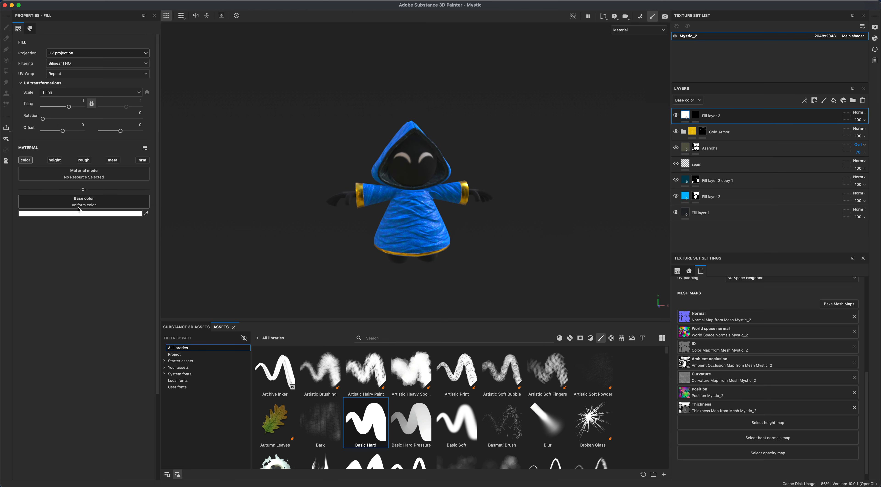
pyautogui.click(78, 214)
pyautogui.click(68, 214)
pyautogui.click(68, 214)
pyautogui.click(187, 273)
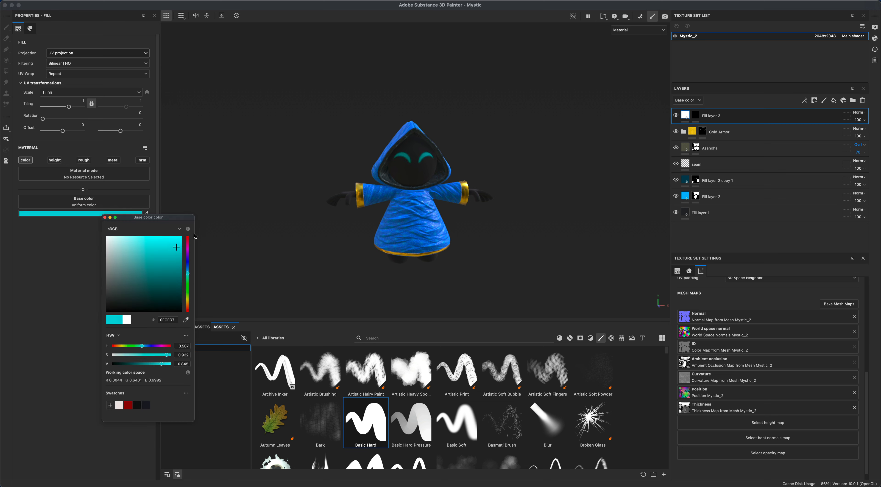
pyautogui.click(187, 309)
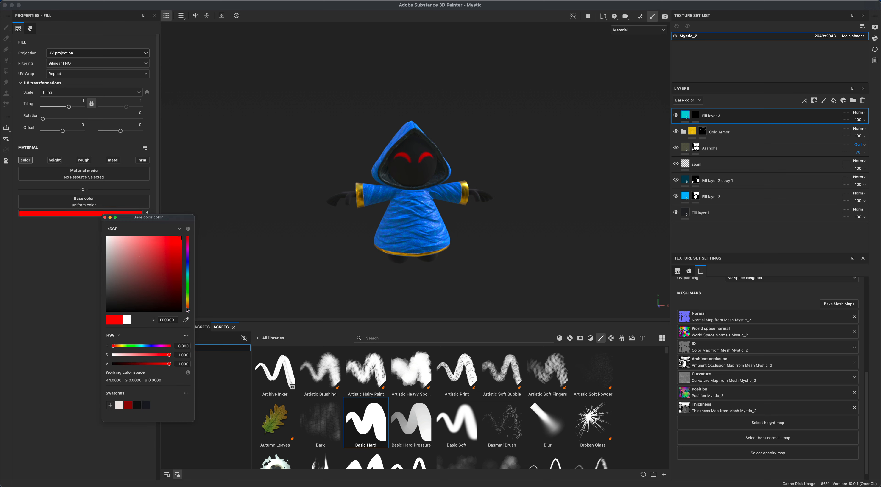
pyautogui.moveTo(188, 308); pyautogui.dragTo(188, 302)
pyautogui.click(107, 237)
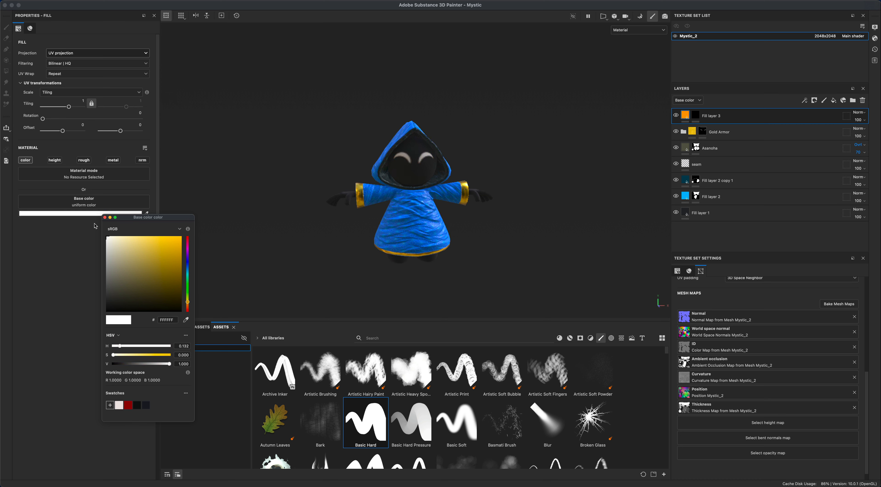
pyautogui.press('alt')
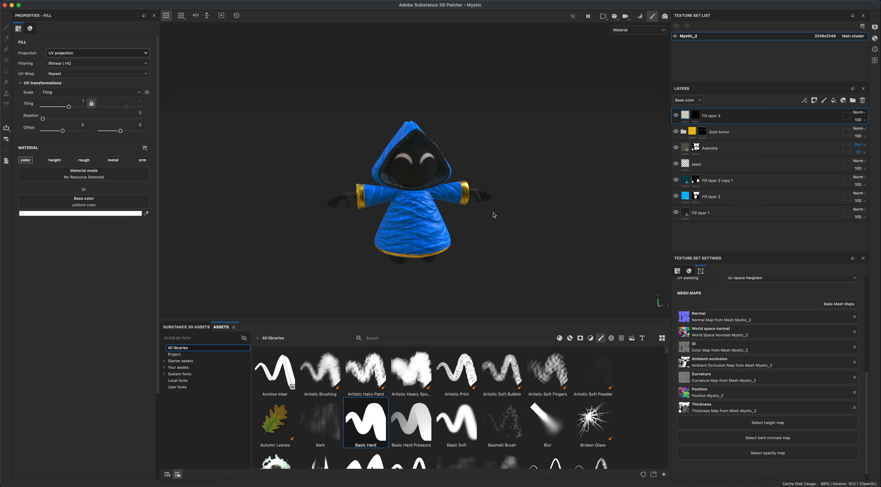
# Add an Emissive channel to the texture set.
pyautogui.keyDown('alt'); pyautogui.moveTo(408, 161); pyautogui.dragTo(485, 250); pyautogui.keyUp('alt')
pyautogui.keyDown('alt'); pyautogui.scroll(3, 485, 250); pyautogui.keyUp('alt')
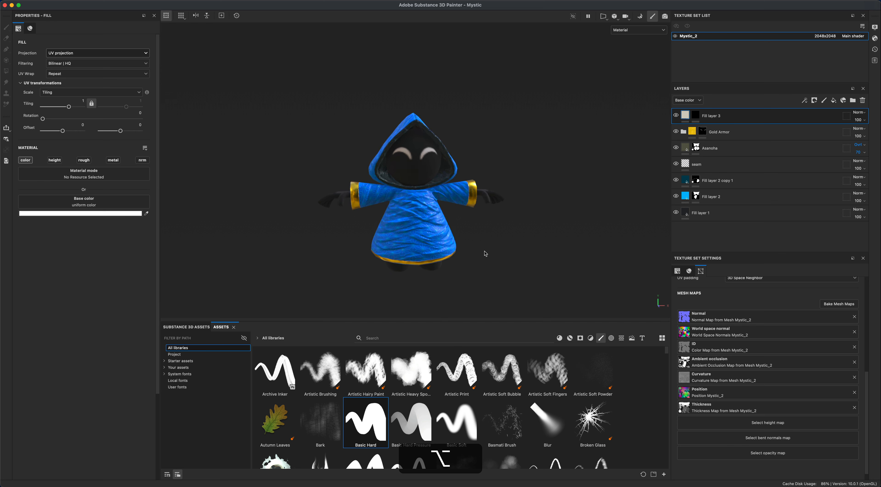
pyautogui.moveTo(868, 402); pyautogui.dragTo(874, 324)
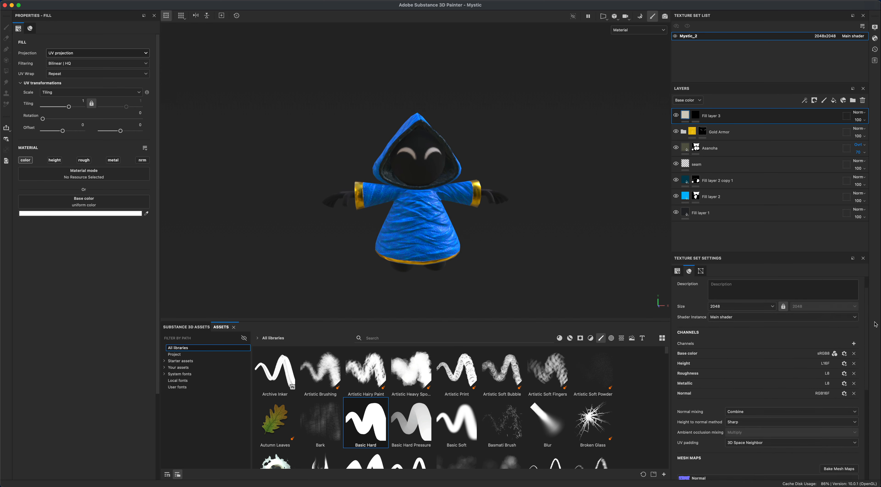
pyautogui.click(854, 344)
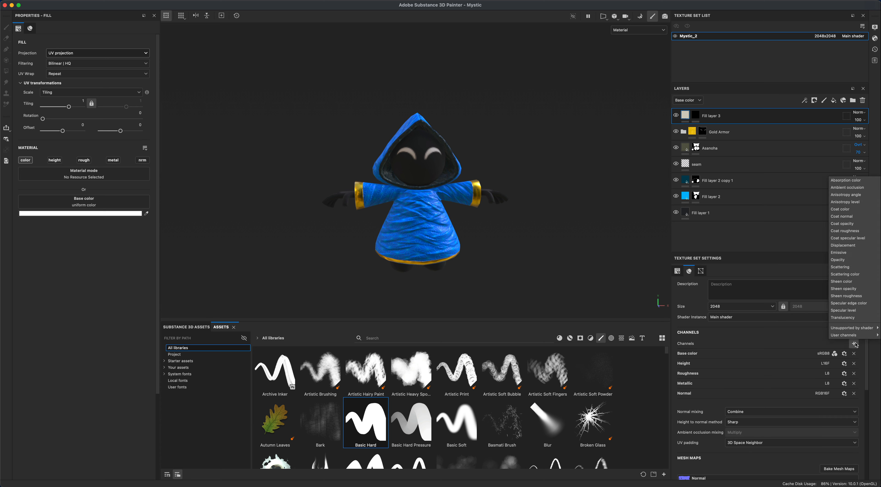
pyautogui.click(845, 253)
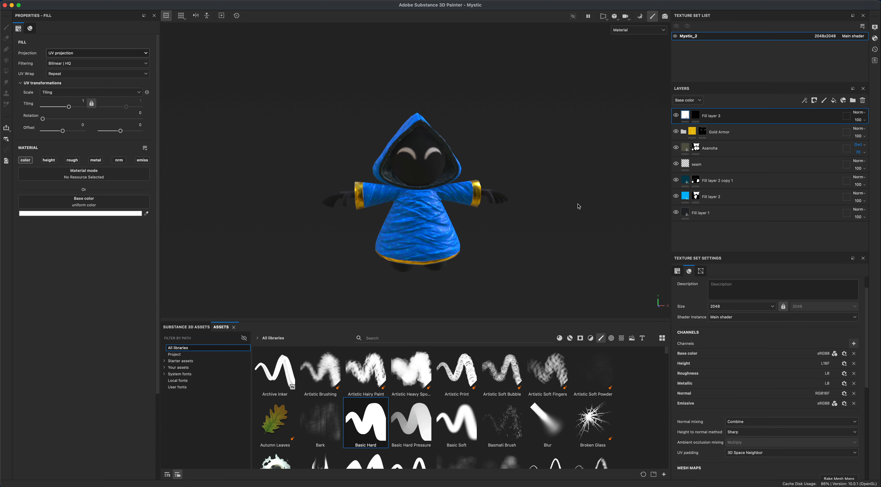
# Add a fill layer above the eye layer with only the emissive channel enabled, set to white, and give it a black mask.
pyautogui.click(833, 100)
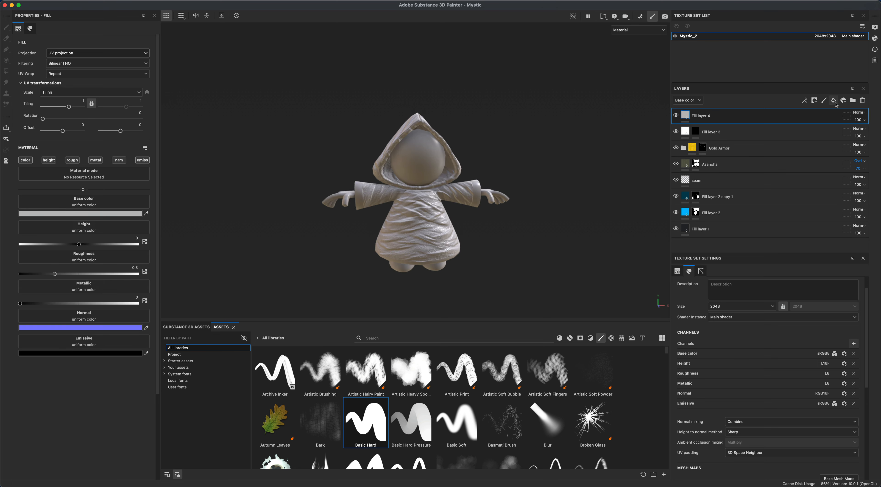
pyautogui.keyDown('alt'); pyautogui.click(142, 160); pyautogui.keyUp('alt')
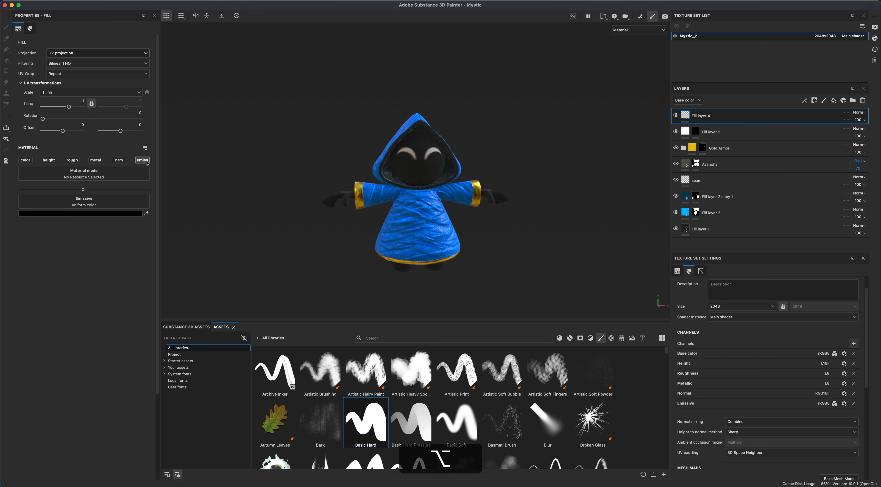
pyautogui.click(124, 214)
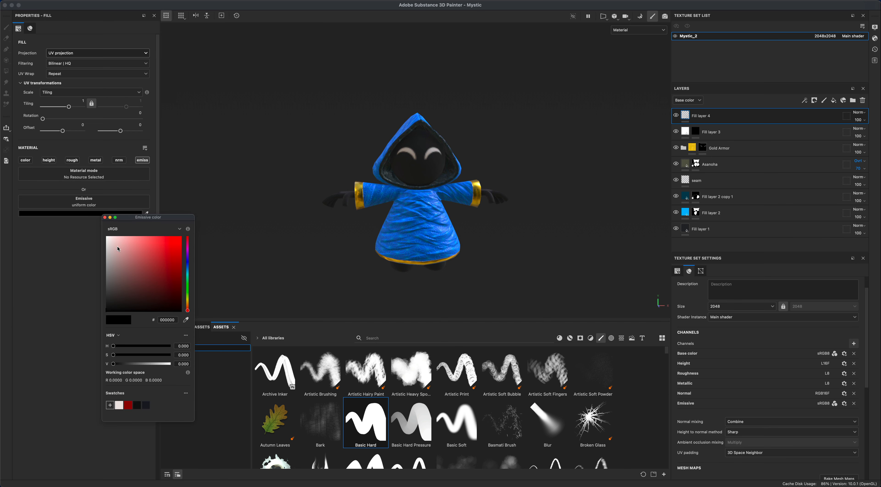
pyautogui.moveTo(117, 246); pyautogui.dragTo(109, 236)
pyautogui.rightClick(685, 116)
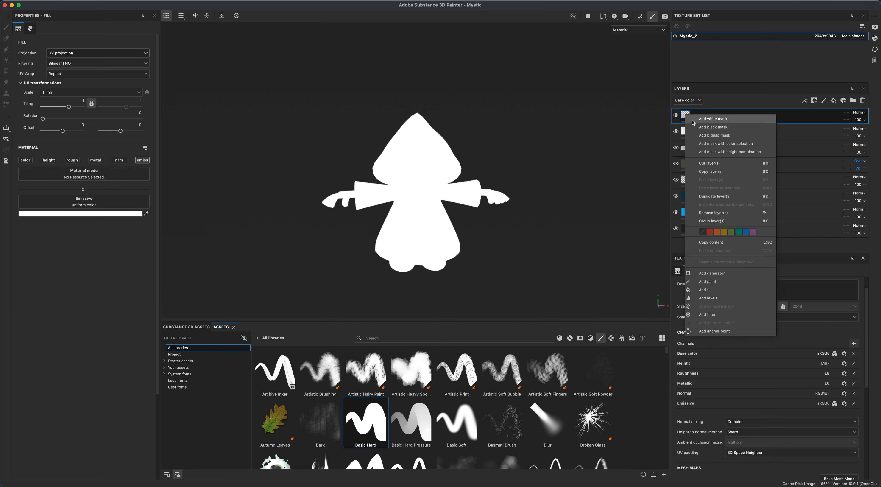
pyautogui.click(696, 130)
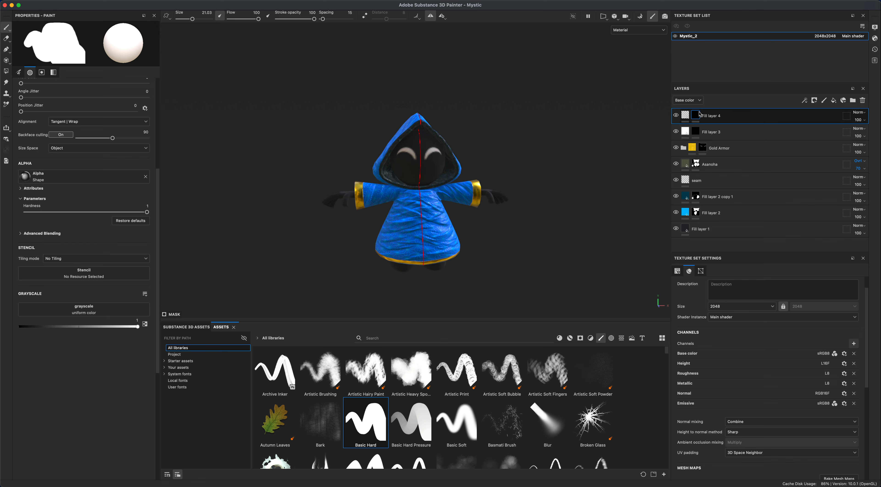
# Copy the mask of the white eye layer and paste it into the mask of the emissive layer.
pyautogui.rightClick(696, 131)
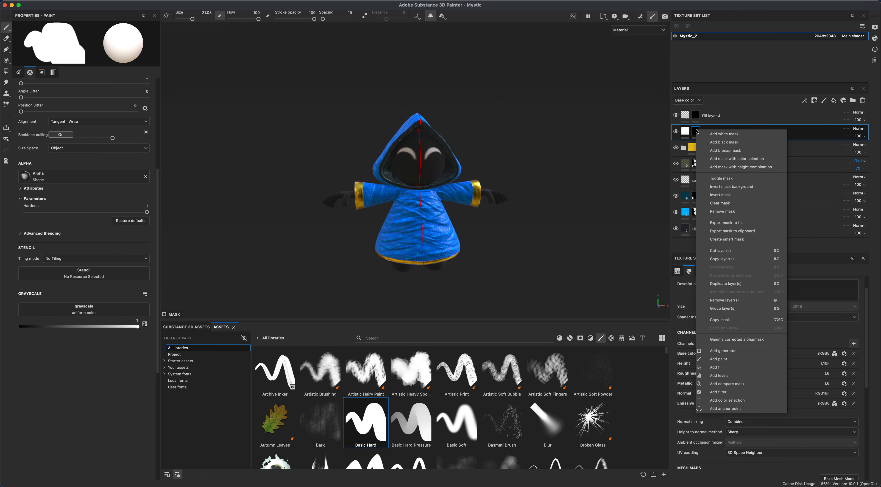
pyautogui.click(726, 319)
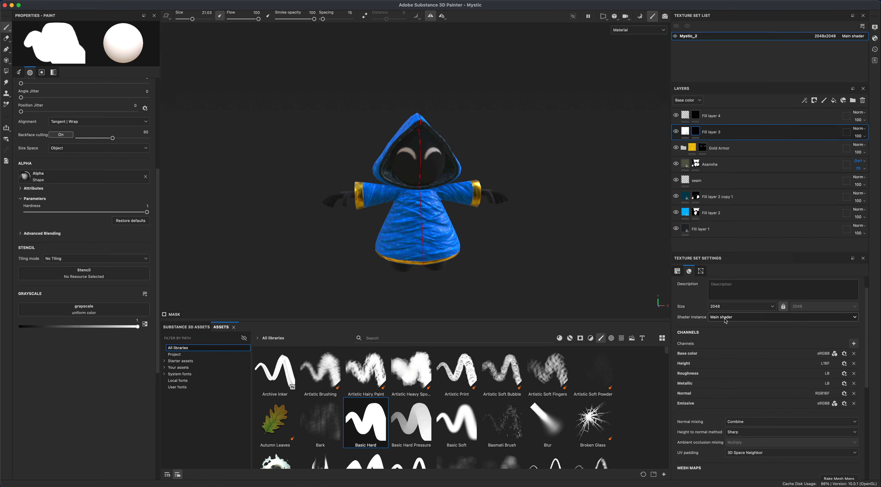
pyautogui.click(695, 116)
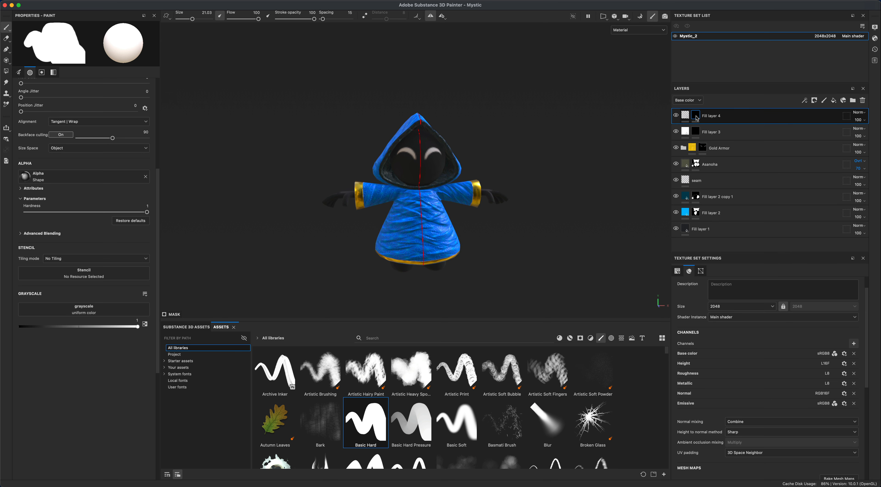
pyautogui.rightClick(696, 118)
pyautogui.click(723, 314)
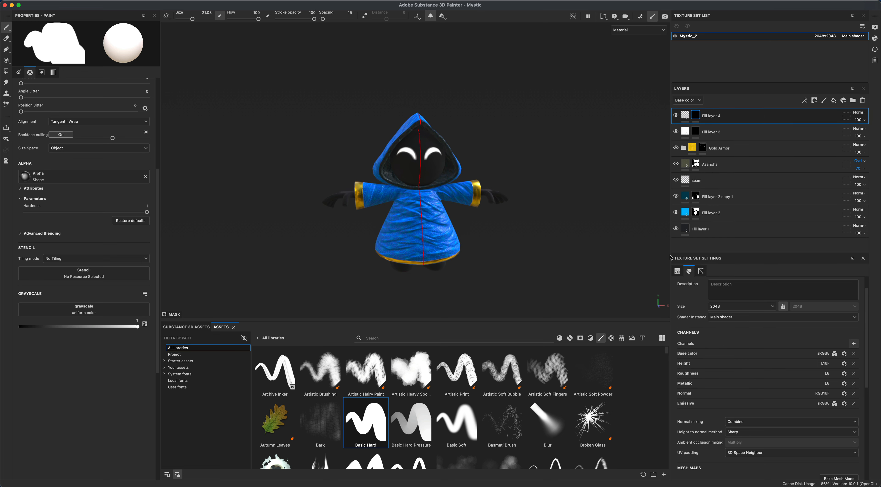
# Turn on viewport shadows in the display settings and set the shadows opacity to 20.
pyautogui.click(874, 28)
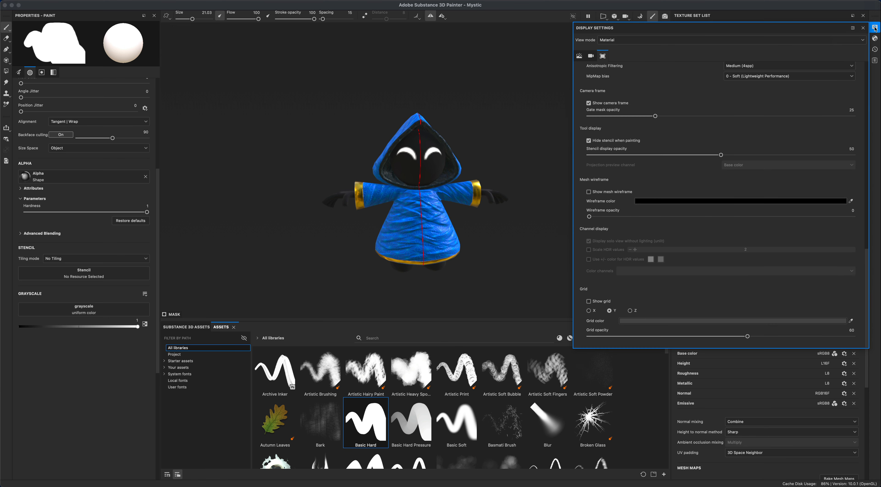
pyautogui.scroll(15, 705, 125)
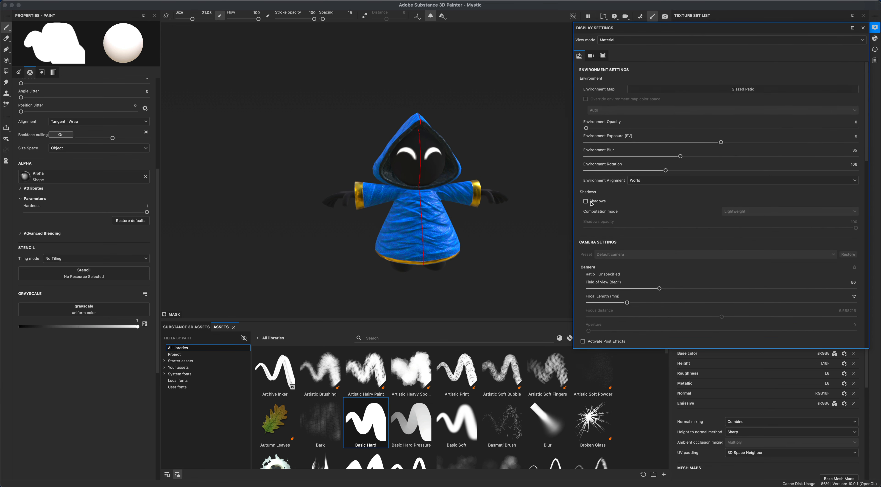
pyautogui.click(585, 201)
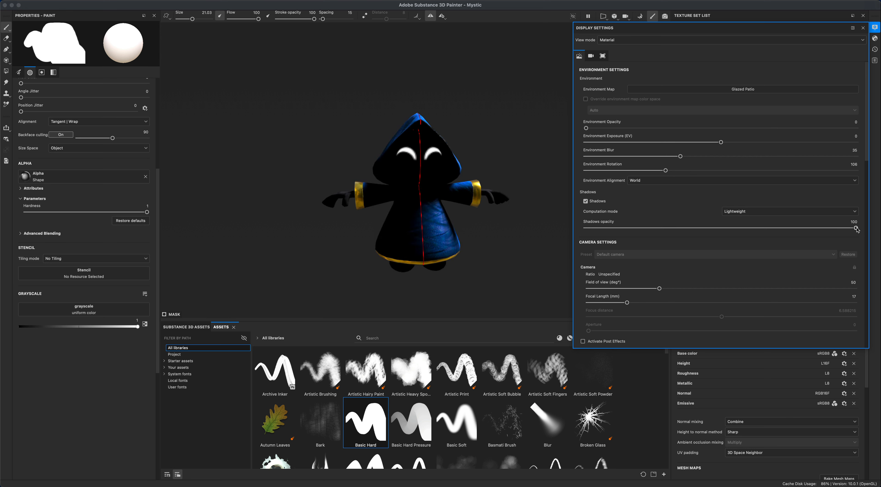
pyautogui.moveTo(855, 228); pyautogui.dragTo(656, 243)
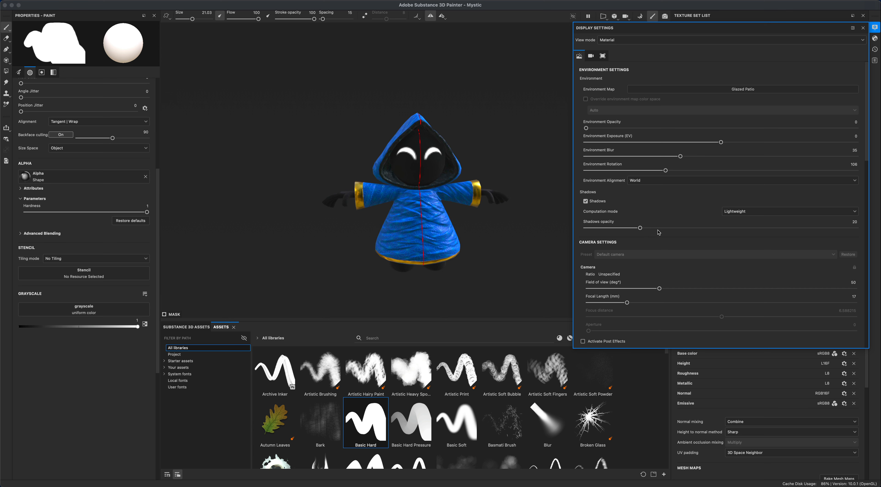
# Activate the camera post effects and turn on Glare with the Bloom shape.
pyautogui.scroll(-5, 659, 232)
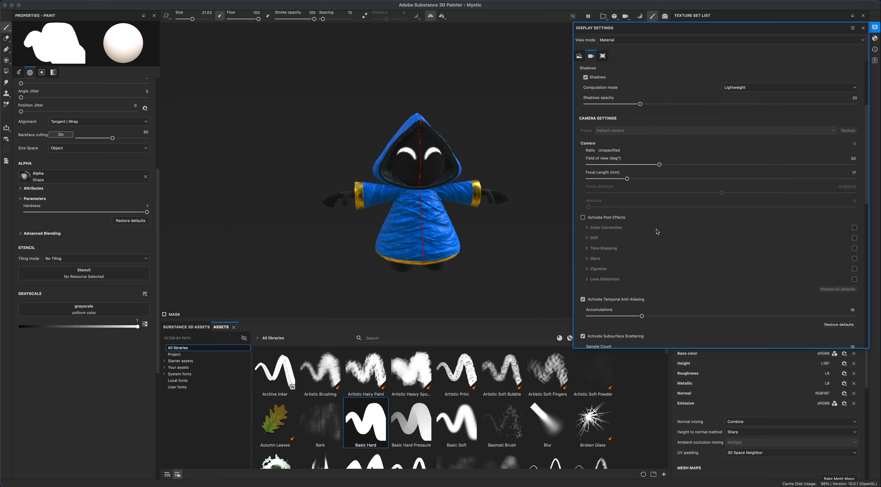
pyautogui.scroll(1, 658, 232)
pyautogui.click(582, 238)
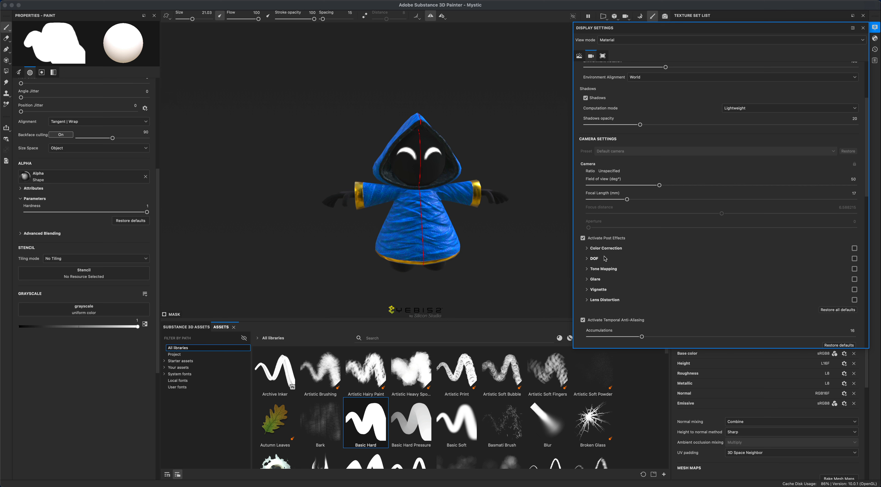
pyautogui.click(853, 280)
pyautogui.scroll(-3, 604, 264)
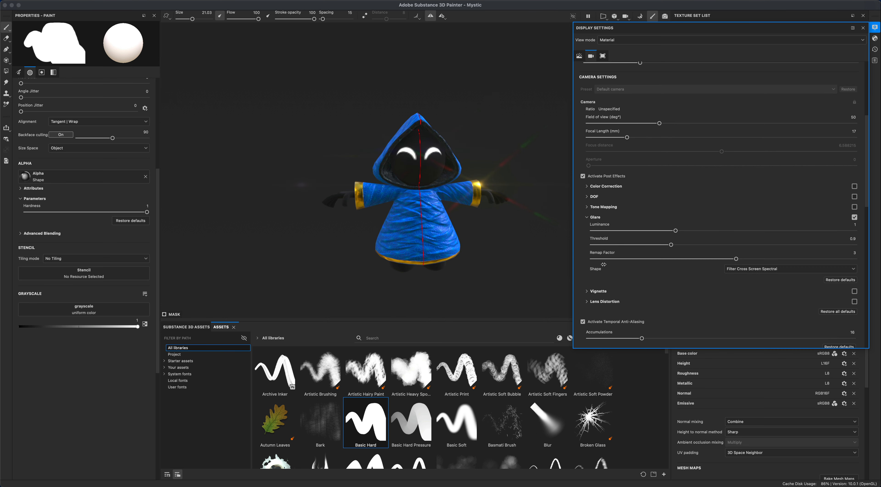
pyautogui.click(743, 272)
pyautogui.click(744, 280)
# Raise the main shader's emissive intensity to about 4.79 for the glowing eyes.
pyautogui.click(874, 38)
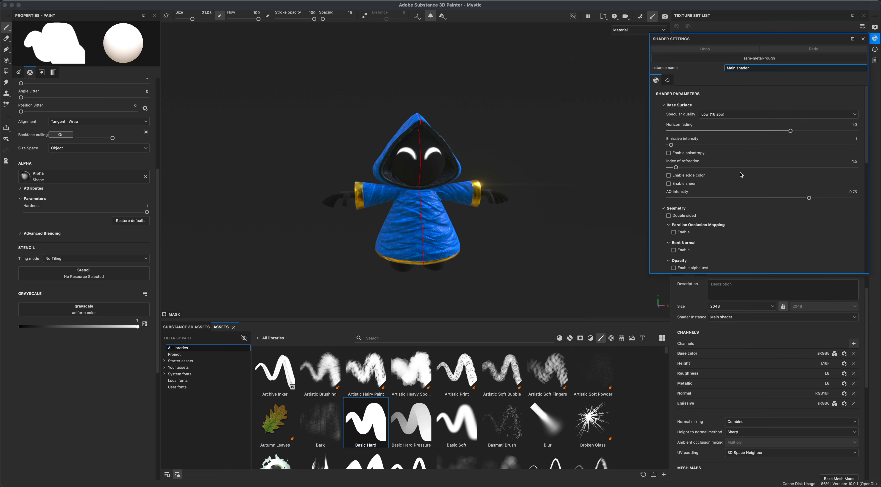
pyautogui.moveTo(671, 145)
pyautogui.mouseDown()
pyautogui.moveTo(694, 145)
pyautogui.moveTo(677, 137)
pyautogui.mouseUp()
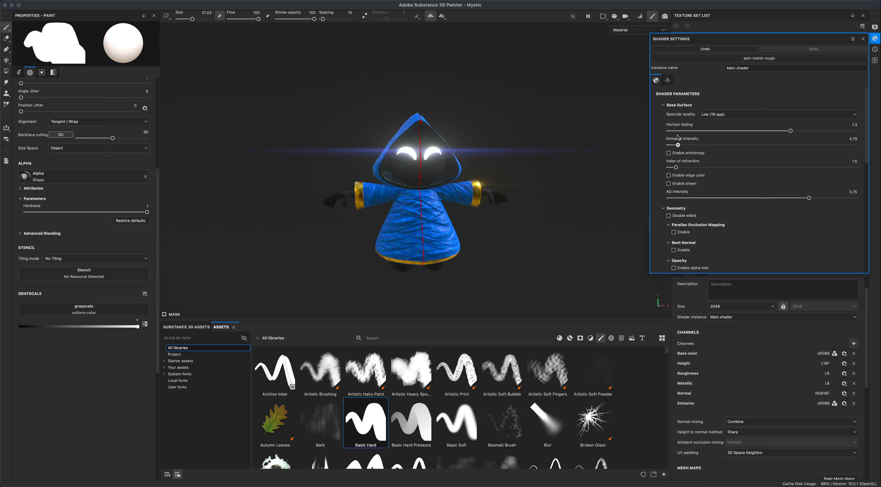
# Set the glare luminance to 0.58 and its threshold to 0.28, check the glow up close, and close the display settings.
pyautogui.click(875, 28)
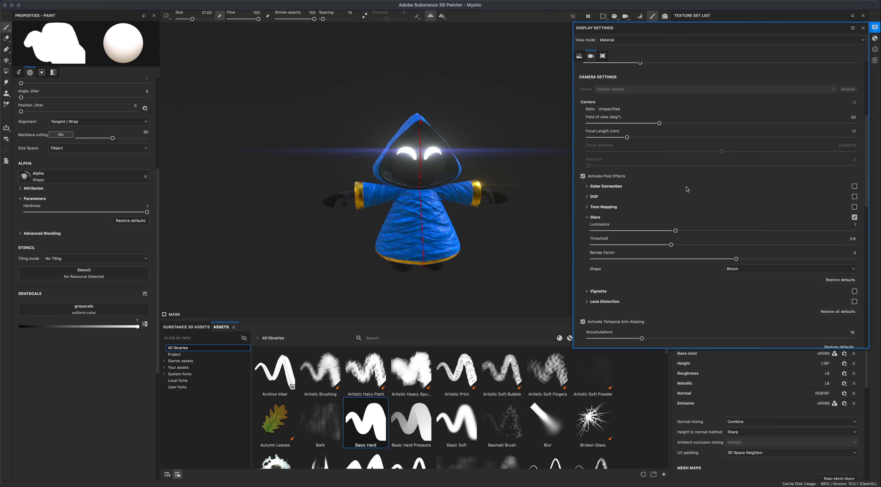
pyautogui.moveTo(677, 231); pyautogui.dragTo(636, 252)
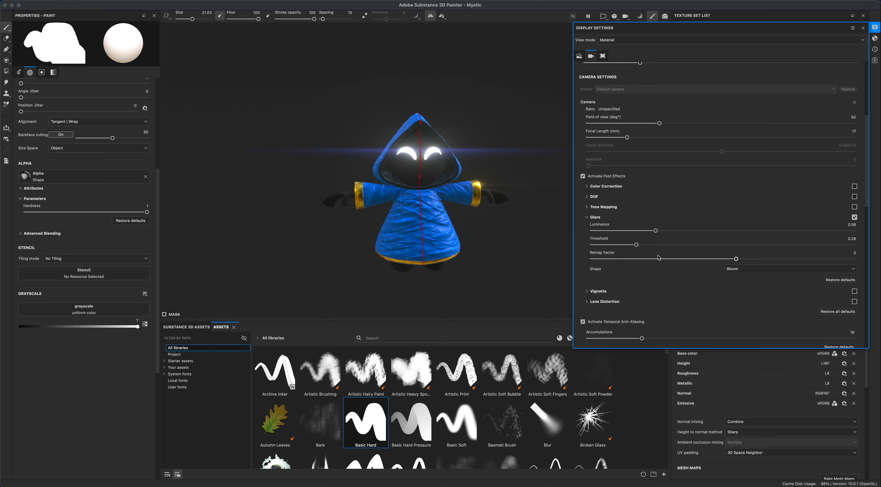
pyautogui.keyDown('alt'); pyautogui.moveTo(515, 238); pyautogui.dragTo(499, 250); pyautogui.keyUp('alt')
pyautogui.keyDown('alt'); pyautogui.scroll(-2, 499, 249); pyautogui.keyUp('alt')
pyautogui.keyDown('alt'); pyautogui.scroll(6, 502, 247); pyautogui.keyUp('alt')
pyautogui.keyDown('alt'); pyautogui.scroll(4, 502, 246); pyautogui.keyUp('alt')
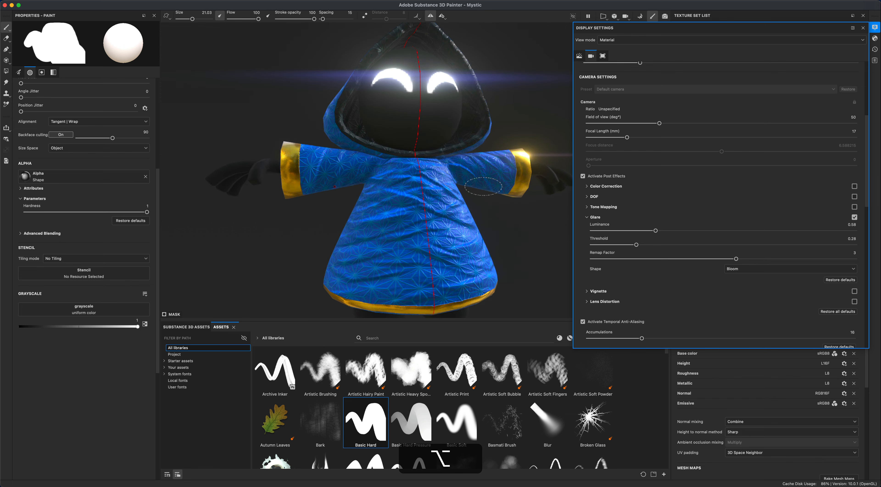
pyautogui.keyDown('alt'); pyautogui.scroll(3, 541, 98); pyautogui.keyUp('alt')
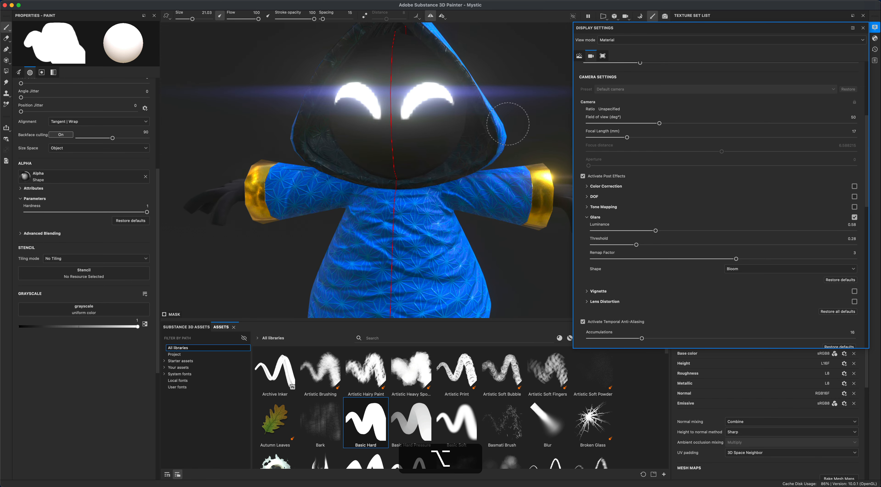
pyautogui.click(874, 27)
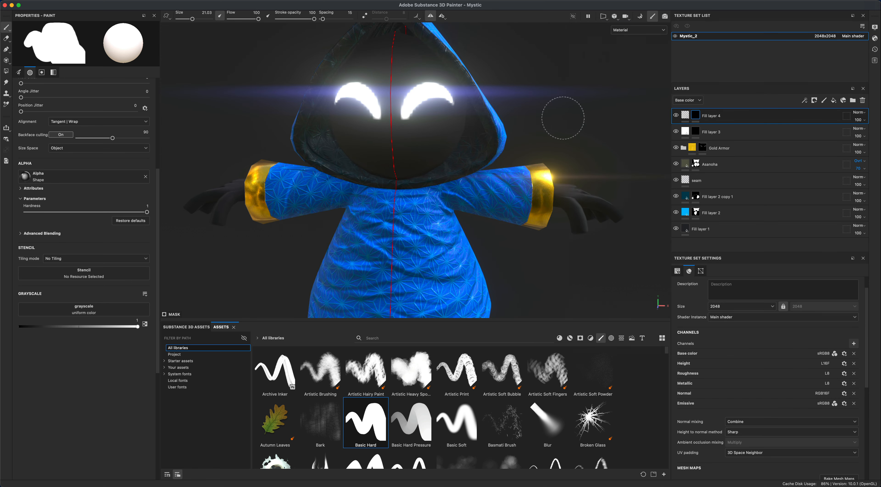
# Show the 3D and 2D views side by side and examine the size of the face's island in the UV layout.
pyautogui.keyDown('alt'); pyautogui.scroll(-1, 585, 116); pyautogui.keyUp('alt')
pyautogui.click(603, 16)
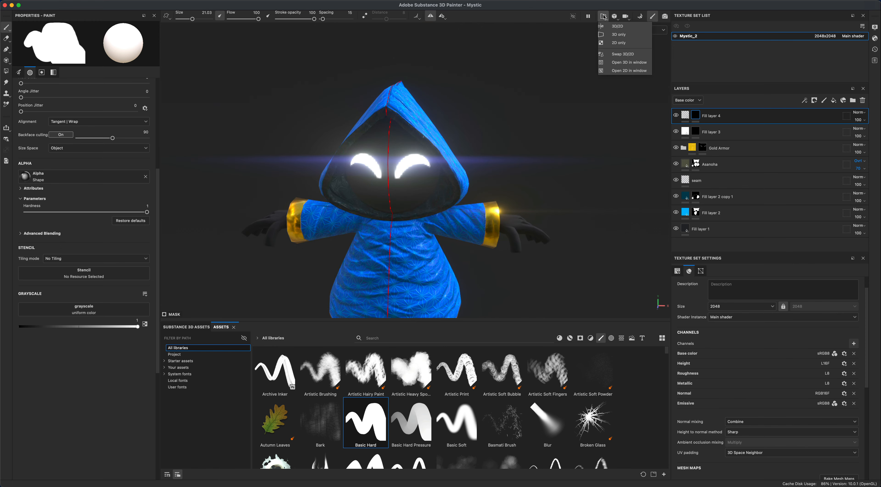
pyautogui.click(627, 27)
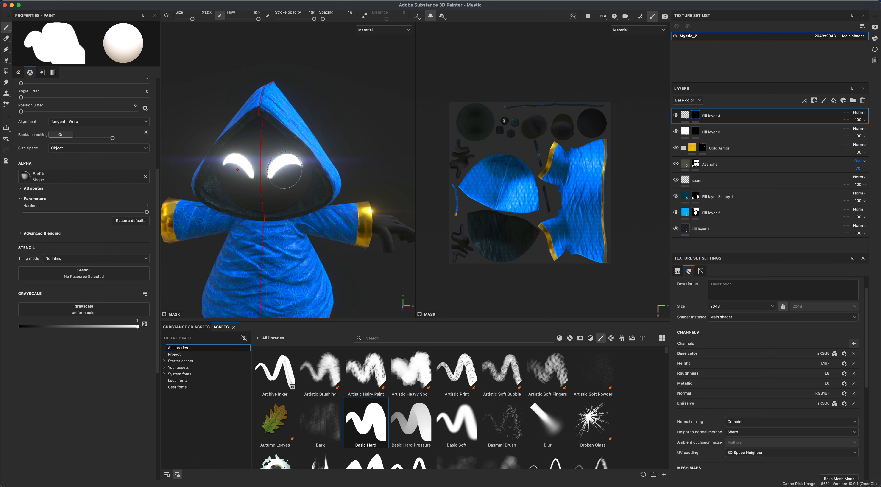
pyautogui.scroll(10, 515, 119)
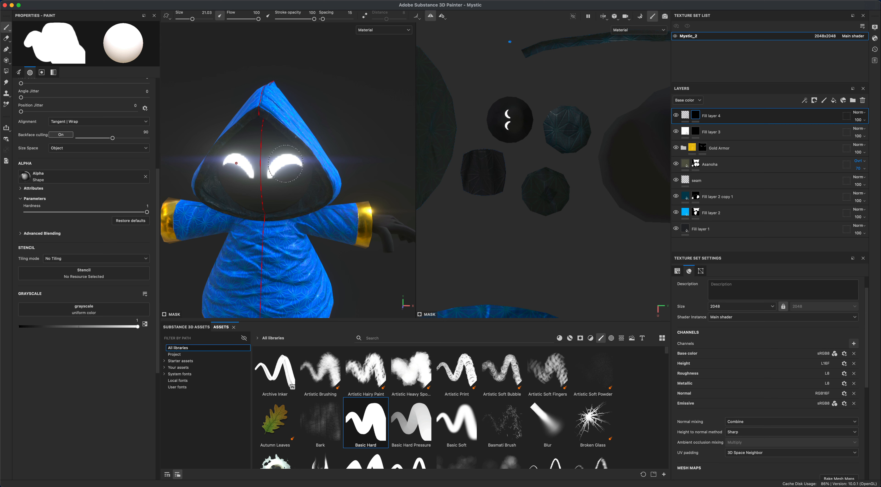
pyautogui.scroll(-2, 288, 194)
pyautogui.scroll(-6, 528, 231)
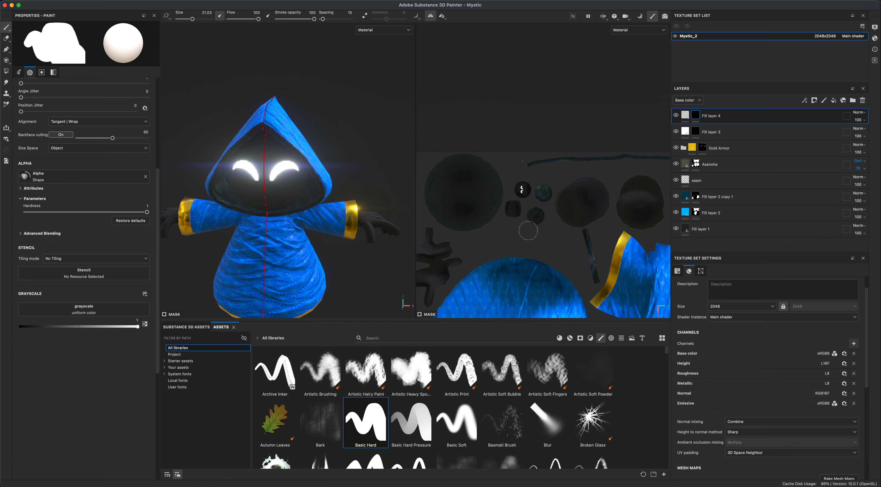
pyautogui.scroll(-4, 529, 230)
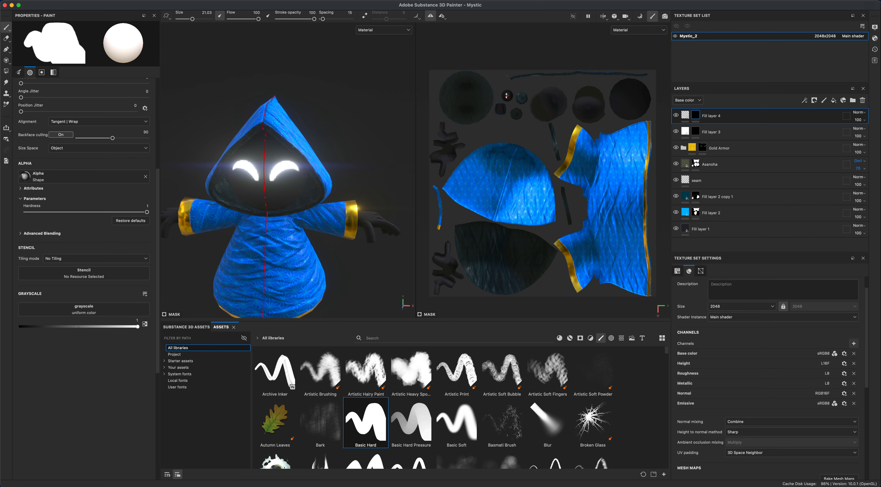
pyautogui.scroll(-3, 346, 249)
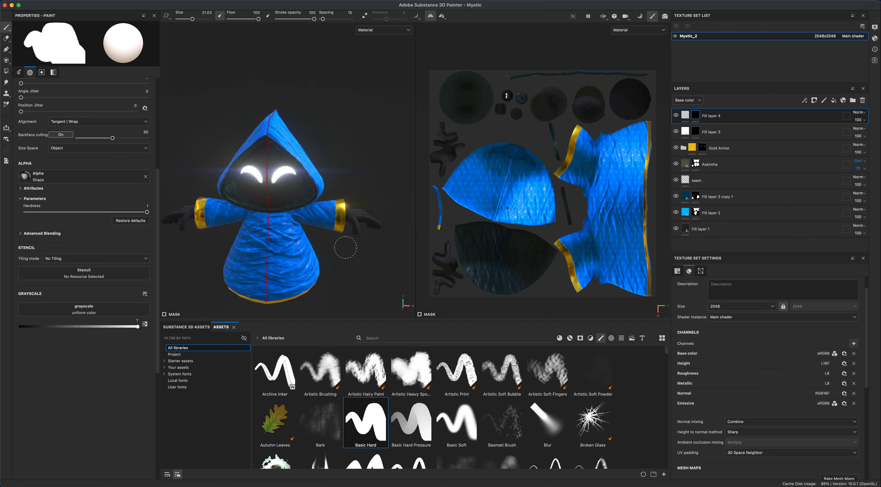
pyautogui.keyDown('alt'); pyautogui.moveTo(354, 256); pyautogui.dragTo(364, 220, button='middle'); pyautogui.keyUp('alt')
pyautogui.keyDown('alt'); pyautogui.moveTo(364, 220); pyautogui.dragTo(382, 223); pyautogui.keyUp('alt')
pyautogui.keyDown('alt'); pyautogui.moveTo(363, 218); pyautogui.dragTo(368, 220, button='middle'); pyautogui.keyUp('alt')
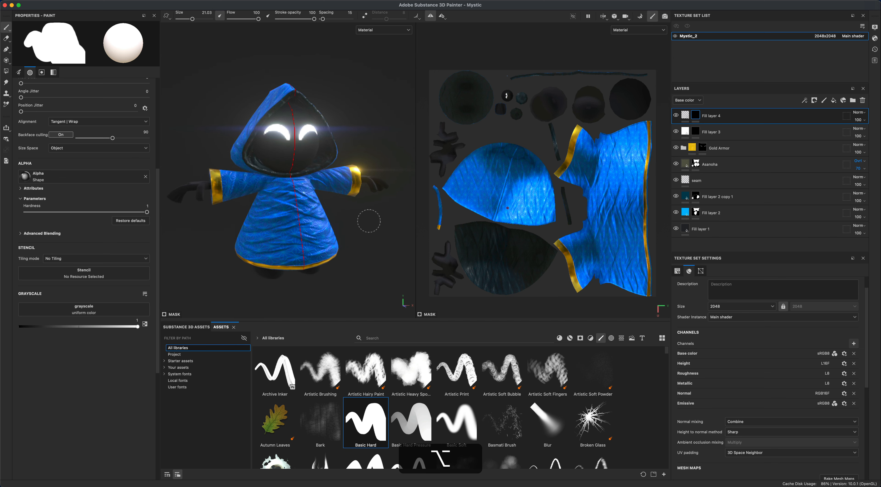
pyautogui.keyDown('alt'); pyautogui.moveTo(368, 220); pyautogui.dragTo(358, 217); pyautogui.keyUp('alt')
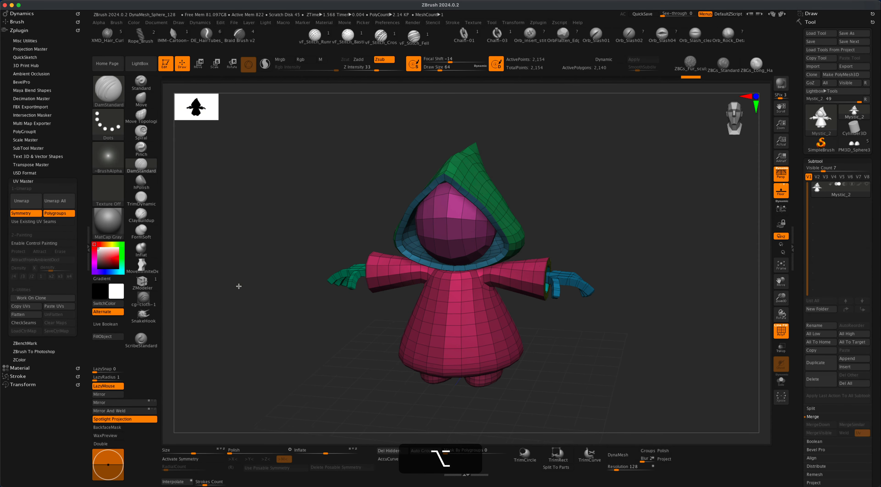
# Switch to ZBrush and flatten the character into its UV layout with UV Master.
pyautogui.keyDown('alt'); pyautogui.moveTo(238, 286); pyautogui.dragTo(245, 281); pyautogui.keyUp('alt')
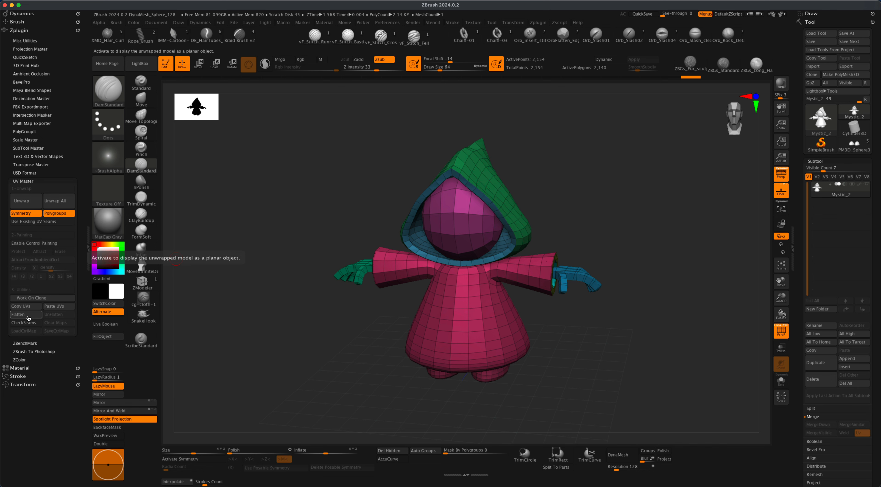
pyautogui.click(29, 318)
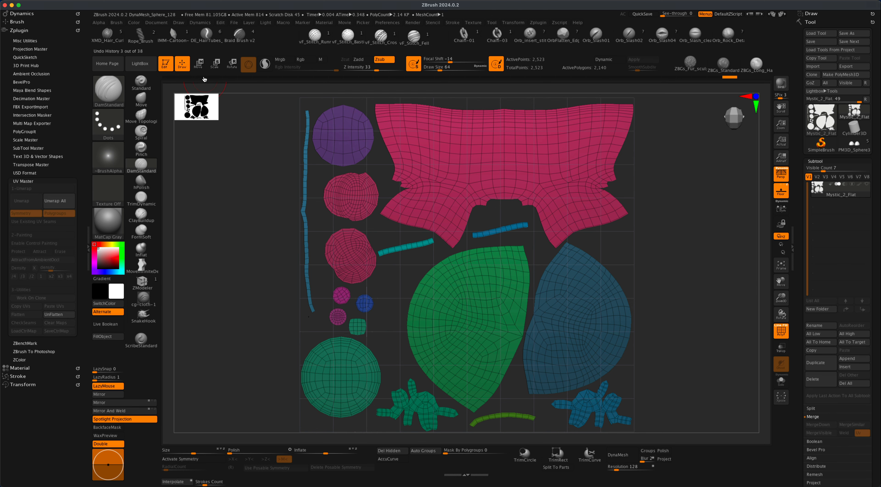
# Isolate the face's small pink UV island, enlarge it, and place it in the gap between the robe and green hood islands.
pyautogui.press('w')
pyautogui.keyDown('shift'); pyautogui.keyDown('super'); pyautogui.click(335, 318); pyautogui.keyUp('super'); pyautogui.keyUp('shift')
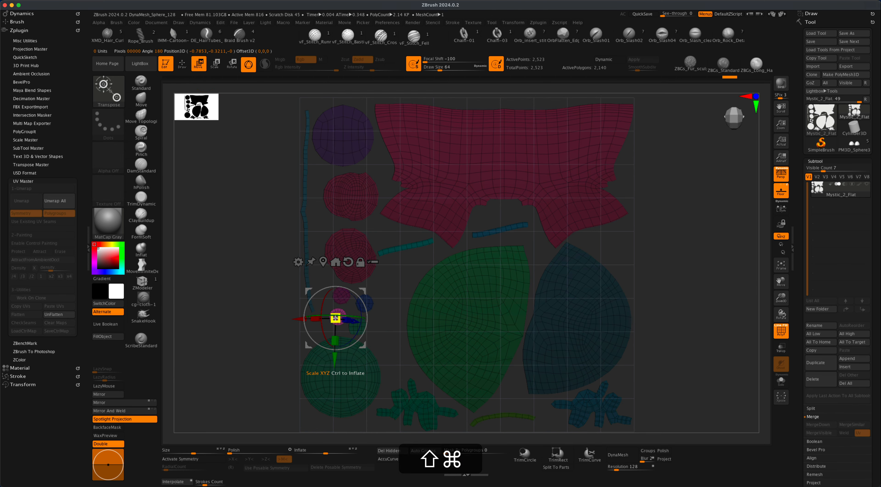
pyautogui.moveTo(339, 322); pyautogui.dragTo(376, 303)
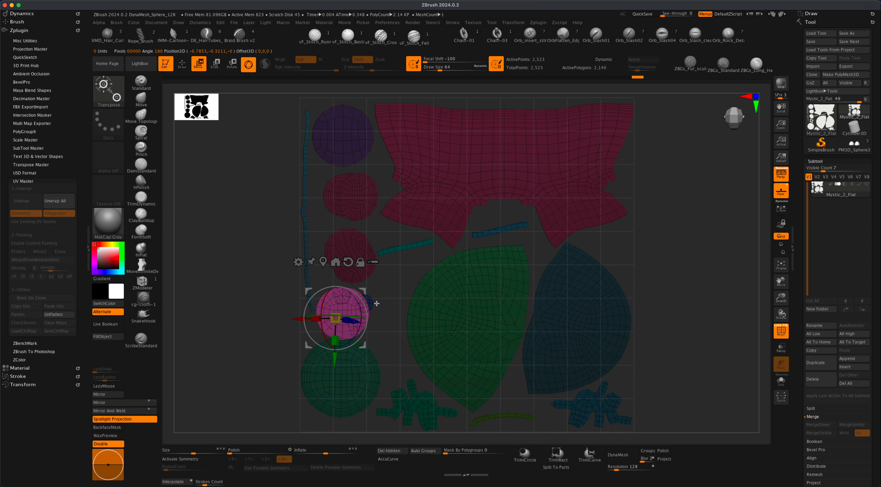
pyautogui.hotkey('ctrl', 'z')
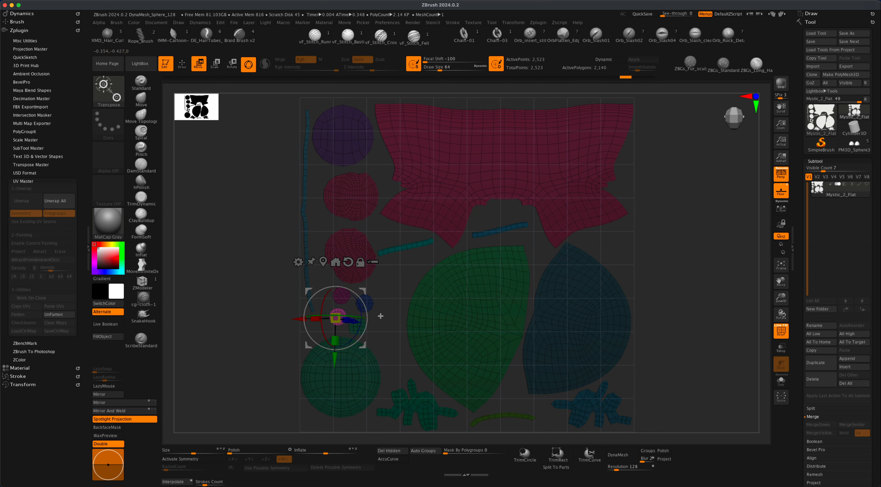
pyautogui.moveTo(336, 317); pyautogui.dragTo(415, 260)
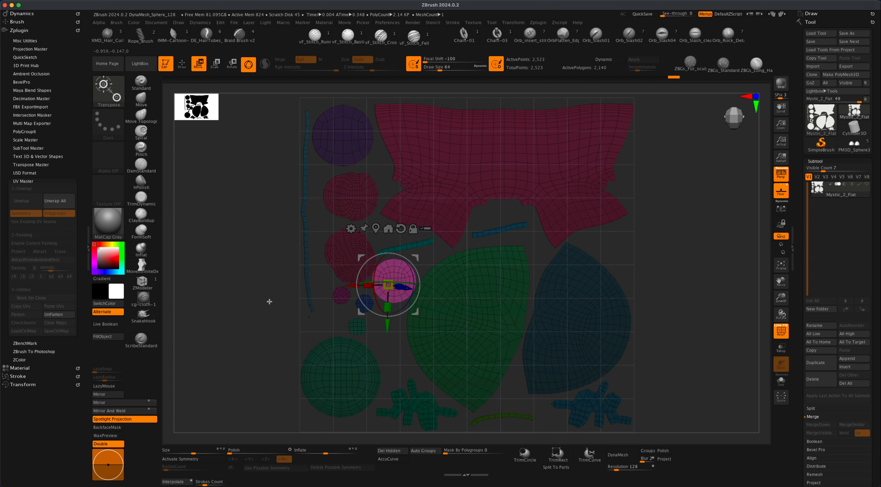
# Unflatten the model and export it as Mystic_2.fbx in the Mystic folder, replacing the existing file.
pyautogui.click(54, 314)
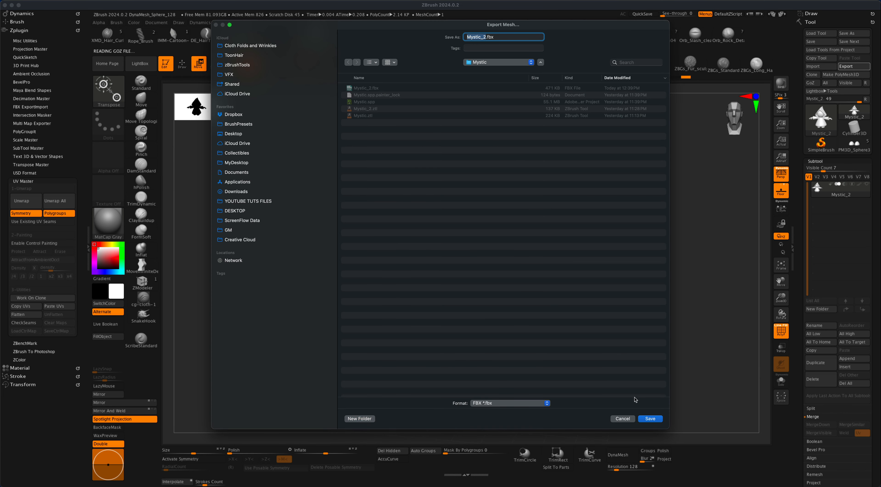
pyautogui.click(645, 421)
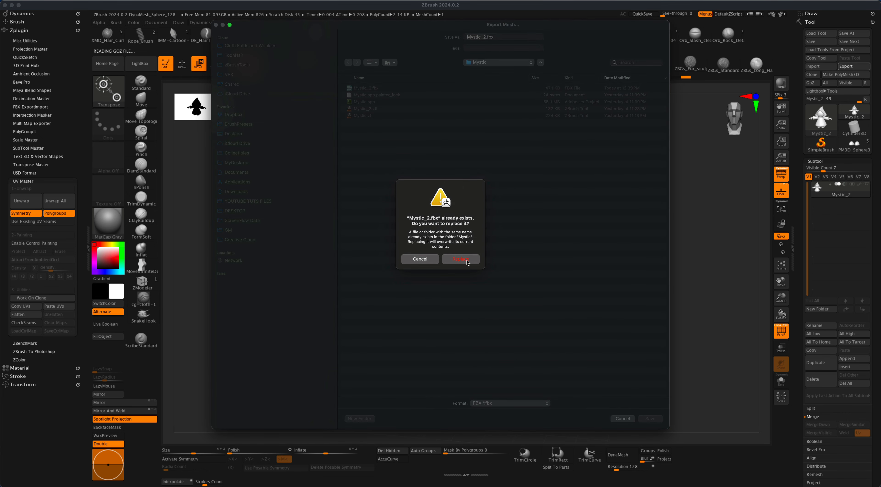
pyautogui.click(465, 260)
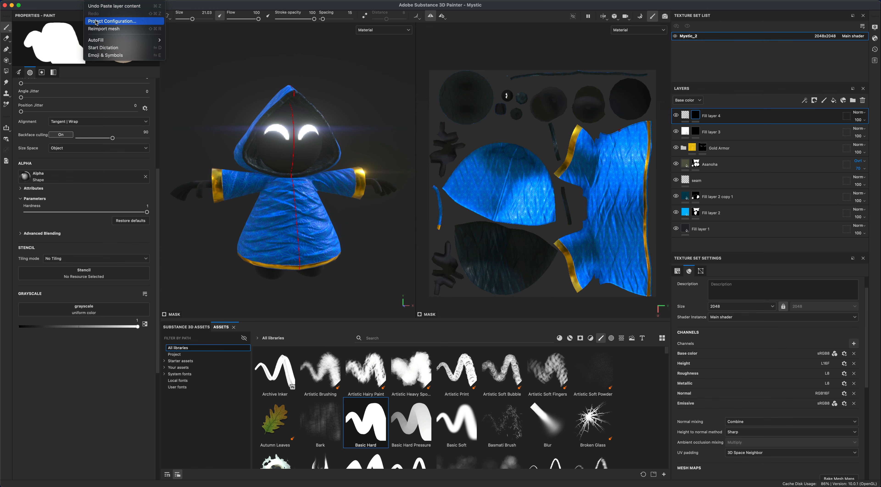
# Switch to Substance 3D Painter and reload the project's mesh from Mystic_2.fbx through the project configuration.
pyautogui.click(96, 22)
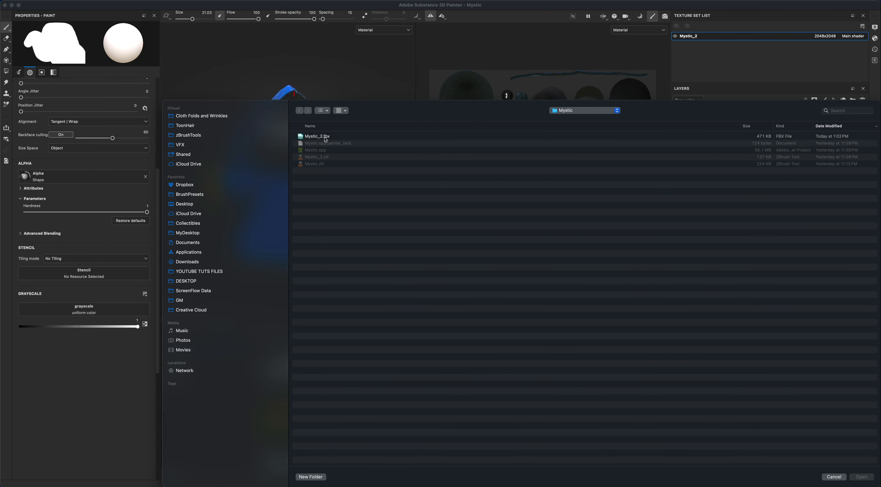
pyautogui.click(323, 137)
pyautogui.click(864, 478)
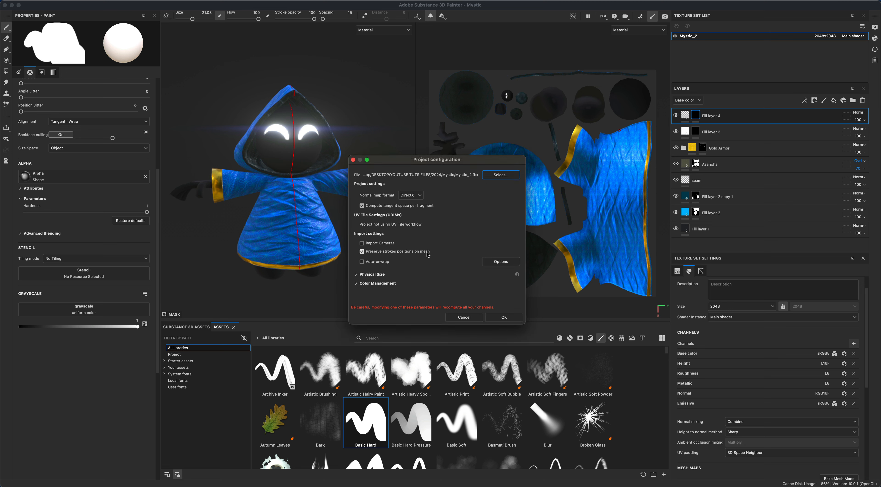
pyautogui.click(515, 319)
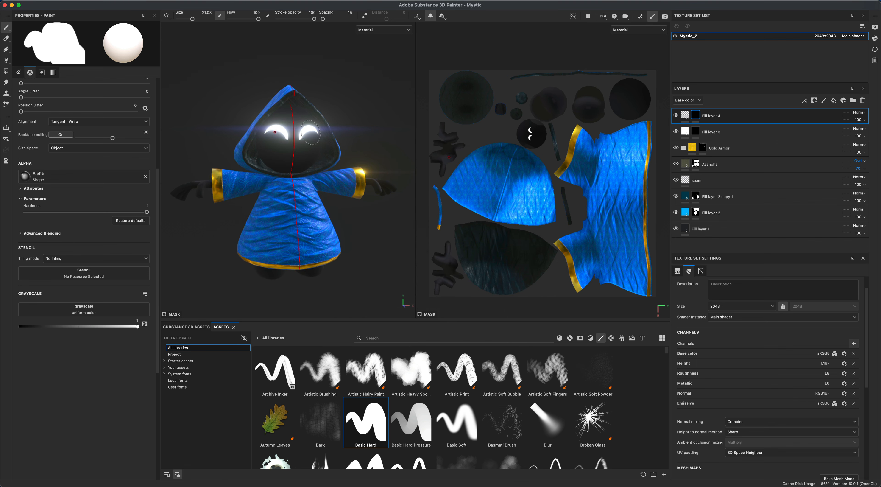
# Check the textured character against its updated UV layout and return to the 3D-only view.
pyautogui.press('alt')
pyautogui.keyDown('alt'); pyautogui.moveTo(349, 228); pyautogui.dragTo(355, 197); pyautogui.keyUp('alt')
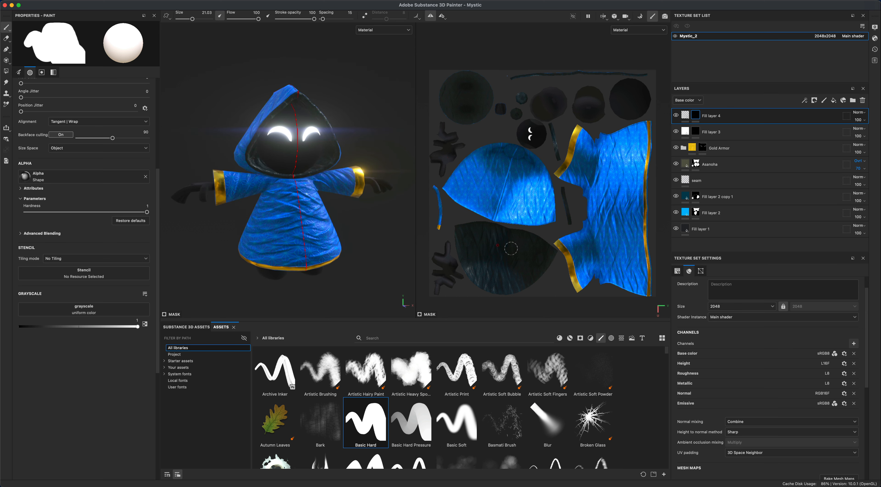
pyautogui.scroll(-1, 510, 249)
pyautogui.moveTo(372, 245)
pyautogui.keyDown('alt'); pyautogui.mouseDown()
pyautogui.moveTo(356, 219)
pyautogui.moveTo(371, 239)
pyautogui.mouseUp(); pyautogui.keyUp('alt')
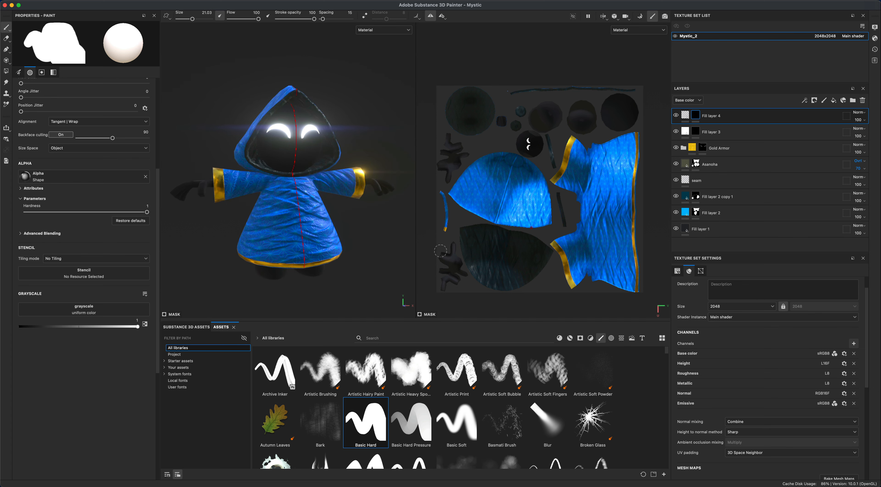
pyautogui.moveTo(353, 232)
pyautogui.keyDown('alt'); pyautogui.mouseDown()
pyautogui.moveTo(536, 228)
pyautogui.moveTo(344, 242)
pyautogui.moveTo(354, 237)
pyautogui.moveTo(354, 214)
pyautogui.moveTo(372, 211)
pyautogui.mouseUp(); pyautogui.keyUp('alt')
pyautogui.keyDown('alt'); pyautogui.moveTo(370, 223); pyautogui.dragTo(376, 232, button='middle'); pyautogui.keyUp('alt')
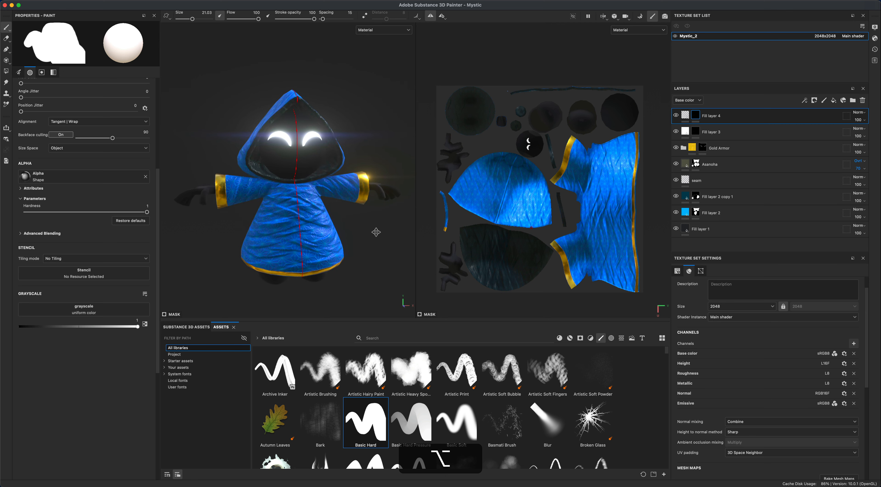
pyautogui.click(606, 17)
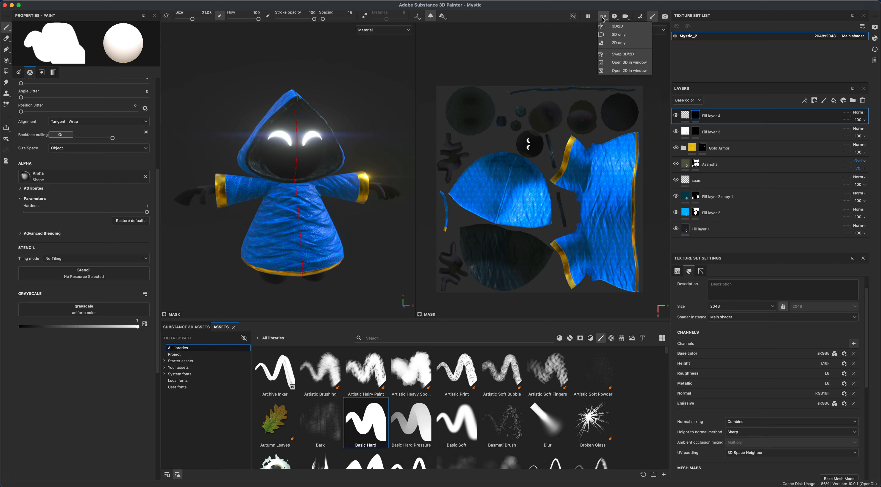
pyautogui.click(612, 35)
pyautogui.press('alt')
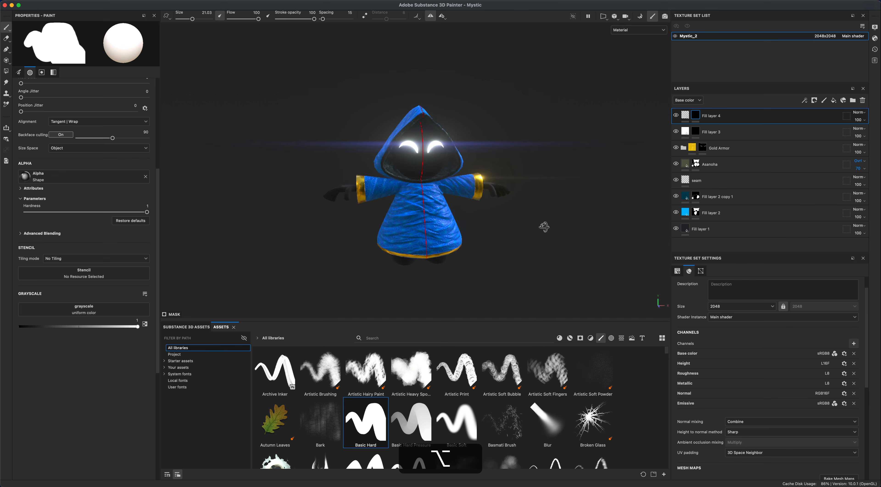
# Save the project and start an Iray render of the character in a three-quarter front view.
pyautogui.keyDown('alt'); pyautogui.moveTo(546, 226); pyautogui.dragTo(541, 193); pyautogui.keyUp('alt')
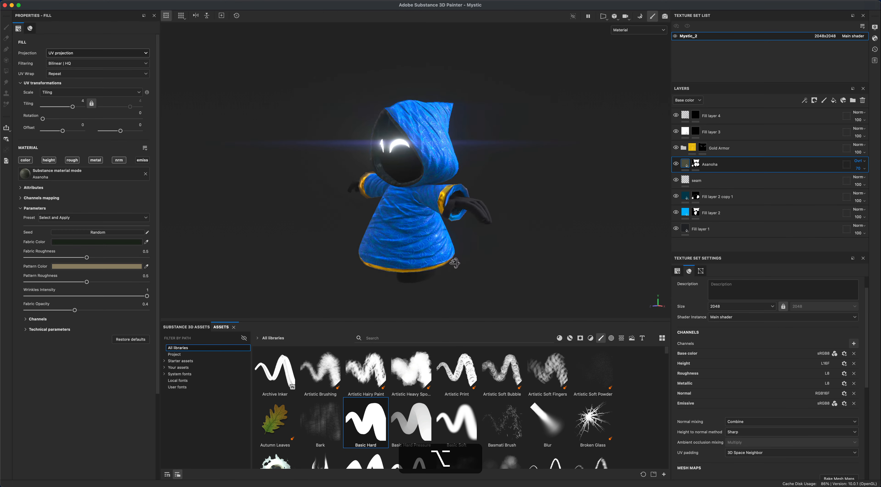
pyautogui.keyDown('alt'); pyautogui.moveTo(454, 262); pyautogui.dragTo(551, 259); pyautogui.keyUp('alt')
pyautogui.keyDown('alt'); pyautogui.keyDown('shift'); pyautogui.moveTo(574, 263); pyautogui.dragTo(541, 262, button='right'); pyautogui.keyUp('shift'); pyautogui.keyUp('alt')
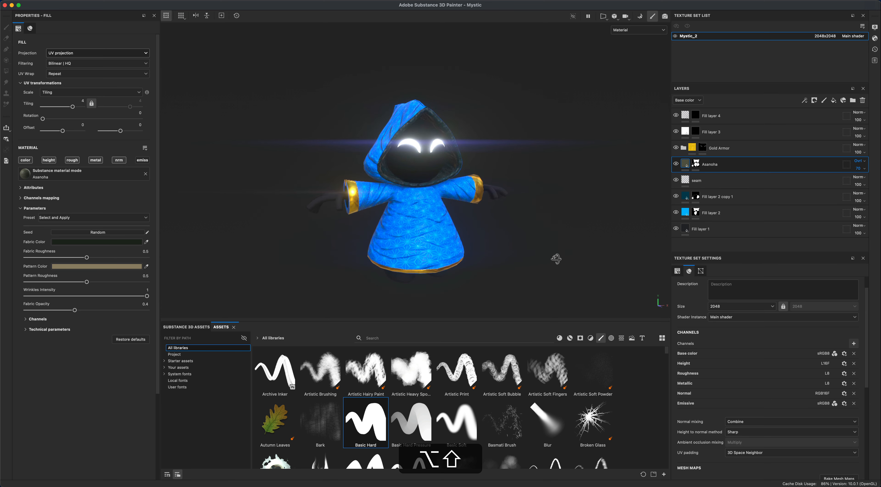
pyautogui.keyDown('alt'); pyautogui.keyDown('shift'); pyautogui.moveTo(556, 259); pyautogui.dragTo(566, 260); pyautogui.keyUp('shift'); pyautogui.keyUp('alt')
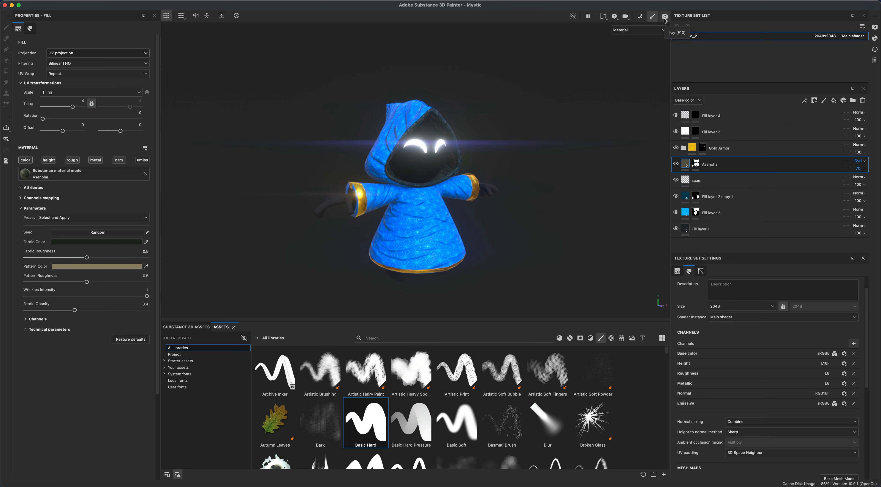
pyautogui.keyDown('alt'); pyautogui.moveTo(517, 194); pyautogui.dragTo(439, 156); pyautogui.keyUp('alt')
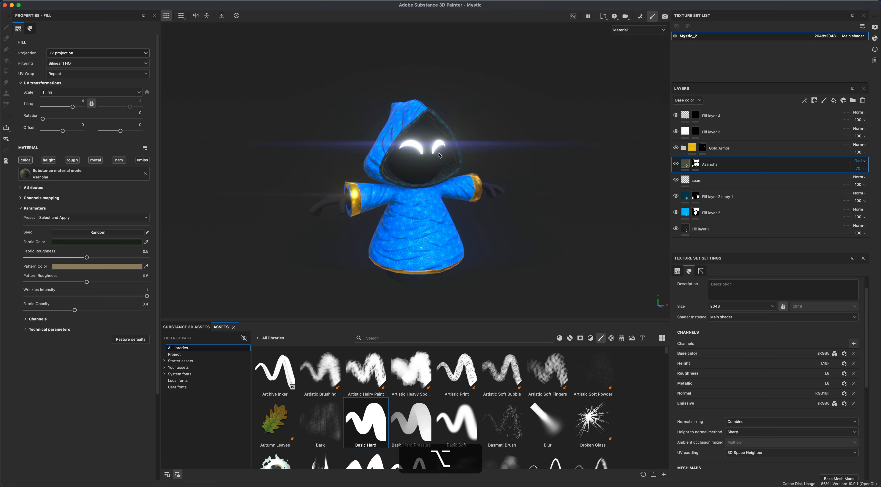
pyautogui.click(79, 2)
pyautogui.click(89, 56)
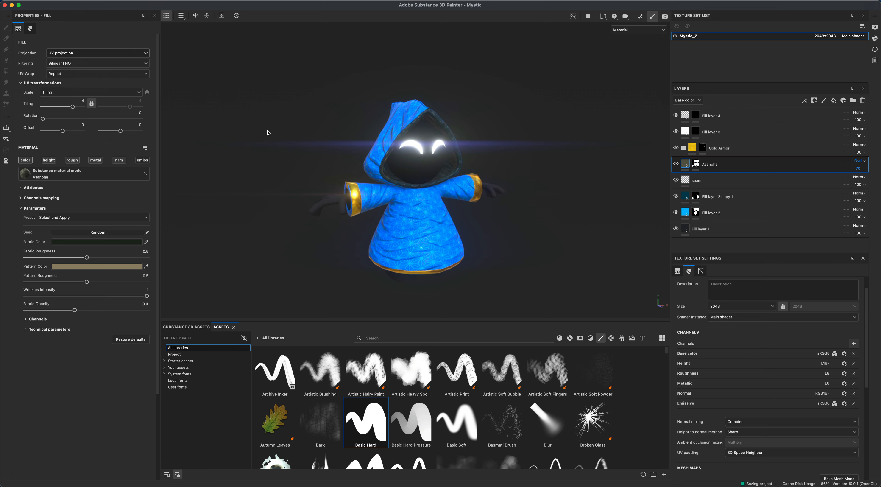
pyautogui.click(664, 16)
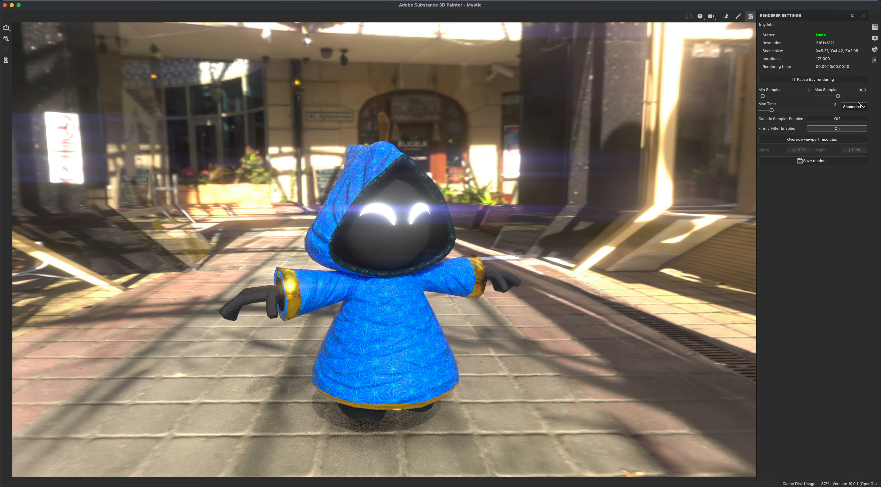
# Replace the rendered environment backdrop with a solid dark blue-grey clear color, hex 222526.
pyautogui.click(875, 38)
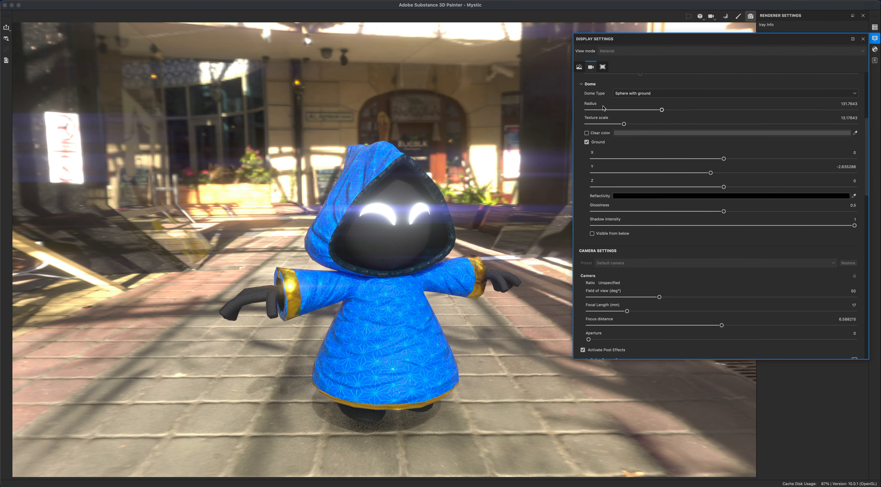
pyautogui.click(587, 133)
pyautogui.click(635, 133)
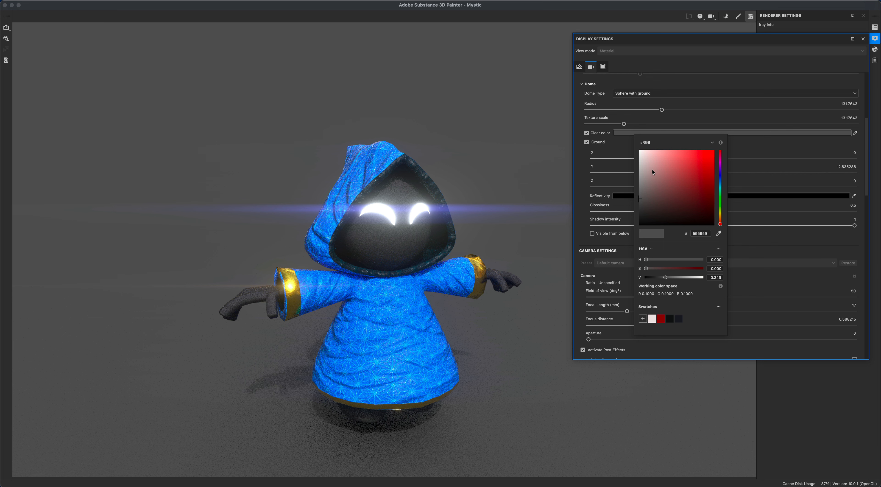
pyautogui.click(720, 182)
pyautogui.click(647, 213)
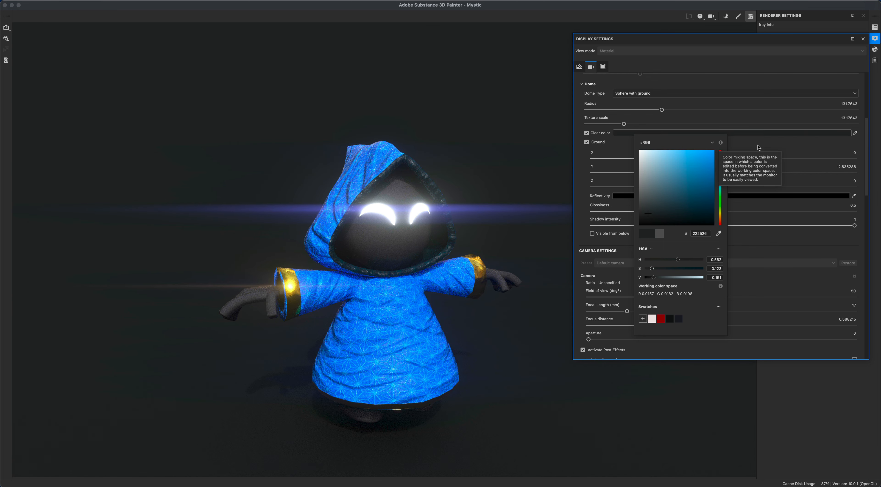
pyautogui.click(867, 110)
# Try the Cave Entry Forest environment map for the render, and replace it with Studio 80s Horror Flick A.
pyautogui.scroll(5, 856, 106)
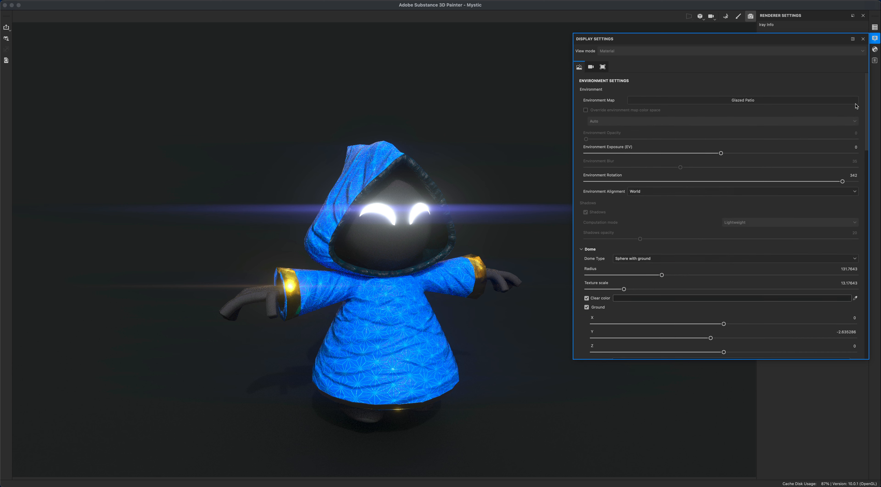
pyautogui.click(730, 102)
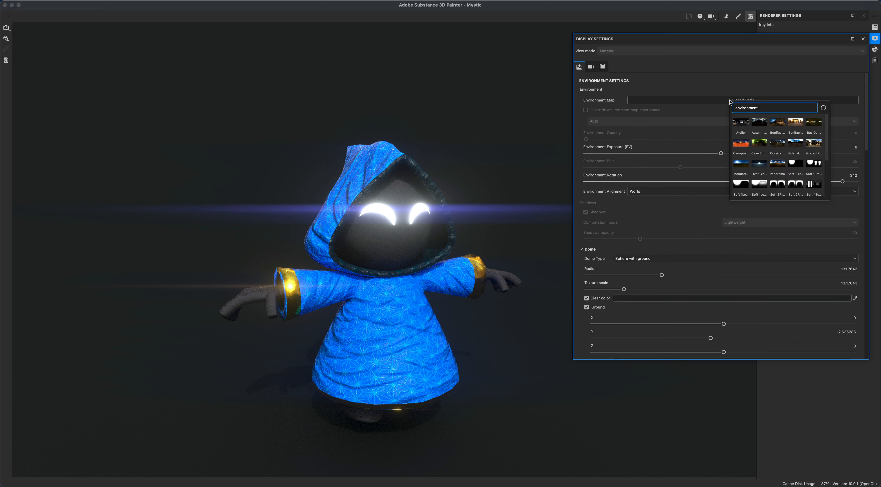
pyautogui.click(763, 144)
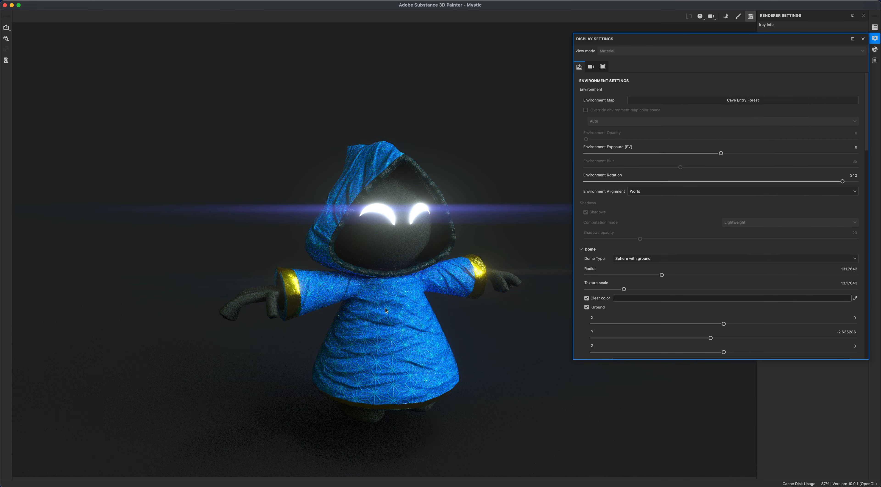
pyautogui.click(723, 102)
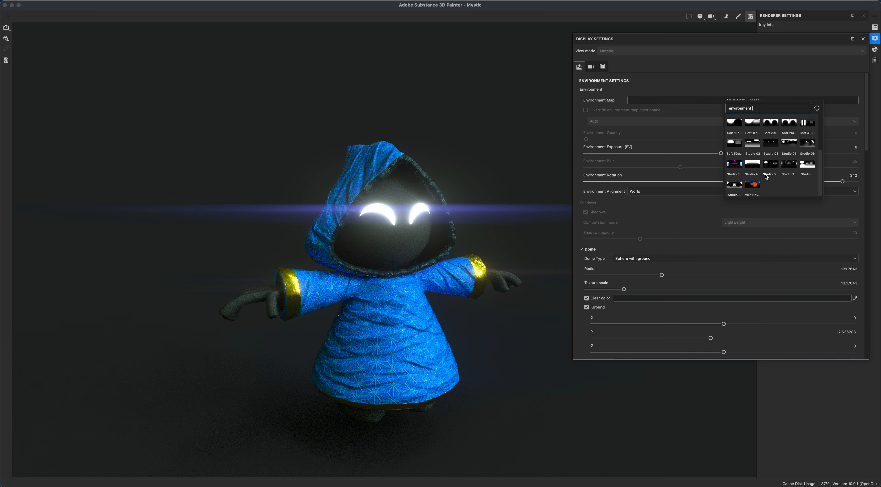
pyautogui.click(731, 164)
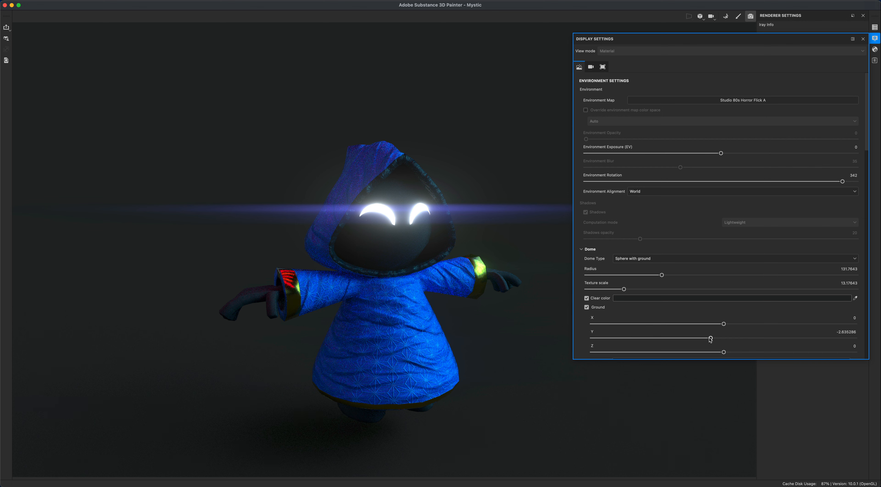
# Raise the dome's ground to a Y value of about -2.19 under the feet and reduce the environment rotation to relight the character.
pyautogui.moveTo(709, 339); pyautogui.dragTo(712, 339)
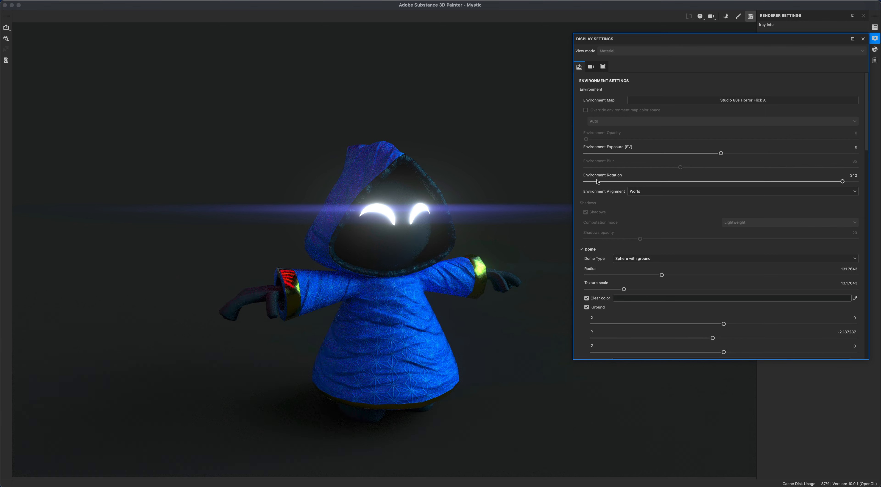
pyautogui.moveTo(843, 181); pyautogui.dragTo(657, 181)
pyautogui.keyDown('alt'); pyautogui.moveTo(547, 297); pyautogui.dragTo(611, 309); pyautogui.keyUp('alt')
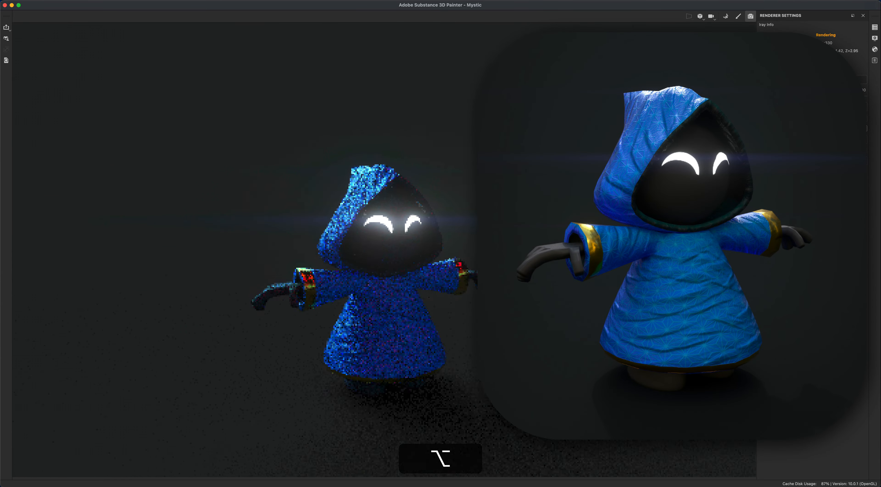
pyautogui.keyDown('alt'); pyautogui.moveTo(305, 338); pyautogui.dragTo(429, 334); pyautogui.keyUp('alt')
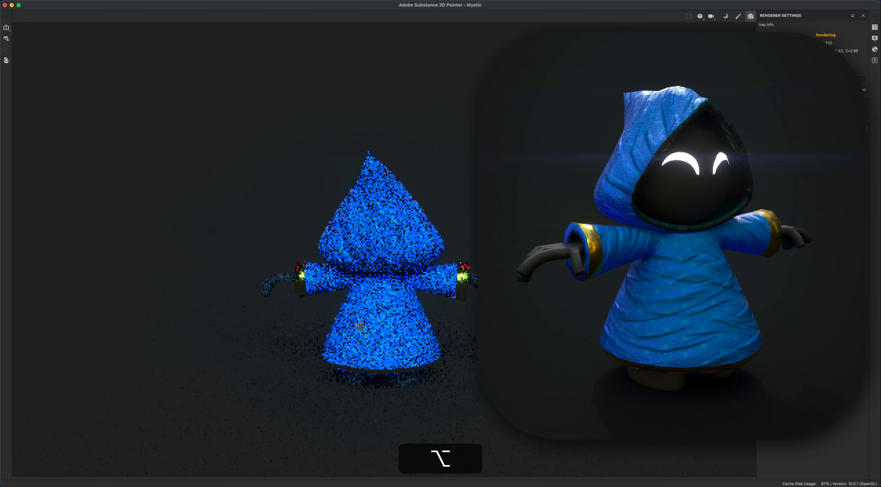